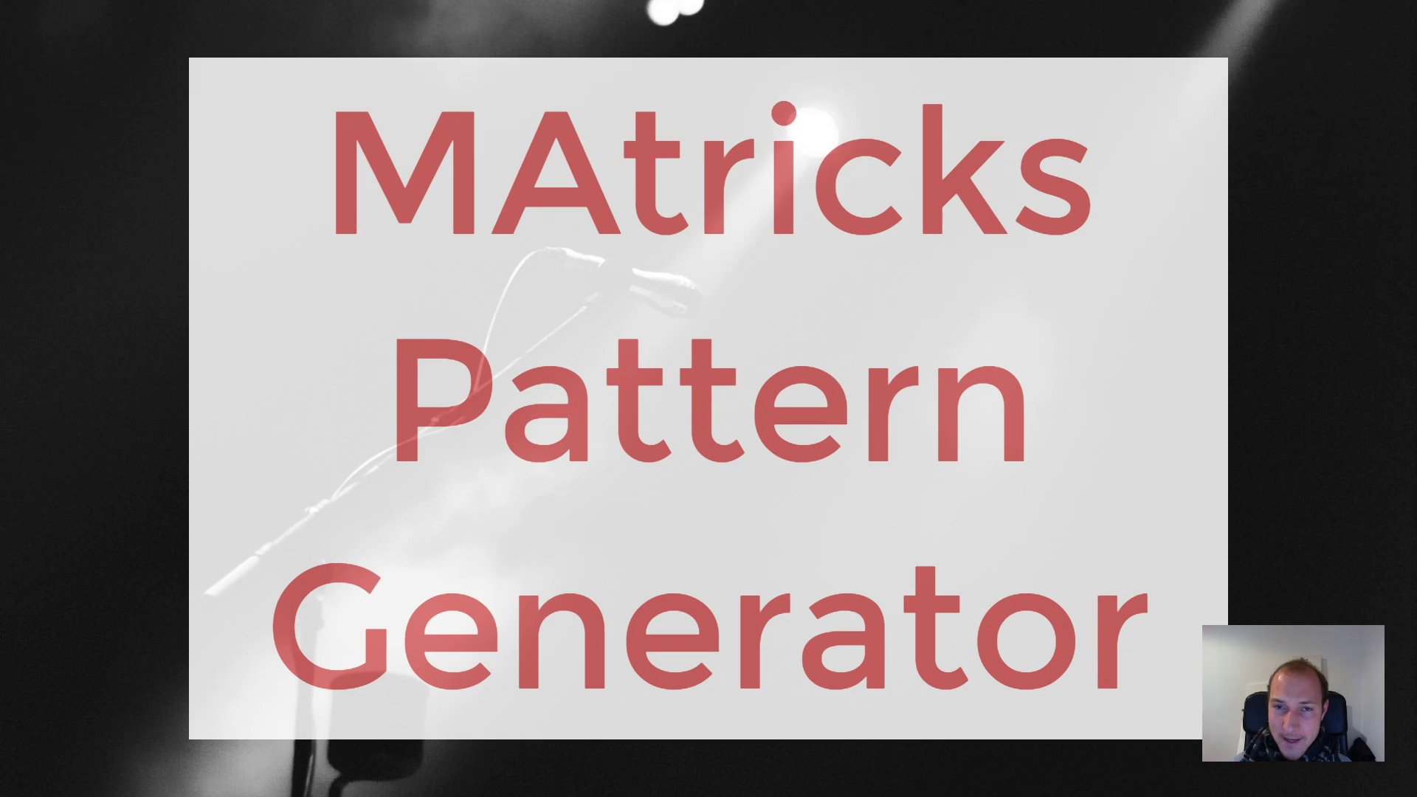
Step: Switch to grandMA2 onPC, select all 15 fixtures in the layout from fixture 1 to fixture 15, and open the command overlay
{"action": "key", "text": "alt+Tab"}
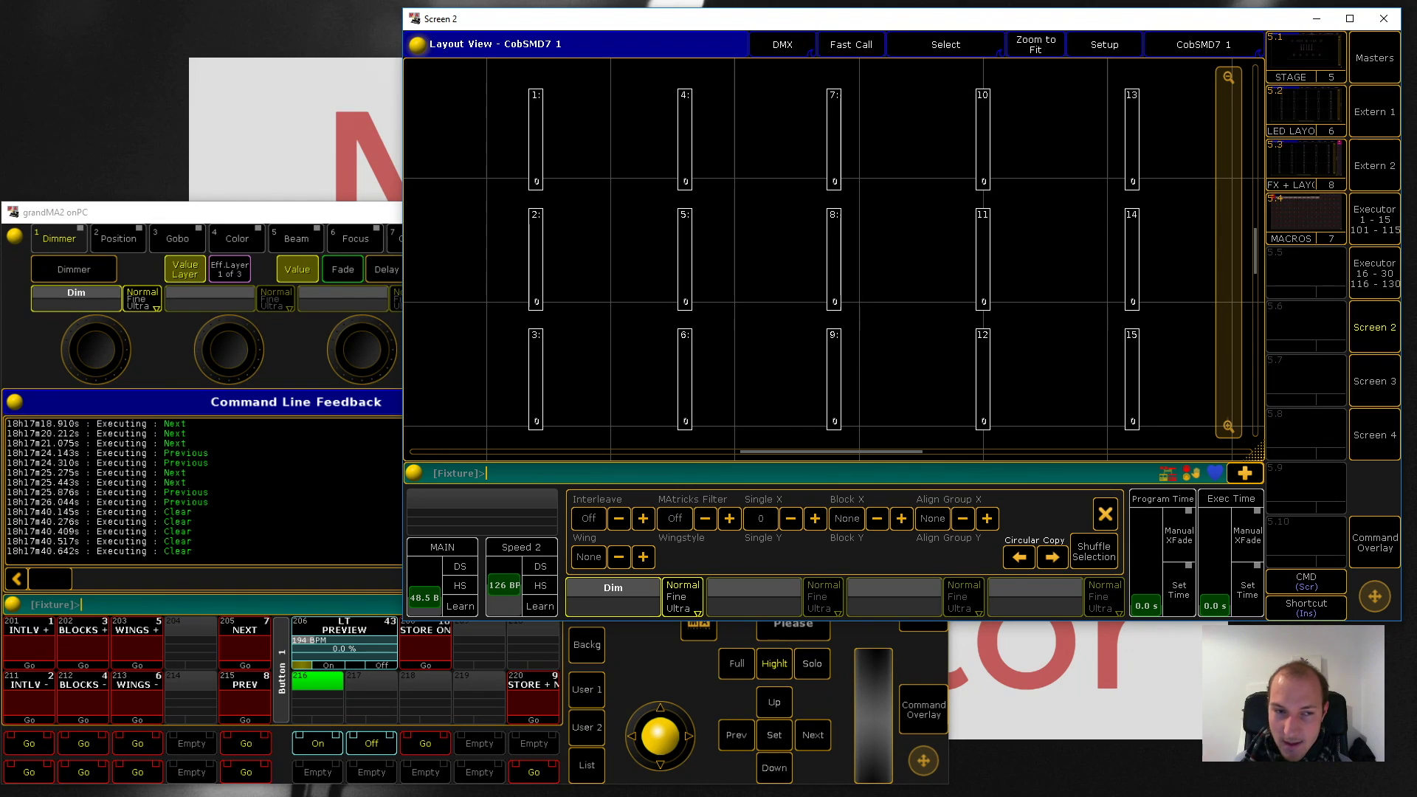
{"action": "left_click_drag", "start_coordinate": [499, 75], "coordinate": [1186, 439]}
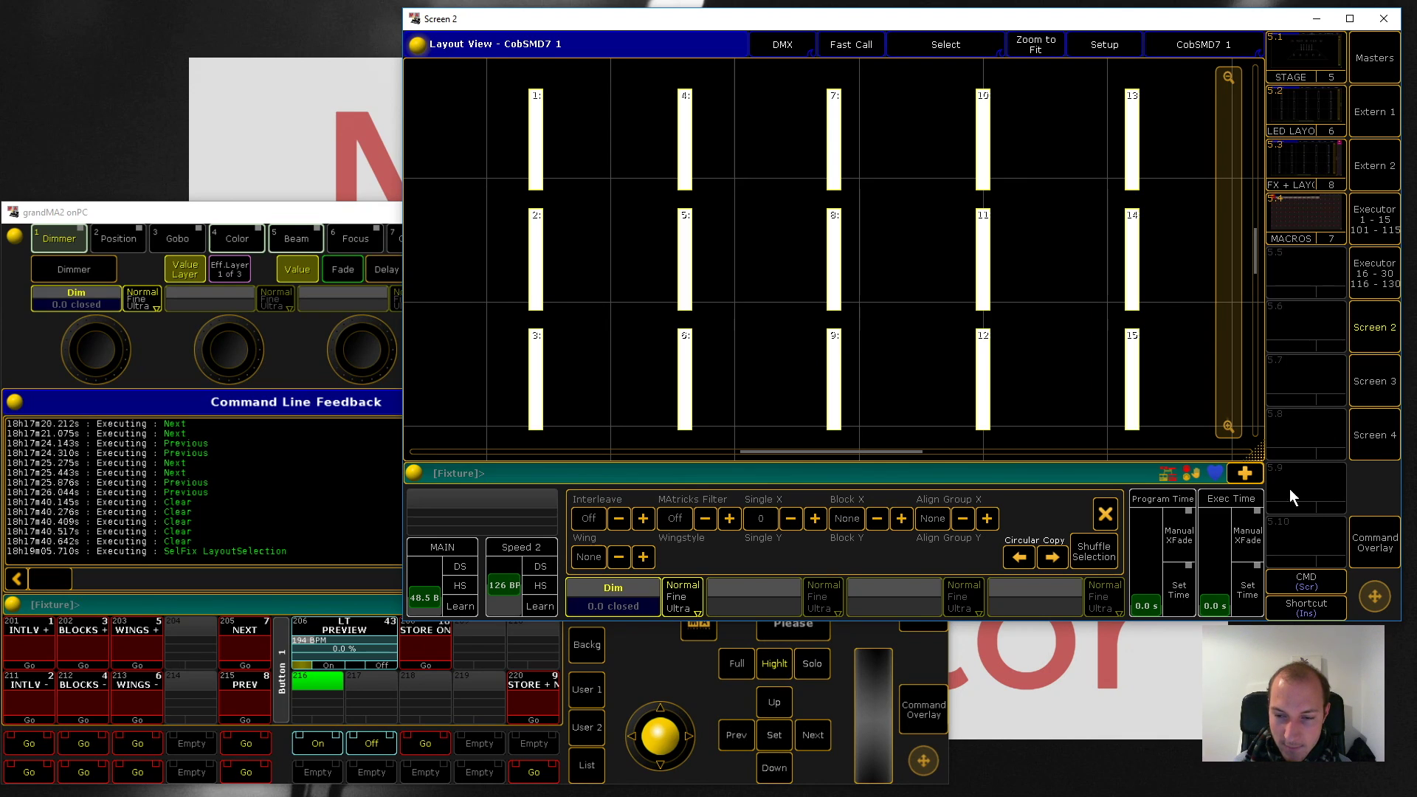
{"action": "left_click", "coordinate": [1366, 537]}
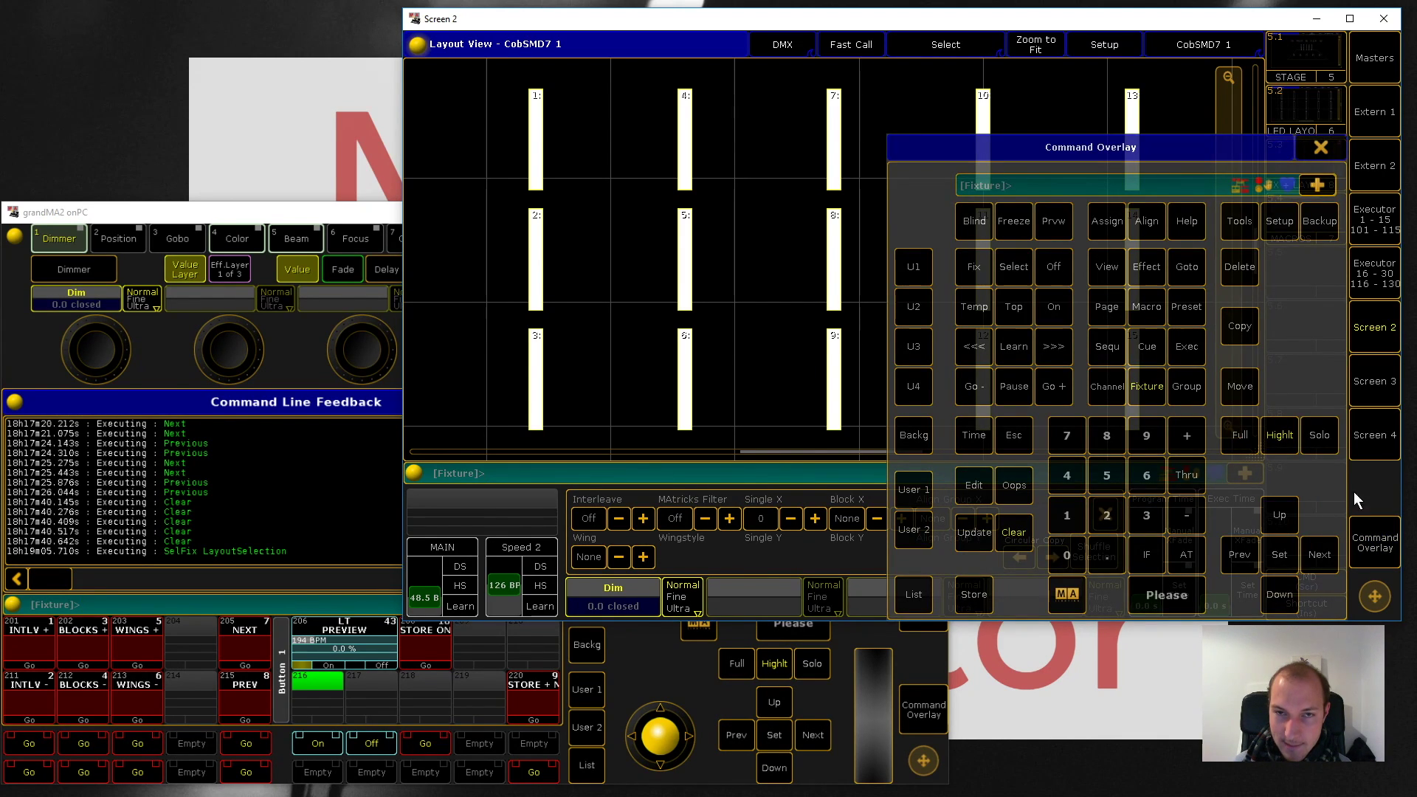
Step: Step forward through the selected fixtures one at a time to fixture 13, and step back to fixture 1
{"action": "left_click", "coordinate": [1321, 555]}
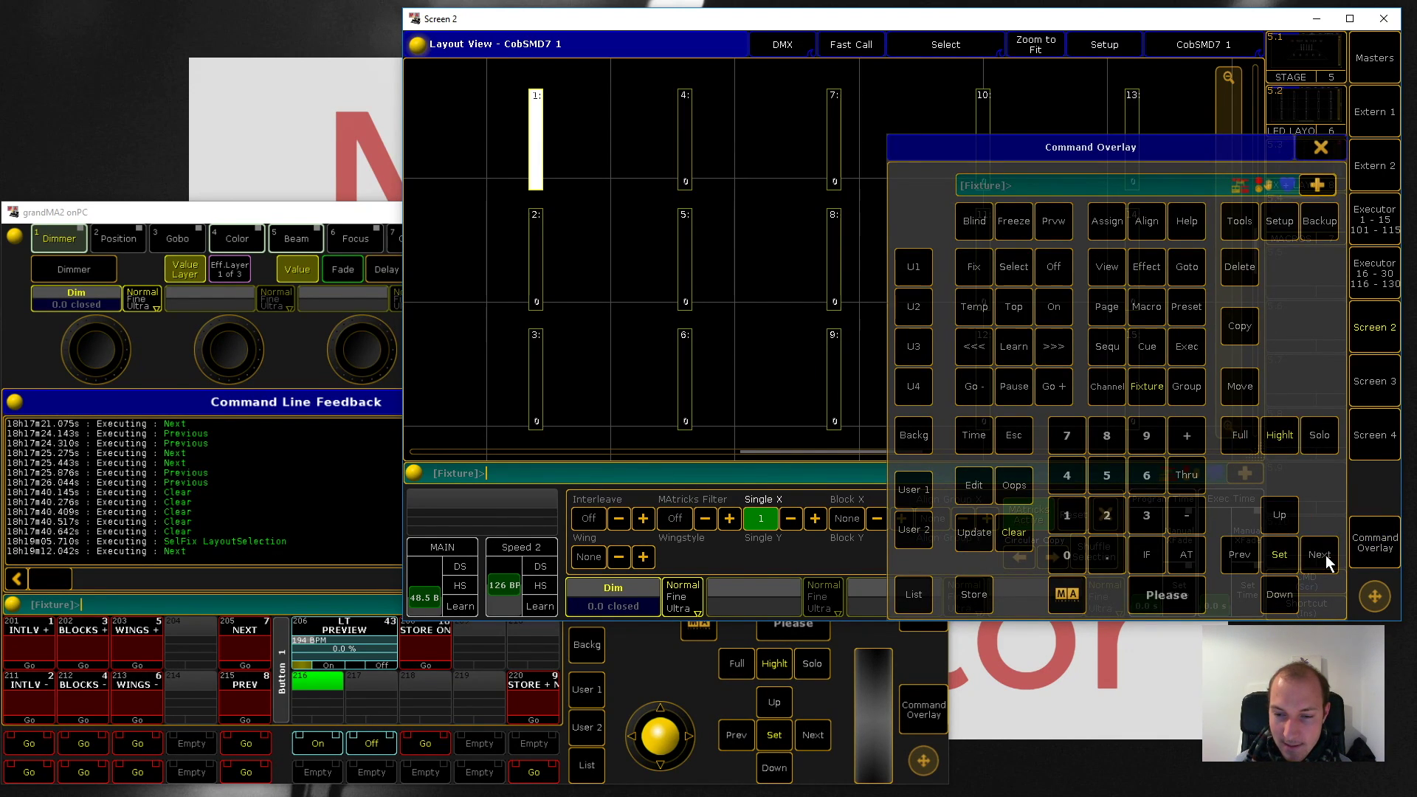
{"action": "left_click", "coordinate": [1322, 555]}
{"action": "left_click", "coordinate": [1321, 557]}
{"action": "left_click", "coordinate": [1321, 557]}
{"action": "left_click", "coordinate": [1321, 556]}
{"action": "left_click", "coordinate": [1236, 551]}
{"action": "left_click", "coordinate": [1236, 550]}
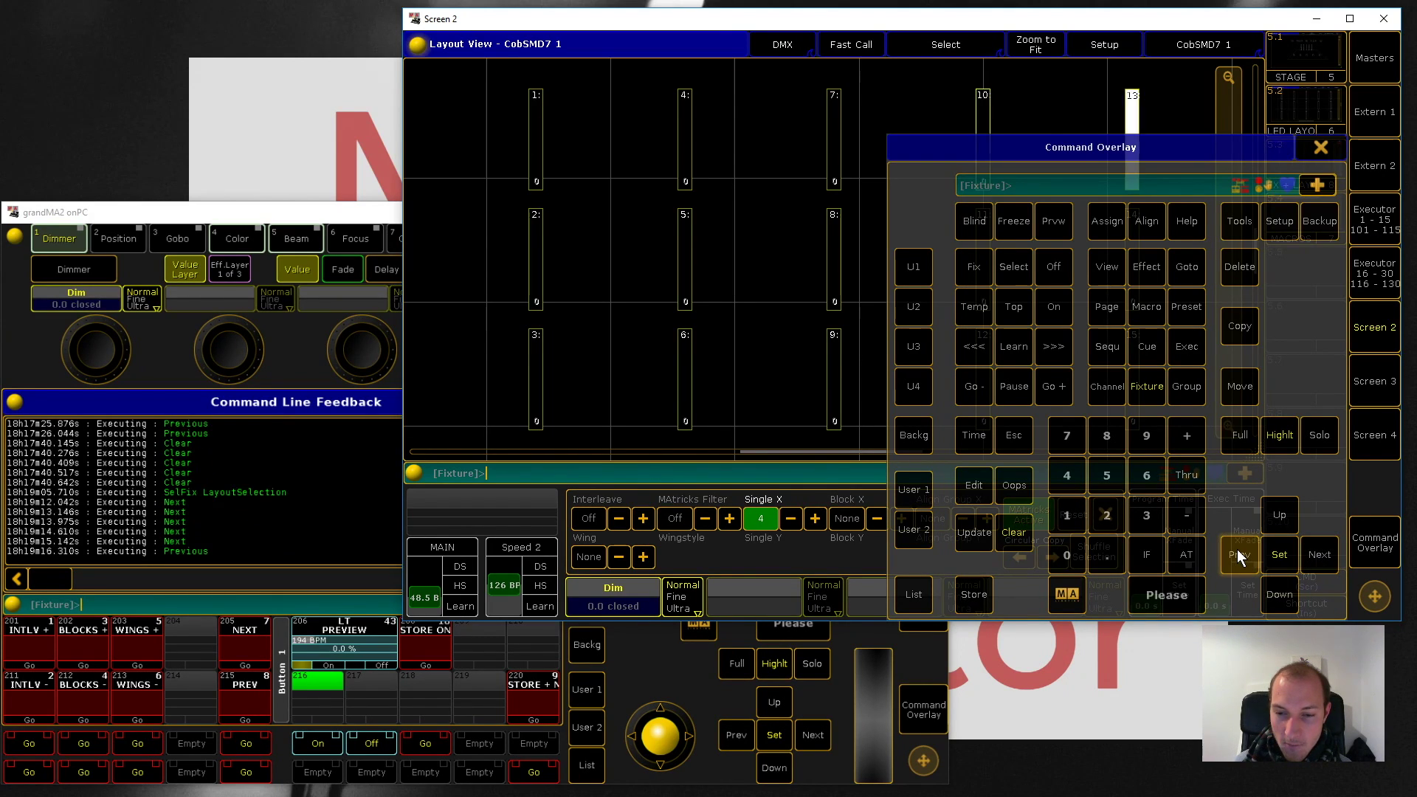
{"action": "left_click", "coordinate": [1236, 551]}
{"action": "left_click", "coordinate": [1237, 551]}
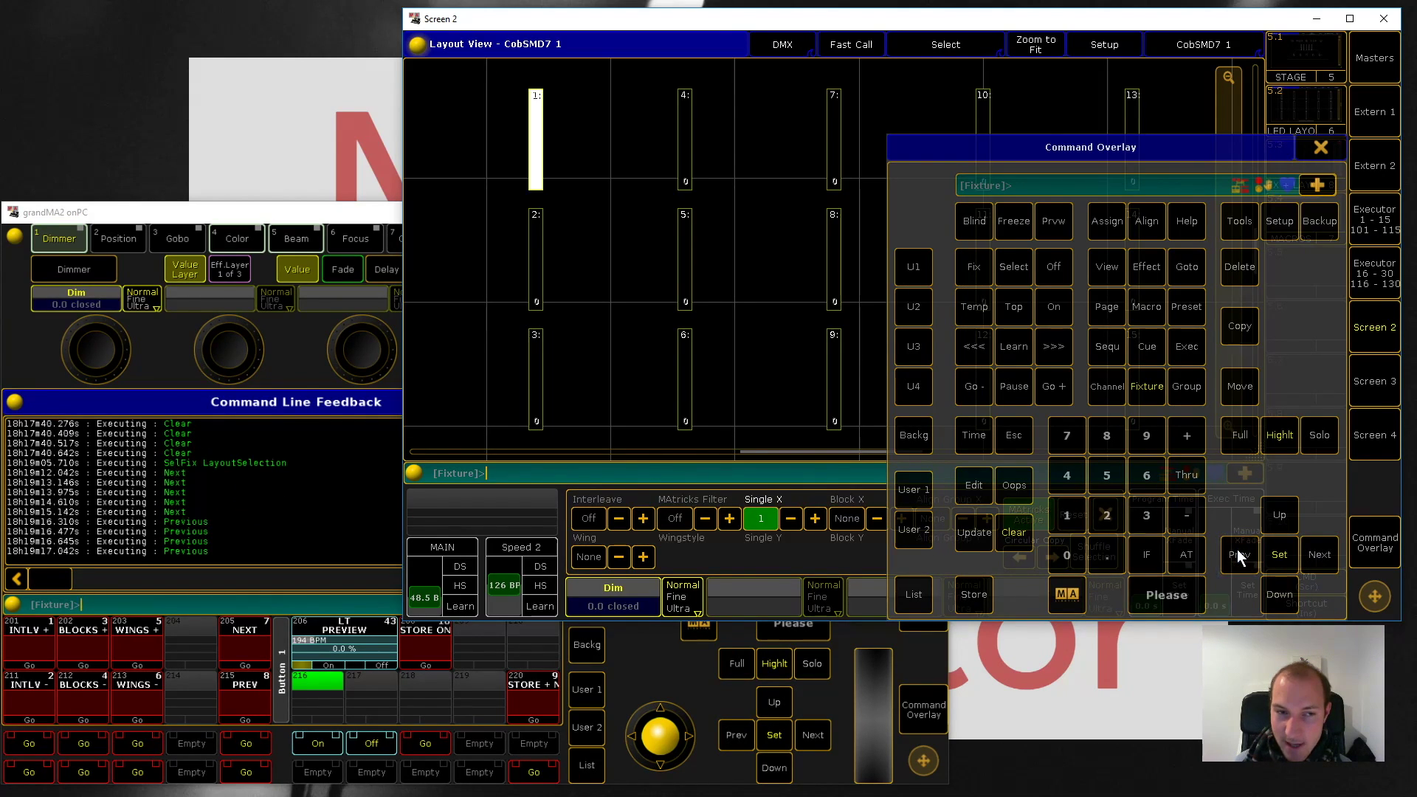
Step: Step forward through the whole selection repeatedly to review its order, ending back on fixture 1
{"action": "left_click", "coordinate": [1318, 557]}
{"action": "left_click", "coordinate": [1319, 556]}
{"action": "left_click", "coordinate": [1318, 556]}
{"action": "left_click", "coordinate": [1318, 557]}
{"action": "double_click", "coordinate": [1318, 555]}
{"action": "left_click", "coordinate": [1319, 556]}
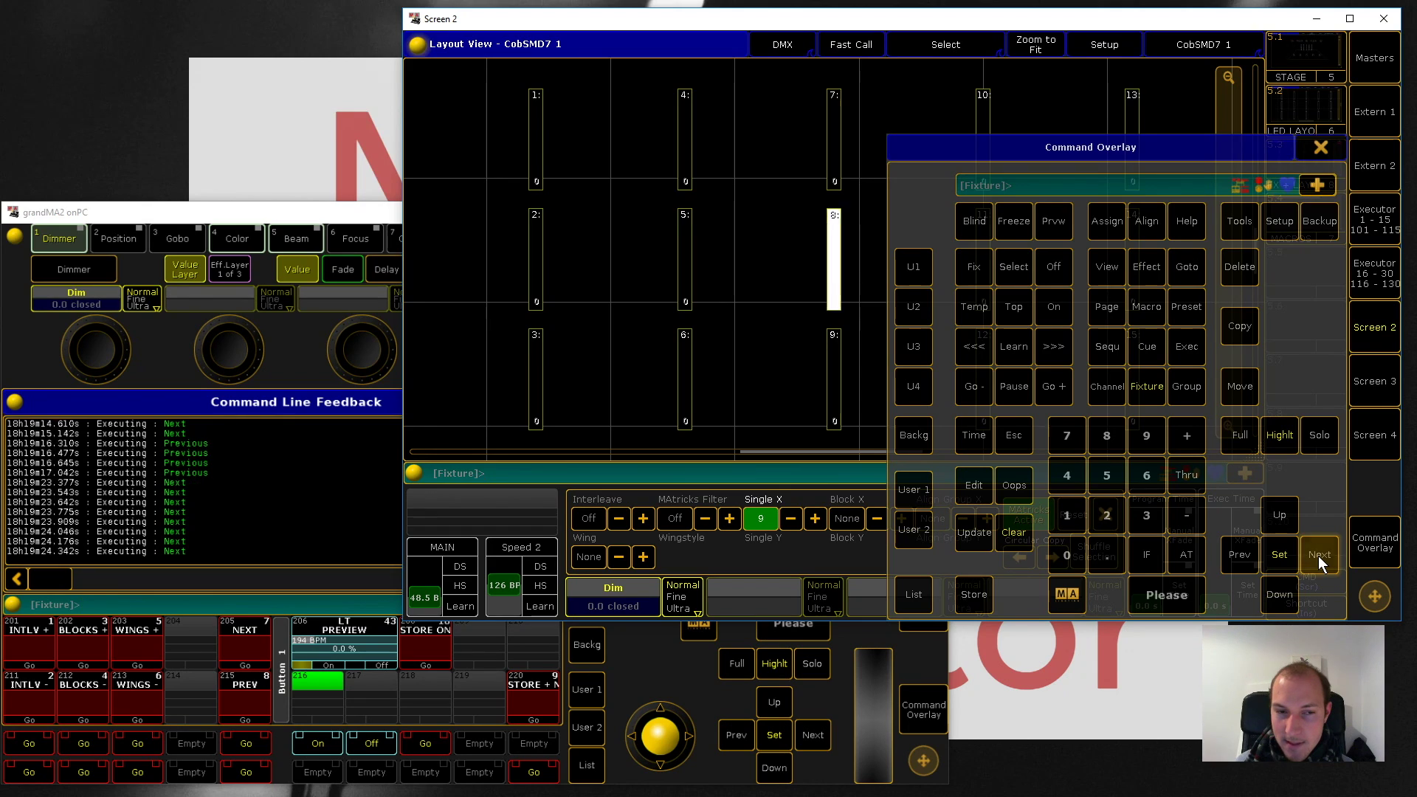
{"action": "double_click", "coordinate": [1319, 556]}
{"action": "double_click", "coordinate": [1318, 556]}
{"action": "double_click", "coordinate": [1318, 556]}
{"action": "double_click", "coordinate": [1319, 556]}
{"action": "double_click", "coordinate": [1318, 556]}
{"action": "left_click", "coordinate": [1319, 555]}
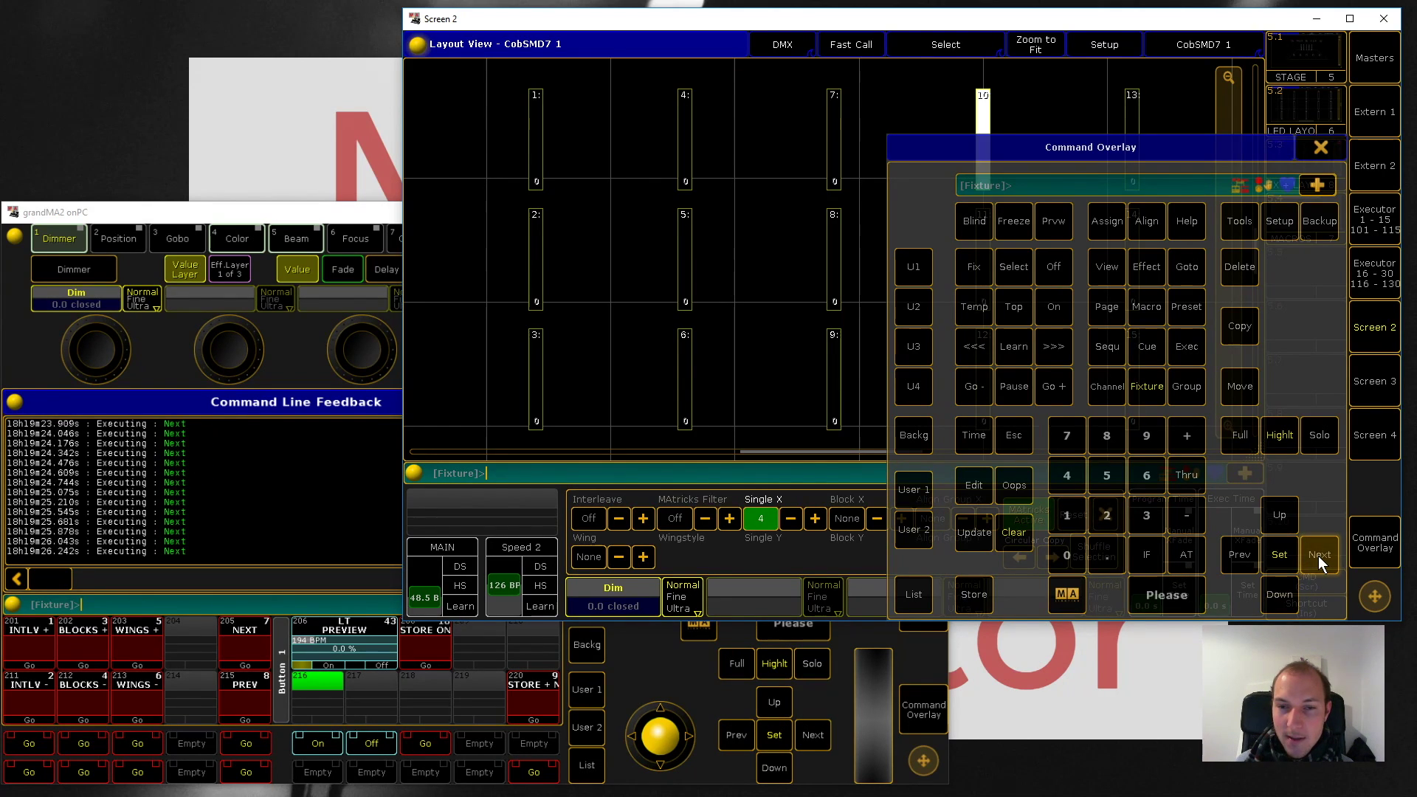
{"action": "double_click", "coordinate": [1319, 556]}
{"action": "left_click", "coordinate": [1319, 555]}
{"action": "double_click", "coordinate": [1319, 555]}
{"action": "double_click", "coordinate": [1318, 556]}
{"action": "double_click", "coordinate": [1318, 556]}
{"action": "double_click", "coordinate": [1318, 556]}
{"action": "left_click", "coordinate": [1318, 557]}
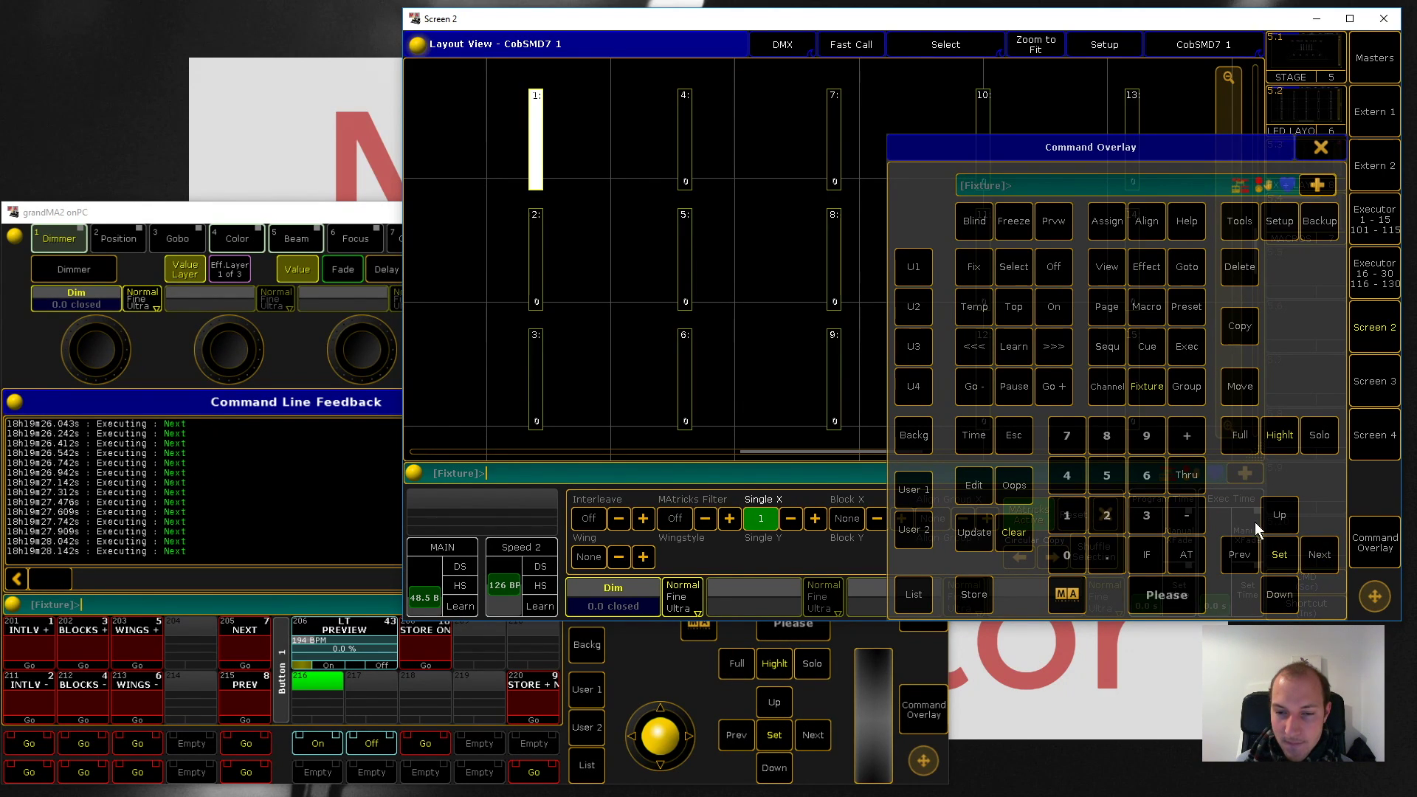
Step: Clear the selection, reselect all 15 fixtures from fixture 13 diagonally to fixture 3, and reopen the command overlay
{"action": "triple_click", "coordinate": [1018, 528]}
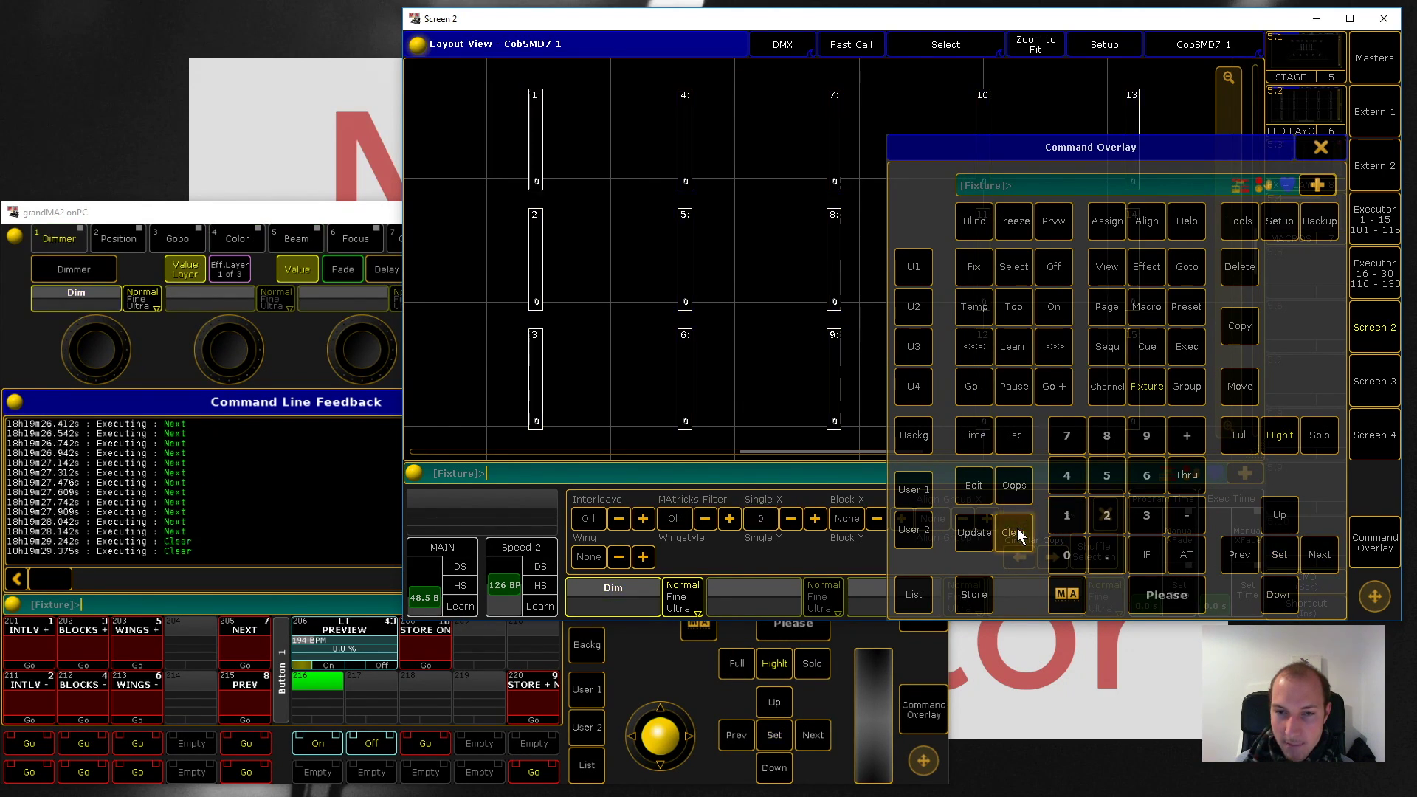
{"action": "left_click", "coordinate": [1321, 148]}
{"action": "left_click_drag", "start_coordinate": [1177, 96], "coordinate": [503, 433]}
{"action": "left_click", "coordinate": [1369, 543]}
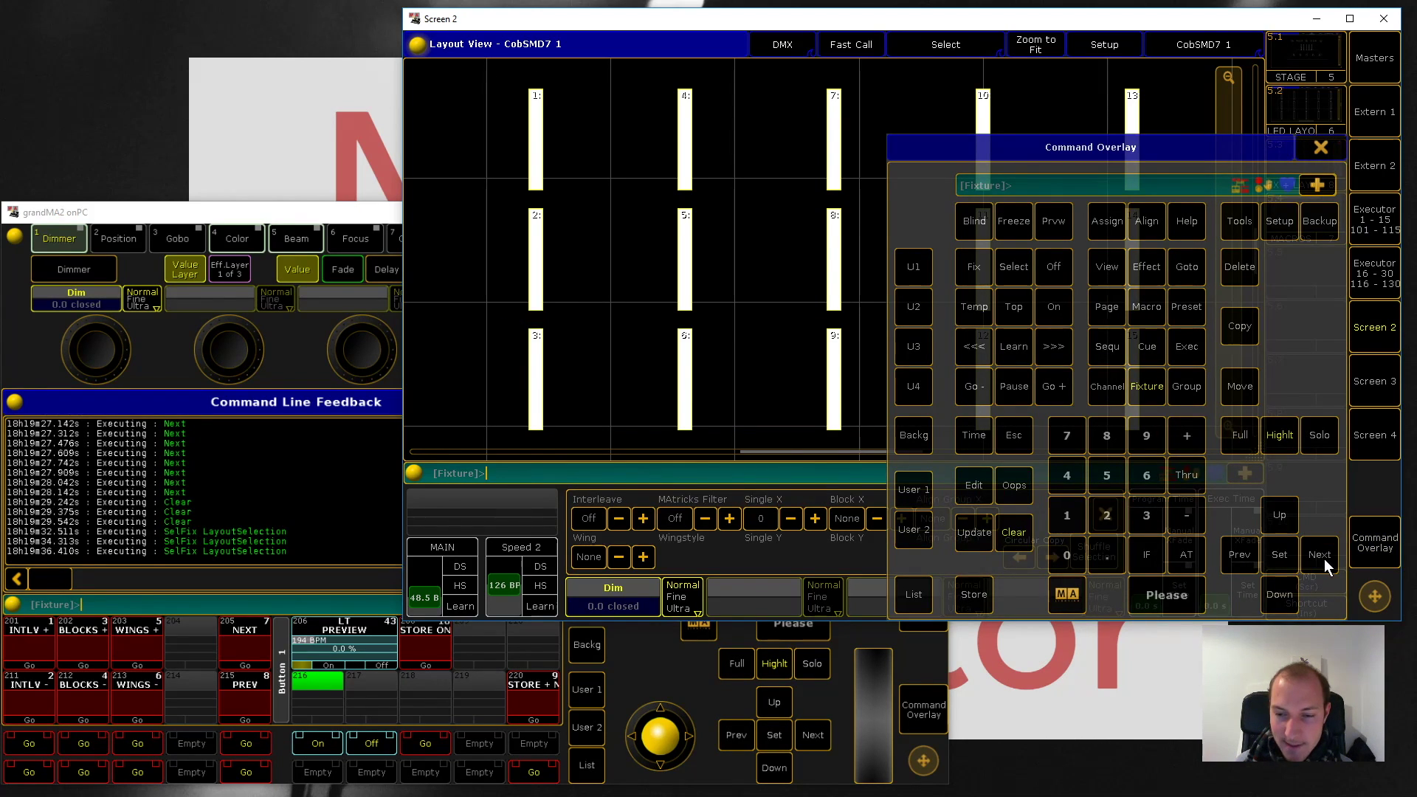
Step: Step forward one fixture at a time through several rounds of the new selection to review the changed order
{"action": "left_click", "coordinate": [1324, 559]}
{"action": "left_click", "coordinate": [1324, 559]}
{"action": "left_click", "coordinate": [1324, 559]}
{"action": "left_click", "coordinate": [1324, 559]}
{"action": "left_click", "coordinate": [1324, 560]}
{"action": "left_click", "coordinate": [1324, 559]}
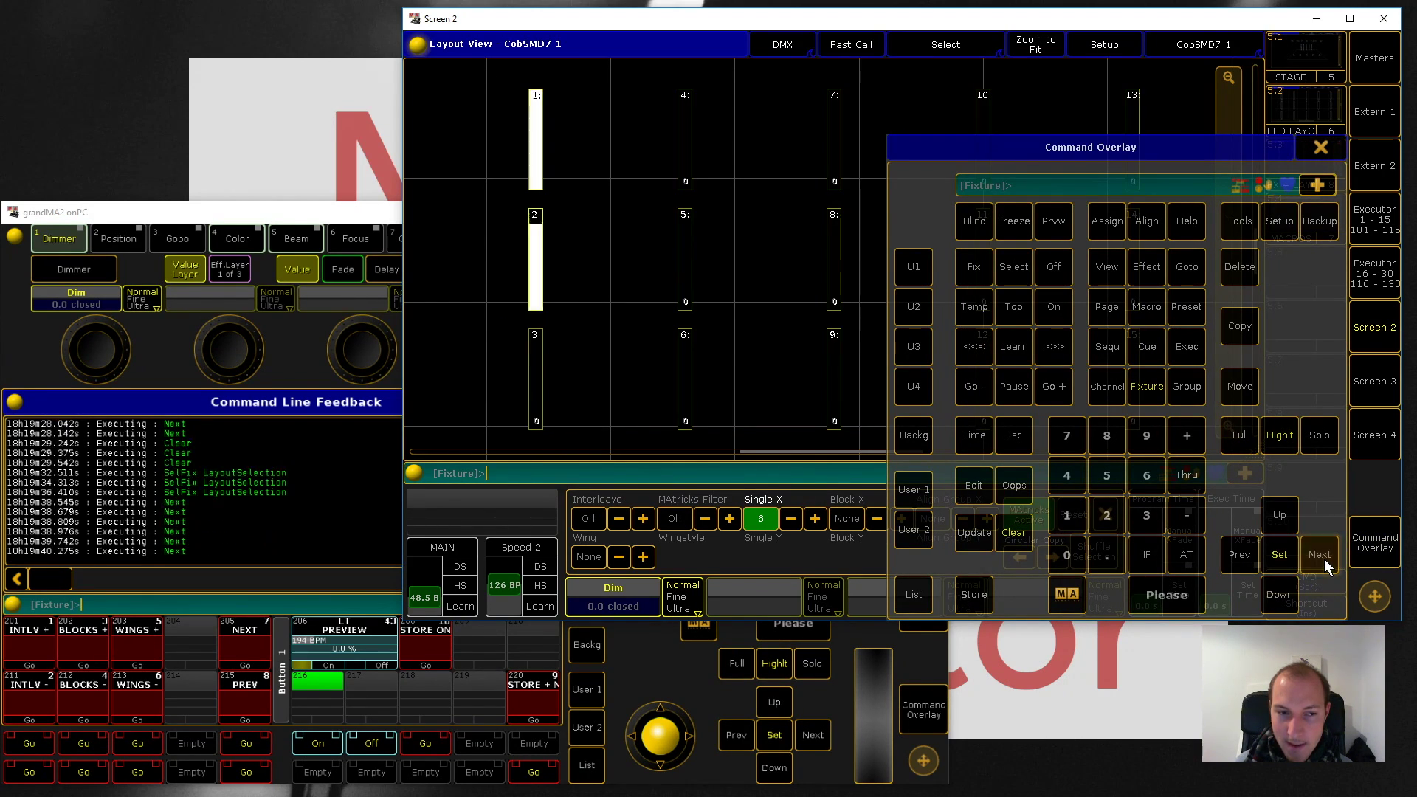
{"action": "left_click", "coordinate": [1324, 558]}
{"action": "left_click", "coordinate": [1324, 559]}
{"action": "left_click", "coordinate": [1324, 559]}
{"action": "left_click", "coordinate": [1324, 559]}
{"action": "left_click", "coordinate": [1324, 559]}
{"action": "left_click", "coordinate": [1324, 558]}
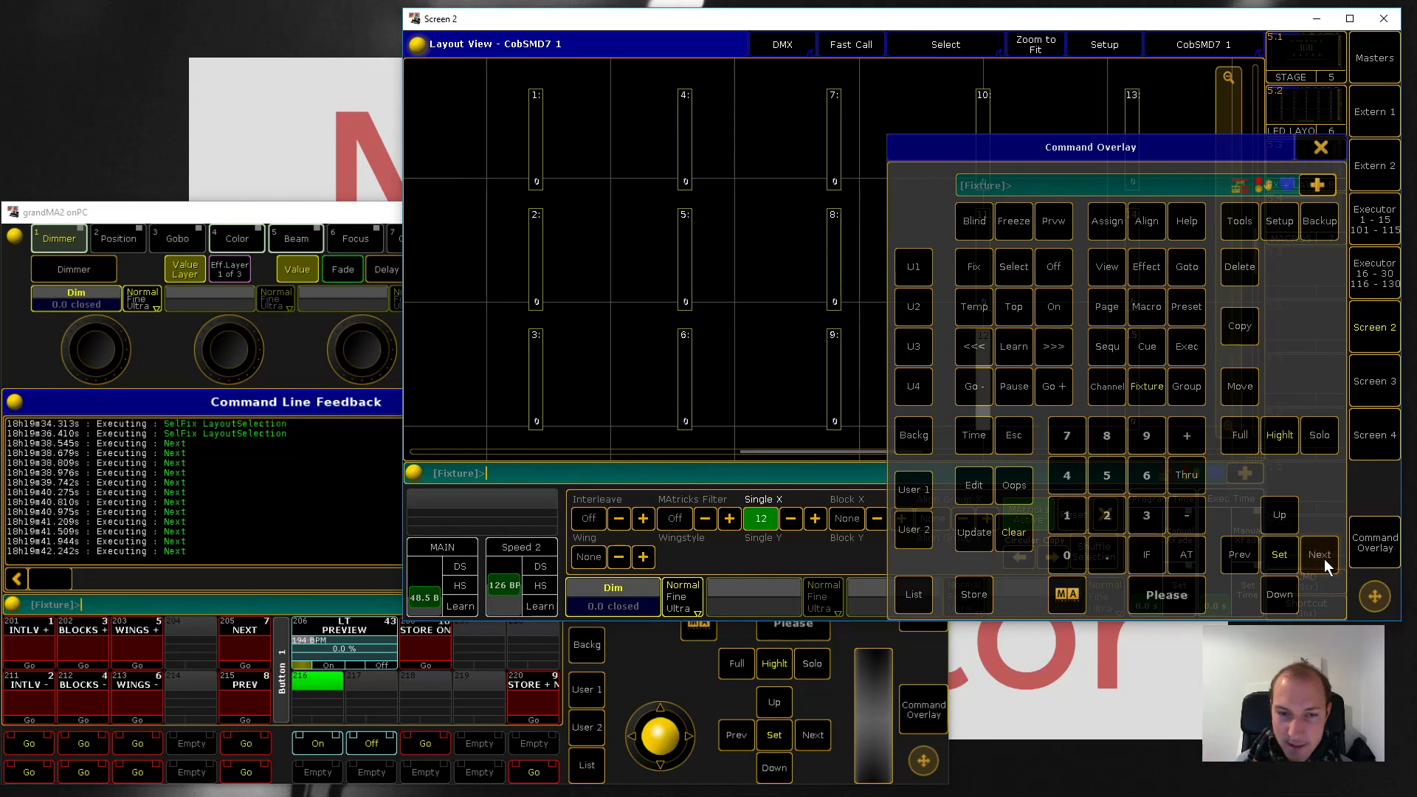
{"action": "left_click", "coordinate": [1324, 559]}
{"action": "left_click", "coordinate": [1324, 560]}
{"action": "left_click", "coordinate": [1325, 560]}
{"action": "left_click", "coordinate": [1324, 559]}
{"action": "left_click", "coordinate": [1324, 559]}
{"action": "left_click", "coordinate": [1324, 559]}
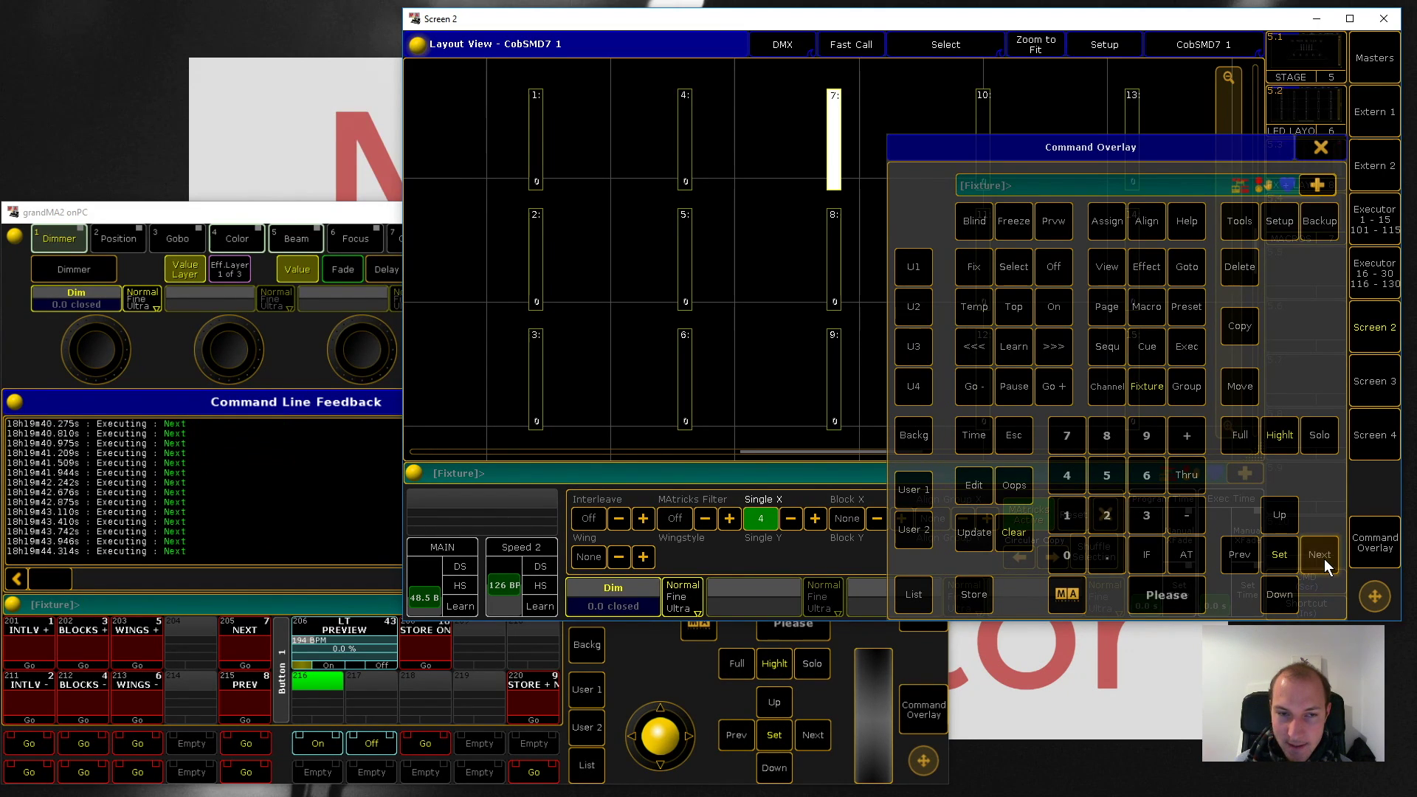
{"action": "left_click", "coordinate": [1325, 559]}
{"action": "left_click", "coordinate": [1324, 559]}
{"action": "left_click", "coordinate": [1324, 558]}
{"action": "left_click", "coordinate": [1324, 558]}
{"action": "left_click", "coordinate": [1324, 560]}
{"action": "left_click", "coordinate": [1325, 559]}
{"action": "left_click", "coordinate": [1324, 559]}
{"action": "left_click", "coordinate": [1324, 558]}
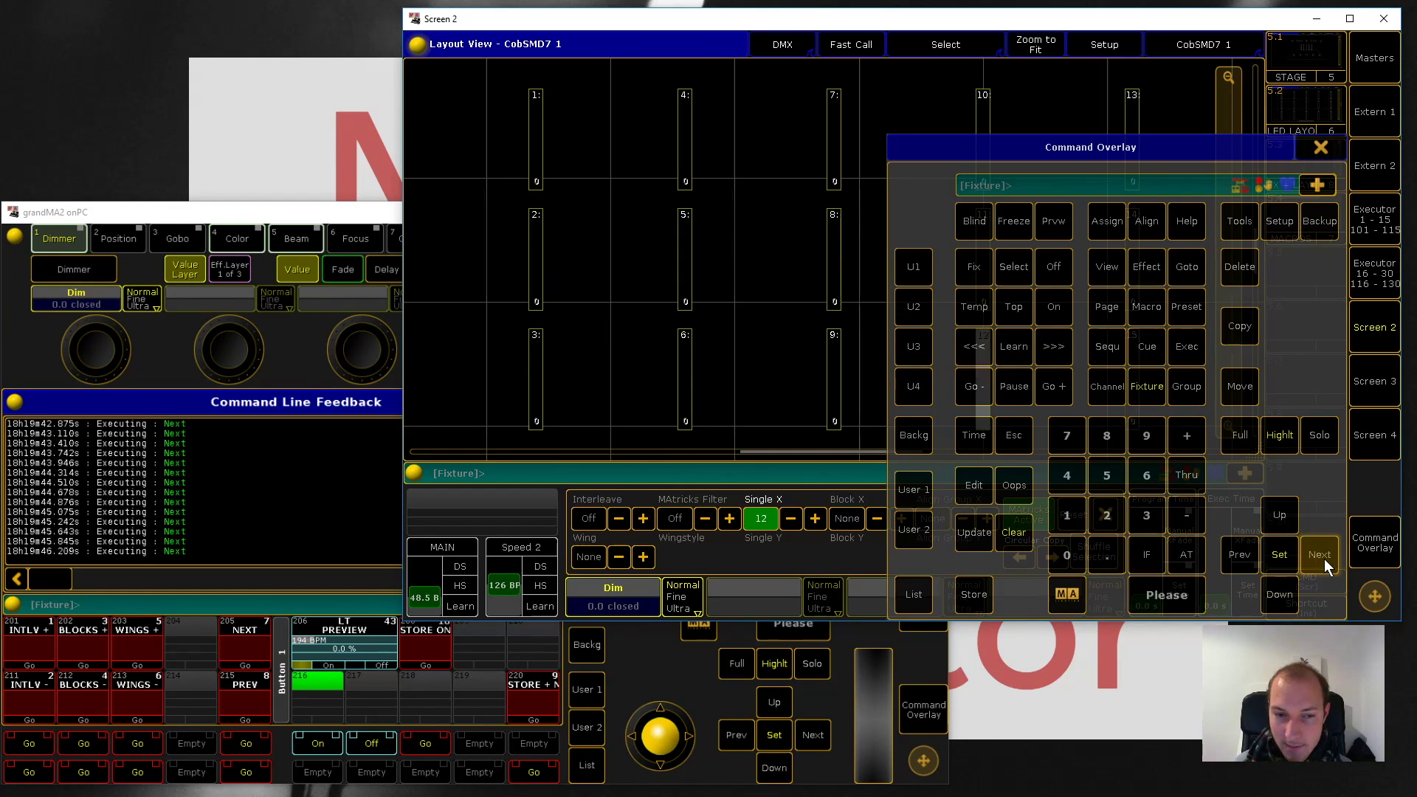
{"action": "left_click", "coordinate": [1324, 560]}
{"action": "left_click", "coordinate": [1324, 559]}
{"action": "left_click", "coordinate": [1325, 559]}
{"action": "left_click", "coordinate": [1325, 559]}
{"action": "left_click", "coordinate": [1324, 560]}
{"action": "left_click", "coordinate": [1325, 559]}
{"action": "left_click", "coordinate": [1324, 559]}
{"action": "left_click", "coordinate": [1325, 559]}
{"action": "left_click", "coordinate": [1325, 559]}
{"action": "left_click", "coordinate": [1324, 559]}
{"action": "left_click", "coordinate": [1324, 560]}
{"action": "left_click", "coordinate": [1324, 559]}
{"action": "left_click", "coordinate": [1324, 559]}
Step: Clear the selection, close the command overlay, and select all fixtures diagonally from fixture 3 to fixture 13
{"action": "left_click", "coordinate": [1020, 541]}
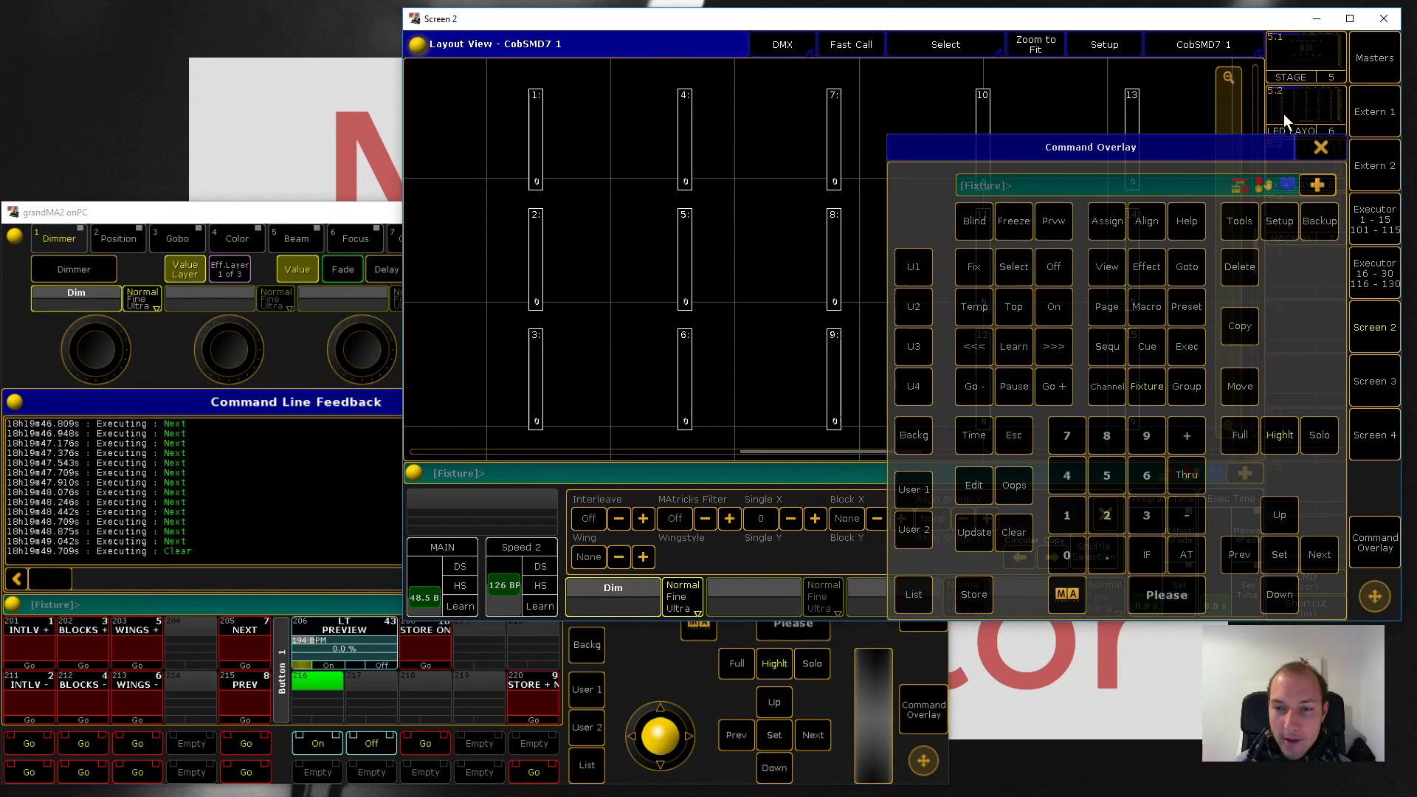
{"action": "left_click", "coordinate": [1312, 151]}
{"action": "left_click_drag", "start_coordinate": [1181, 71], "coordinate": [1106, 103]}
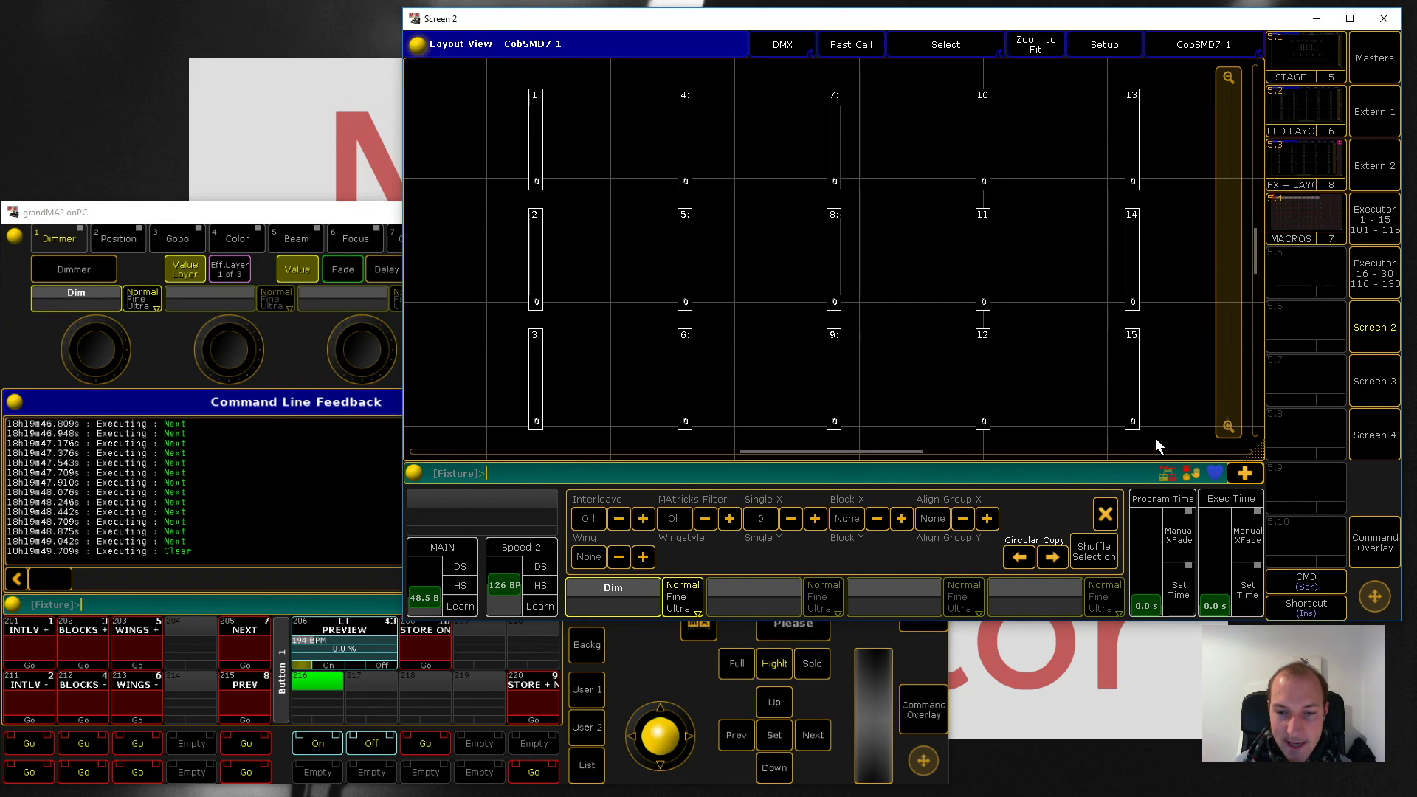
{"action": "left_click_drag", "start_coordinate": [1156, 440], "coordinate": [1137, 380]}
{"action": "left_click_drag", "start_coordinate": [526, 426], "coordinate": [1152, 69]}
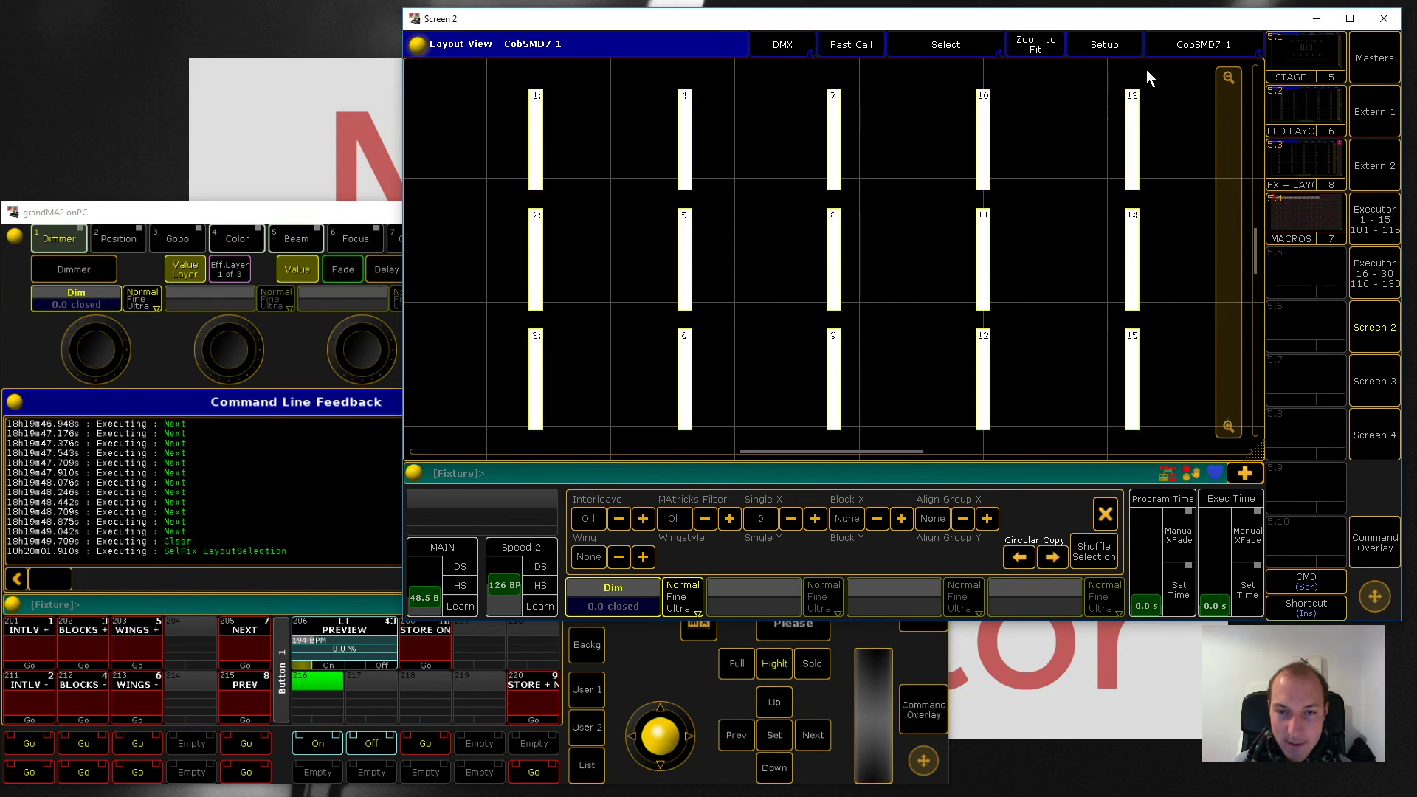
Step: Reselect all 15 fixtures diagonally from fixture 1 to fixture 15 and step to the first fixture
{"action": "left_click_drag", "start_coordinate": [491, 111], "coordinate": [1160, 438]}
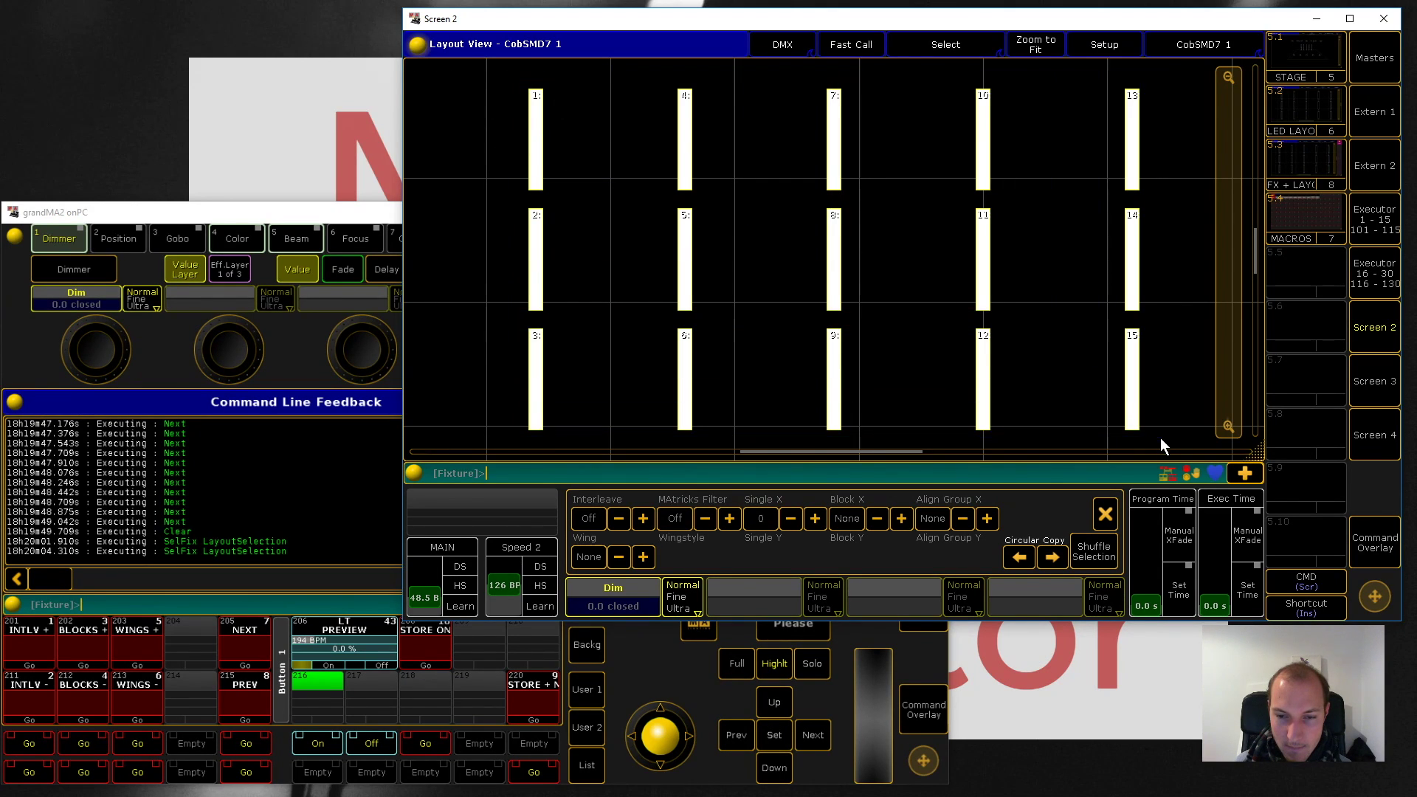
{"action": "left_click", "coordinate": [1377, 540]}
{"action": "left_click", "coordinate": [1324, 557]}
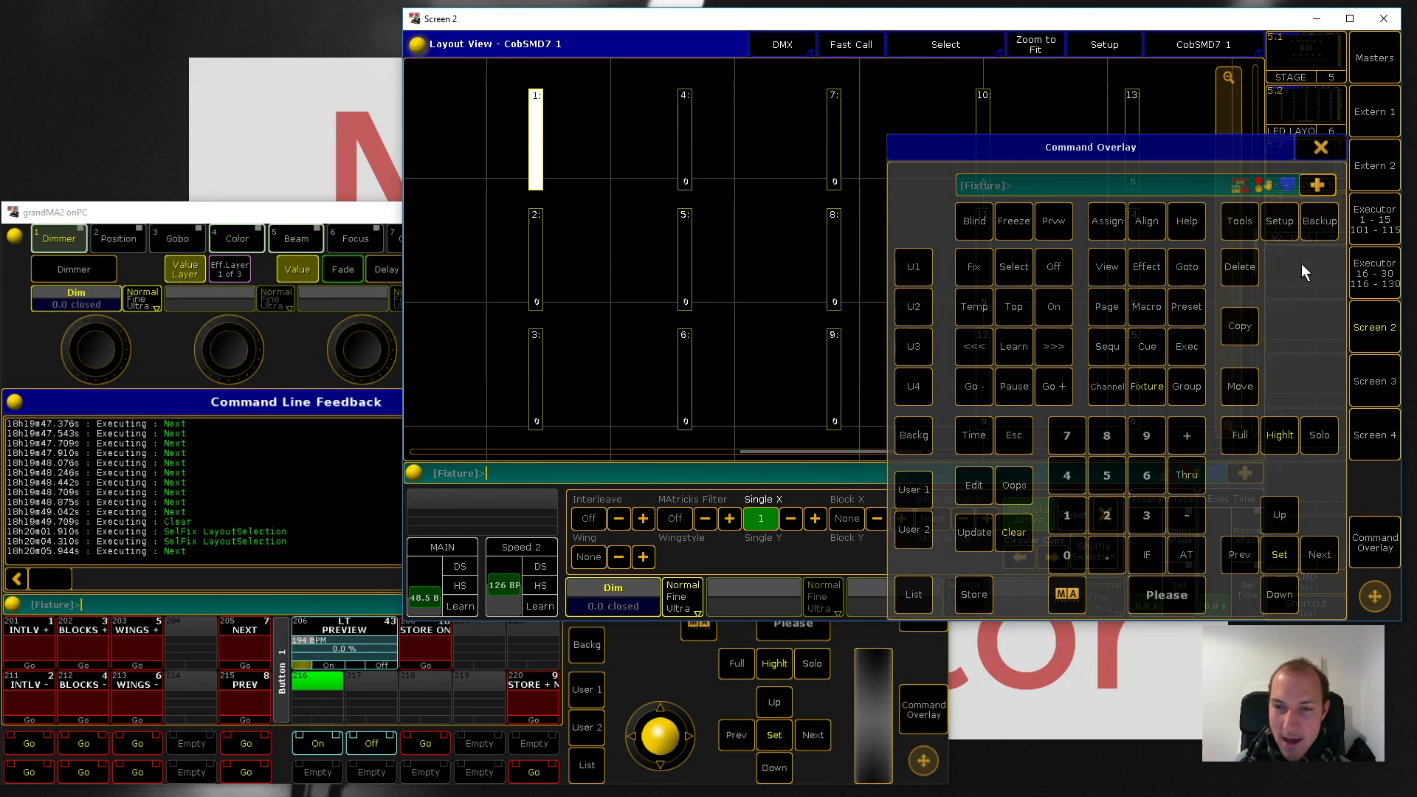
Step: Check the MAtricks controls, and step the selection forward to fixture 4 and back to fixture 1
{"action": "left_click", "coordinate": [1323, 146]}
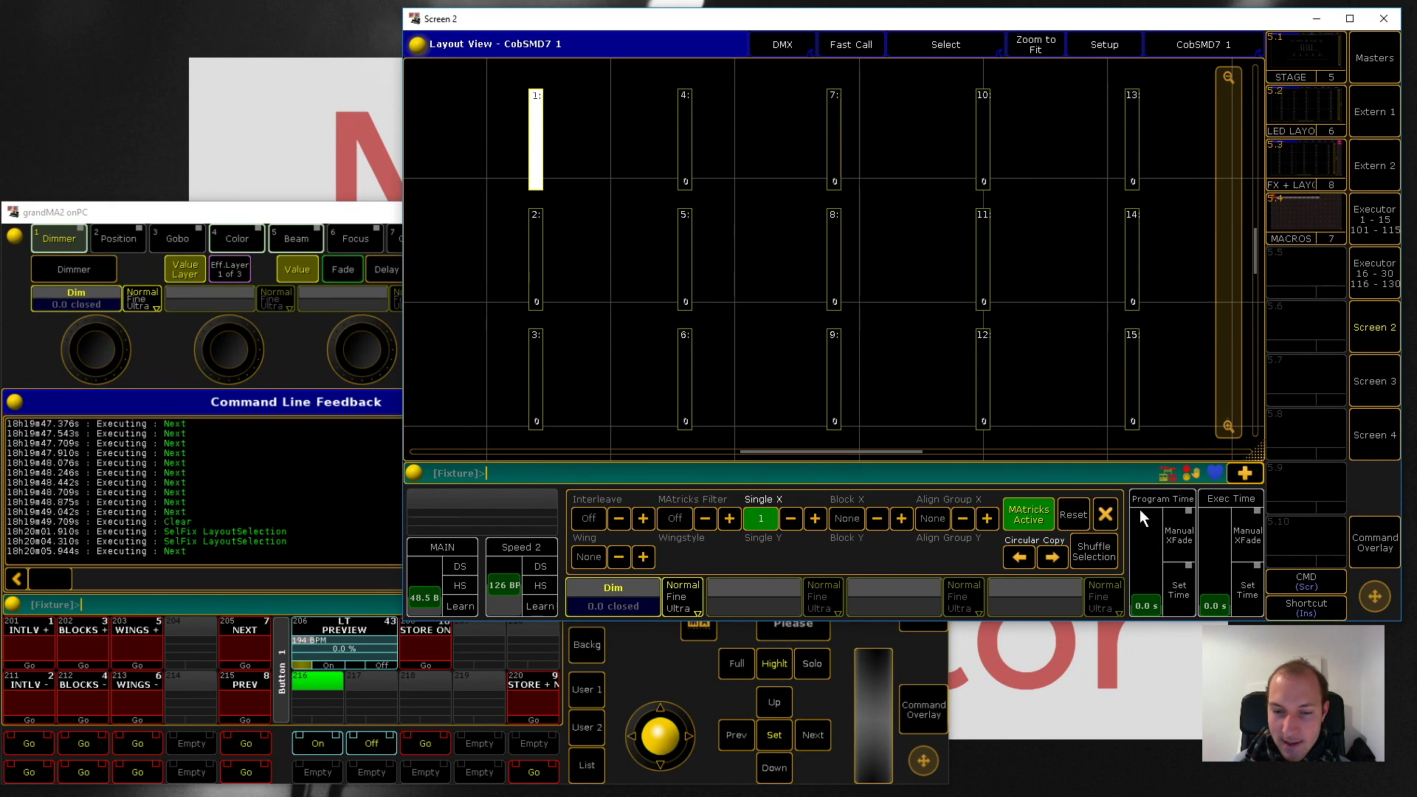
{"action": "left_click", "coordinate": [1375, 543]}
{"action": "left_click", "coordinate": [1320, 554]}
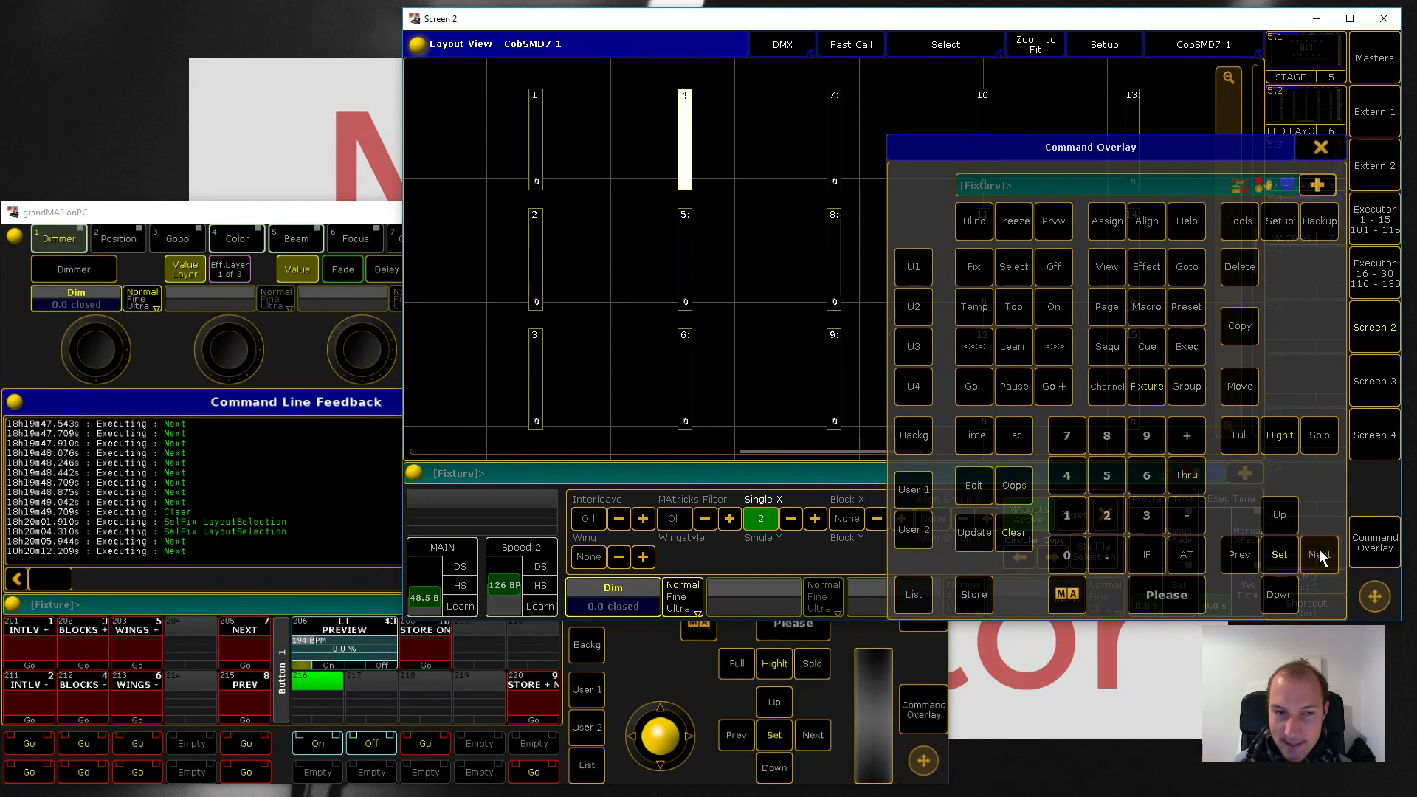
{"action": "left_click", "coordinate": [1248, 563]}
Step: Close the command overlay, and hide and reopen the MAtricks controls
{"action": "left_click", "coordinate": [1318, 147]}
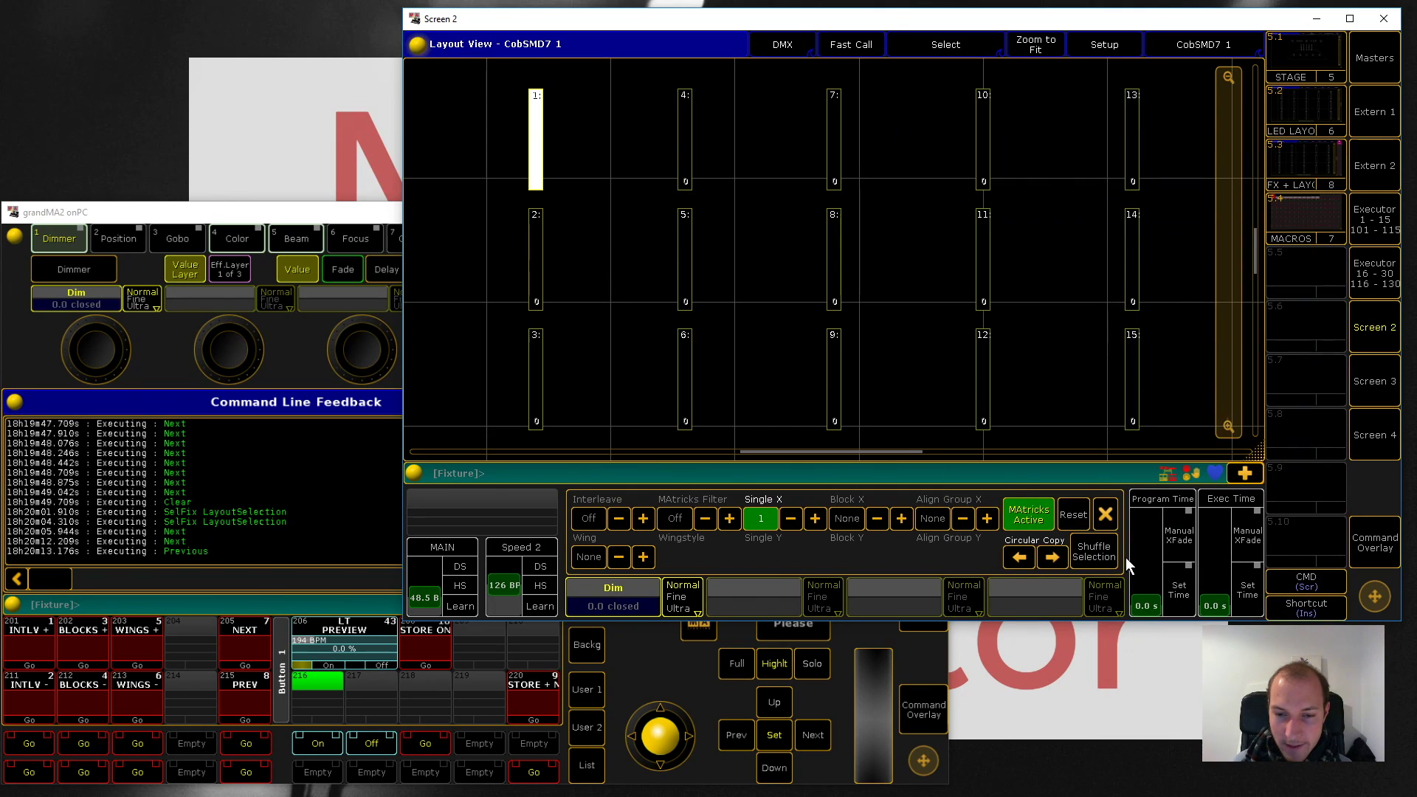
{"action": "left_click", "coordinate": [1107, 518]}
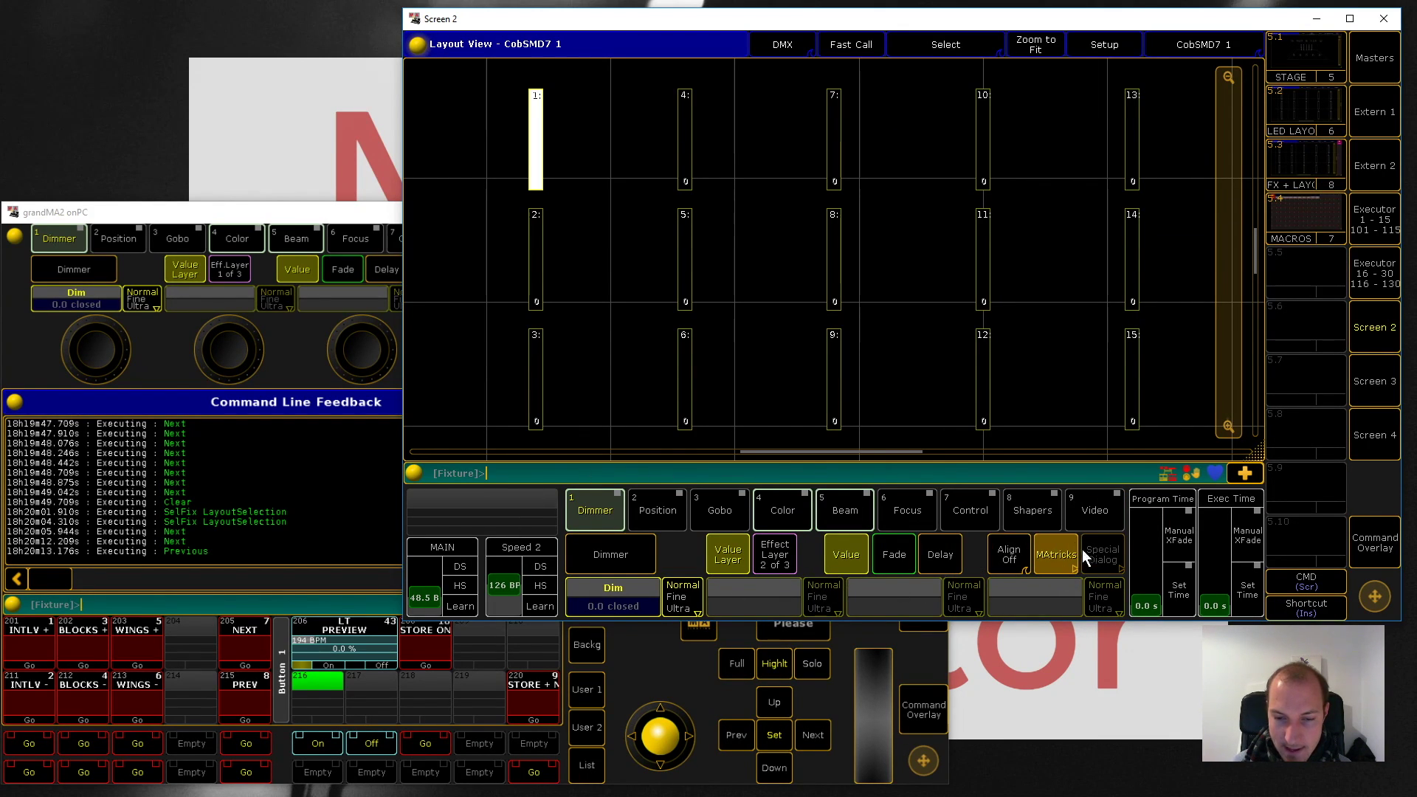
{"action": "left_click", "coordinate": [1064, 554]}
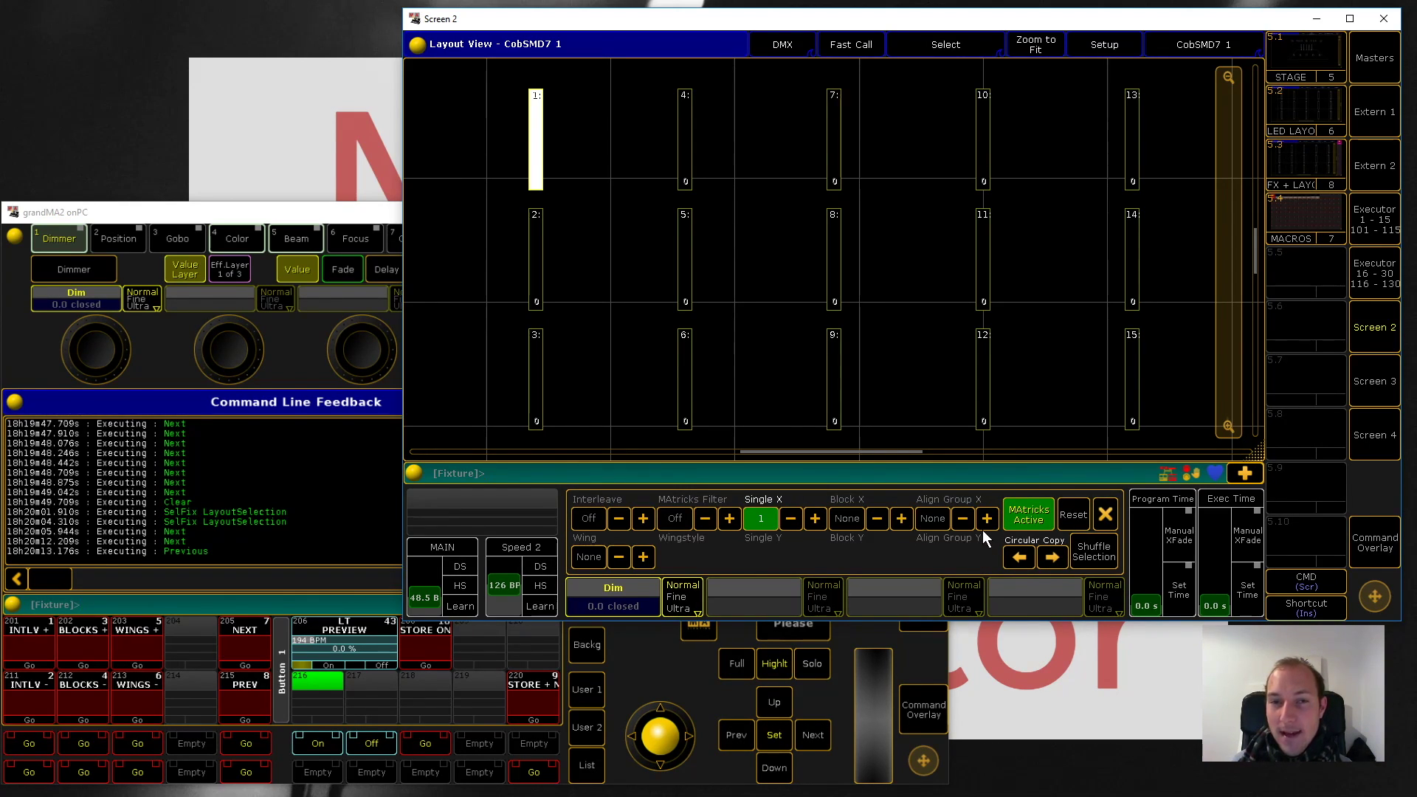
Step: Reopen the command overlay and step the selection forward to fixture 10 and back to fixture 1
{"action": "left_click", "coordinate": [1372, 543]}
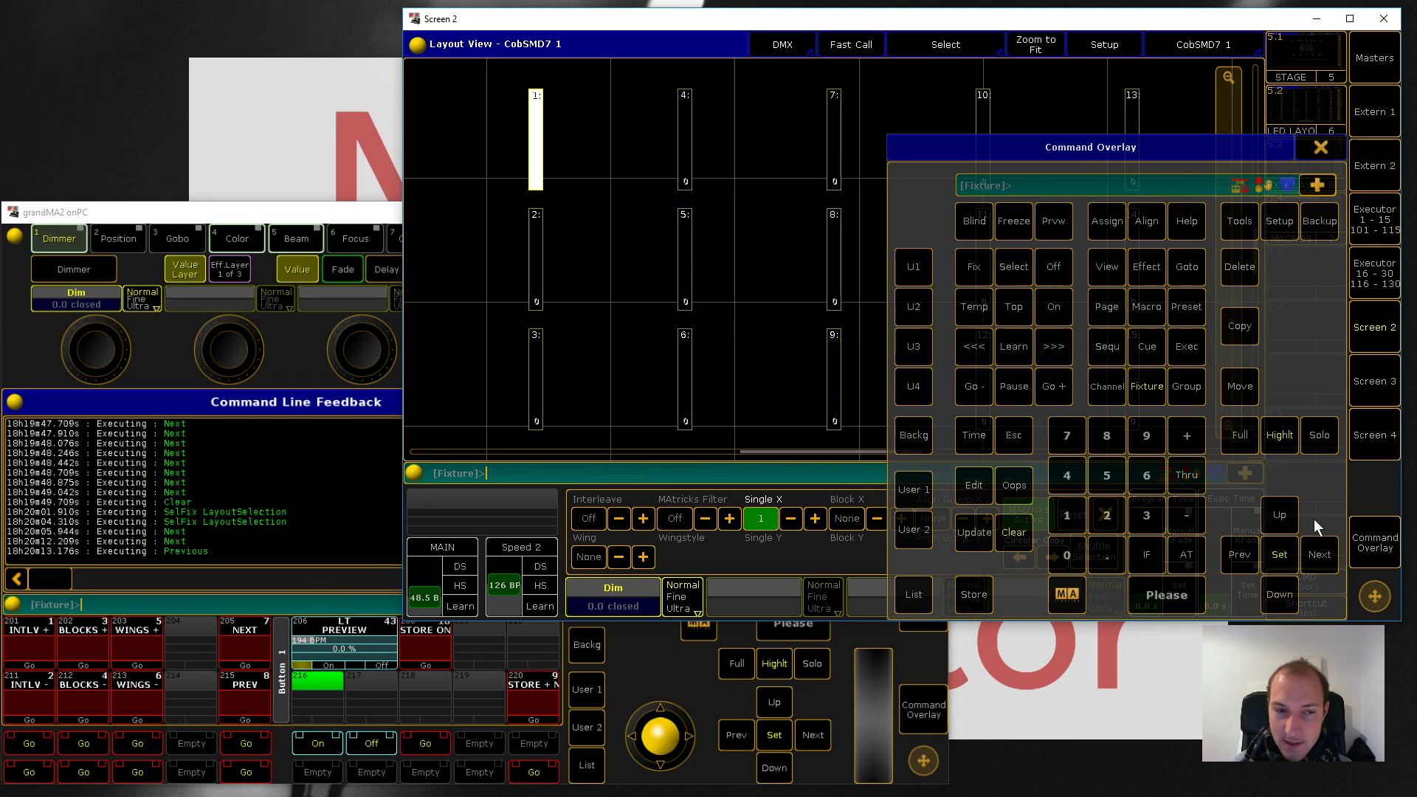
{"action": "left_click", "coordinate": [1320, 555]}
{"action": "left_click", "coordinate": [1321, 555]}
{"action": "left_click", "coordinate": [1321, 555]}
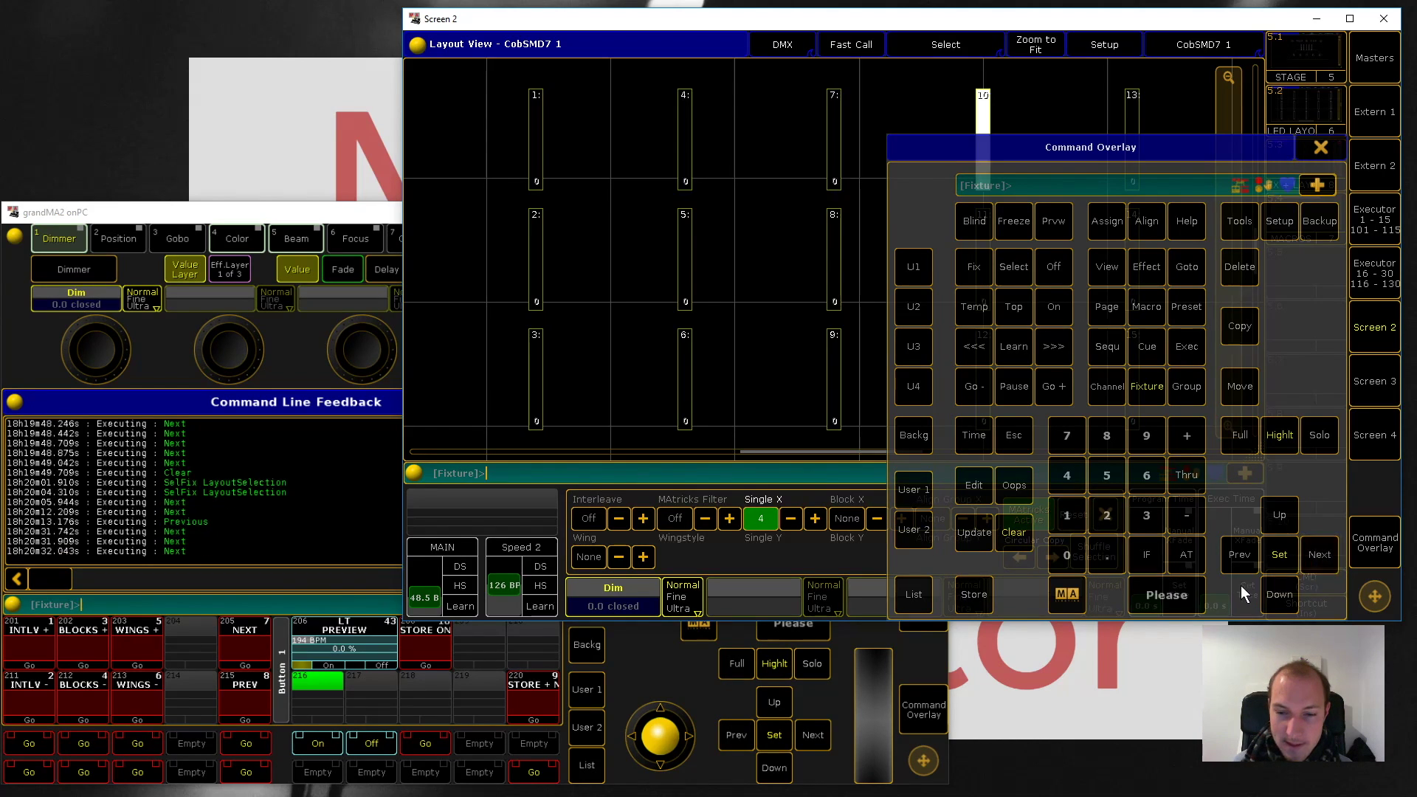
{"action": "left_click", "coordinate": [1235, 555]}
{"action": "left_click", "coordinate": [1234, 555]}
{"action": "left_click", "coordinate": [1232, 555]}
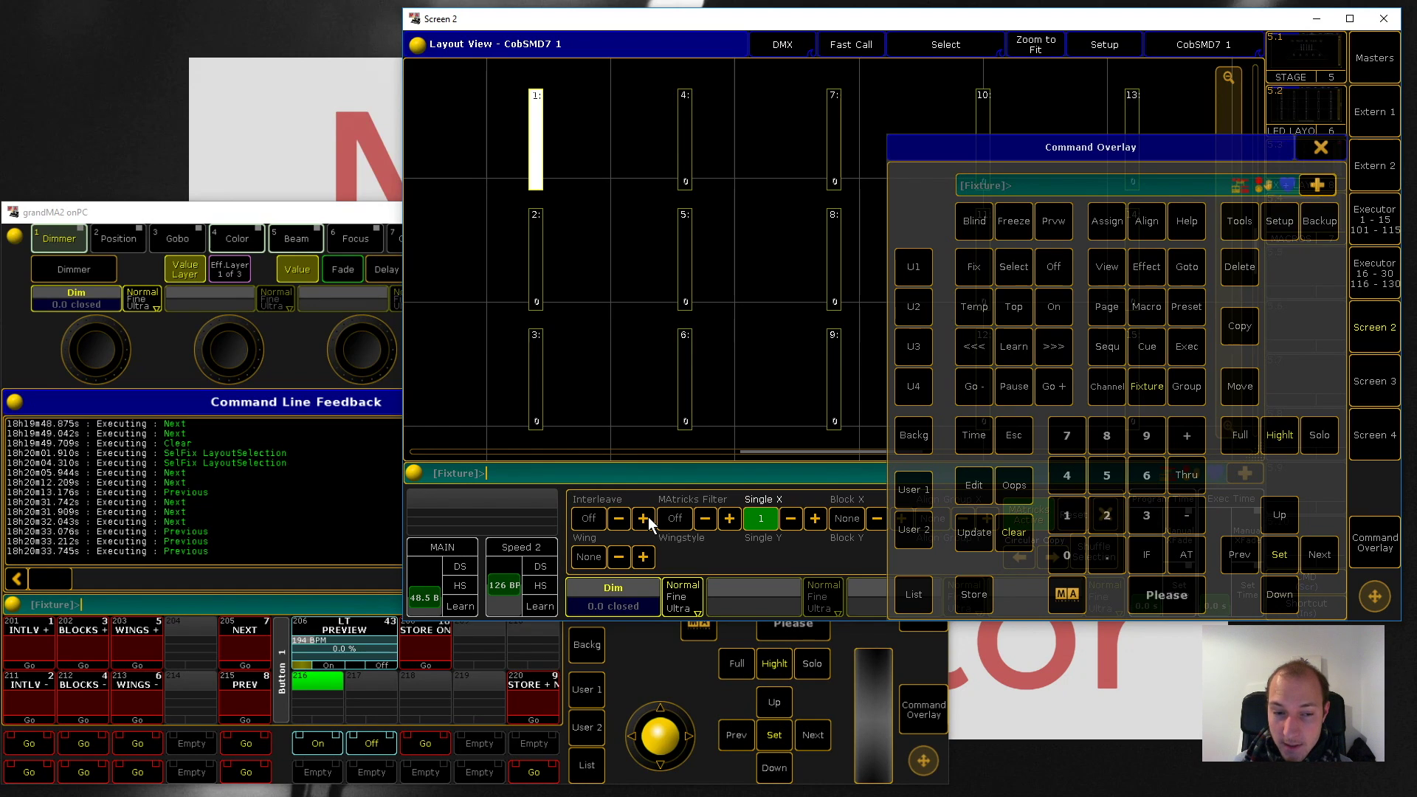
Step: Try MAtricks Interleave values 2 and 3, stepping to the first fixture group each time
{"action": "left_click", "coordinate": [647, 518]}
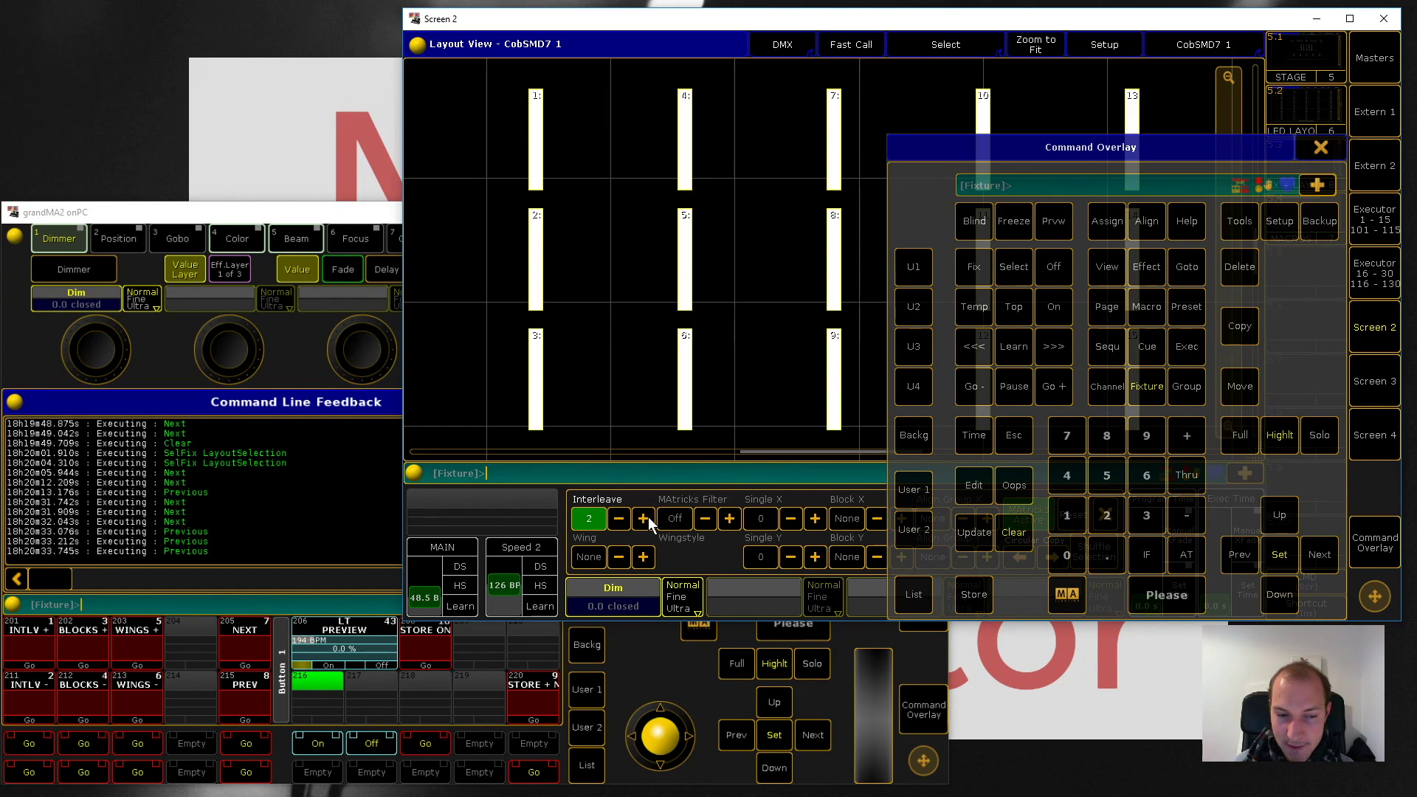
{"action": "left_click", "coordinate": [1321, 555]}
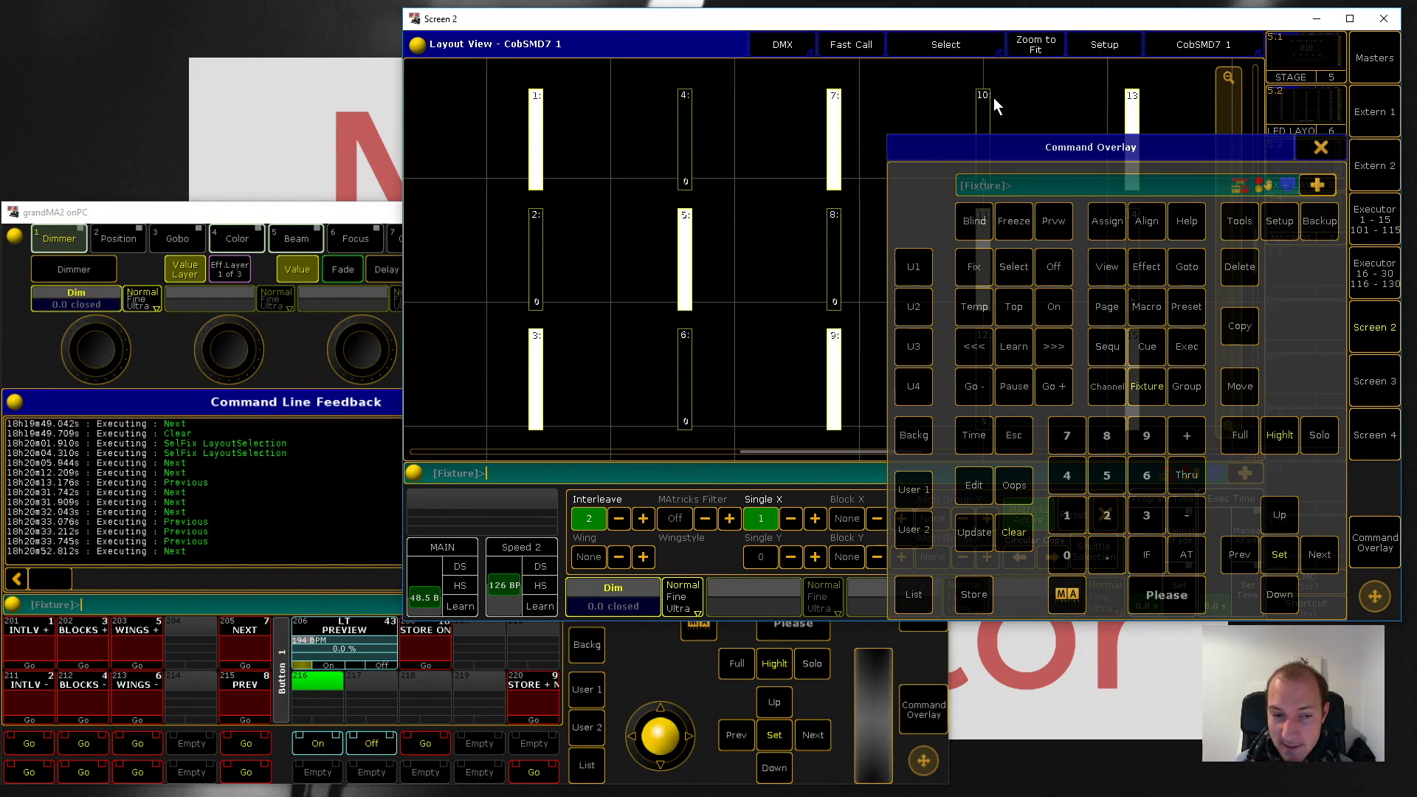
{"action": "left_click", "coordinate": [646, 518]}
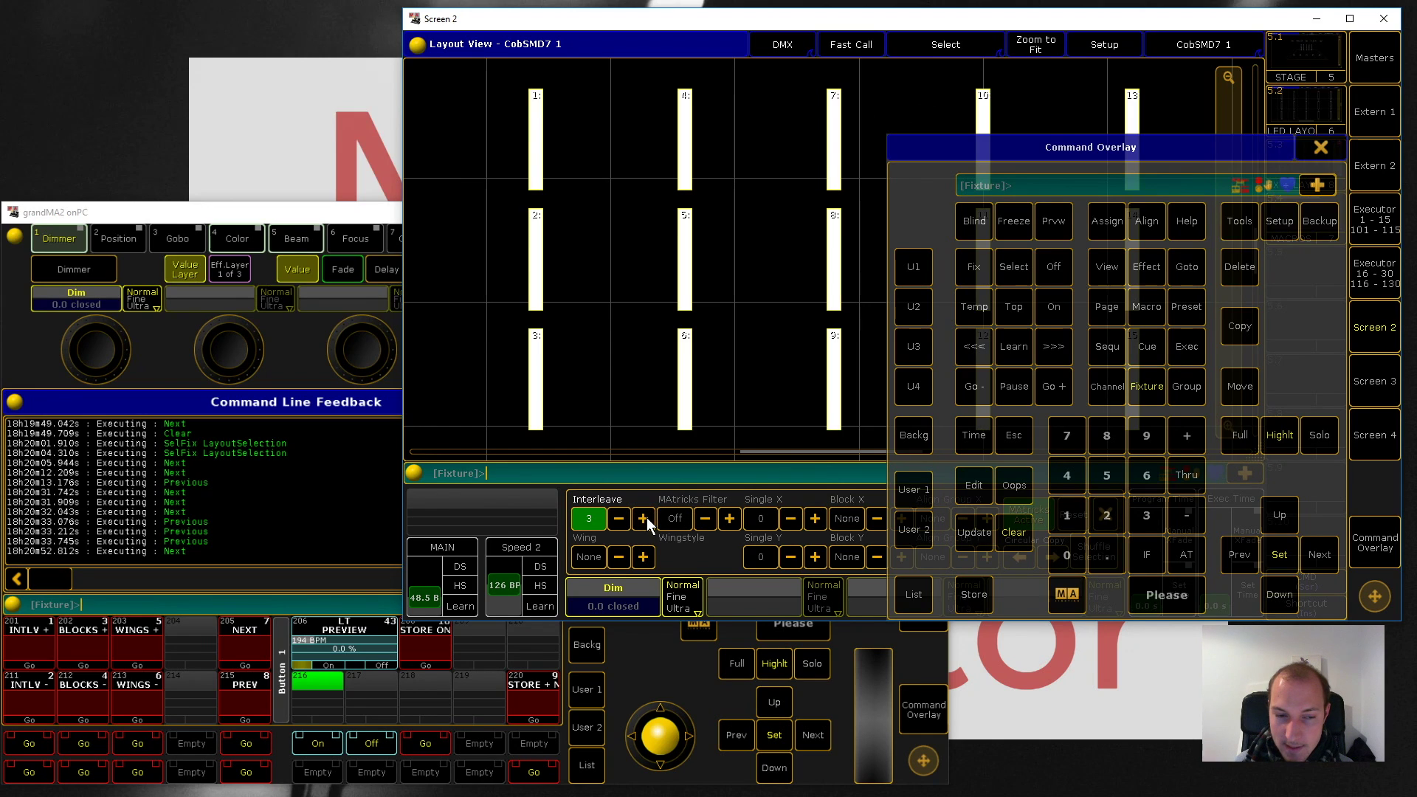
{"action": "left_click", "coordinate": [1316, 558]}
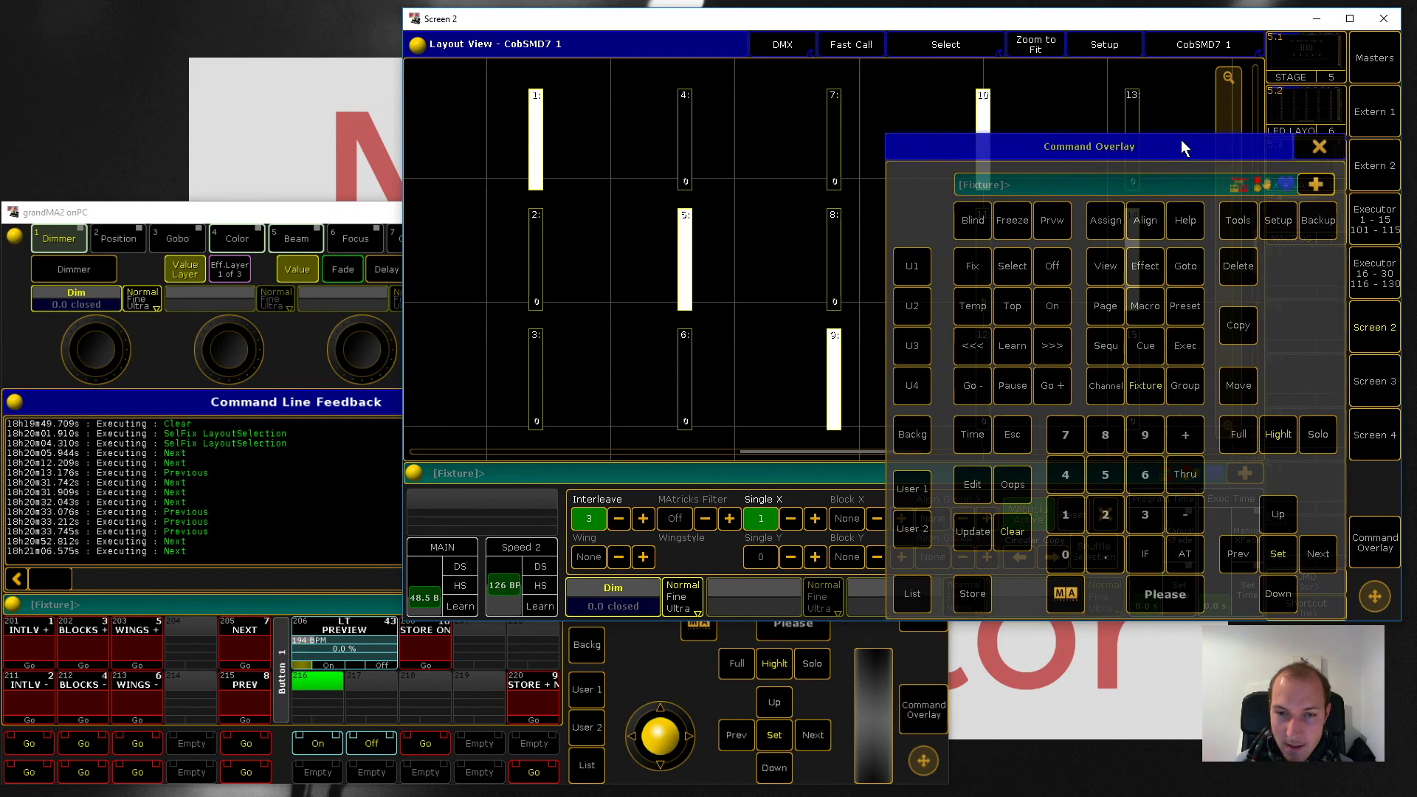
Step: Set MAtricks Interleave to 5, and step the selection forward through the columns and back to fixtures 1, 2 and 3
{"action": "left_click_drag", "start_coordinate": [1182, 142], "coordinate": [1213, 141]}
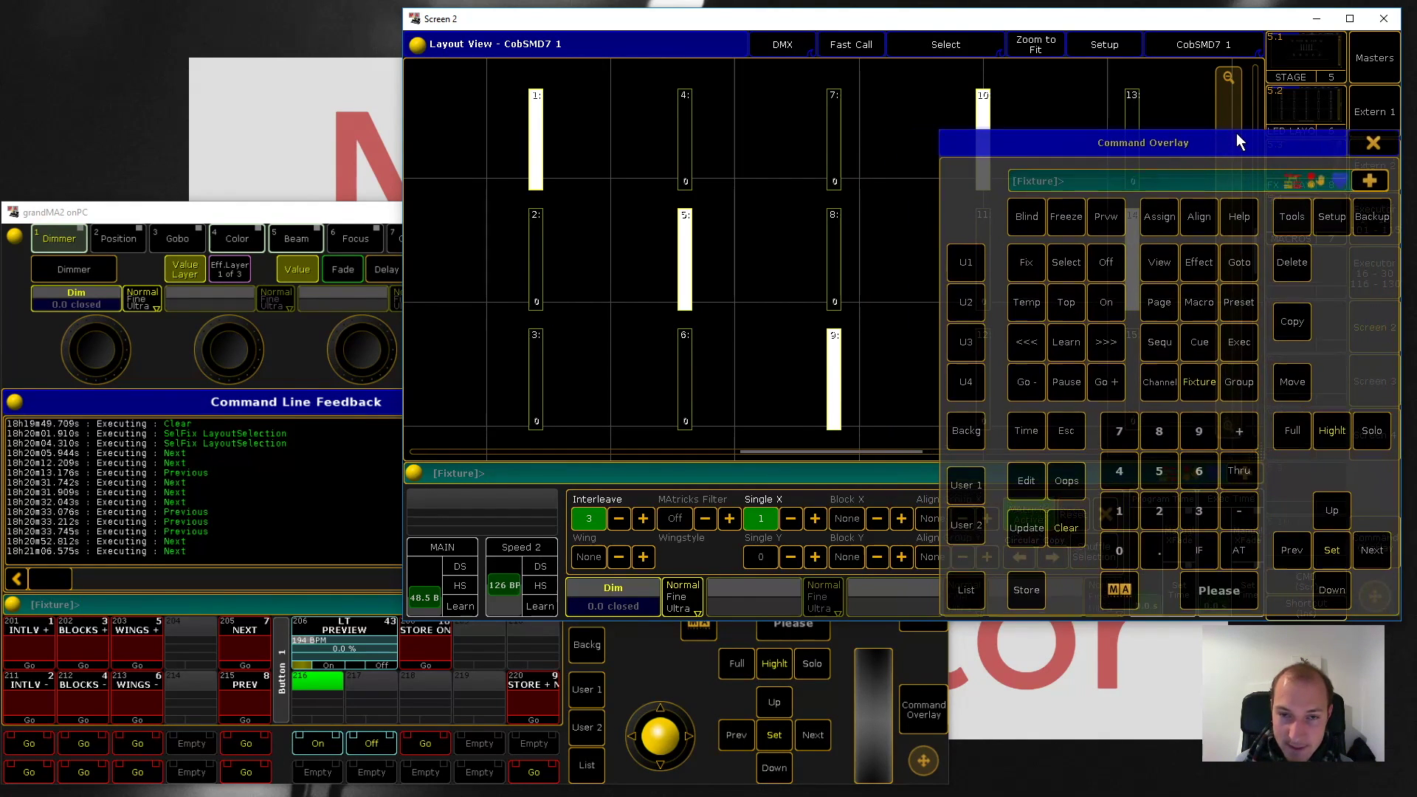
{"action": "mouse_move", "coordinate": [1237, 133]}
{"action": "left_mouse_down"}
{"action": "mouse_move", "coordinate": [876, 112]}
{"action": "mouse_move", "coordinate": [701, 139]}
{"action": "mouse_move", "coordinate": [1236, 140]}
{"action": "left_mouse_up"}
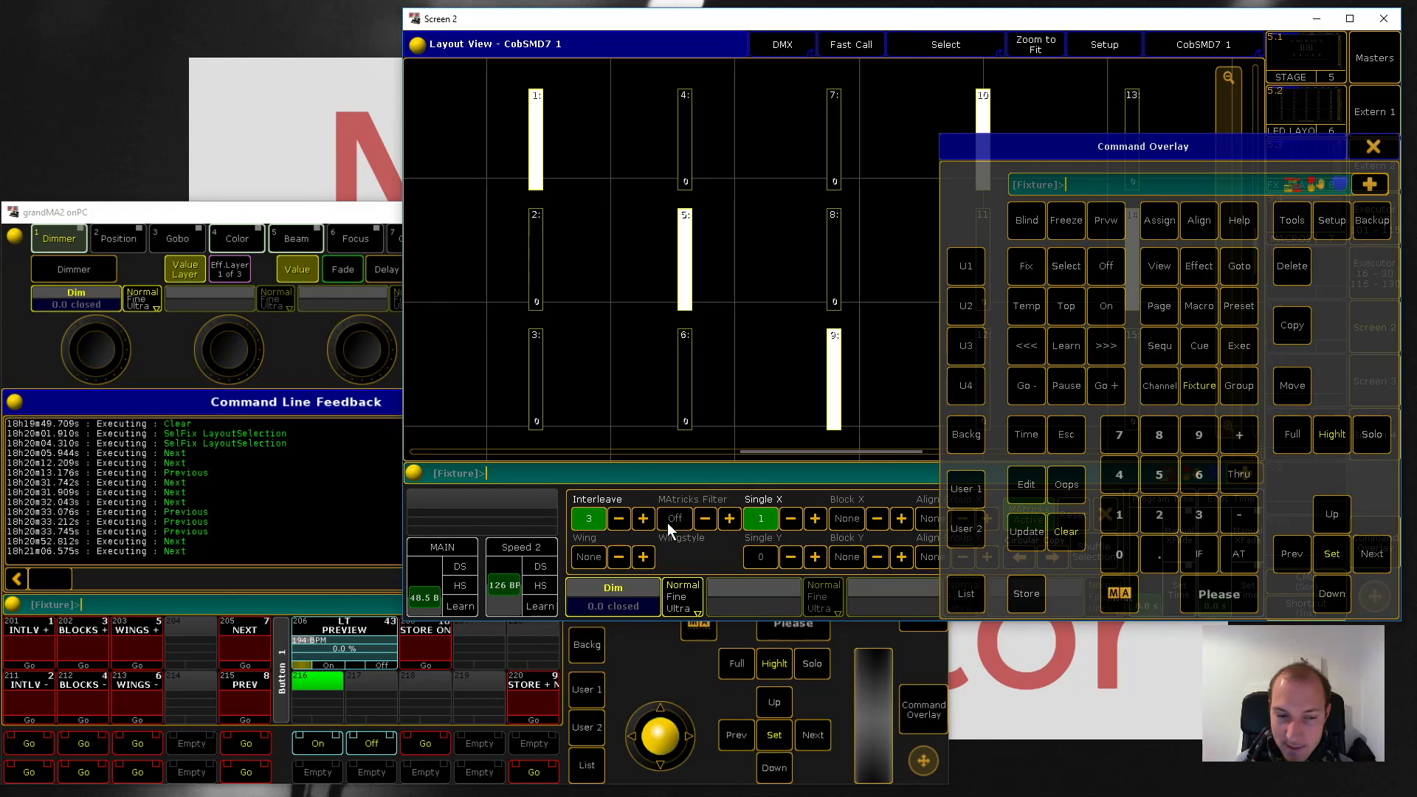
{"action": "double_click", "coordinate": [643, 520]}
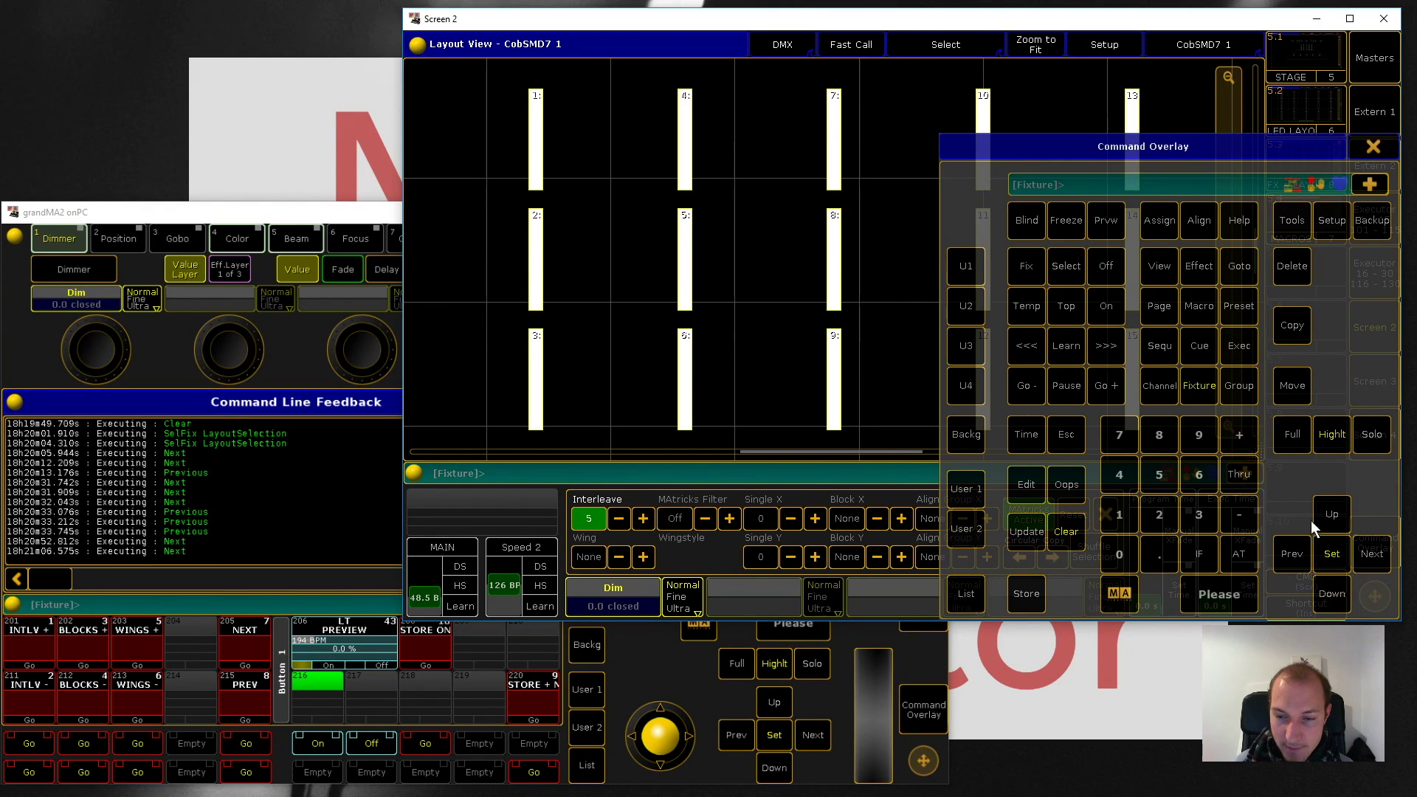
{"action": "left_click", "coordinate": [1371, 554]}
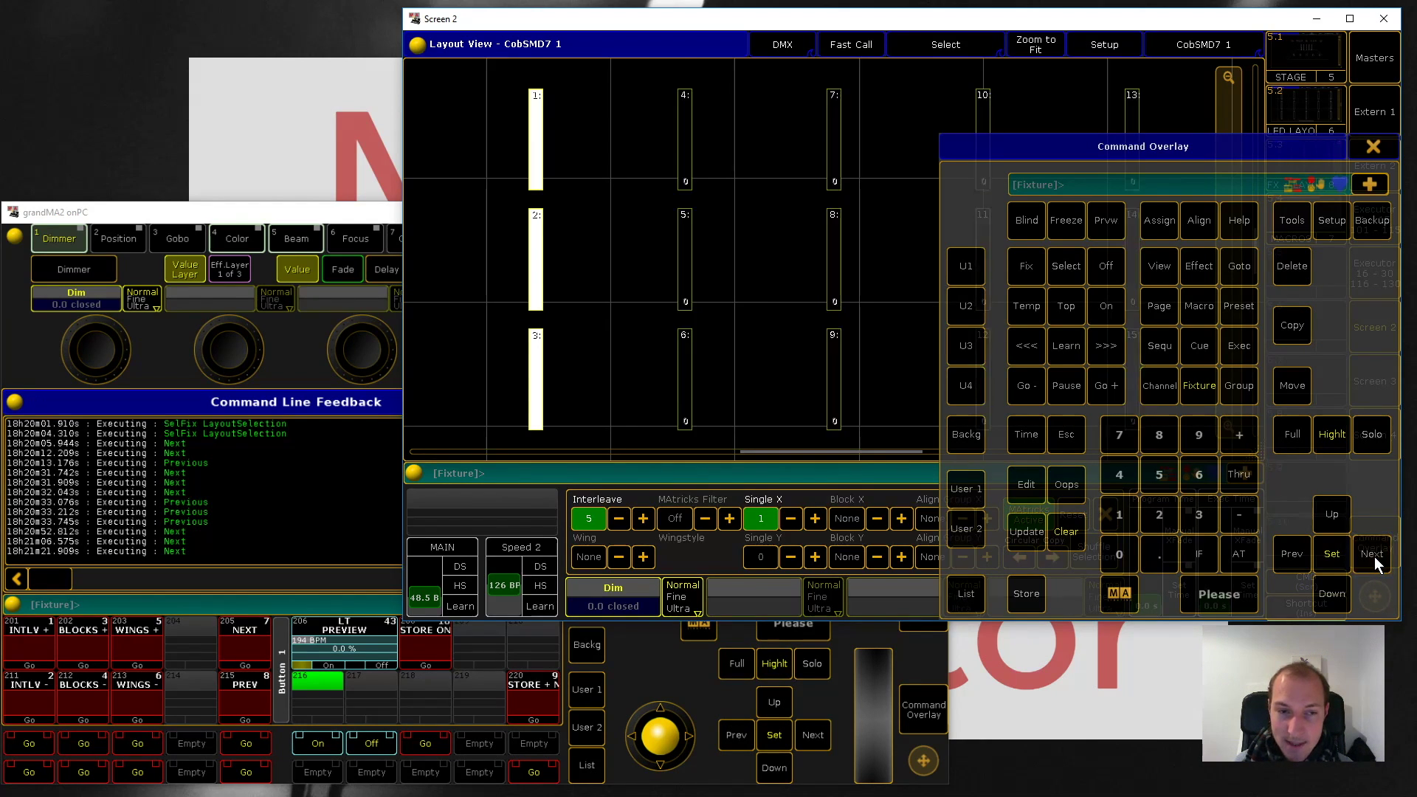
{"action": "left_click", "coordinate": [1372, 554]}
{"action": "left_click", "coordinate": [1372, 554]}
{"action": "left_click", "coordinate": [1374, 555]}
{"action": "left_click", "coordinate": [1372, 555]}
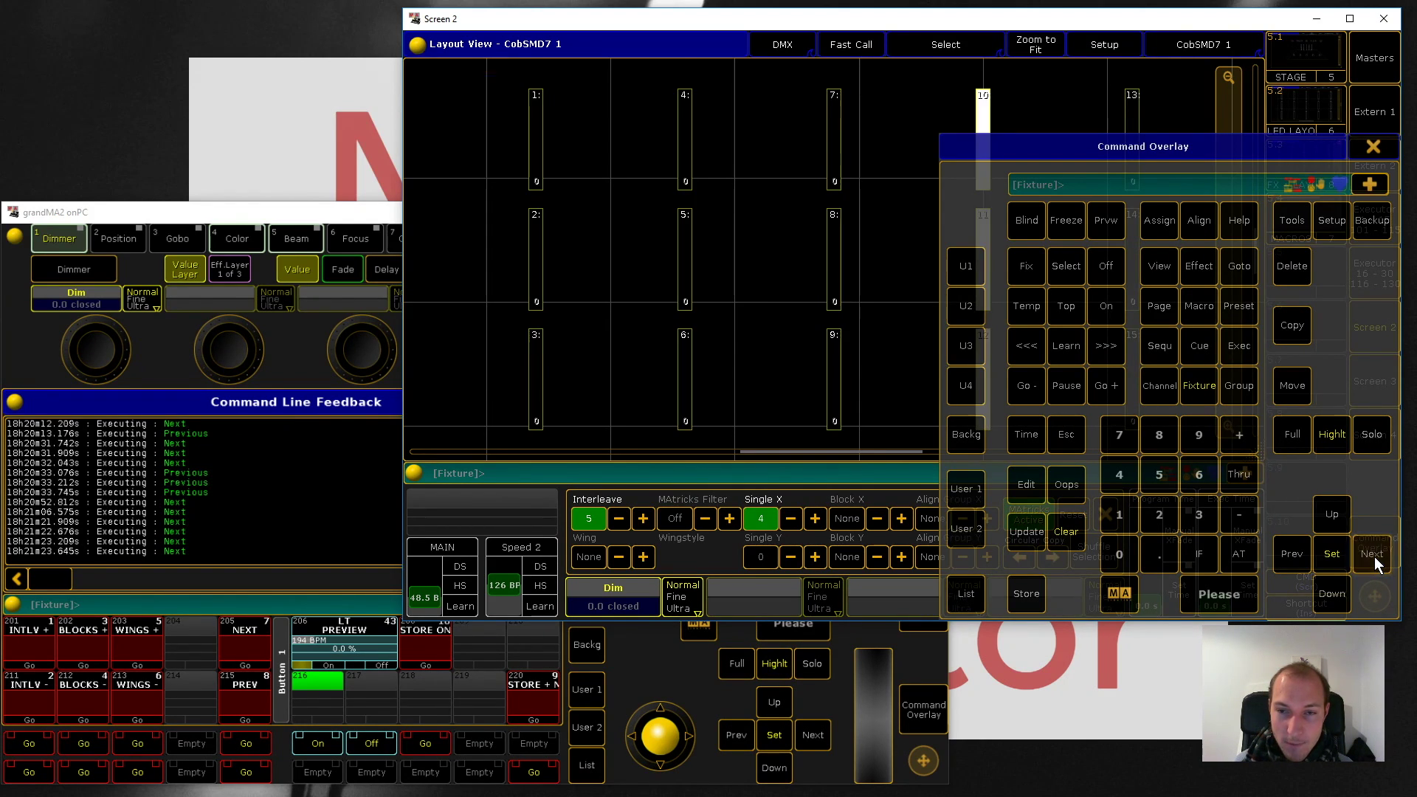
{"action": "left_click", "coordinate": [1296, 552]}
{"action": "left_click", "coordinate": [1296, 553]}
{"action": "left_click", "coordinate": [1297, 553]}
{"action": "left_click", "coordinate": [1296, 552]}
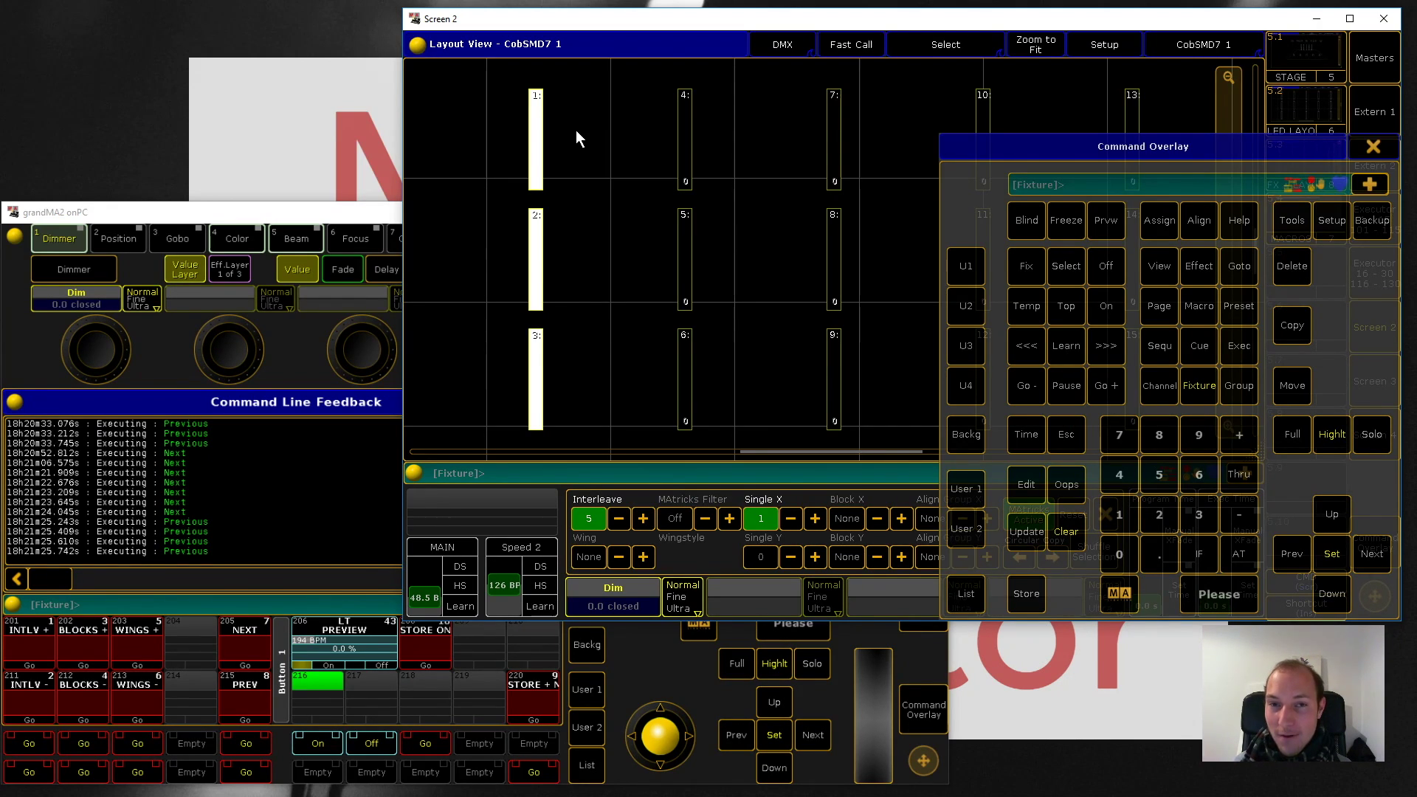
Step: Add a Block X of 3 to the Interleave 5 selection, and step to the second block and back to the first
{"action": "left_click", "coordinate": [901, 518]}
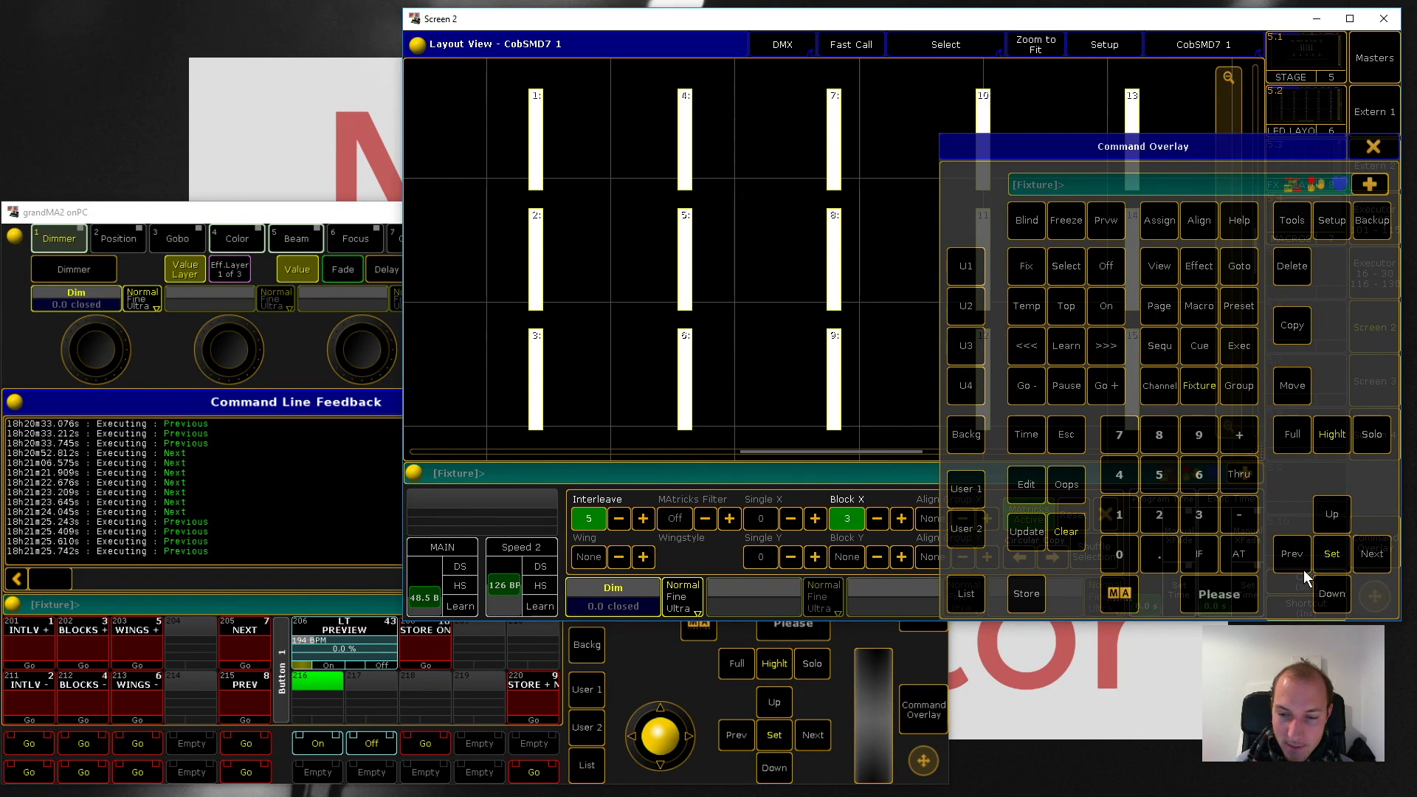
{"action": "left_click", "coordinate": [1374, 554]}
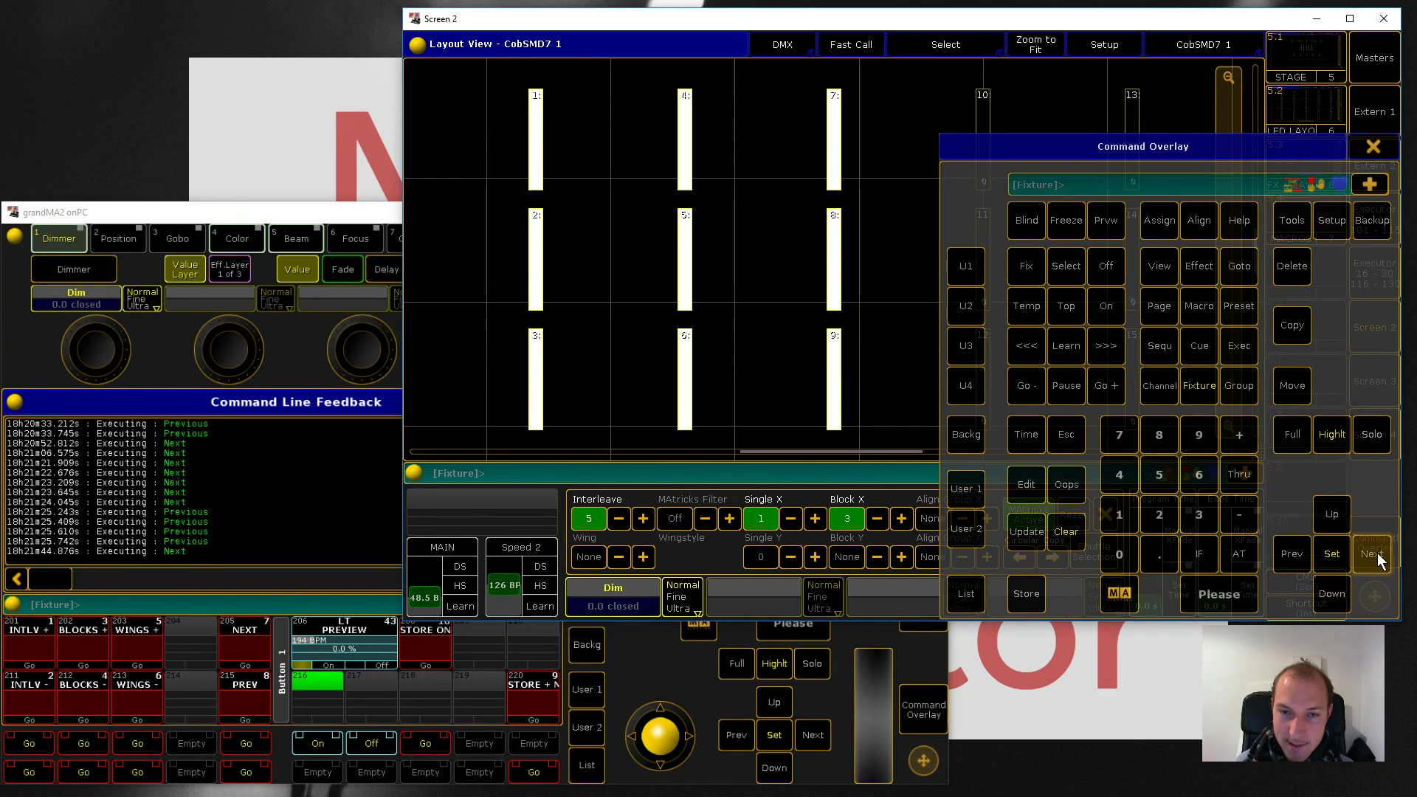
{"action": "left_click", "coordinate": [1374, 553]}
{"action": "left_click", "coordinate": [1297, 556]}
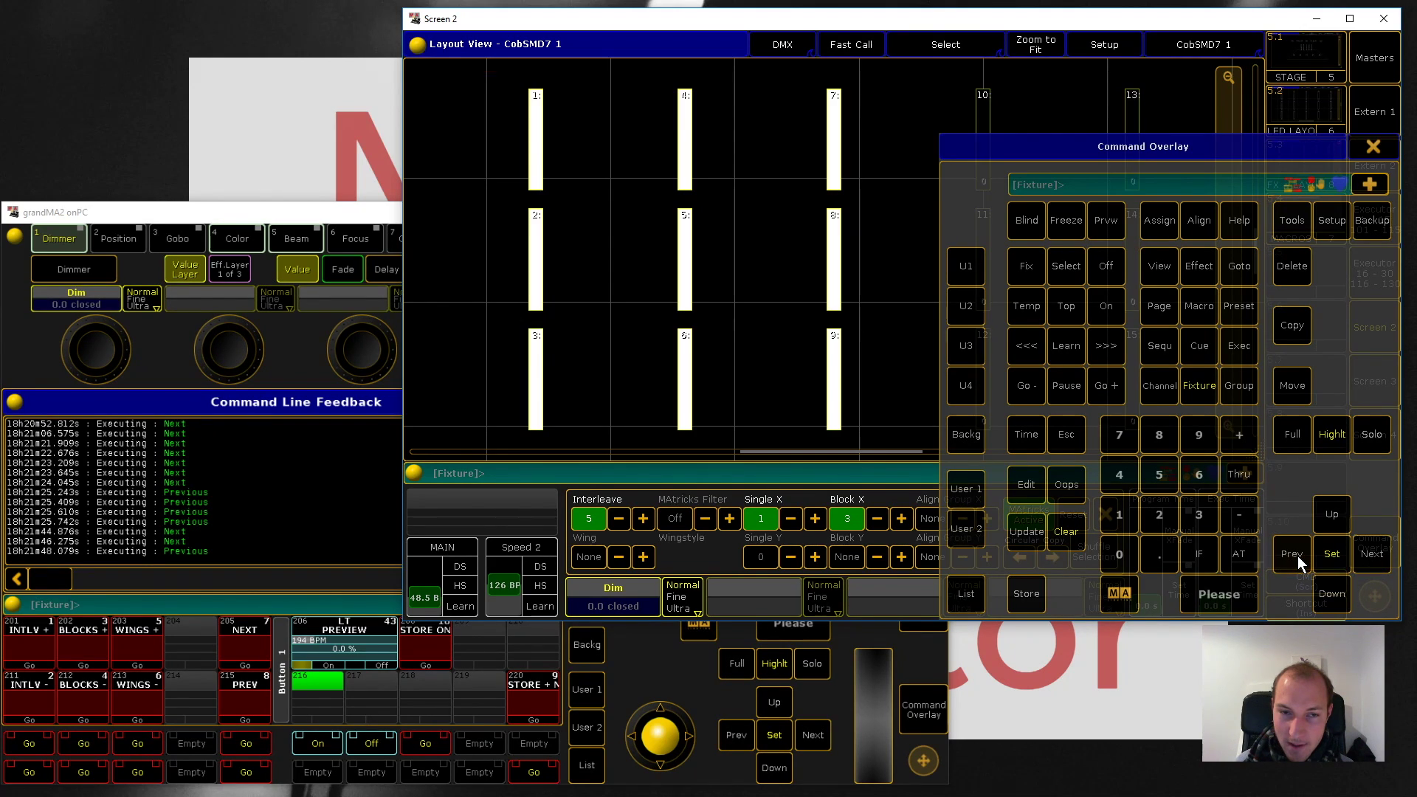
Step: Turn Interleave off, and step twice through the blocks of three up to the third block and back to the first
{"action": "left_click", "coordinate": [621, 519]}
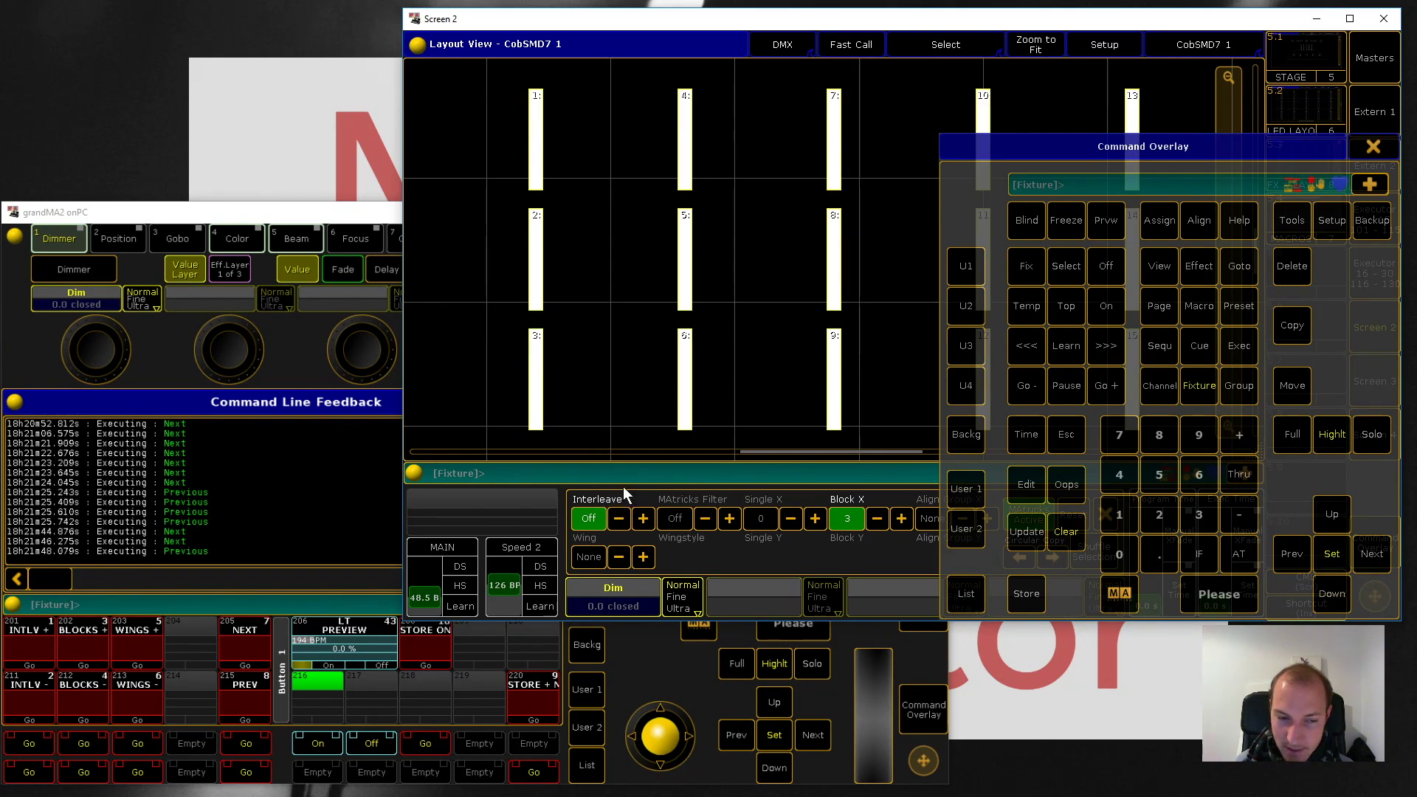
{"action": "left_click", "coordinate": [1369, 558]}
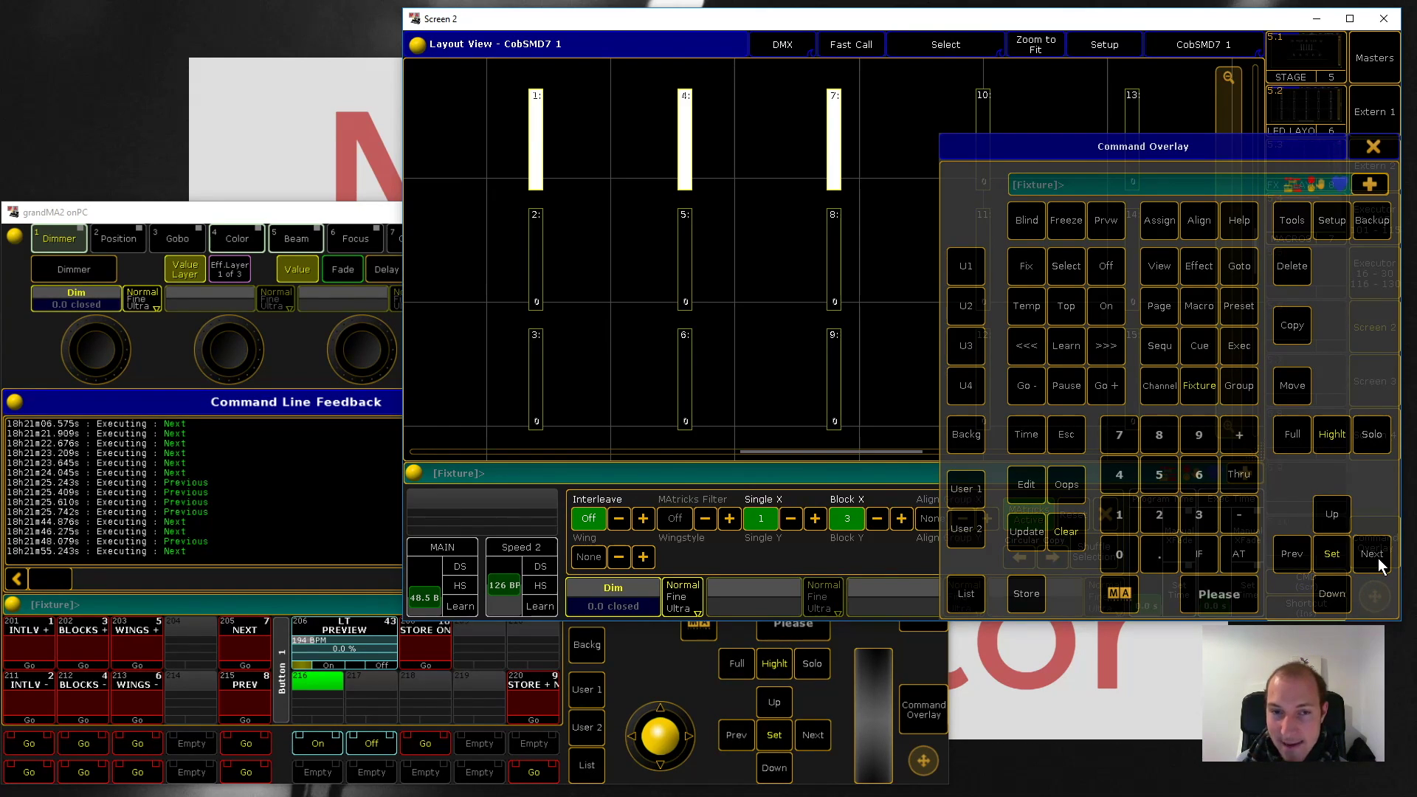
{"action": "left_click", "coordinate": [1377, 558]}
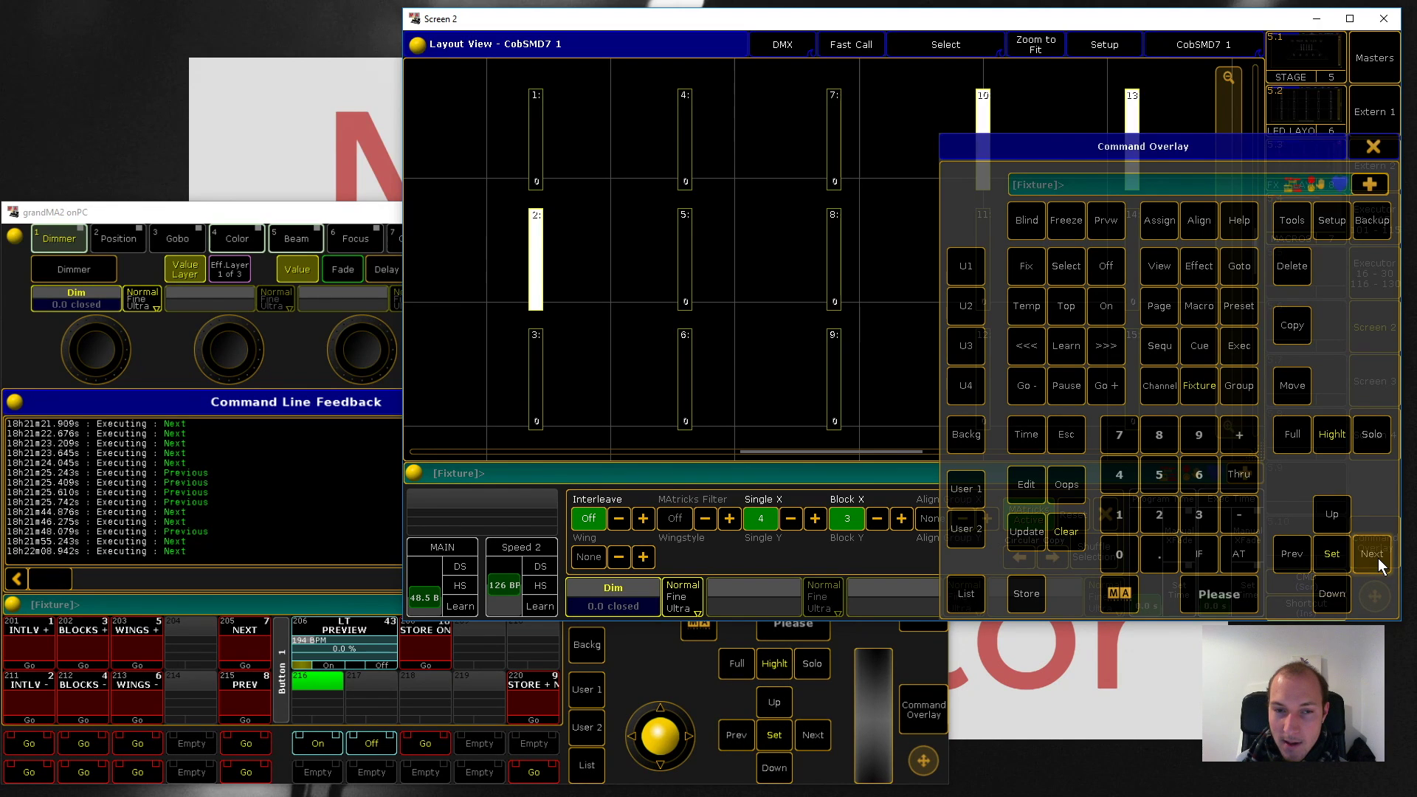
{"action": "left_click", "coordinate": [1378, 558]}
{"action": "left_click", "coordinate": [1295, 557]}
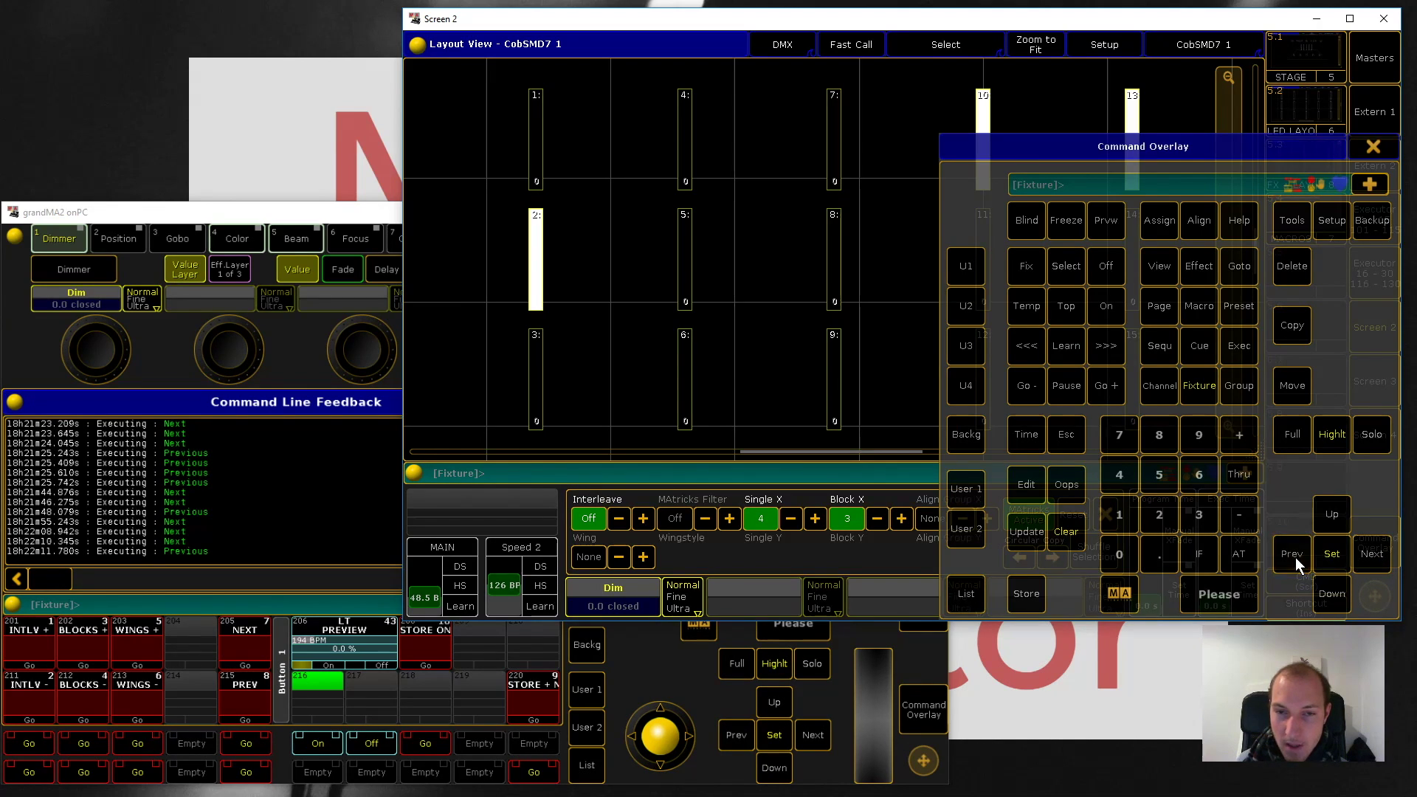
{"action": "left_click", "coordinate": [1296, 557]}
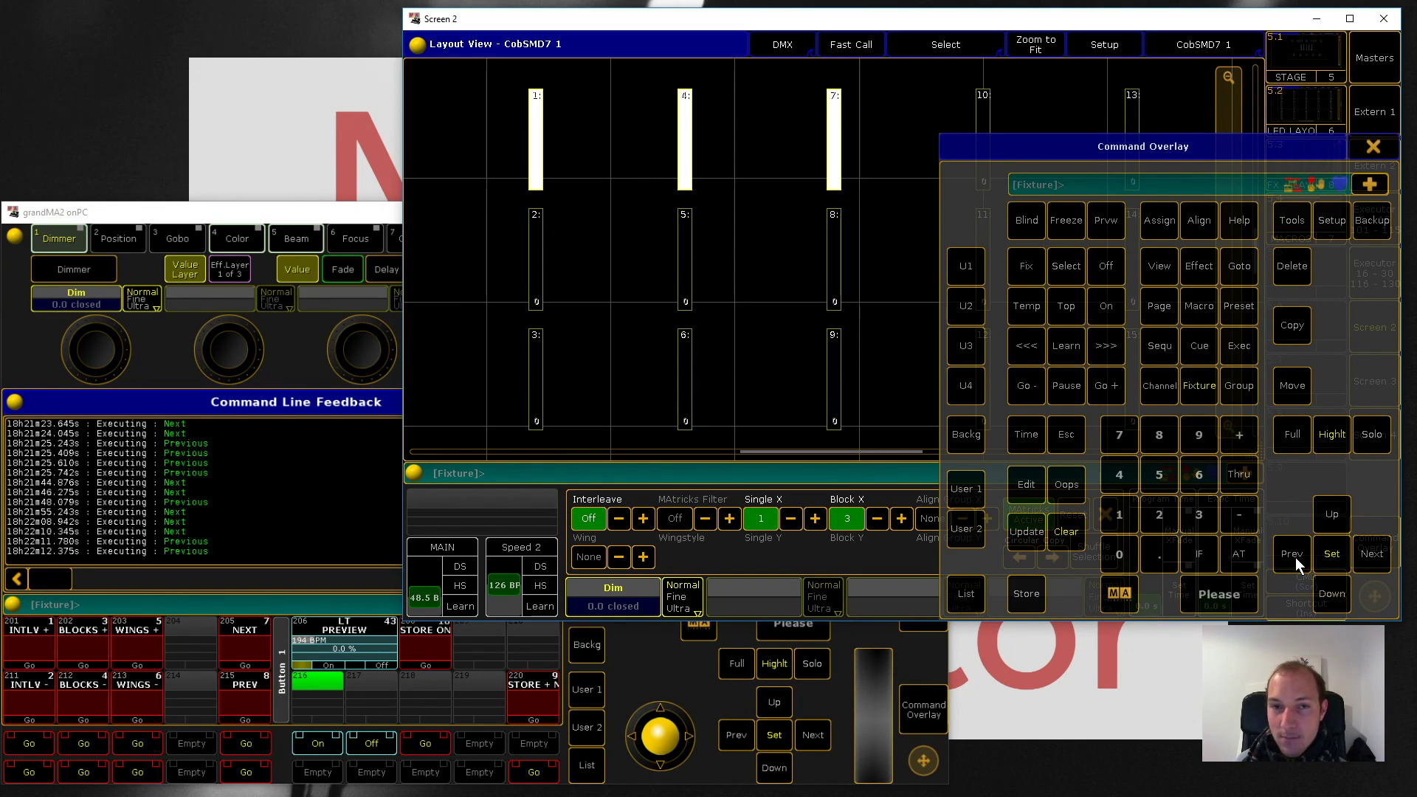
{"action": "left_click", "coordinate": [1377, 559]}
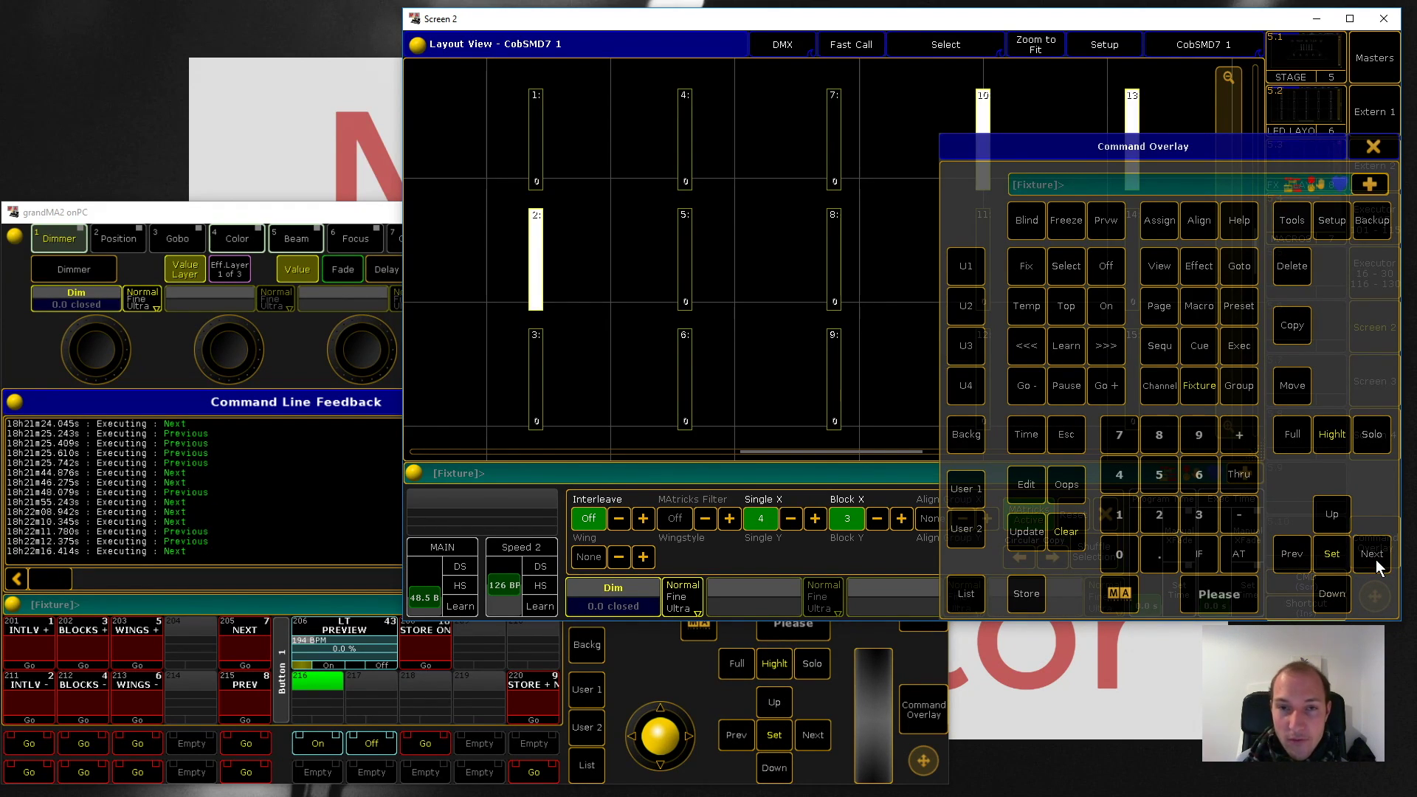
{"action": "left_click", "coordinate": [1376, 559]}
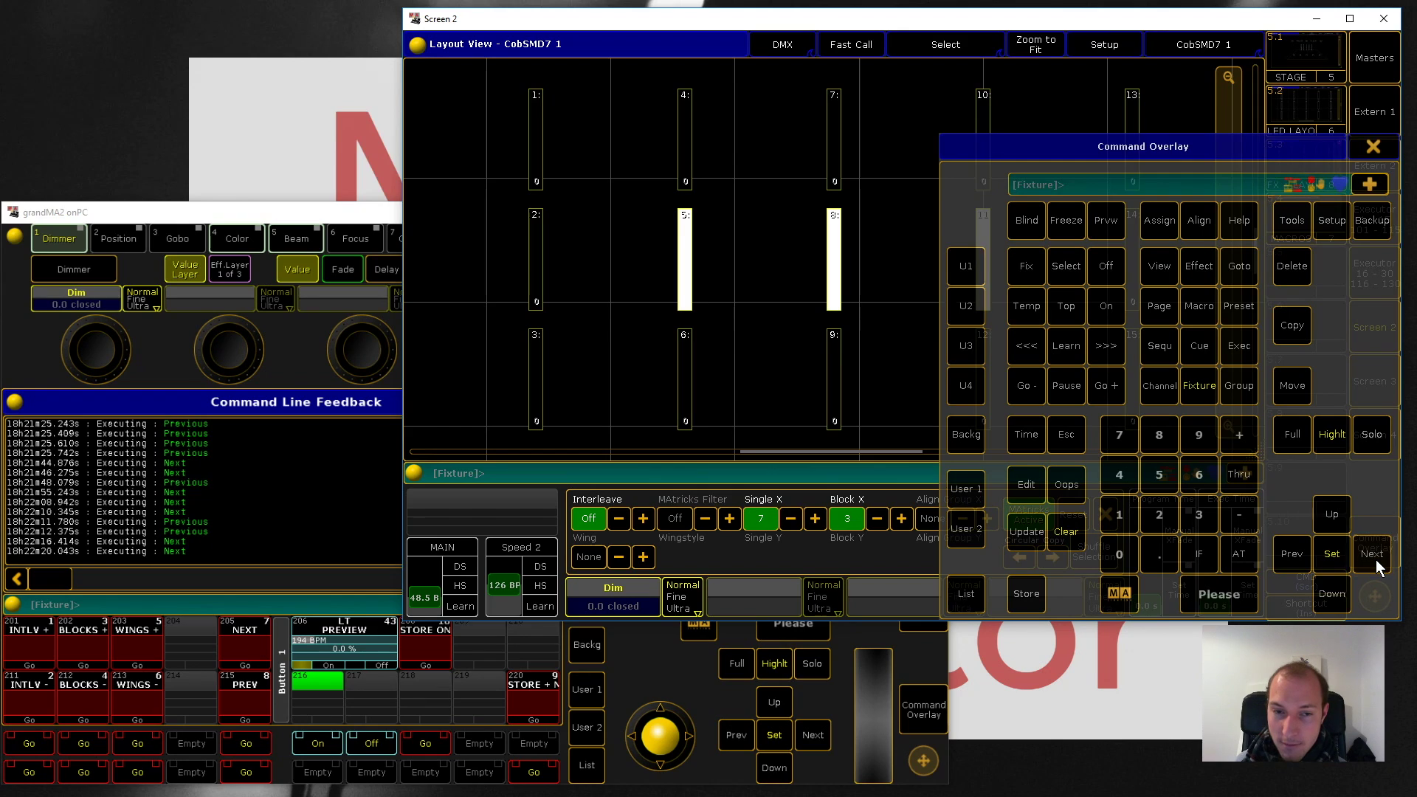
{"action": "left_click", "coordinate": [1293, 559]}
{"action": "left_click", "coordinate": [1292, 558]}
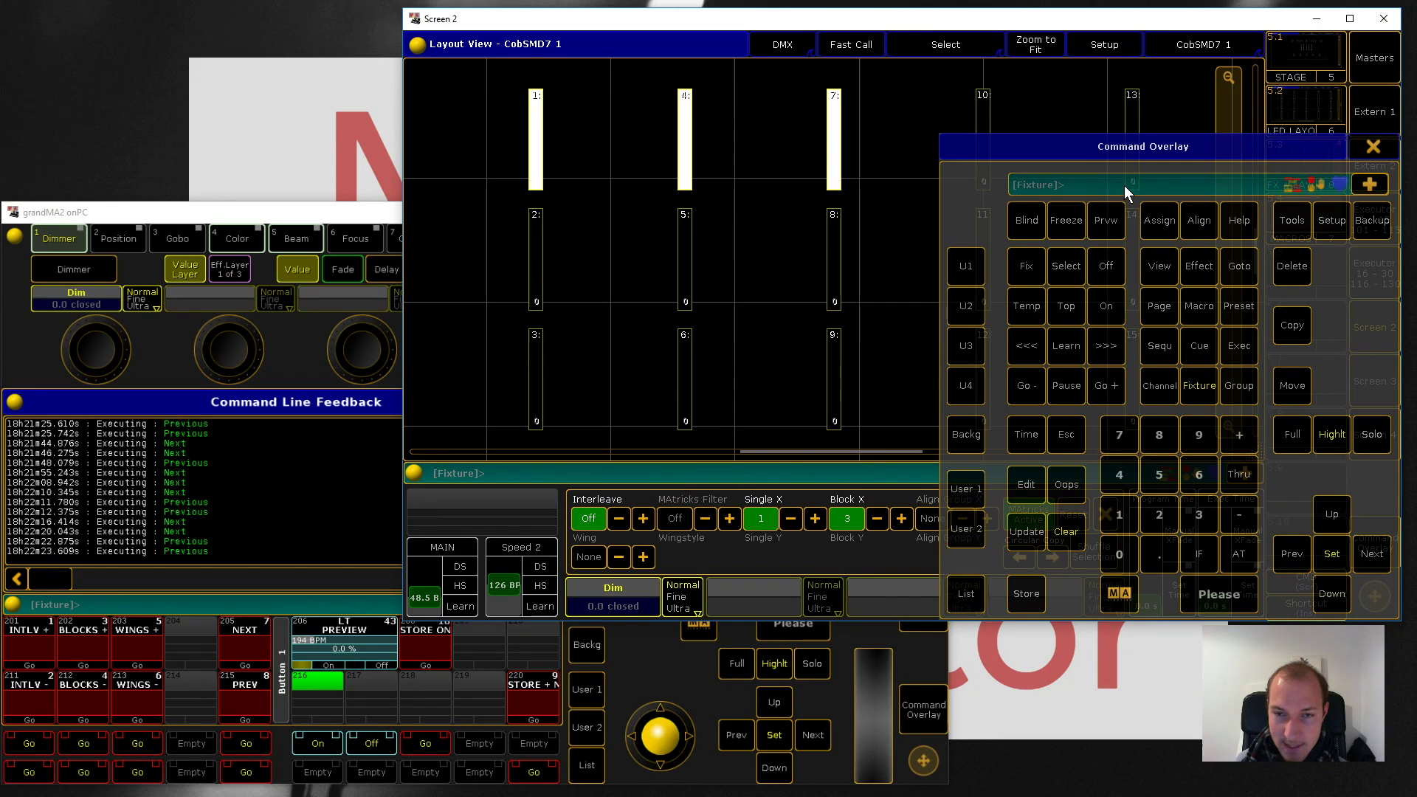
Step: Set Block X to 5, and step the selection forward to the third row and back to the first row
{"action": "double_click", "coordinate": [904, 518]}
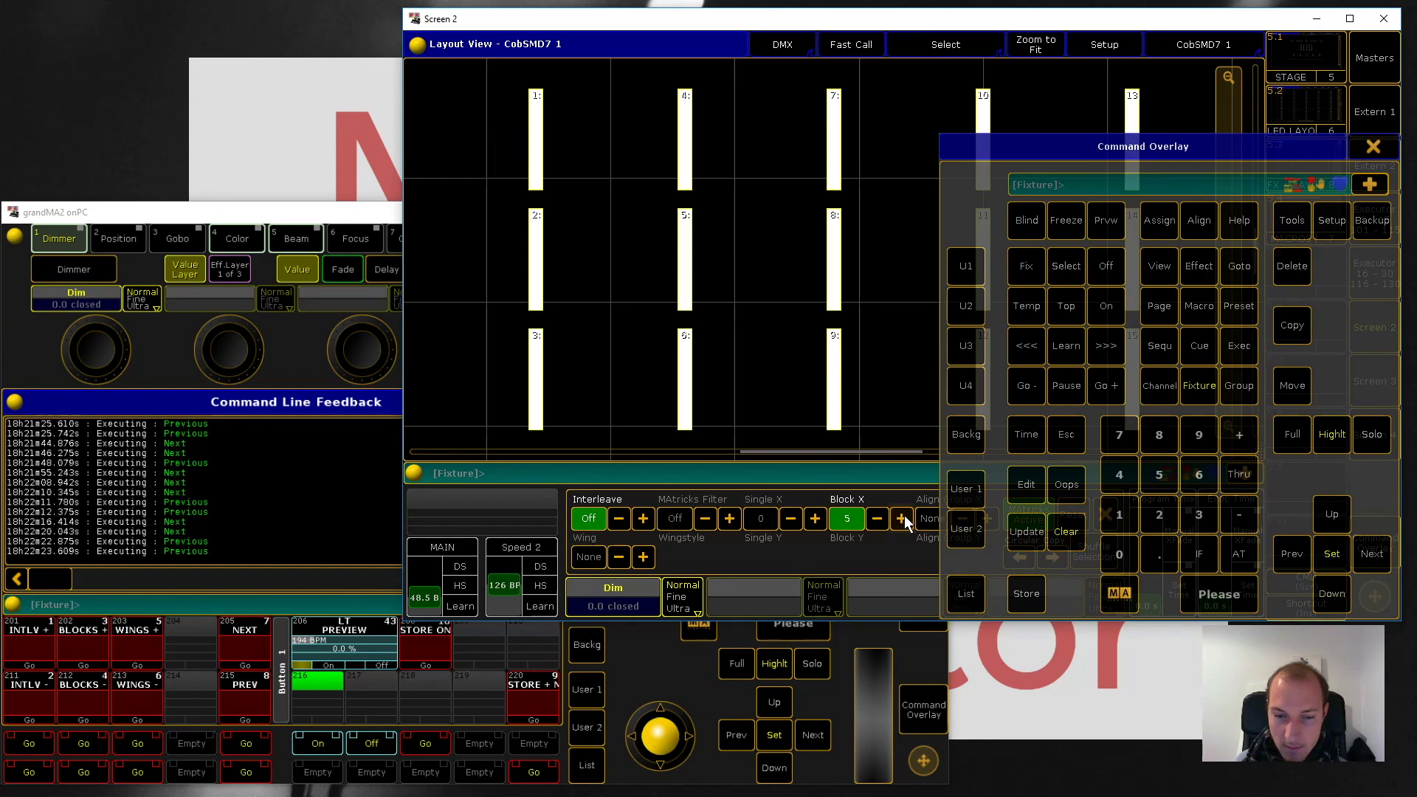
{"action": "left_click", "coordinate": [1378, 559]}
{"action": "left_click", "coordinate": [1377, 559]}
{"action": "left_click", "coordinate": [1378, 559]}
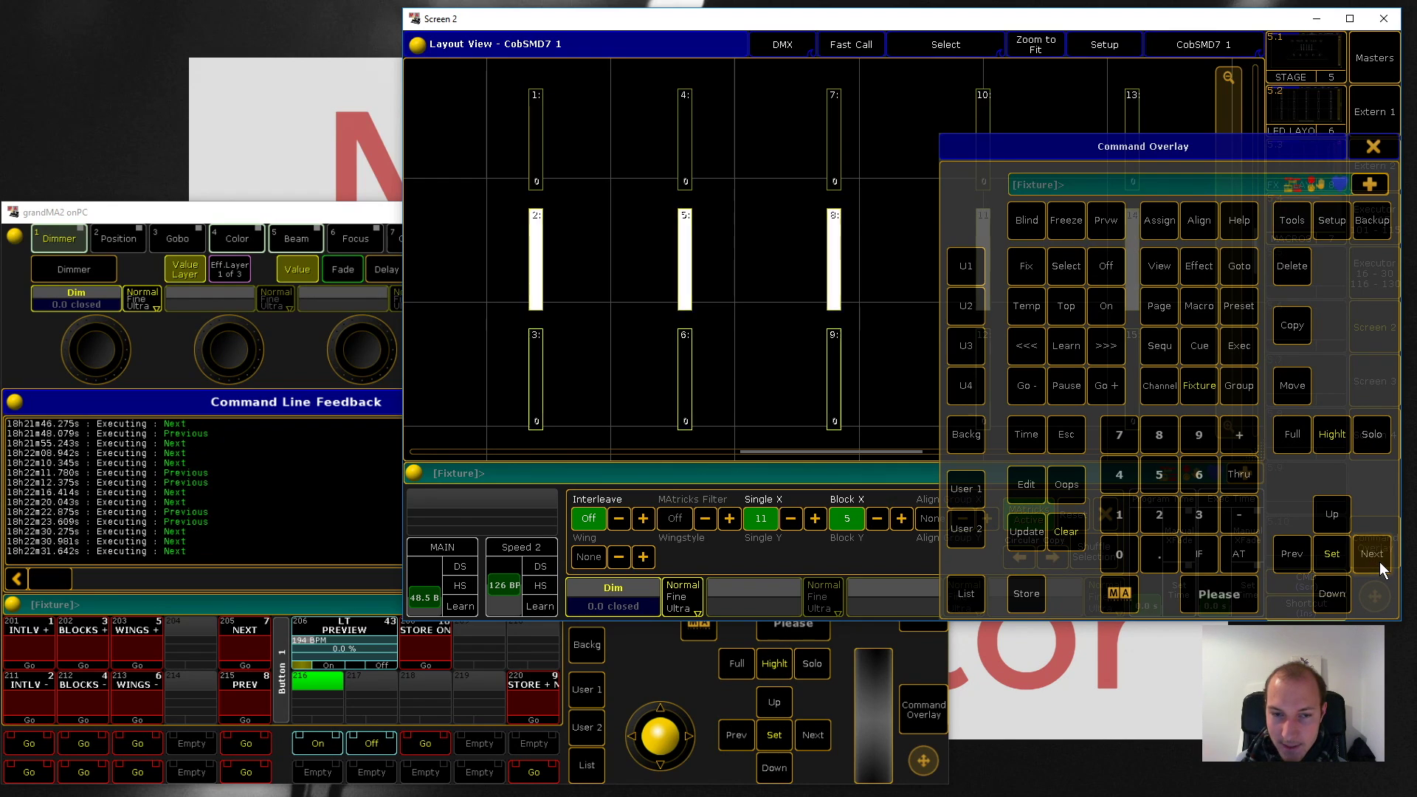
{"action": "left_click", "coordinate": [1294, 557]}
{"action": "left_click", "coordinate": [1295, 557]}
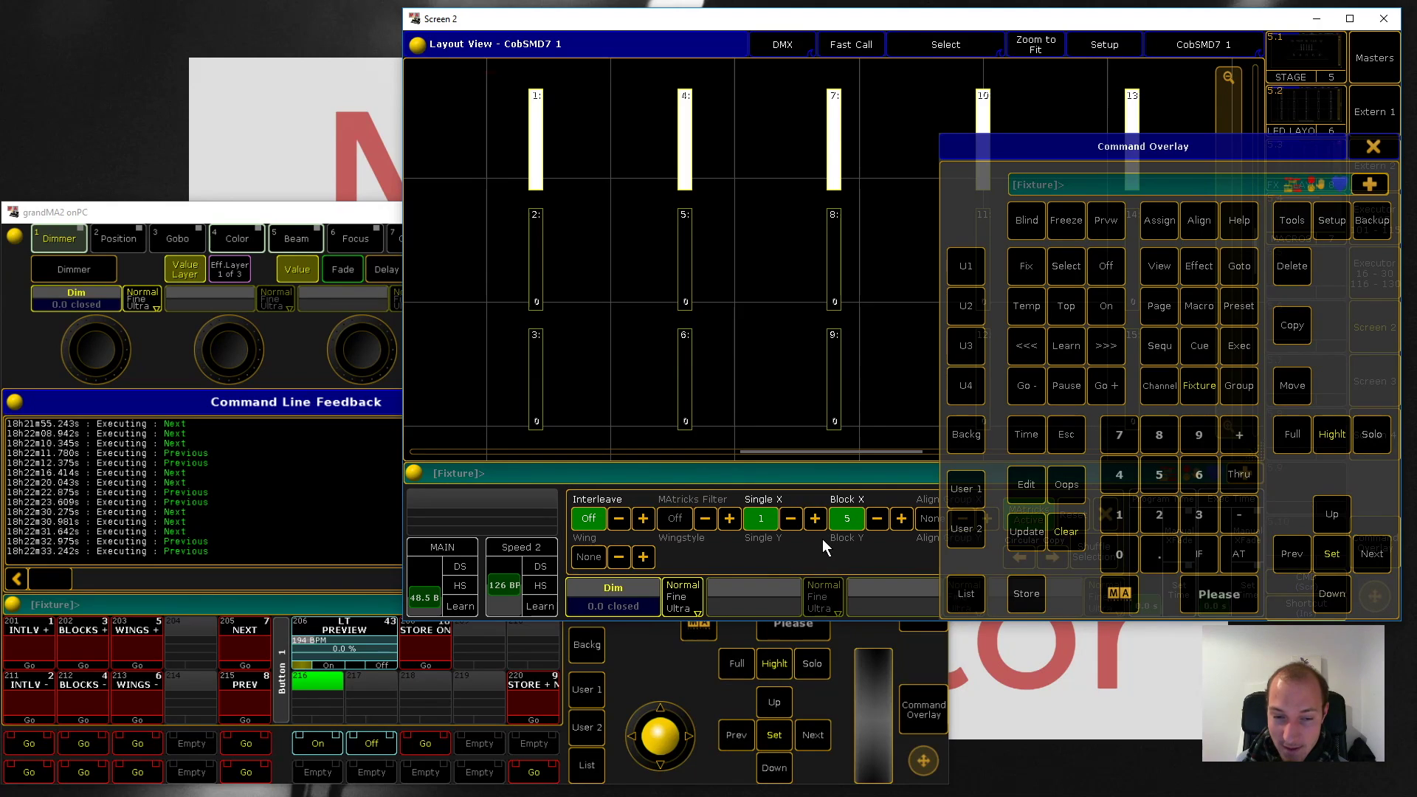
Step: Reset Block X to None, set Wing to 2, and step to the first mirrored fixture pair
{"action": "left_click", "coordinate": [876, 520]}
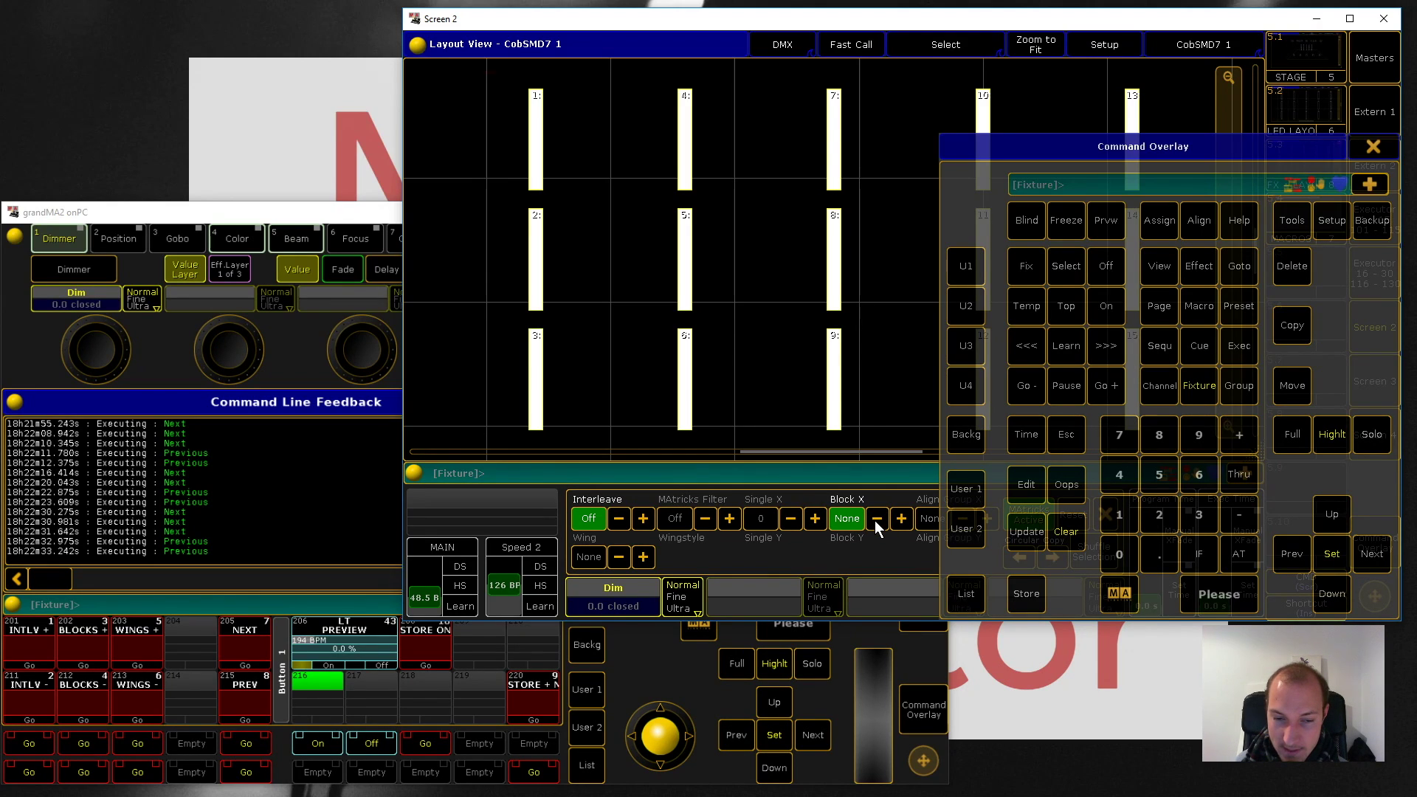
{"action": "left_click", "coordinate": [1386, 559]}
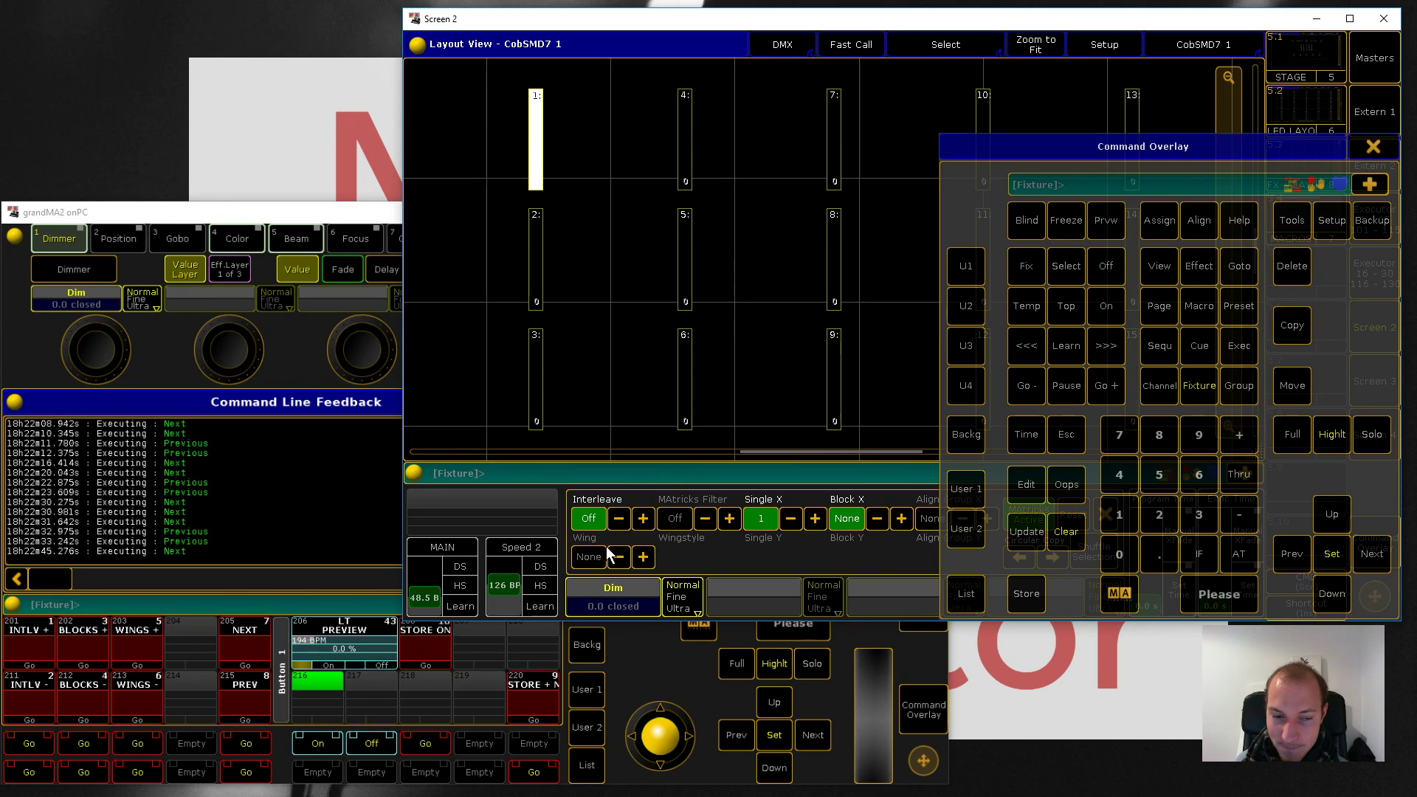
{"action": "left_click", "coordinate": [643, 558]}
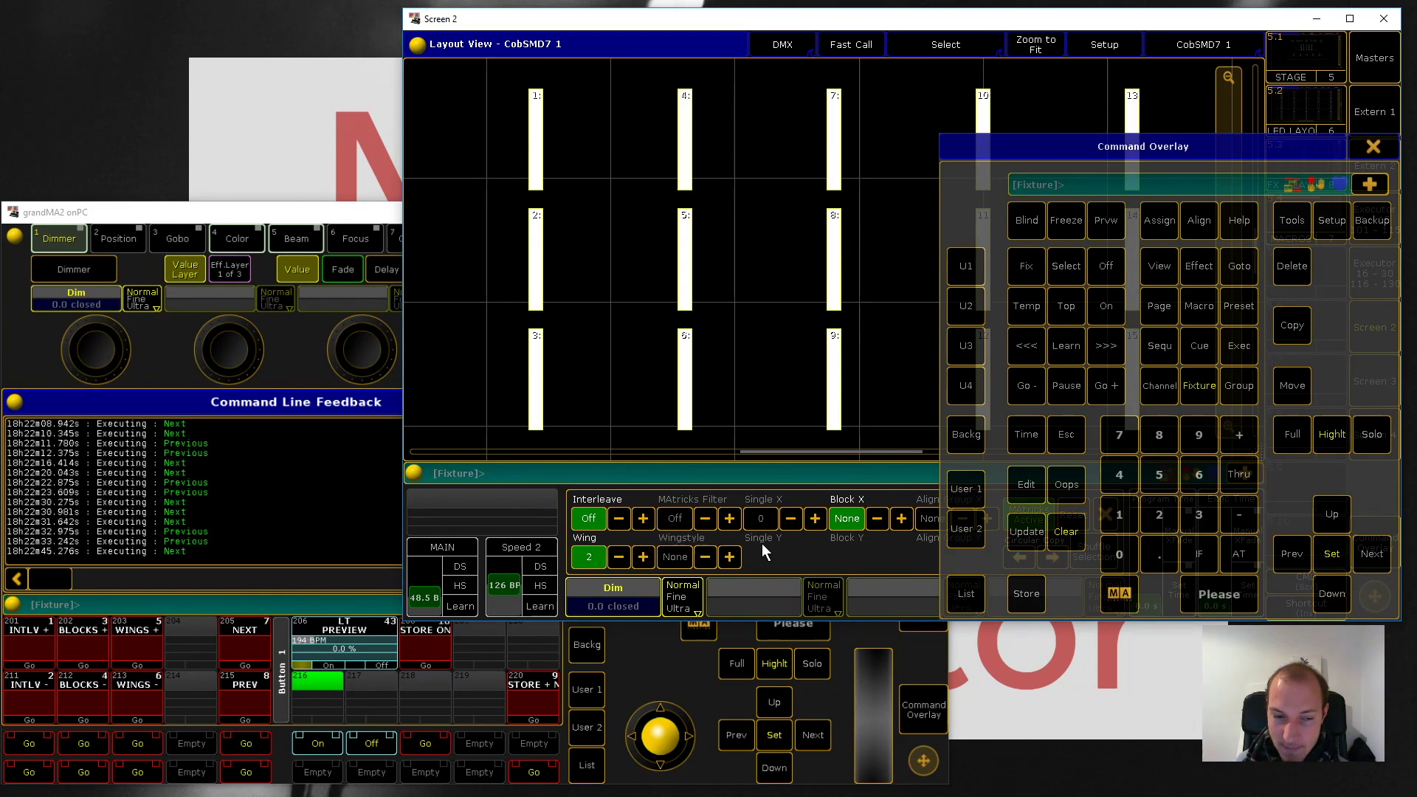
{"action": "left_click", "coordinate": [1374, 555]}
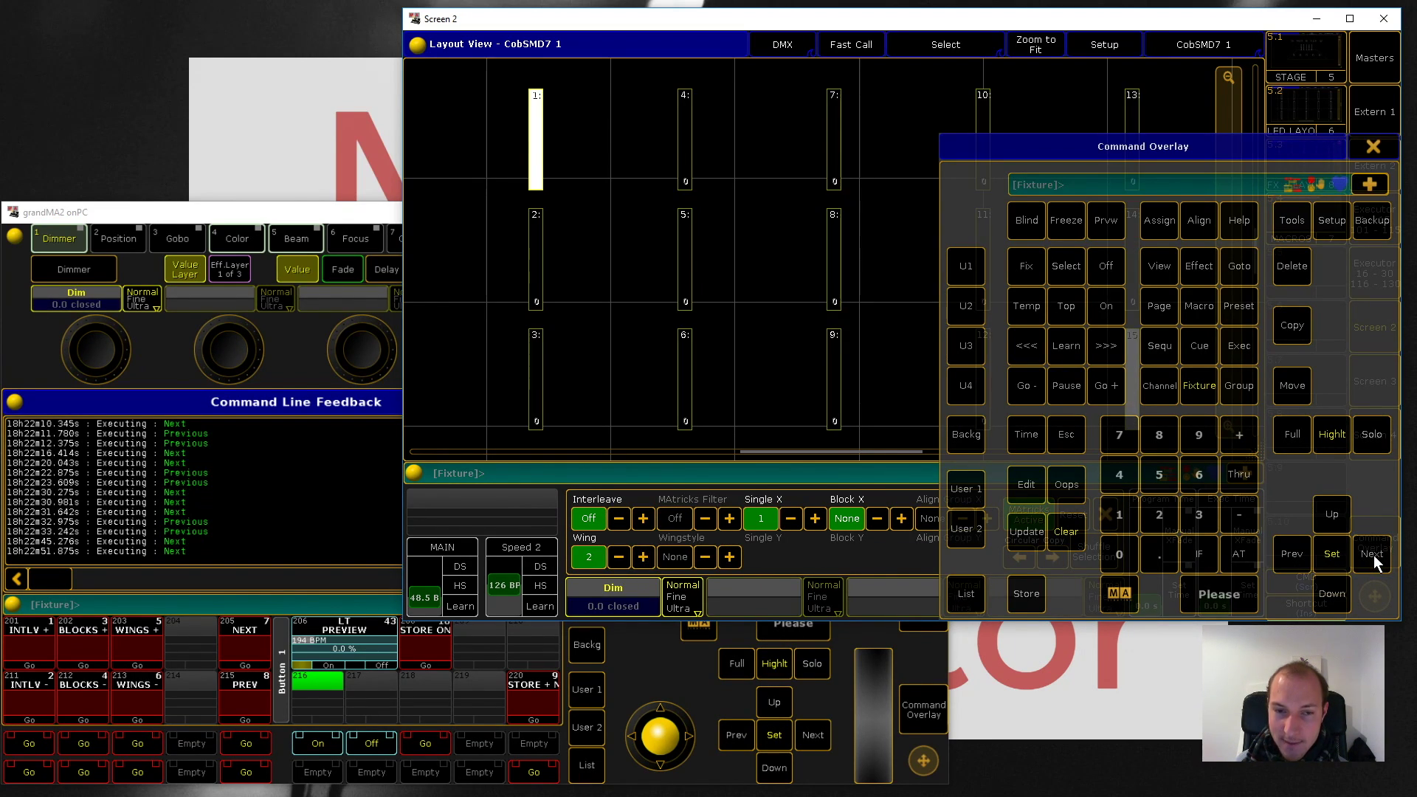
Step: Move the command overlay clear of fixtures 13 to 15, and step the Wing 2 selection through its mirrored pairs back to the first
{"action": "left_click_drag", "start_coordinate": [1264, 143], "coordinate": [939, 121]}
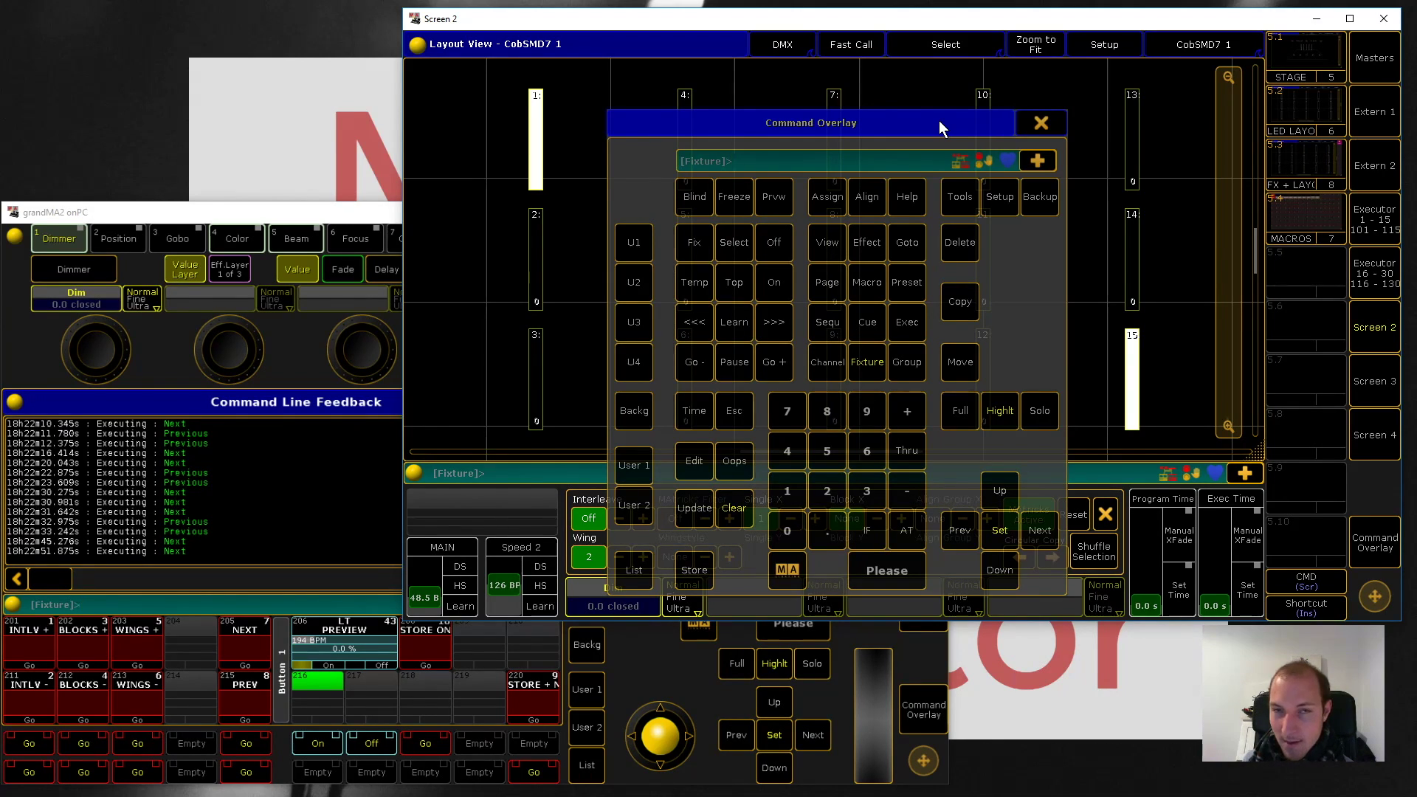
{"action": "left_click", "coordinate": [1048, 531]}
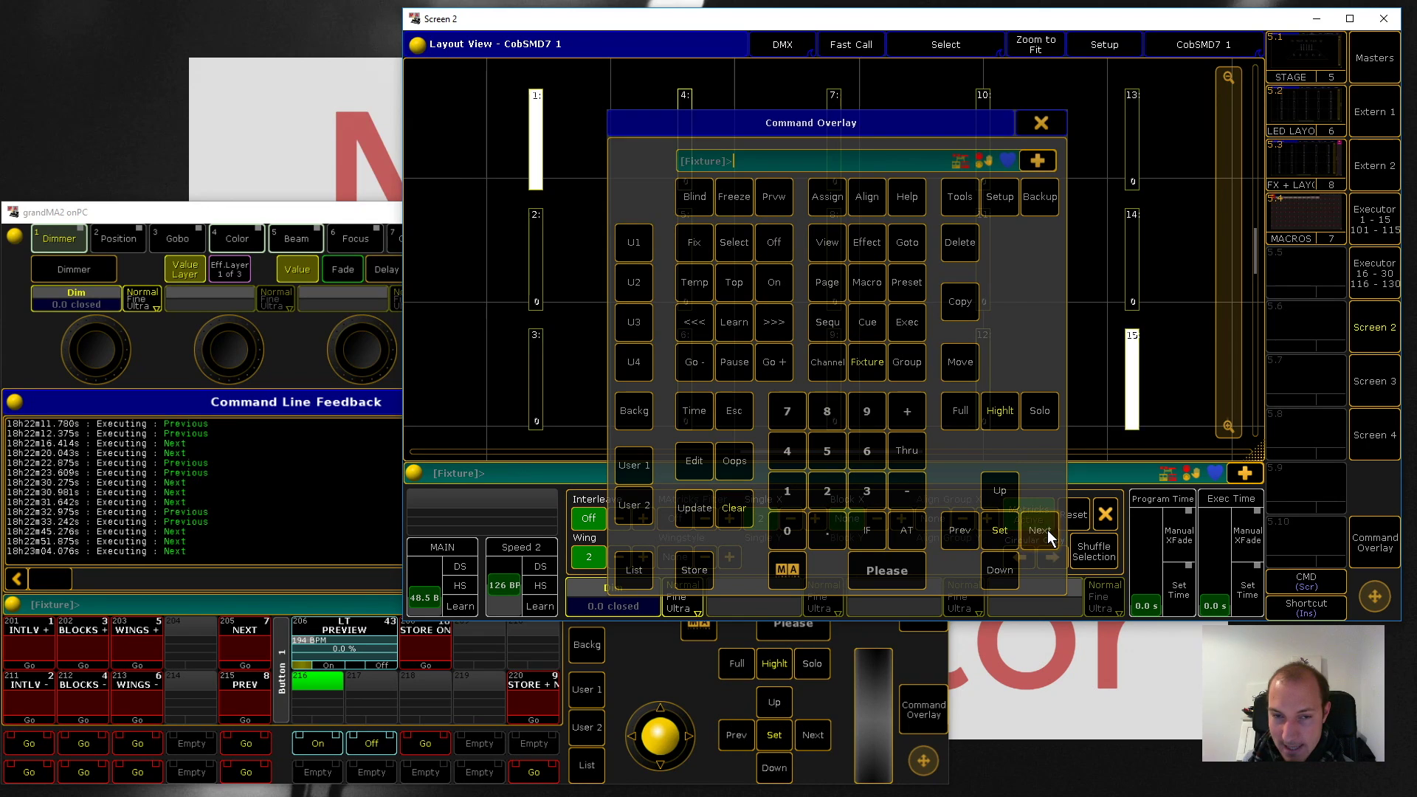
{"action": "left_click", "coordinate": [1048, 530]}
{"action": "left_click", "coordinate": [1047, 529]}
{"action": "left_click", "coordinate": [1048, 531]}
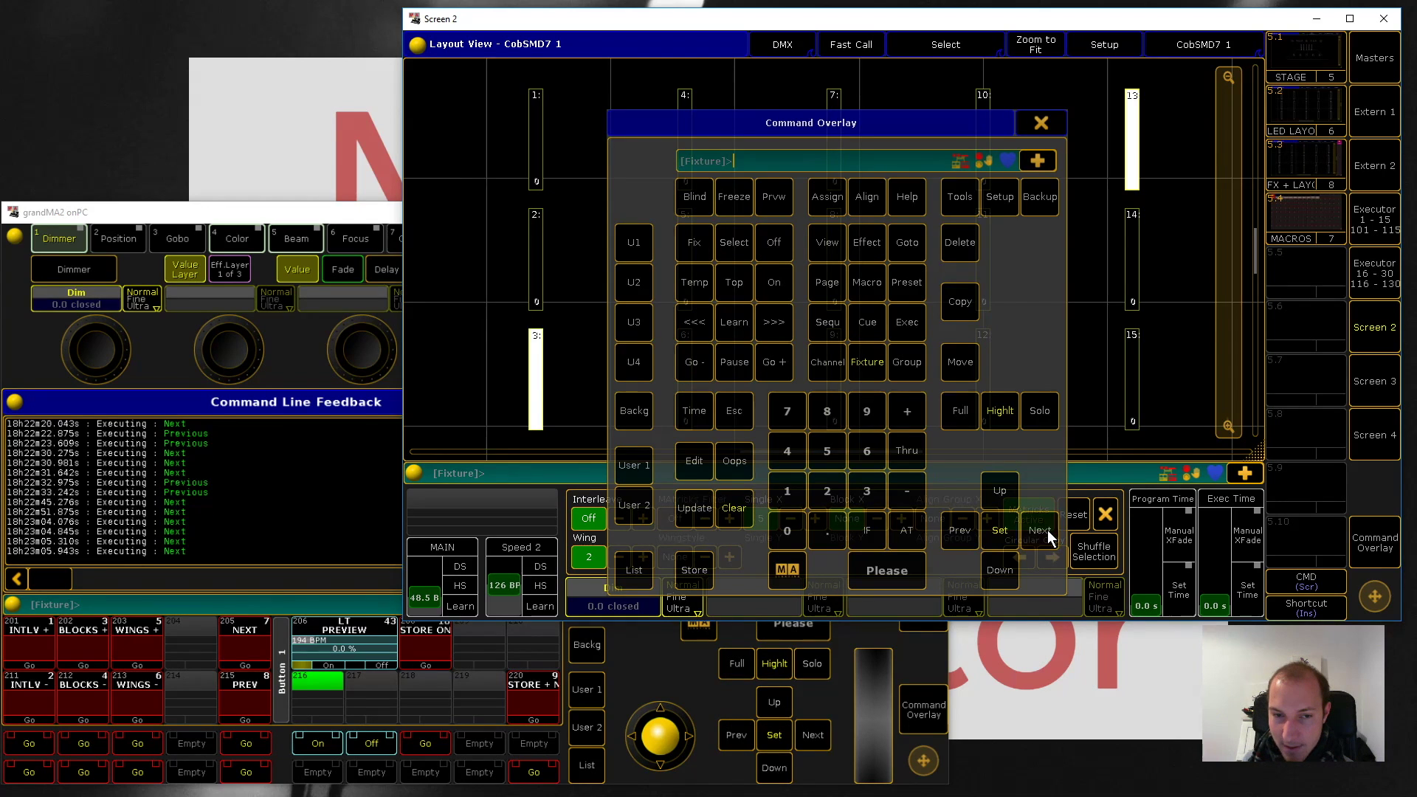
{"action": "left_click", "coordinate": [1048, 530]}
{"action": "left_click", "coordinate": [1047, 530]}
{"action": "left_click", "coordinate": [1047, 530]}
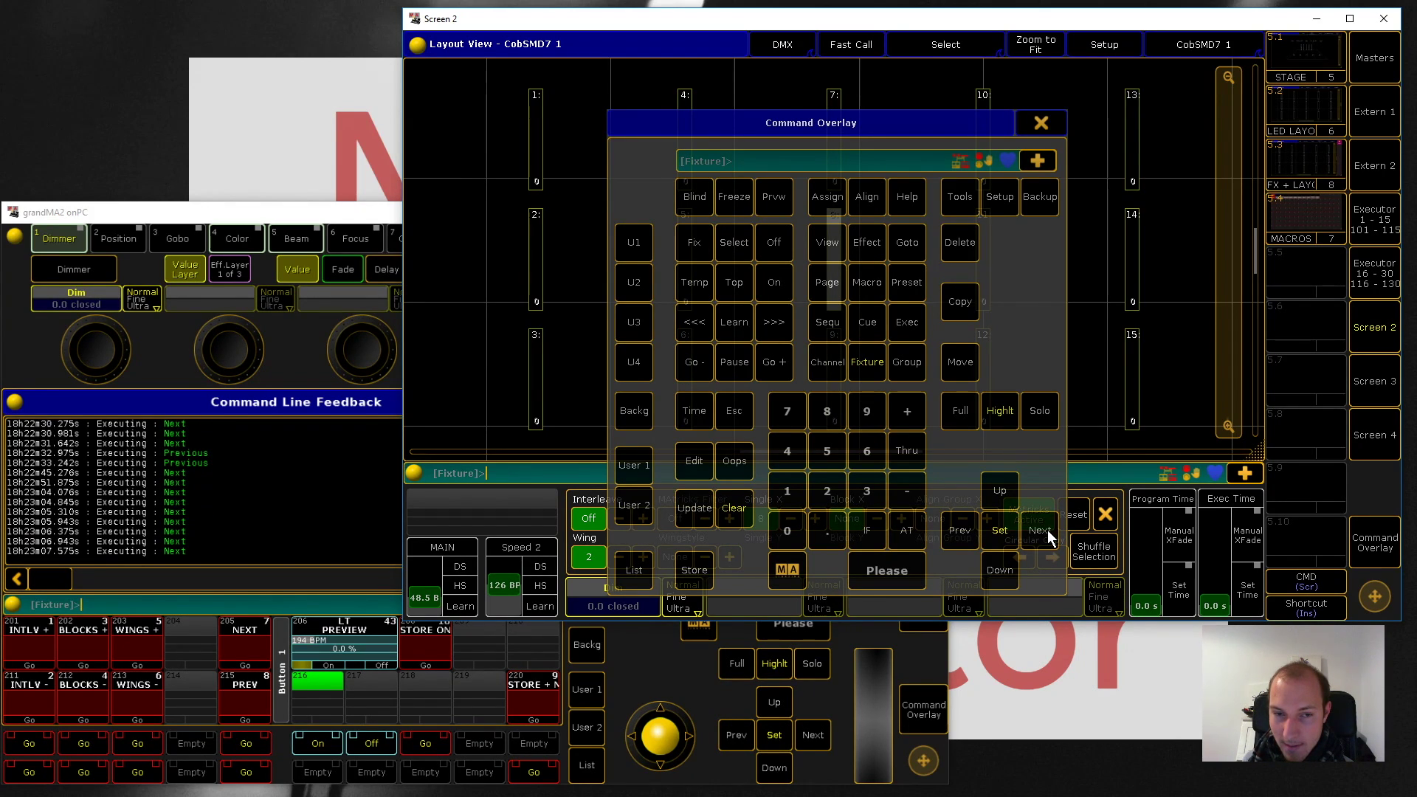
{"action": "left_click", "coordinate": [1047, 530]}
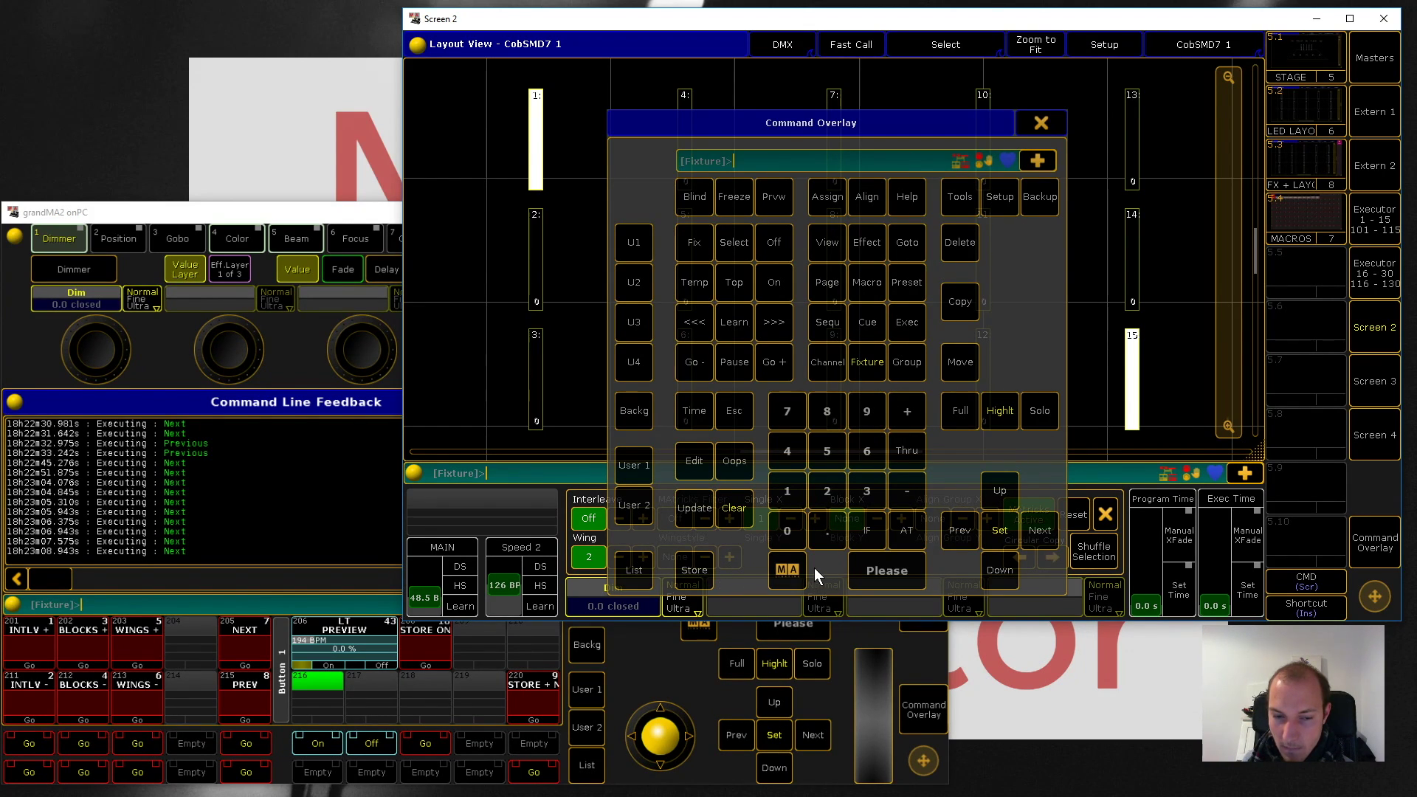
Step: Set Wing to 3, step the selection to its second fixture group, and close the command overlay
{"action": "left_click_drag", "start_coordinate": [855, 123], "coordinate": [1103, 117]}
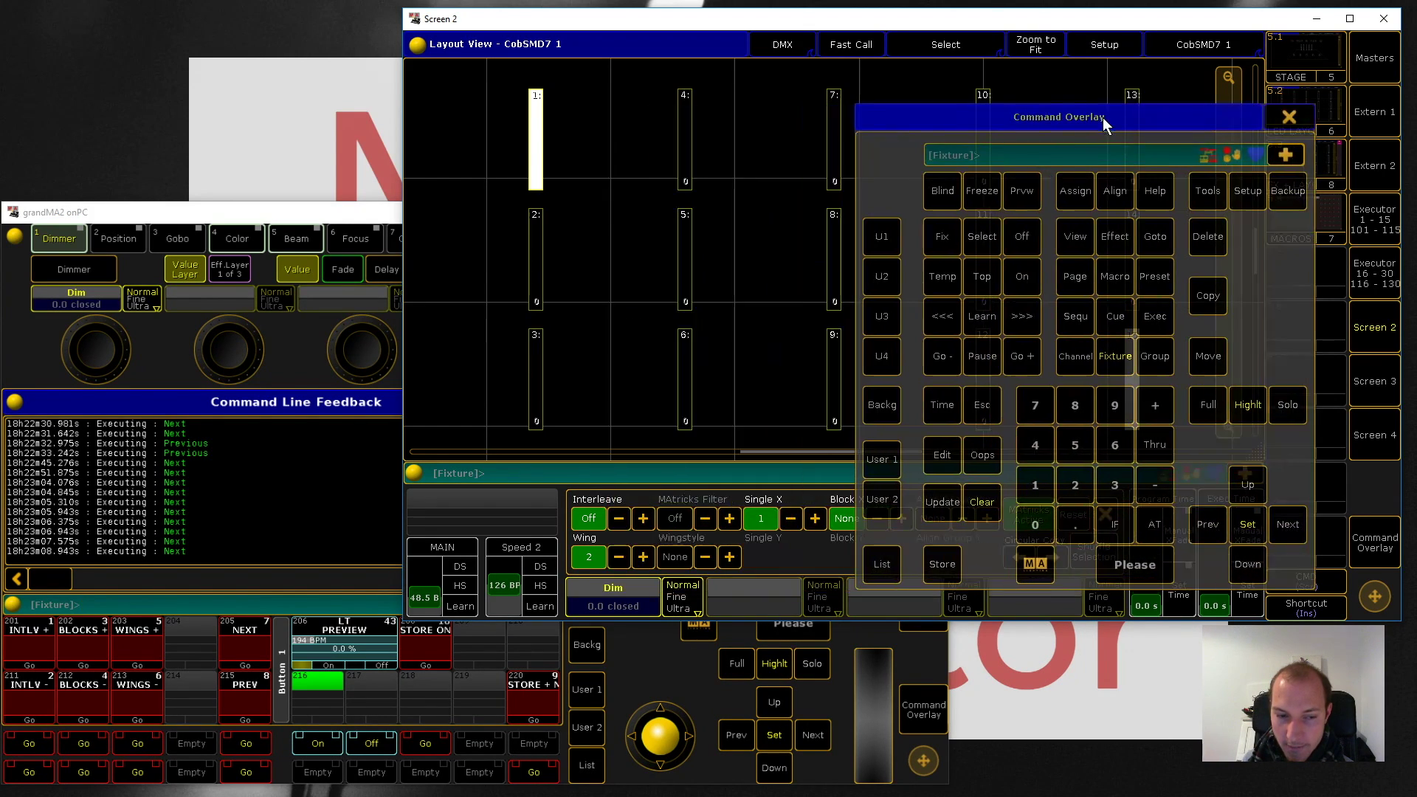
{"action": "left_click", "coordinate": [643, 557]}
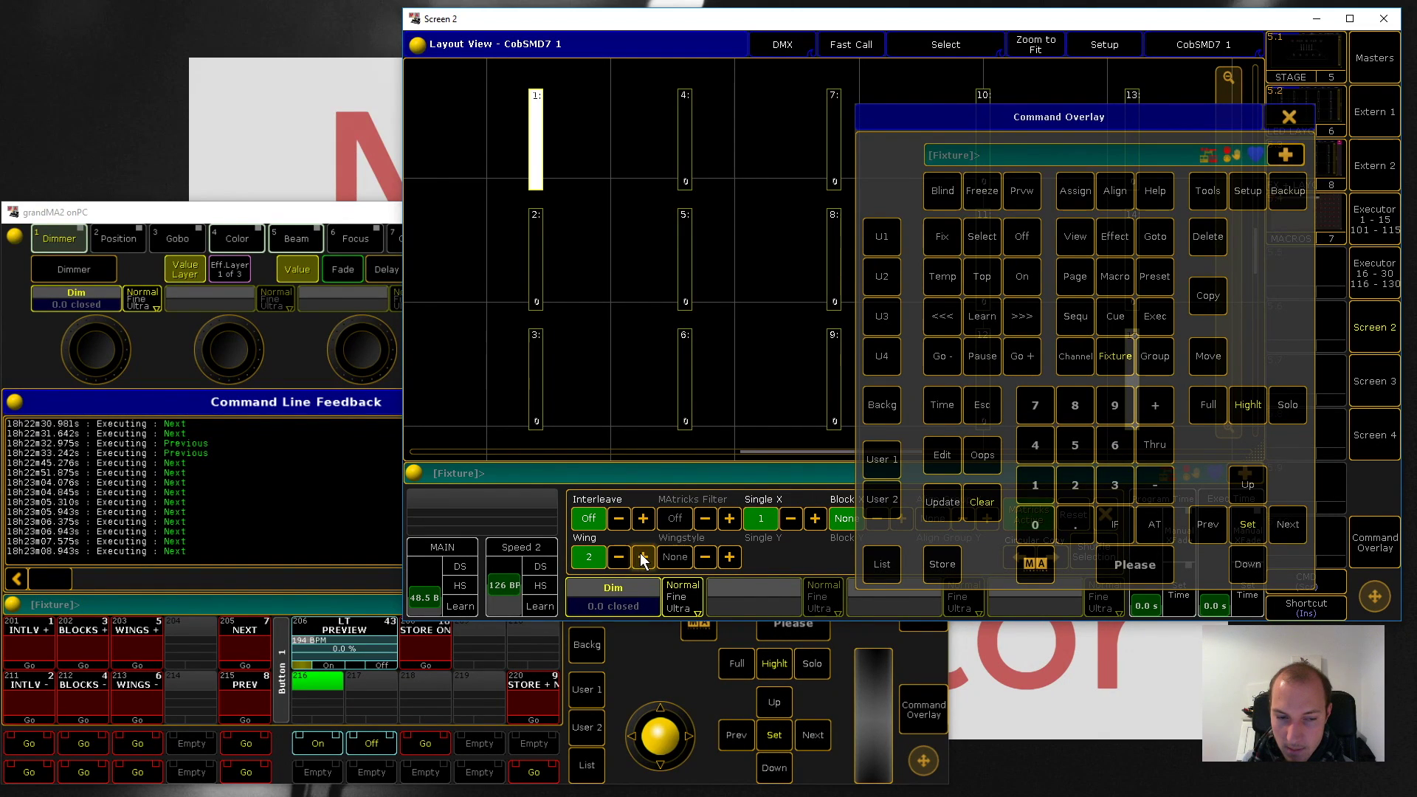
{"action": "left_click", "coordinate": [1288, 525]}
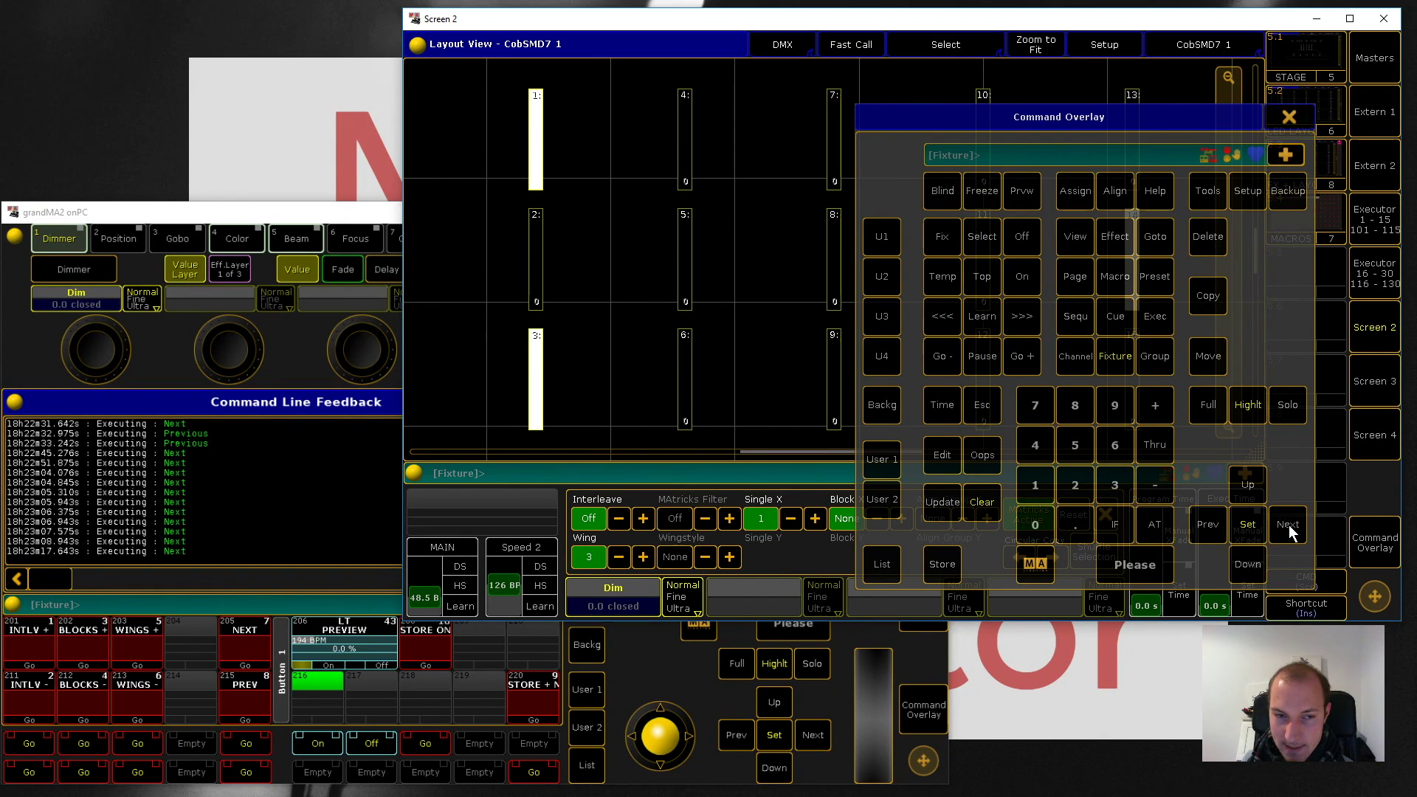
{"action": "left_click_drag", "start_coordinate": [1186, 119], "coordinate": [947, 133]}
{"action": "left_click", "coordinate": [997, 541]}
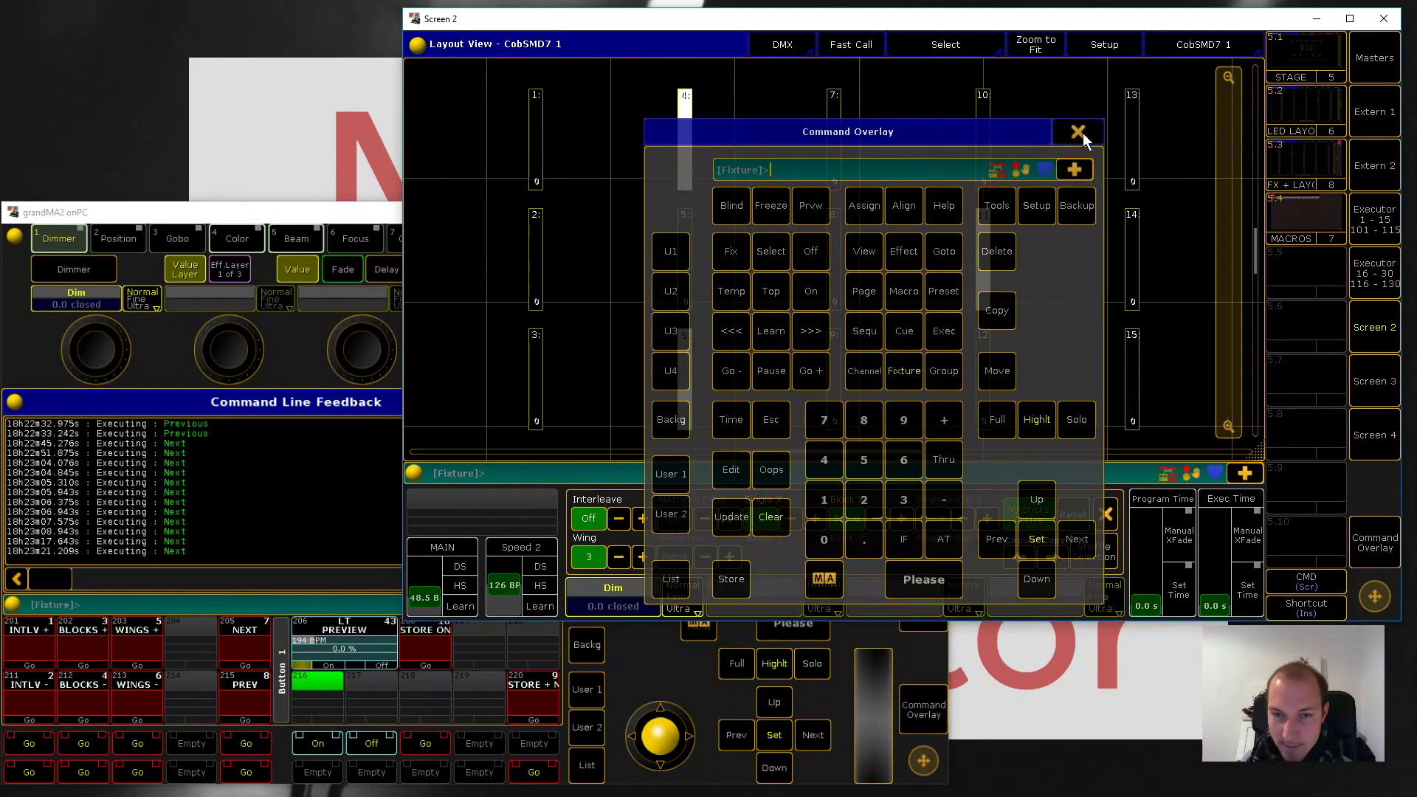
{"action": "left_click", "coordinate": [1080, 132]}
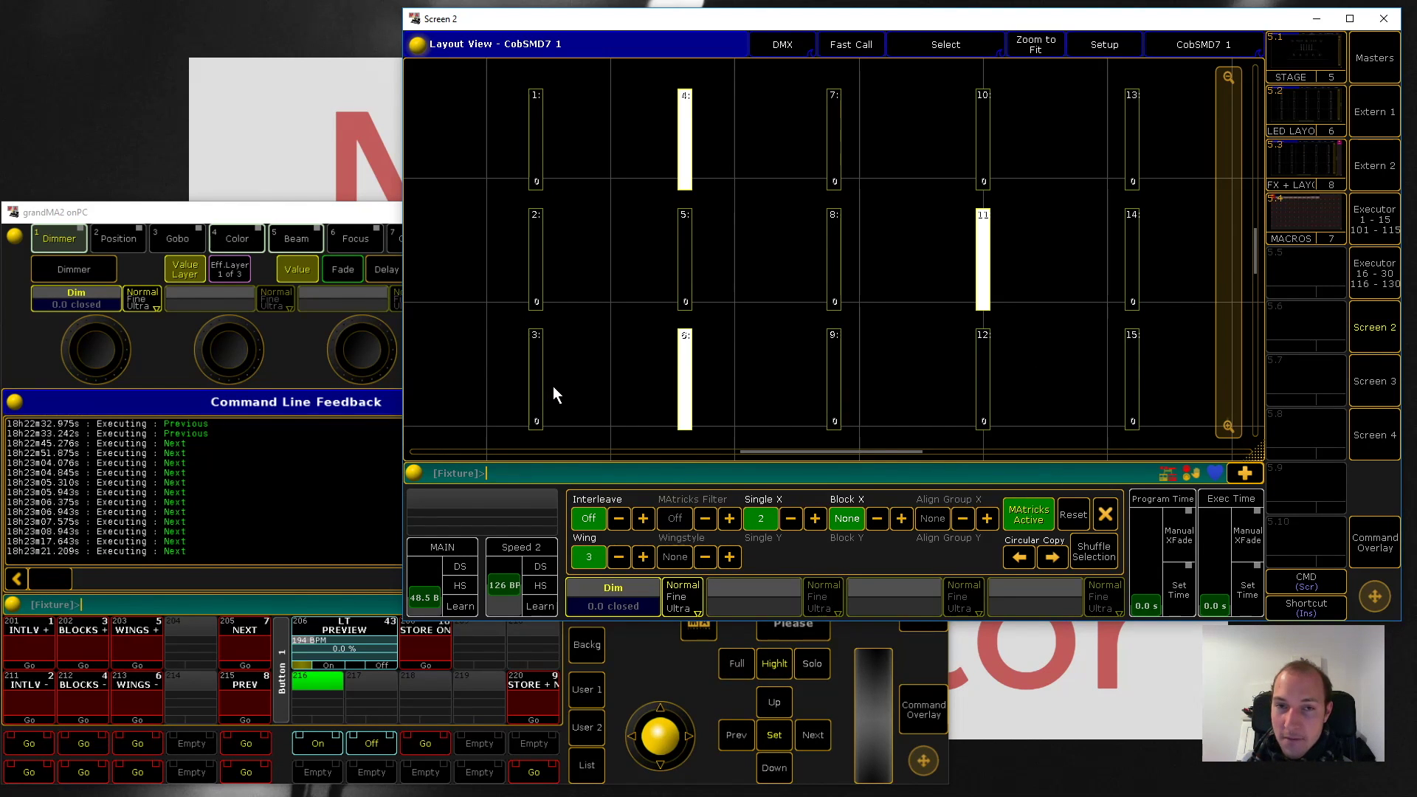
Step: Reopen and reposition the command overlay, and step the Wing 3 selection forward to fixtures 7, 8 and 9
{"action": "left_click", "coordinate": [1361, 552]}
{"action": "left_click_drag", "start_coordinate": [1170, 146], "coordinate": [1001, 129]}
{"action": "left_click", "coordinate": [1150, 546]}
{"action": "left_click", "coordinate": [1149, 545]}
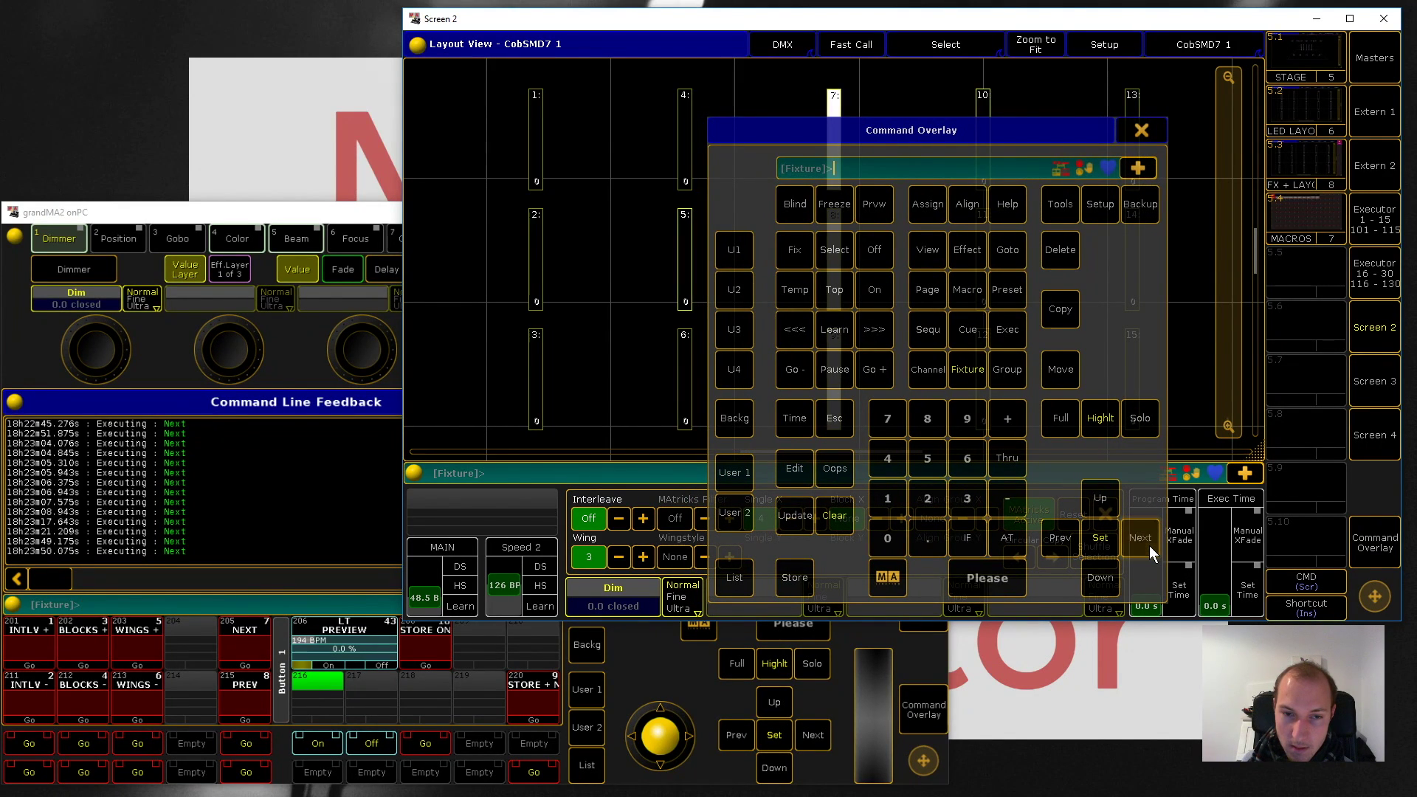
Step: Step the Wing 3 selection repeatedly through its fixture groups, ending on fixtures 2, 13 and 15, and close the command overlay
{"action": "left_click", "coordinate": [1149, 546]}
{"action": "left_click", "coordinate": [1149, 545]}
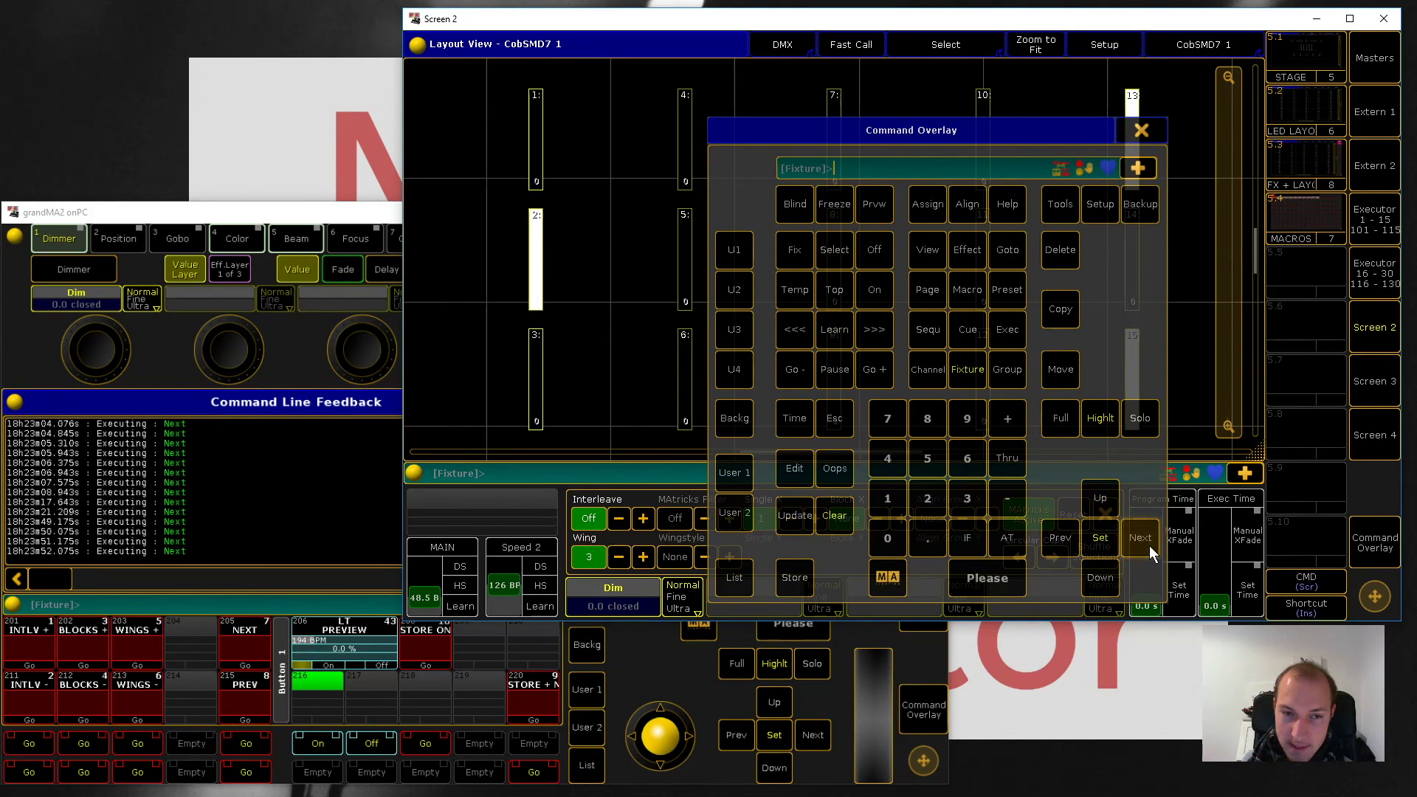
{"action": "left_click", "coordinate": [1150, 546]}
{"action": "left_click", "coordinate": [1149, 546]}
{"action": "left_click", "coordinate": [1150, 546]}
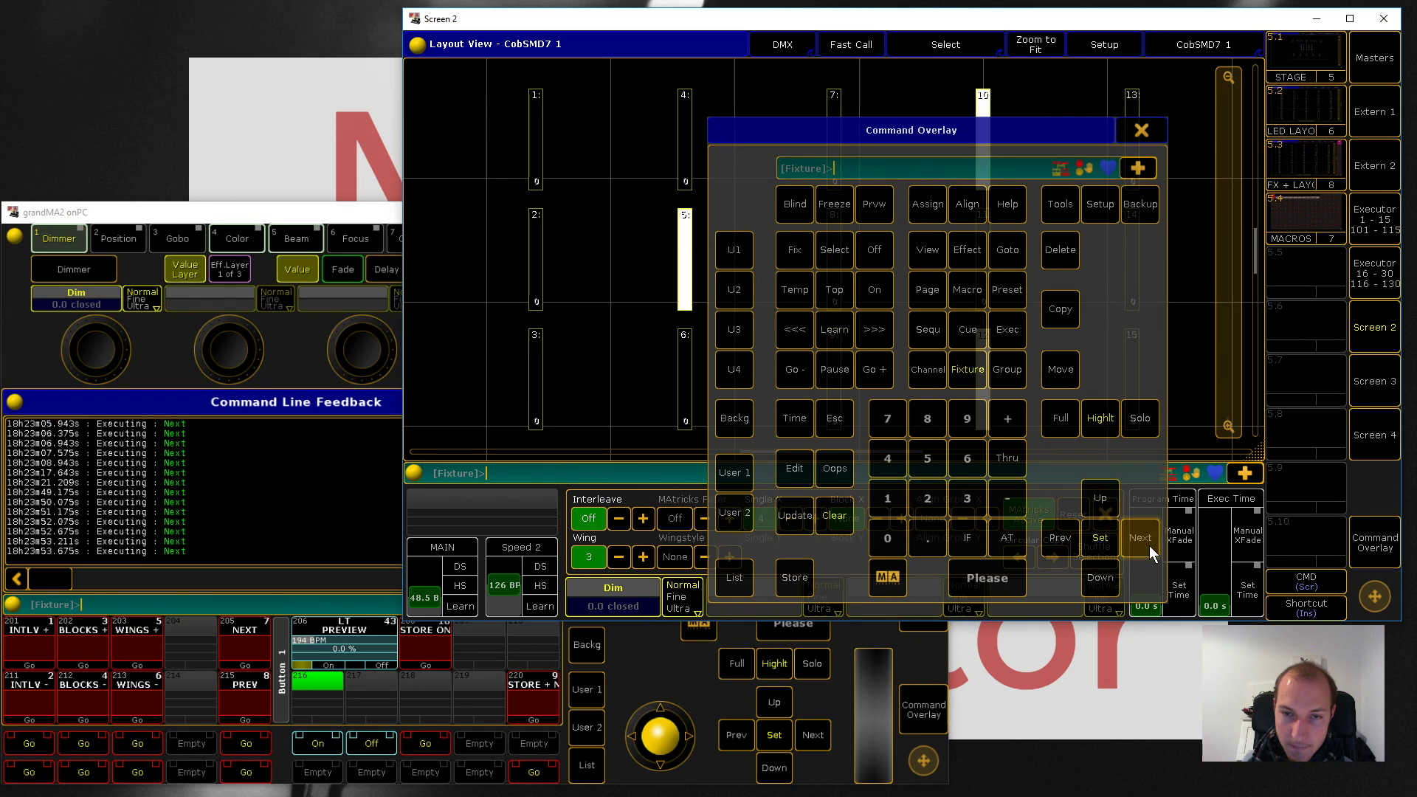
{"action": "left_click", "coordinate": [1149, 546]}
{"action": "left_click", "coordinate": [1149, 545]}
{"action": "left_click", "coordinate": [1150, 546]}
{"action": "left_click", "coordinate": [1149, 546]}
{"action": "left_click", "coordinate": [1149, 546]}
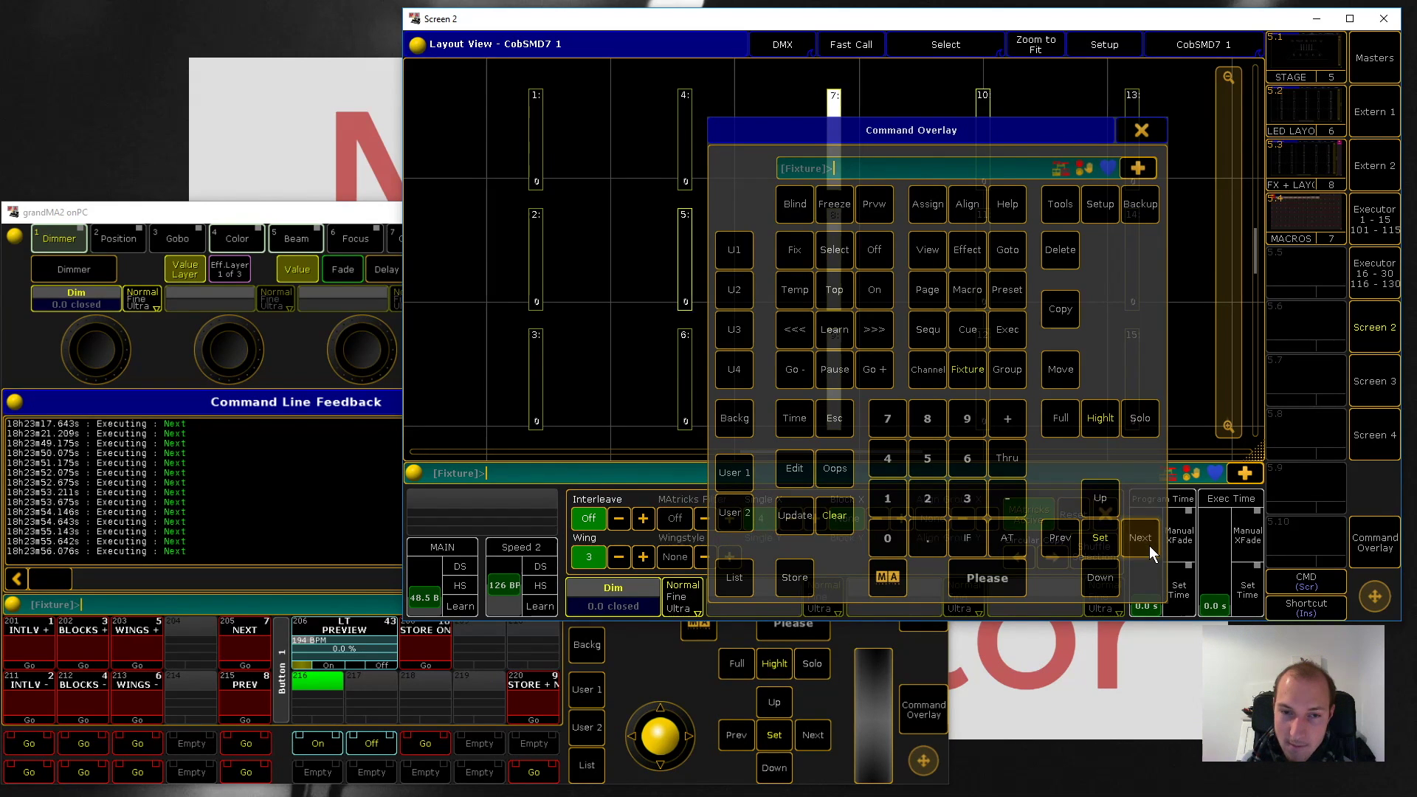
{"action": "left_click", "coordinate": [1149, 545]}
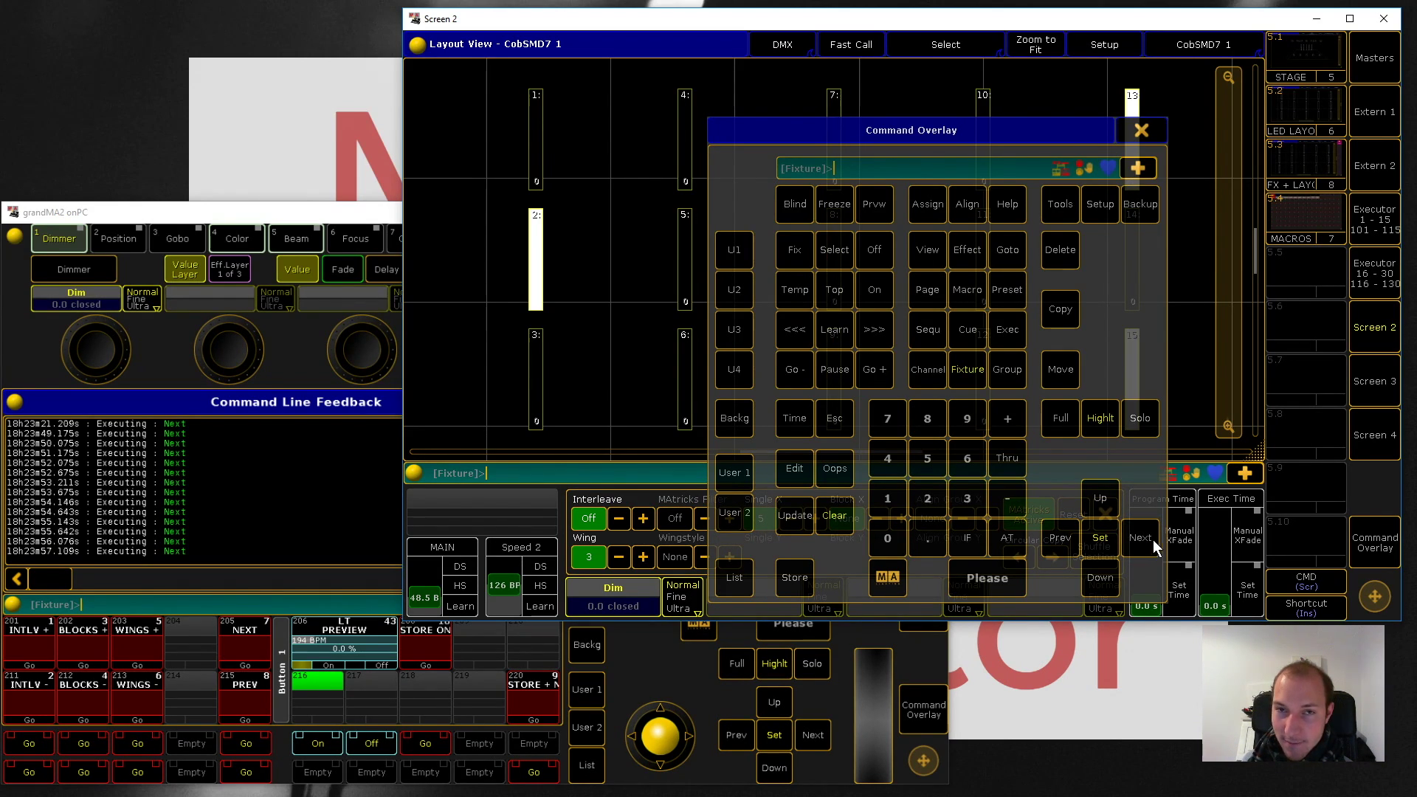
{"action": "left_click", "coordinate": [1140, 132]}
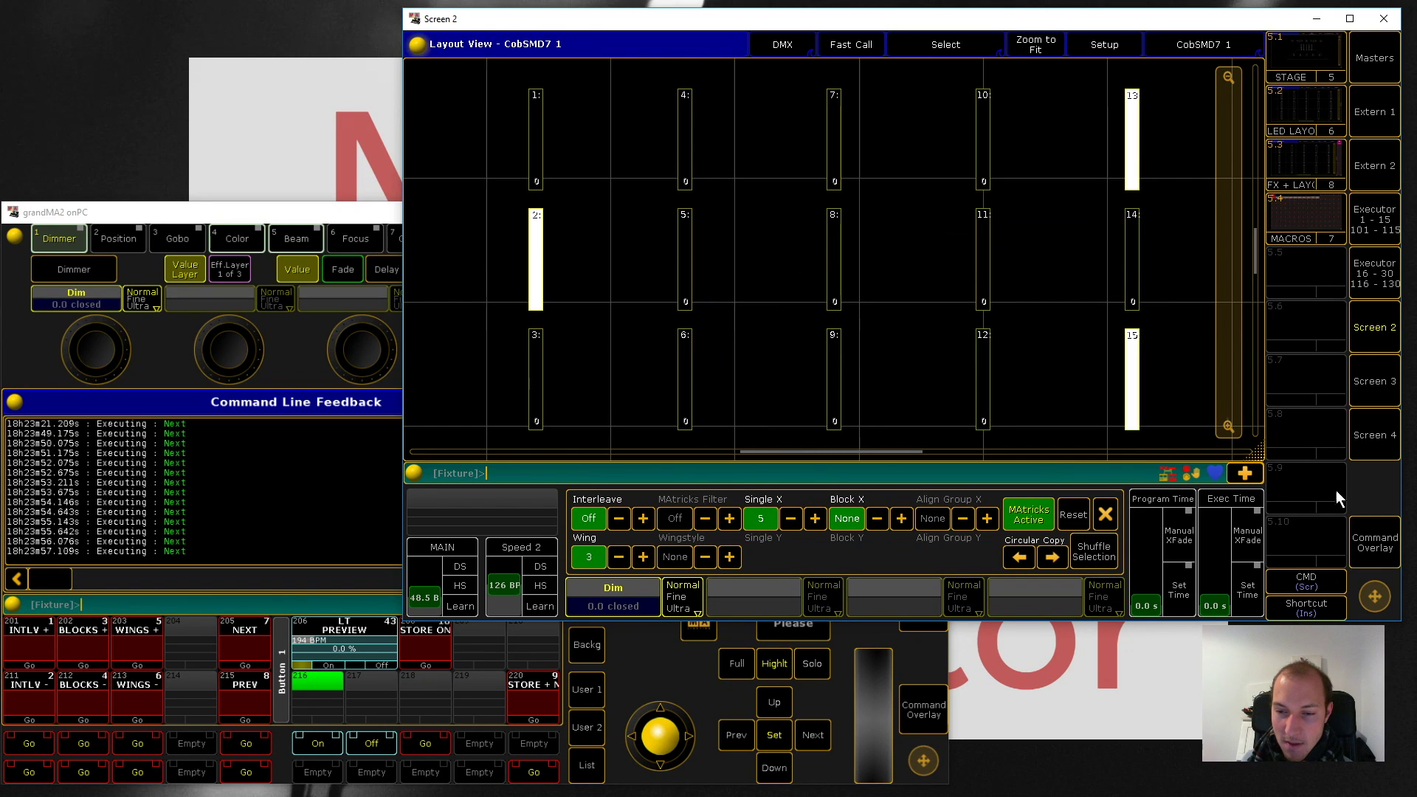
Step: Clear the selection and MAtricks settings using the command overlay, close it, and reselect all 15 fixtures in the layout view
{"action": "left_click", "coordinate": [1373, 539]}
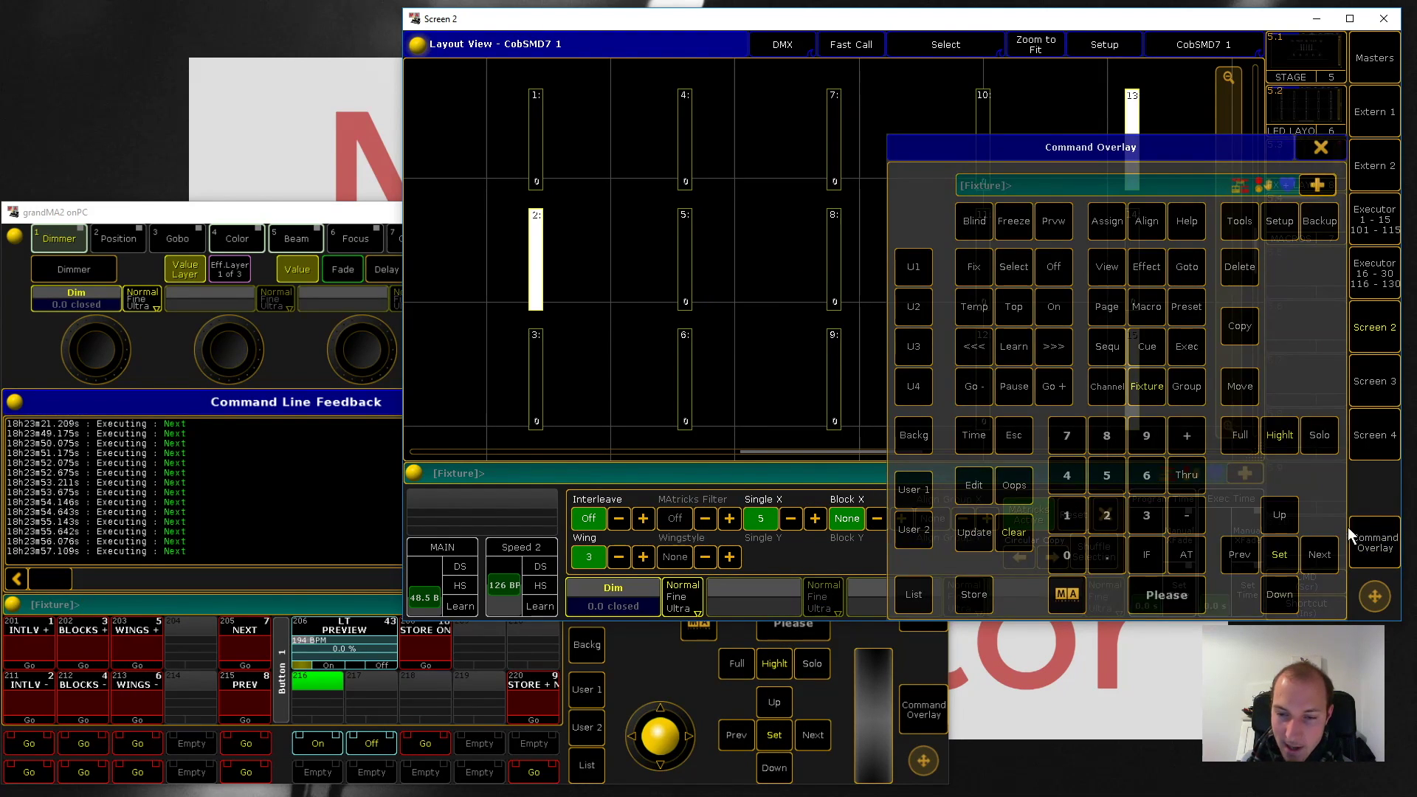
{"action": "triple_click", "coordinate": [1023, 533]}
{"action": "left_click", "coordinate": [1339, 152]}
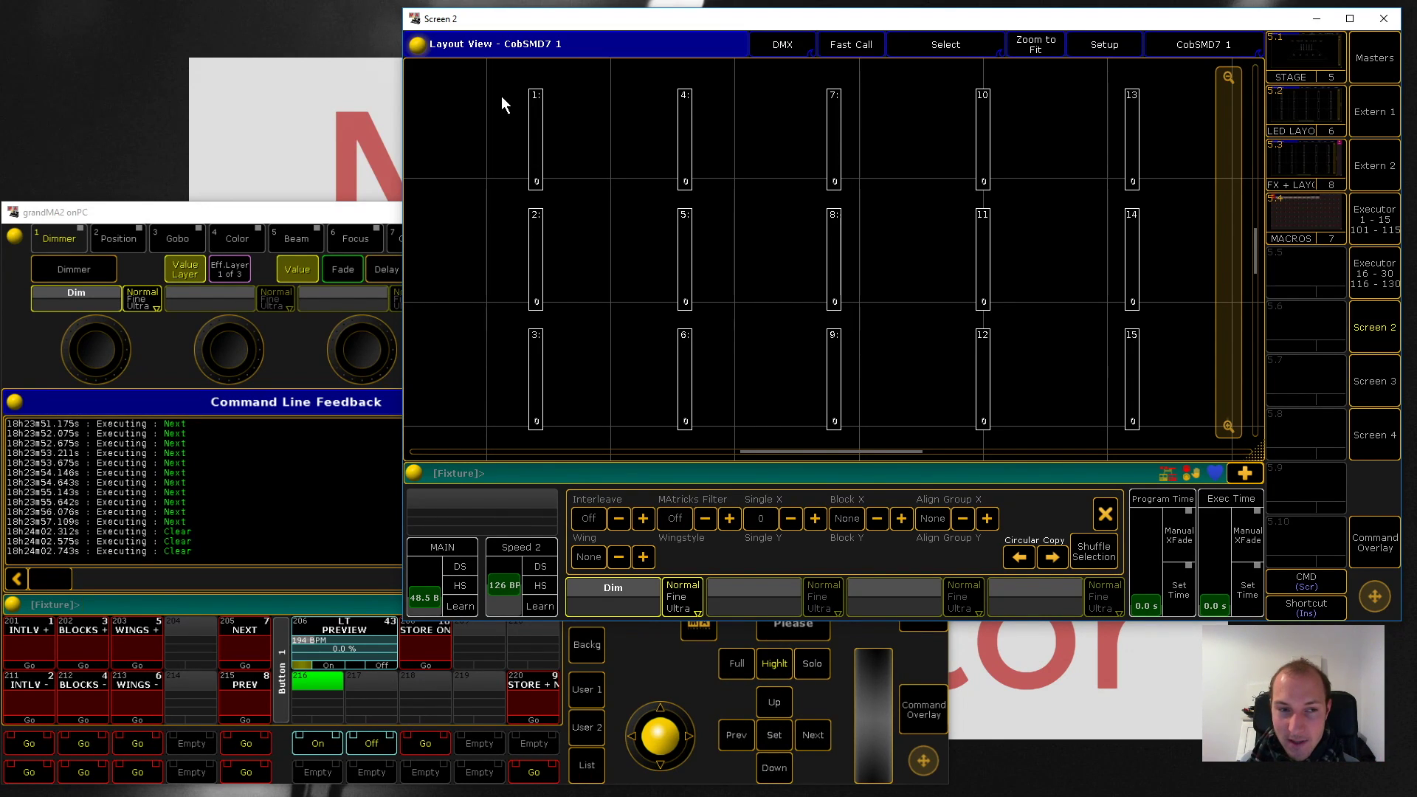
{"action": "left_click_drag", "start_coordinate": [496, 78], "coordinate": [1157, 434]}
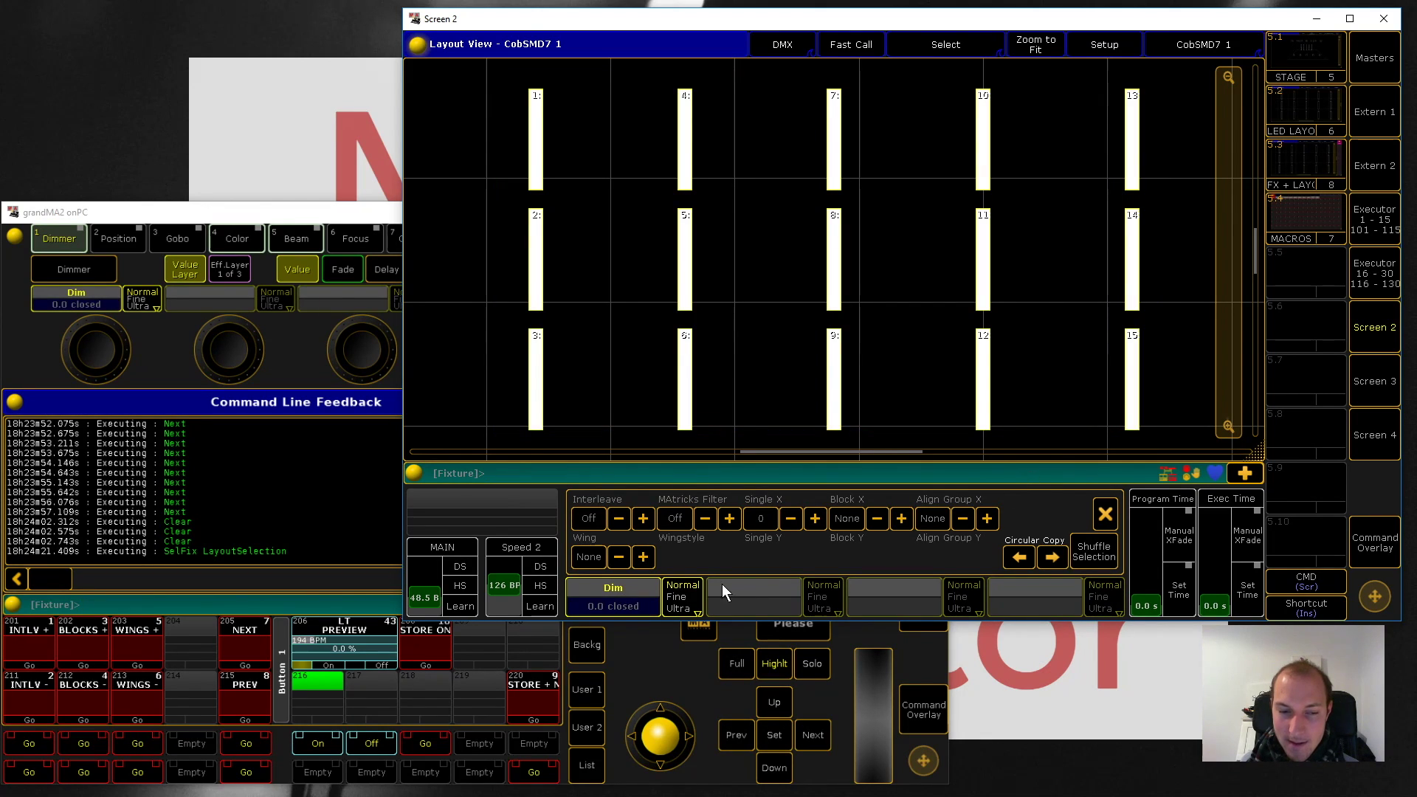
Step: Reopen the command overlay and step the plain selection forward four fixtures one by one, and back to fixture 15
{"action": "left_click", "coordinate": [1388, 557]}
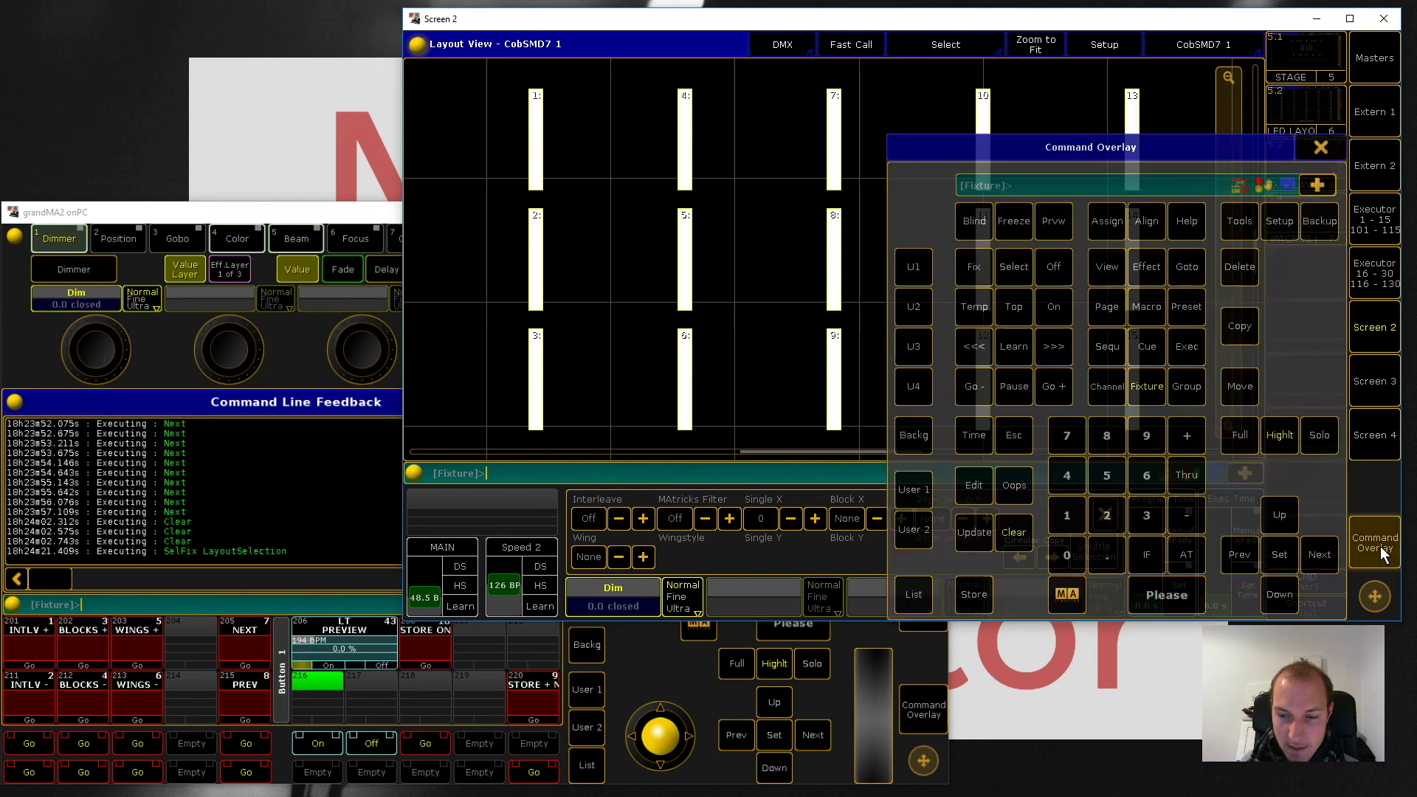
{"action": "left_click", "coordinate": [1320, 554]}
{"action": "left_click", "coordinate": [1319, 555]}
{"action": "left_click", "coordinate": [1320, 555]}
{"action": "left_click", "coordinate": [1320, 554]}
{"action": "left_click", "coordinate": [1232, 562]}
{"action": "left_click", "coordinate": [1235, 562]}
{"action": "left_click", "coordinate": [1240, 554]}
{"action": "left_click", "coordinate": [1240, 555]}
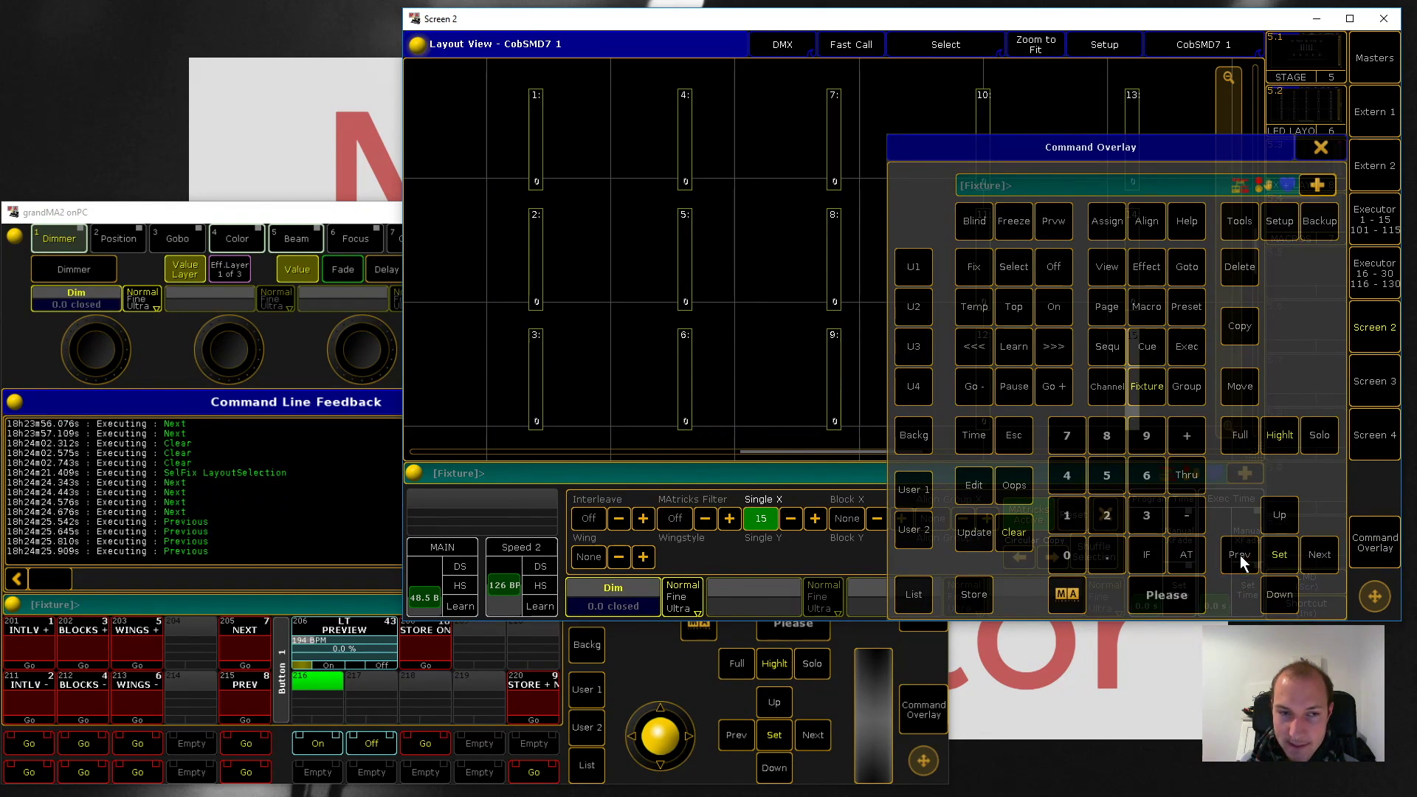
Step: Step the single-fixture selection forward to fixture 10 and back to fixture 1
{"action": "left_click", "coordinate": [1321, 554]}
{"action": "left_click", "coordinate": [1321, 555]}
{"action": "left_click", "coordinate": [1321, 554]}
{"action": "left_click", "coordinate": [1315, 555]}
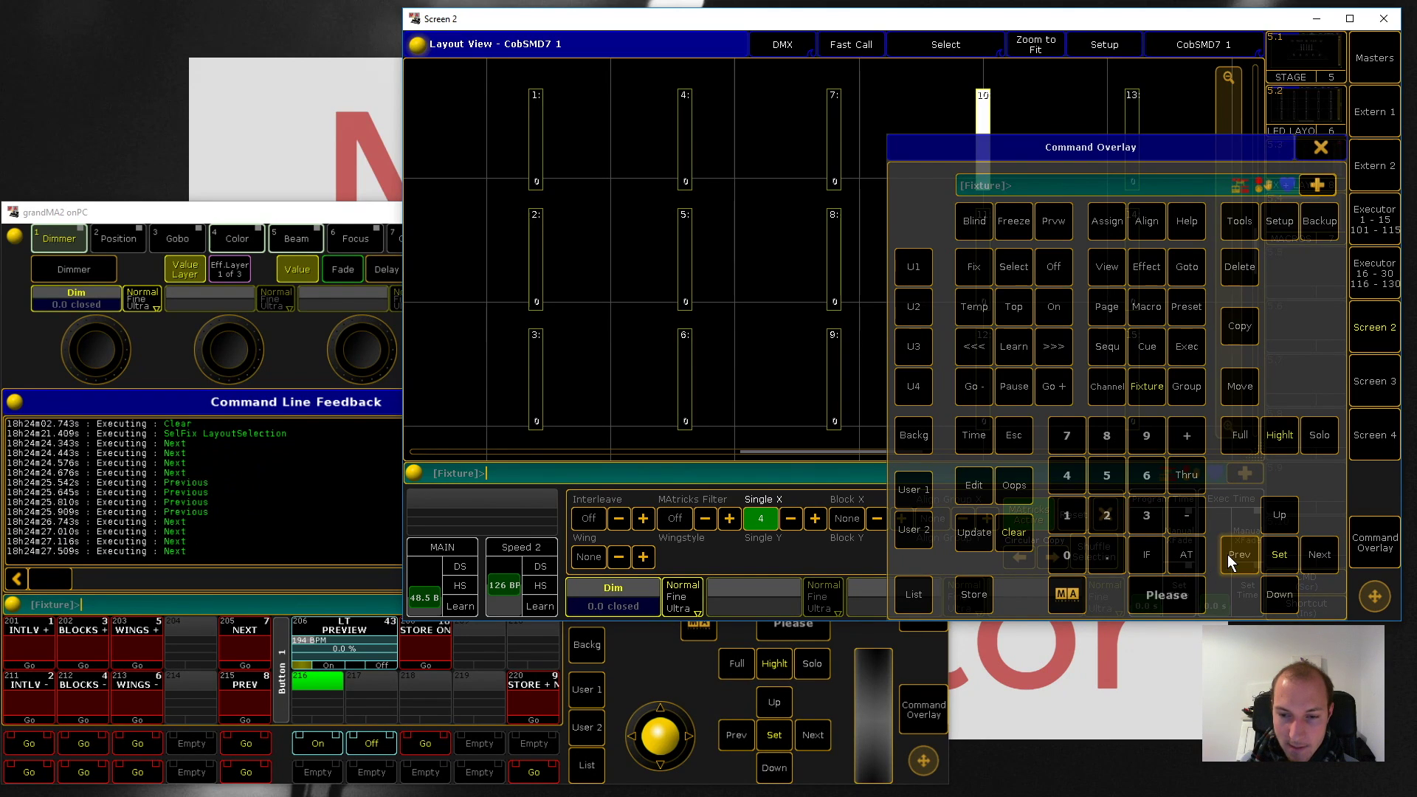
{"action": "left_click", "coordinate": [1227, 555]}
{"action": "left_click", "coordinate": [1229, 555]}
{"action": "left_click", "coordinate": [1227, 555]}
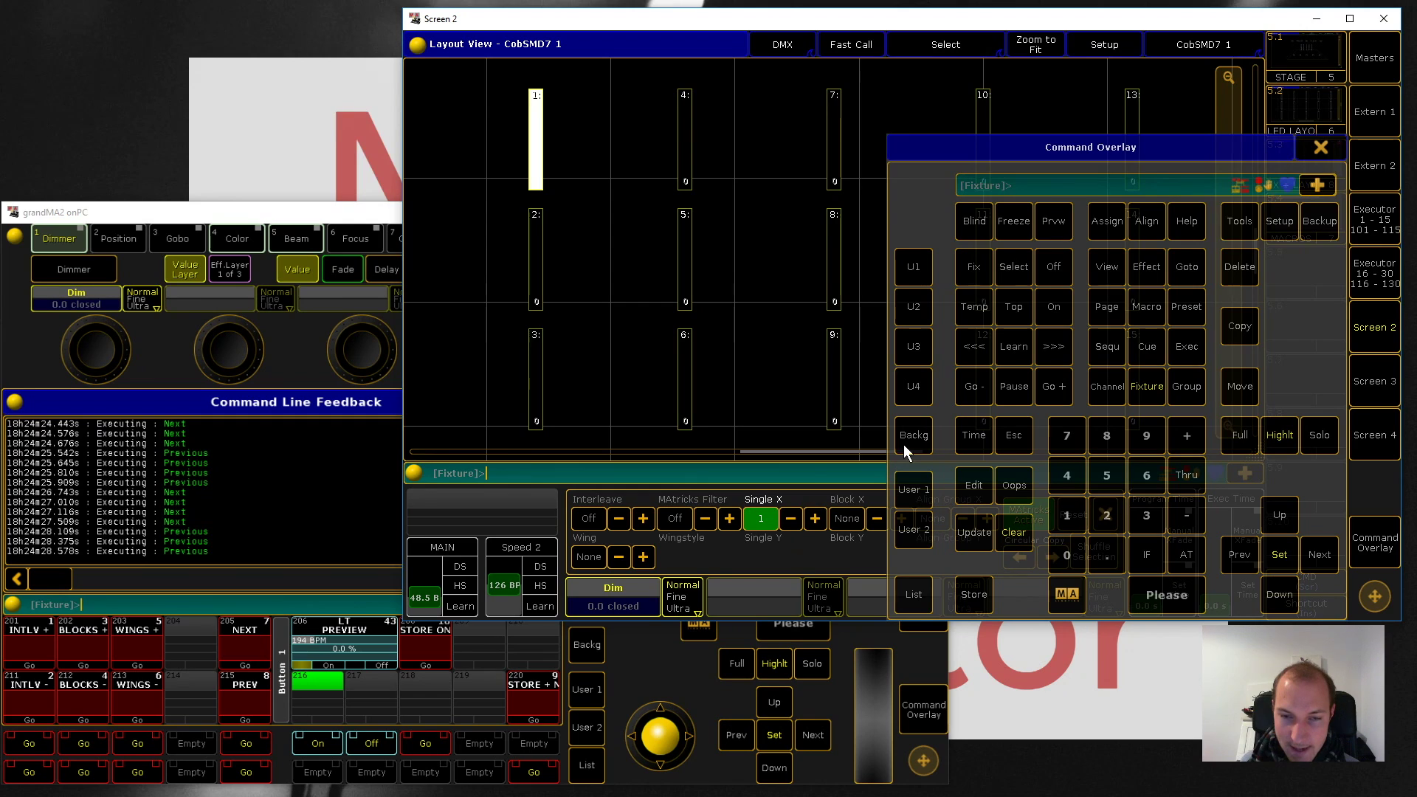
Step: Set Block X to 3, moving the command overlay aside to reach the setting and uncover the first fixtures
{"action": "left_click_drag", "start_coordinate": [1104, 152], "coordinate": [622, 136]}
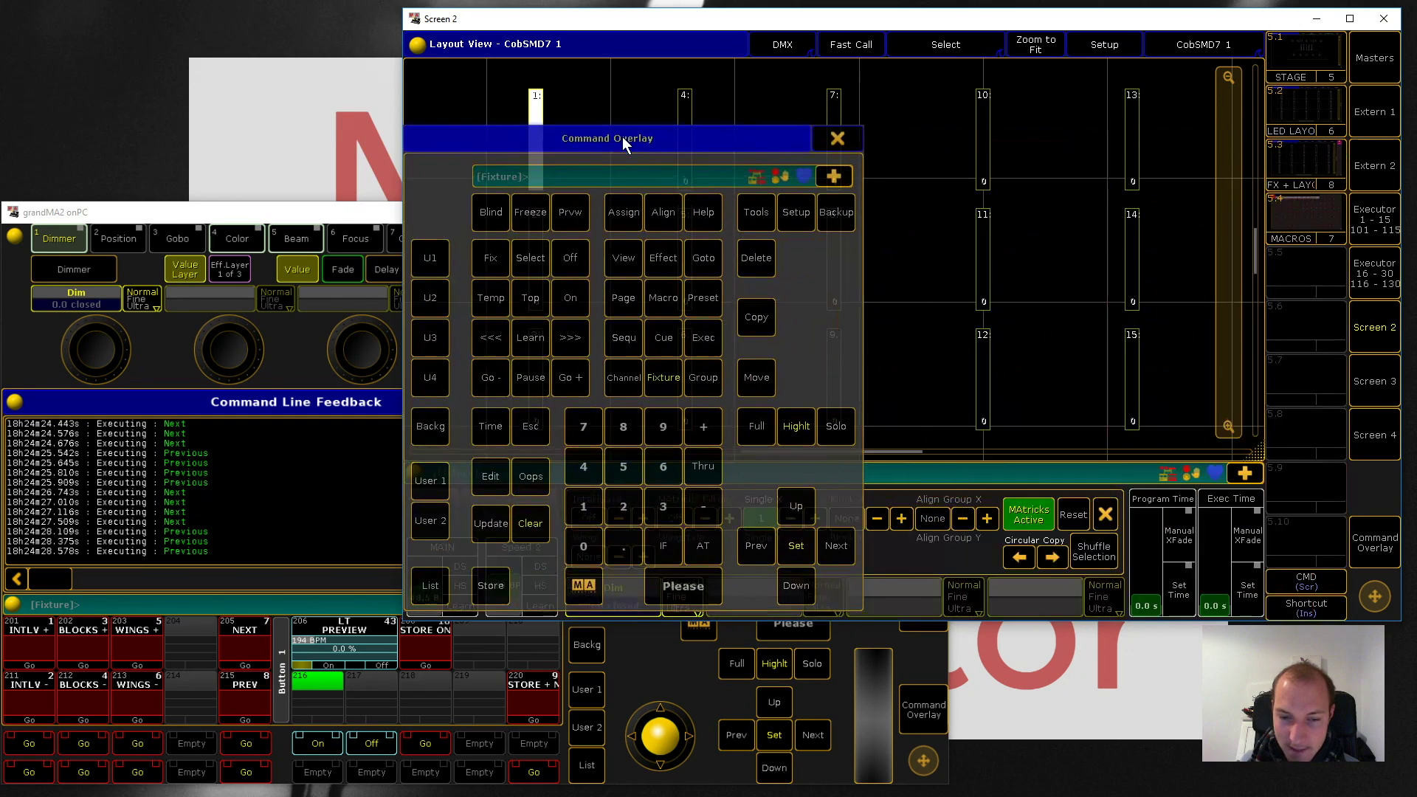
{"action": "left_click", "coordinate": [901, 518]}
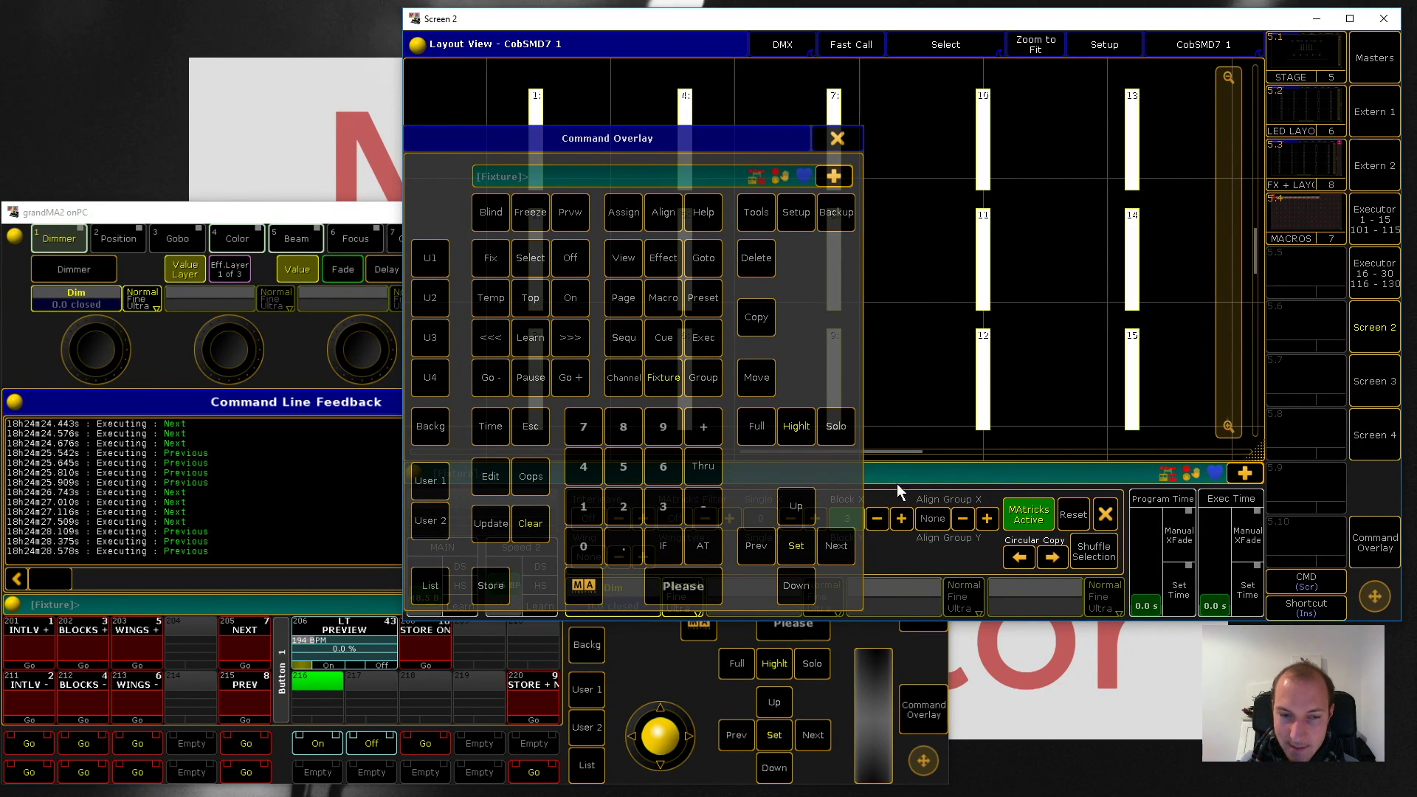
{"action": "left_click_drag", "start_coordinate": [709, 136], "coordinate": [1246, 142]}
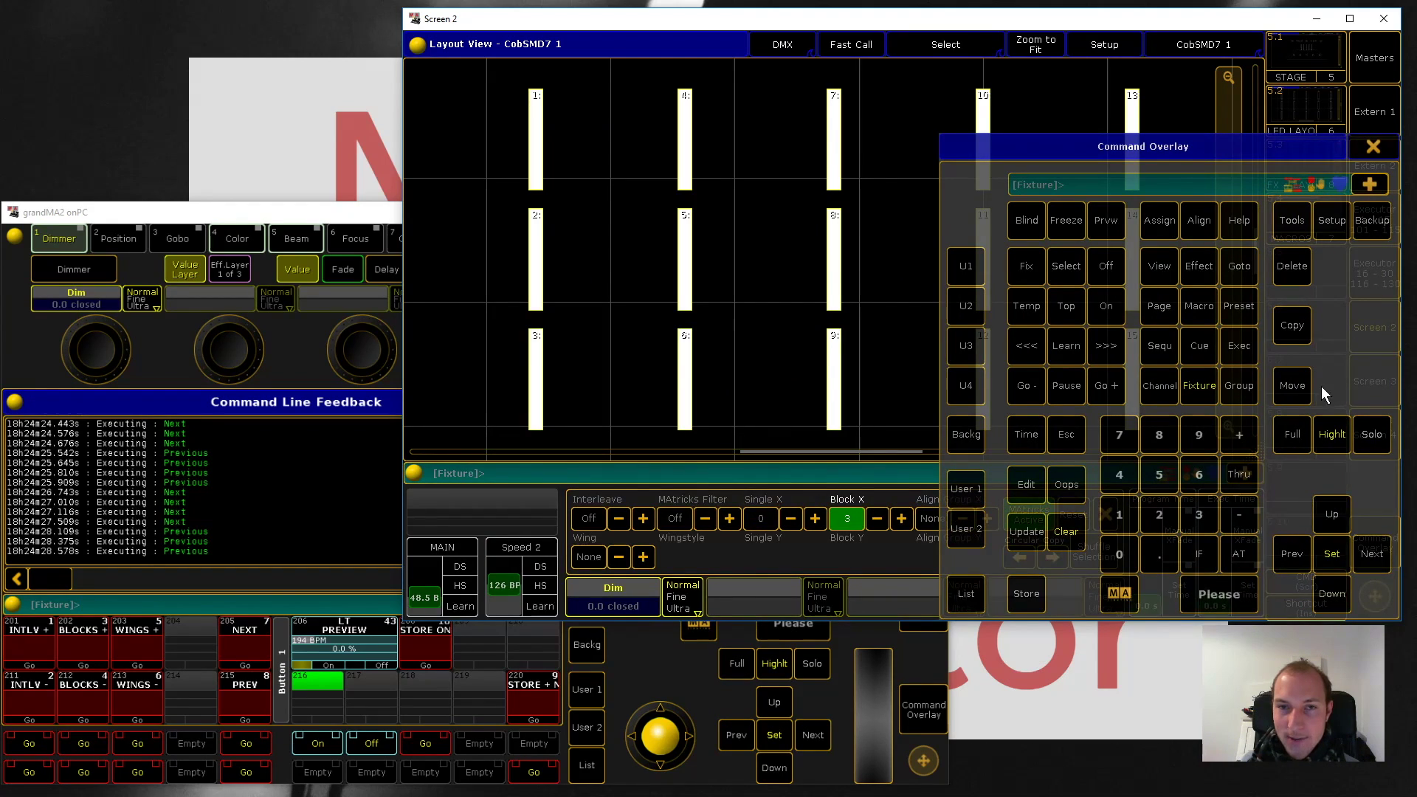
Step: Step the Block X 3 selection forward block by block to fixtures 14, 3 and 6, and close the command overlay
{"action": "left_click", "coordinate": [1371, 554]}
{"action": "left_click", "coordinate": [1371, 554]}
{"action": "left_click", "coordinate": [1371, 554]}
{"action": "left_click", "coordinate": [1371, 553]}
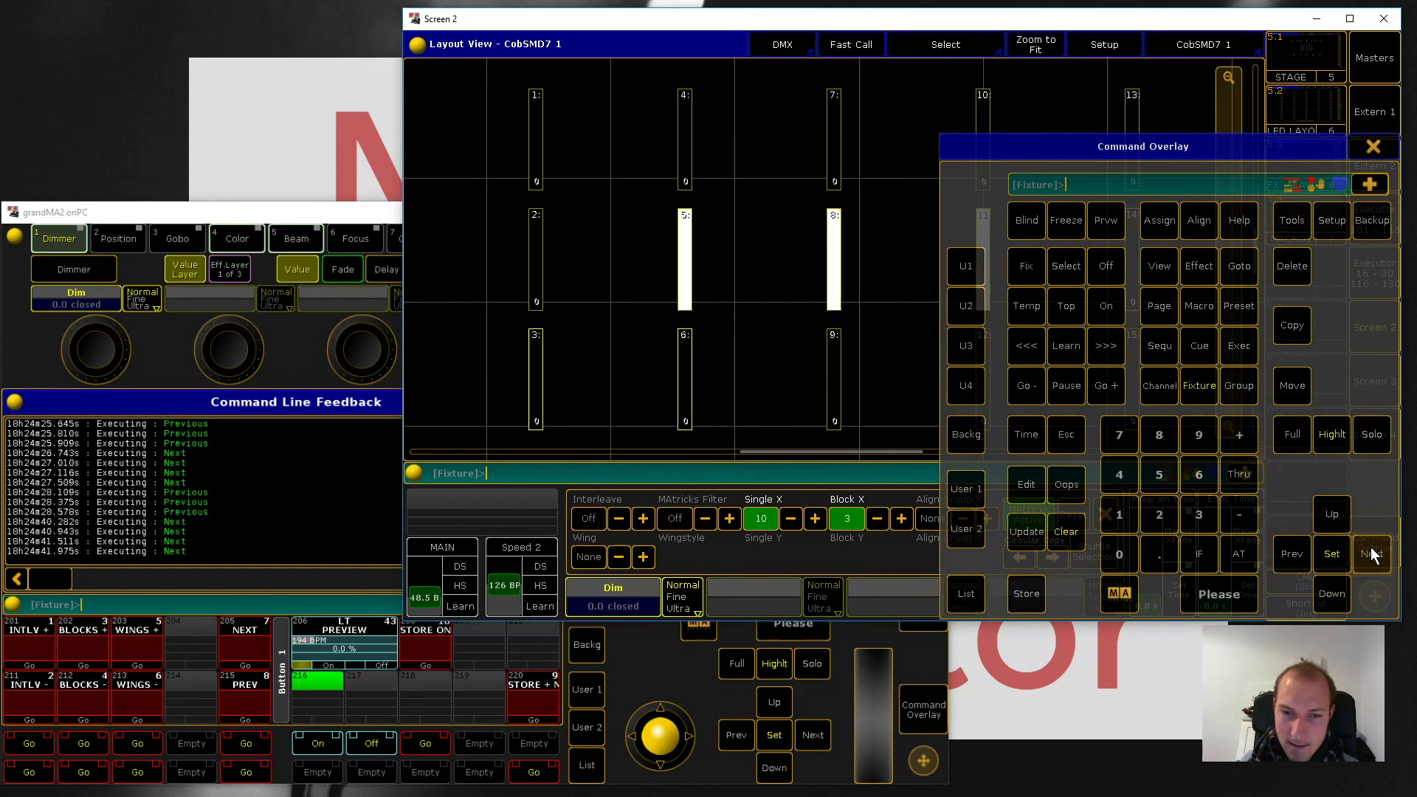
{"action": "left_click", "coordinate": [1373, 146]}
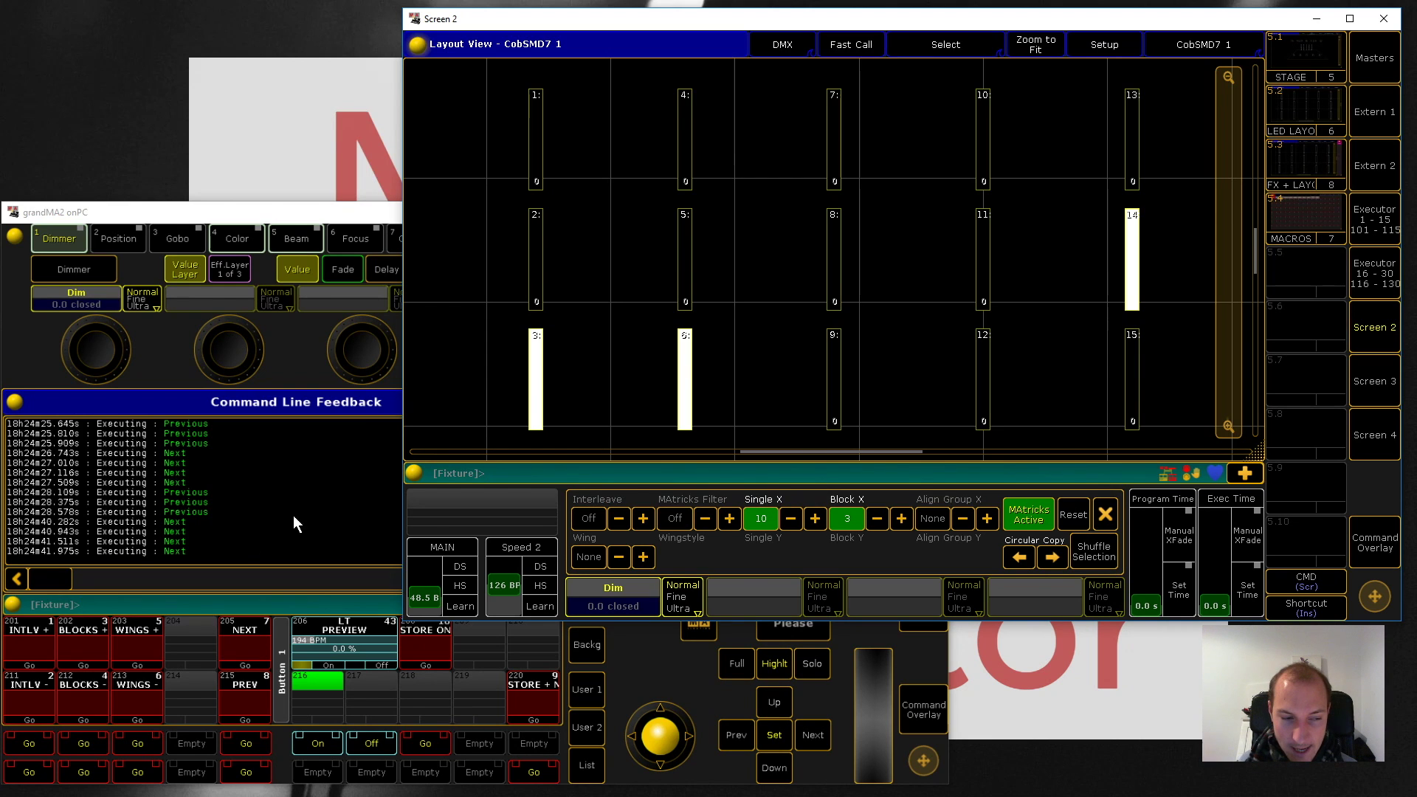
Step: Examine the command lines of the INTLV + and WINGS + macros, closing each editor and returning to the layout view
{"action": "left_click", "coordinate": [31, 637]}
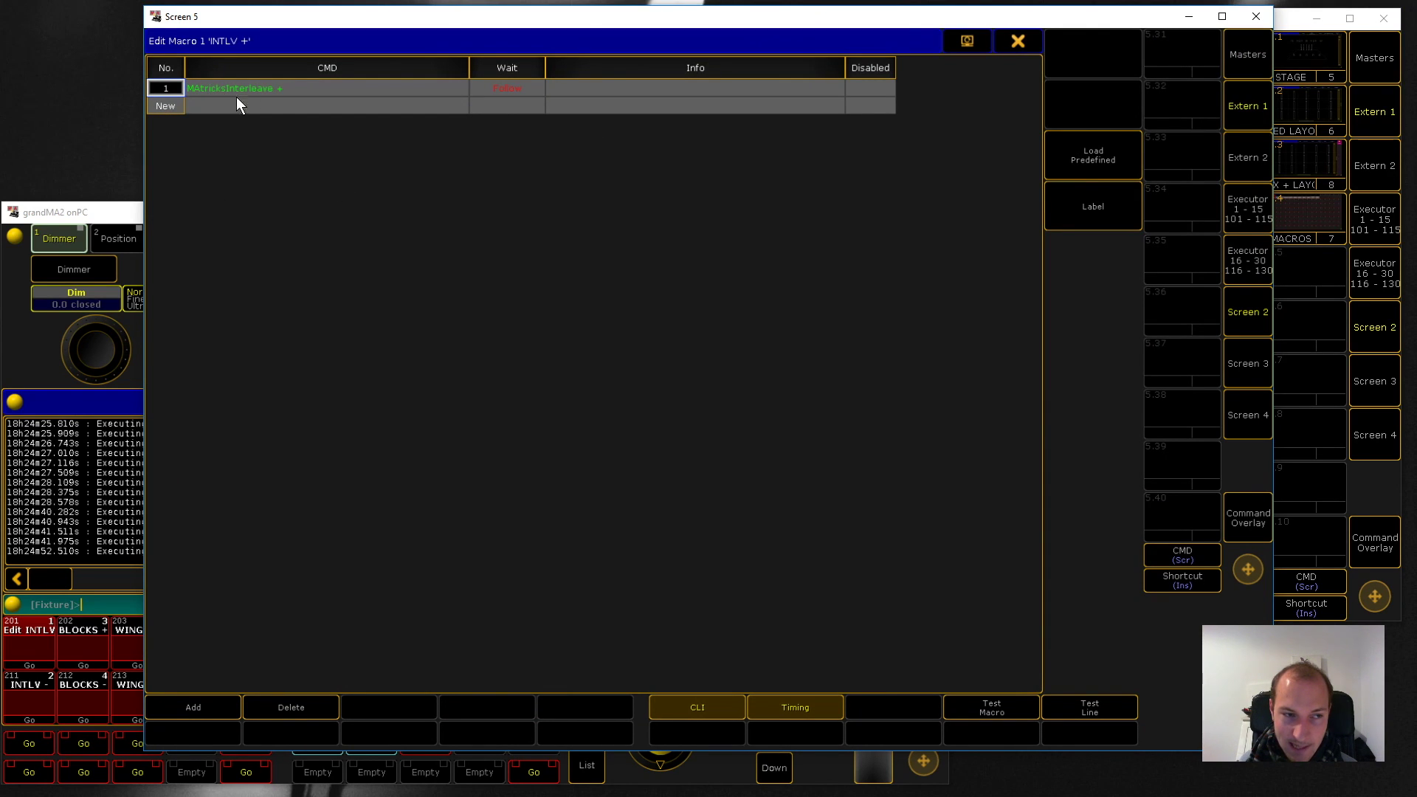
{"action": "left_click", "coordinate": [1016, 41]}
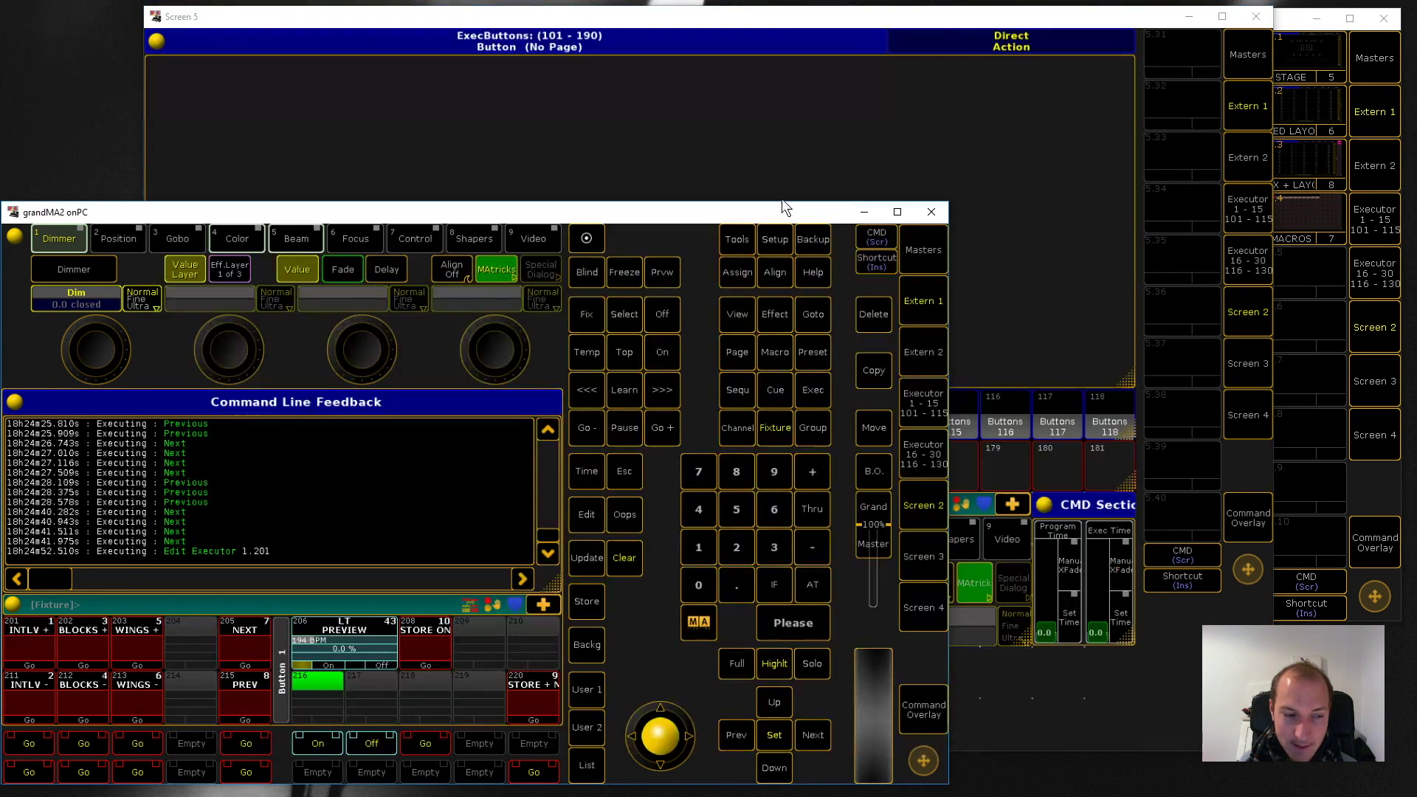
{"action": "left_click", "coordinate": [143, 635]}
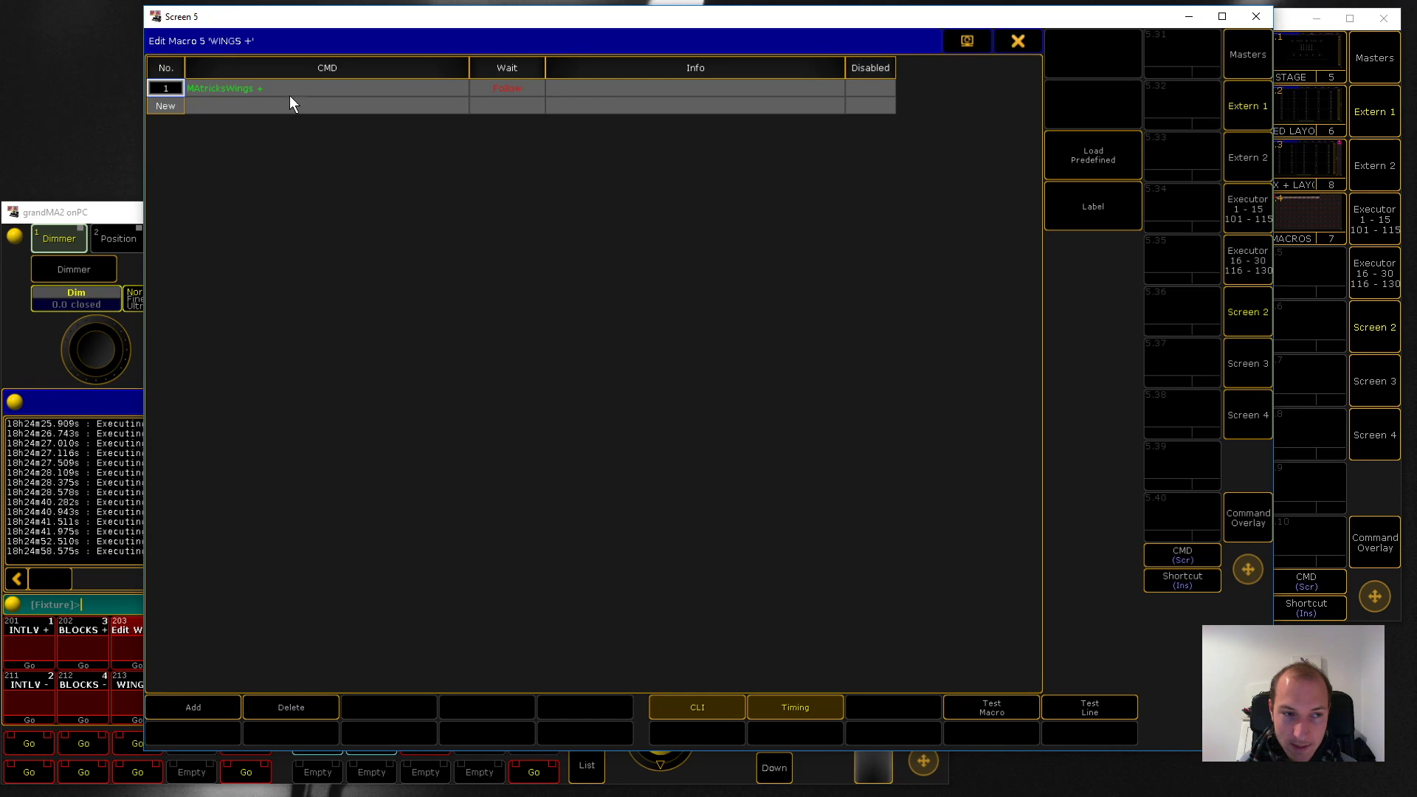
{"action": "left_click", "coordinate": [1018, 45]}
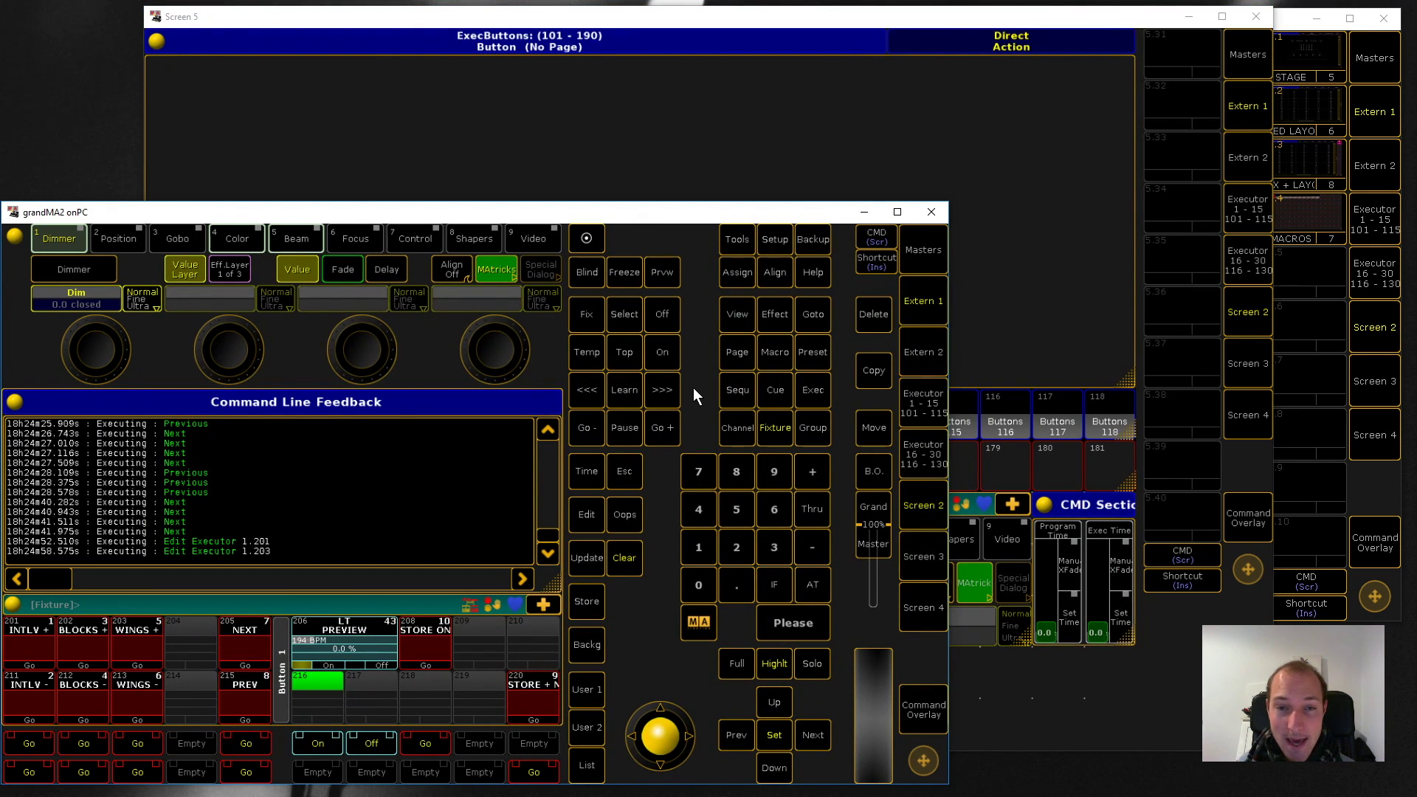
{"action": "left_click", "coordinate": [1245, 110]}
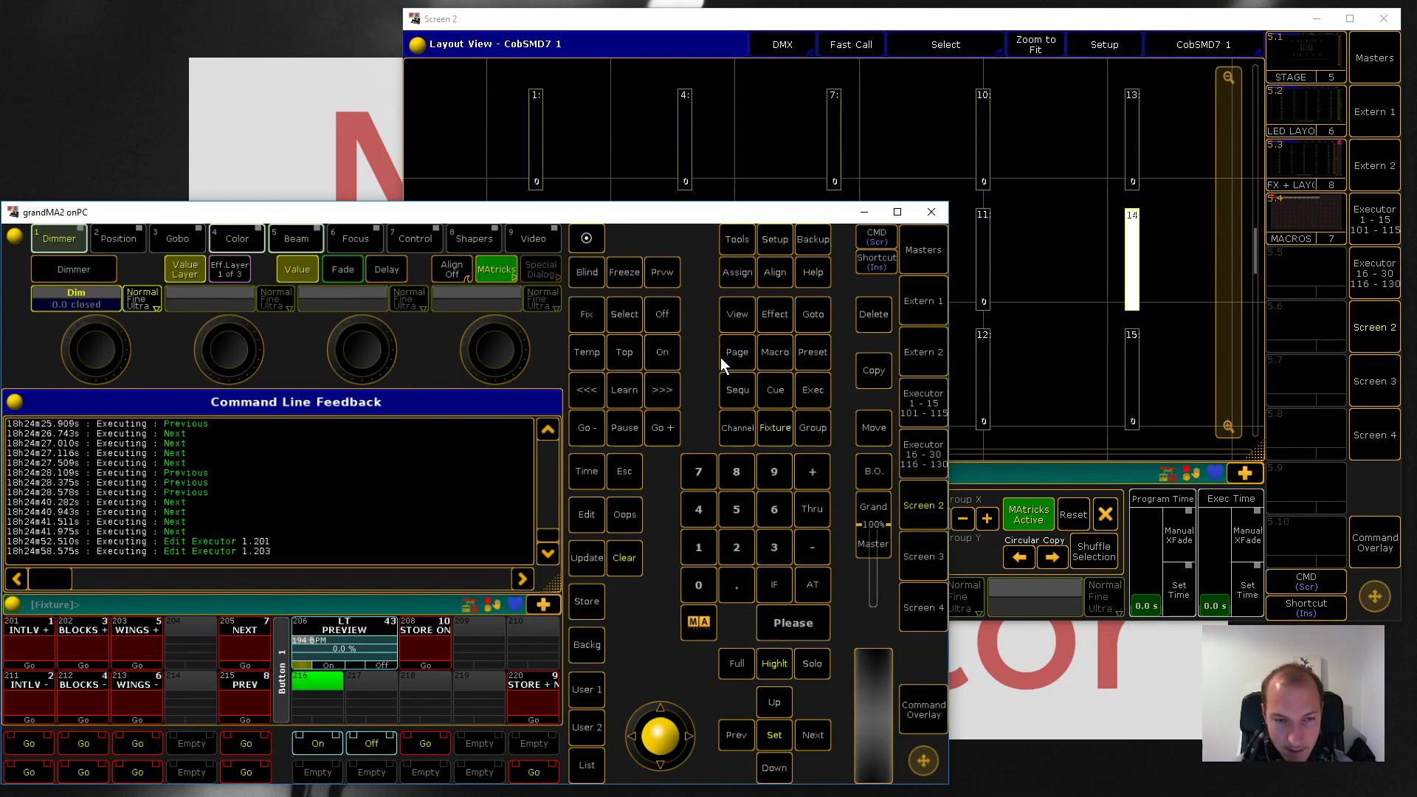
Step: Enable the keyboard shortcut mode and bring the Screen 2 layout window to the front
{"action": "key", "text": "Insert"}
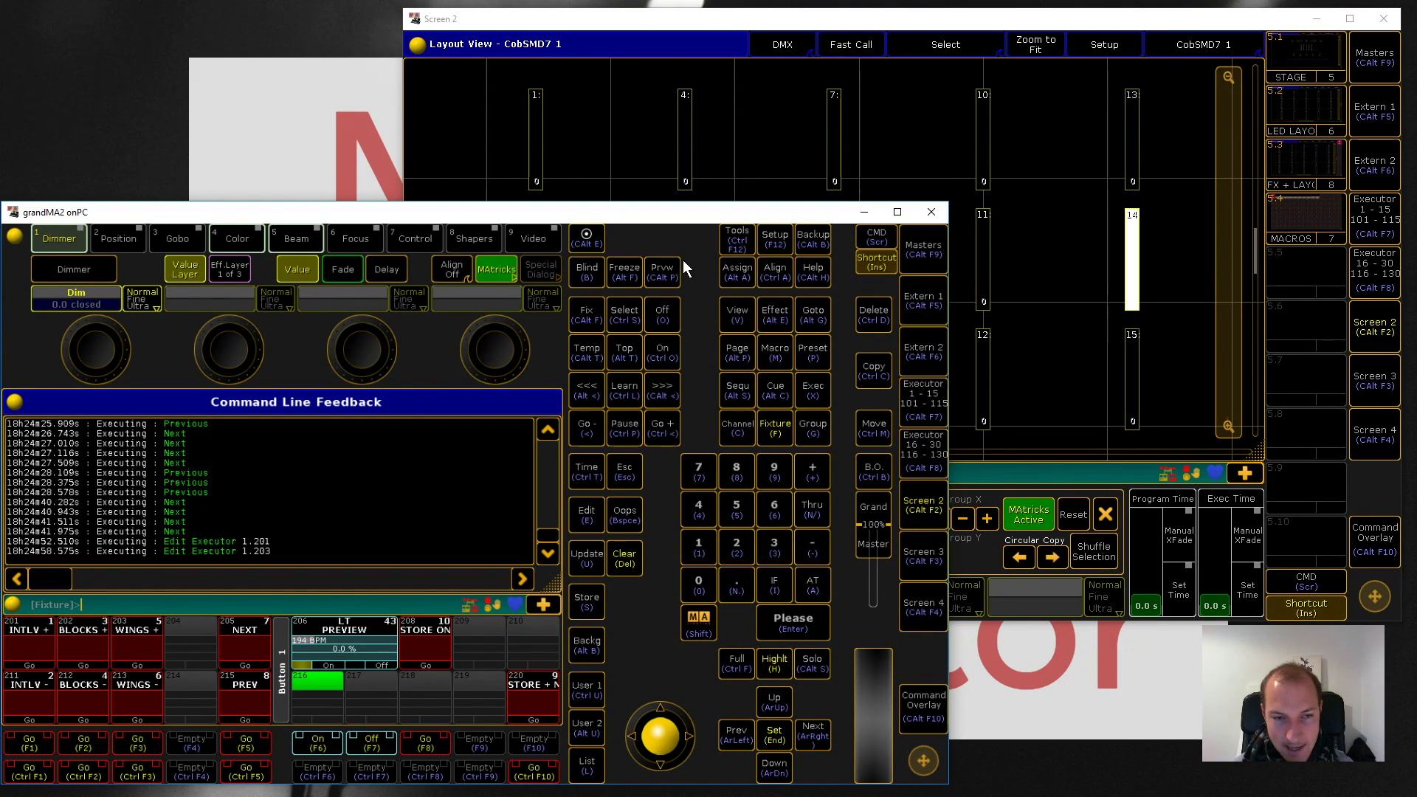
{"action": "left_click", "coordinate": [732, 23]}
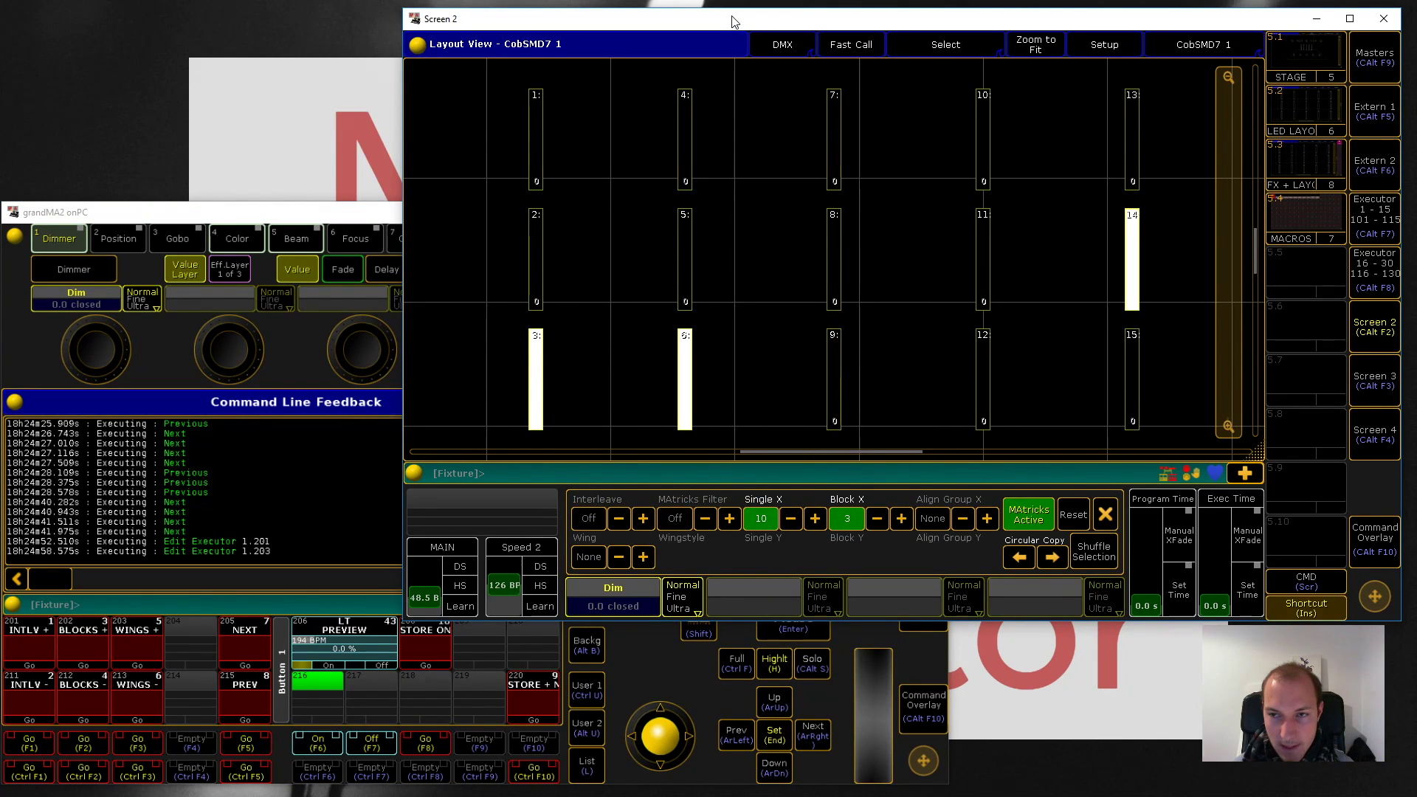
{"action": "left_click_drag", "start_coordinate": [734, 21], "coordinate": [734, 19]}
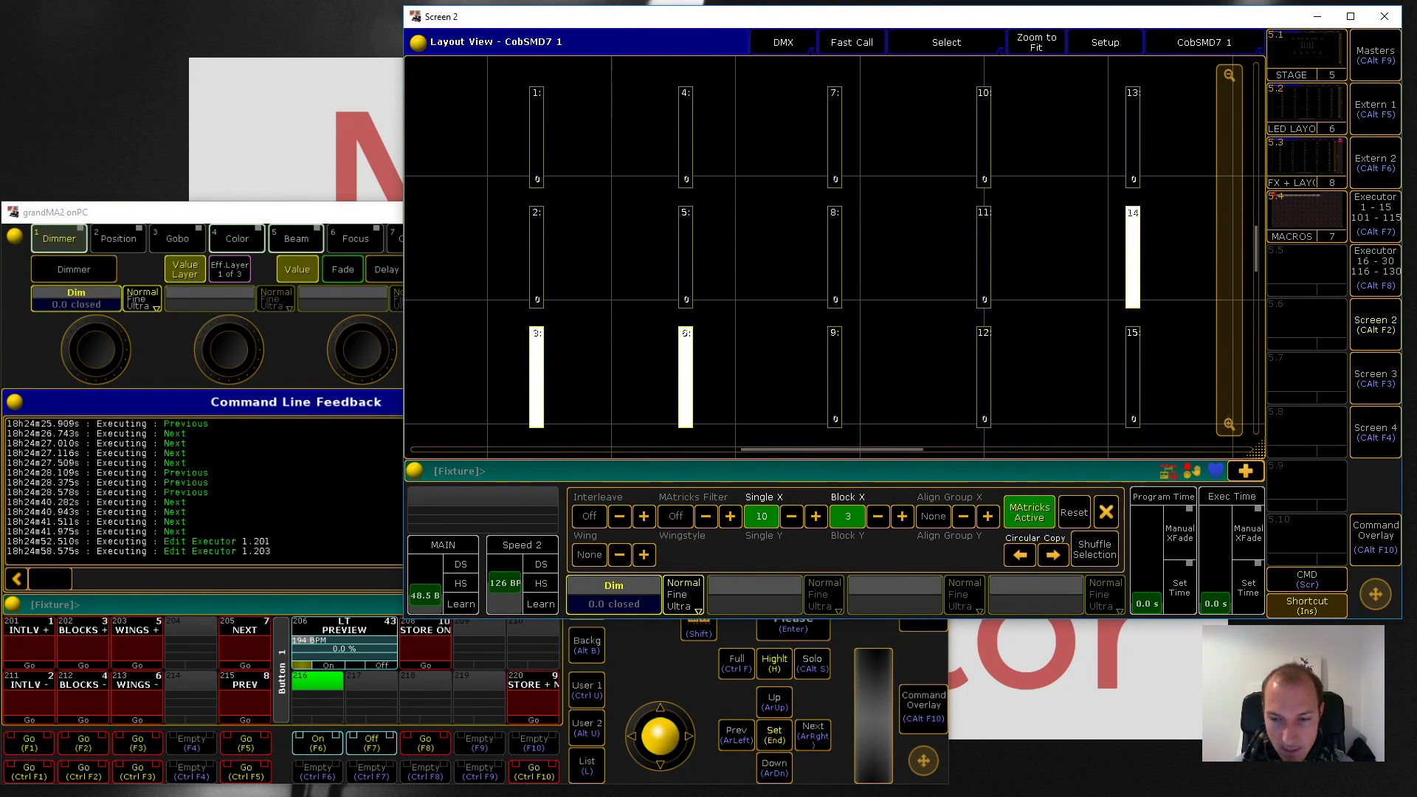
Step: Clear the programmer and MAtricks settings, and select all 15 fixtures in the layout view
{"action": "key", "text": "BackSpace"}
{"action": "key", "text": "BackSpace"}
{"action": "key", "text": "BackSpace"}
{"action": "key", "text": "BackSpace"}
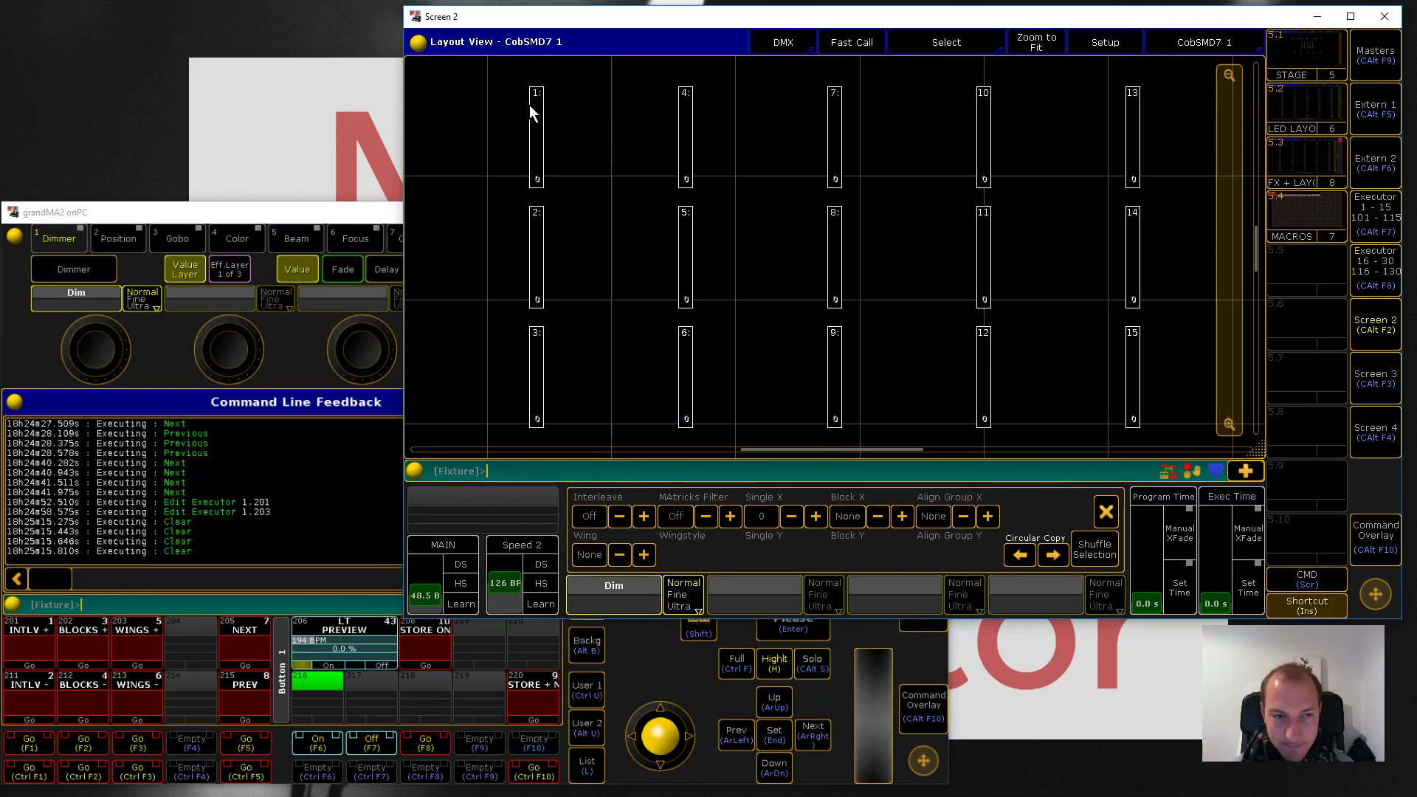
{"action": "left_click_drag", "start_coordinate": [563, 112], "coordinate": [1169, 436]}
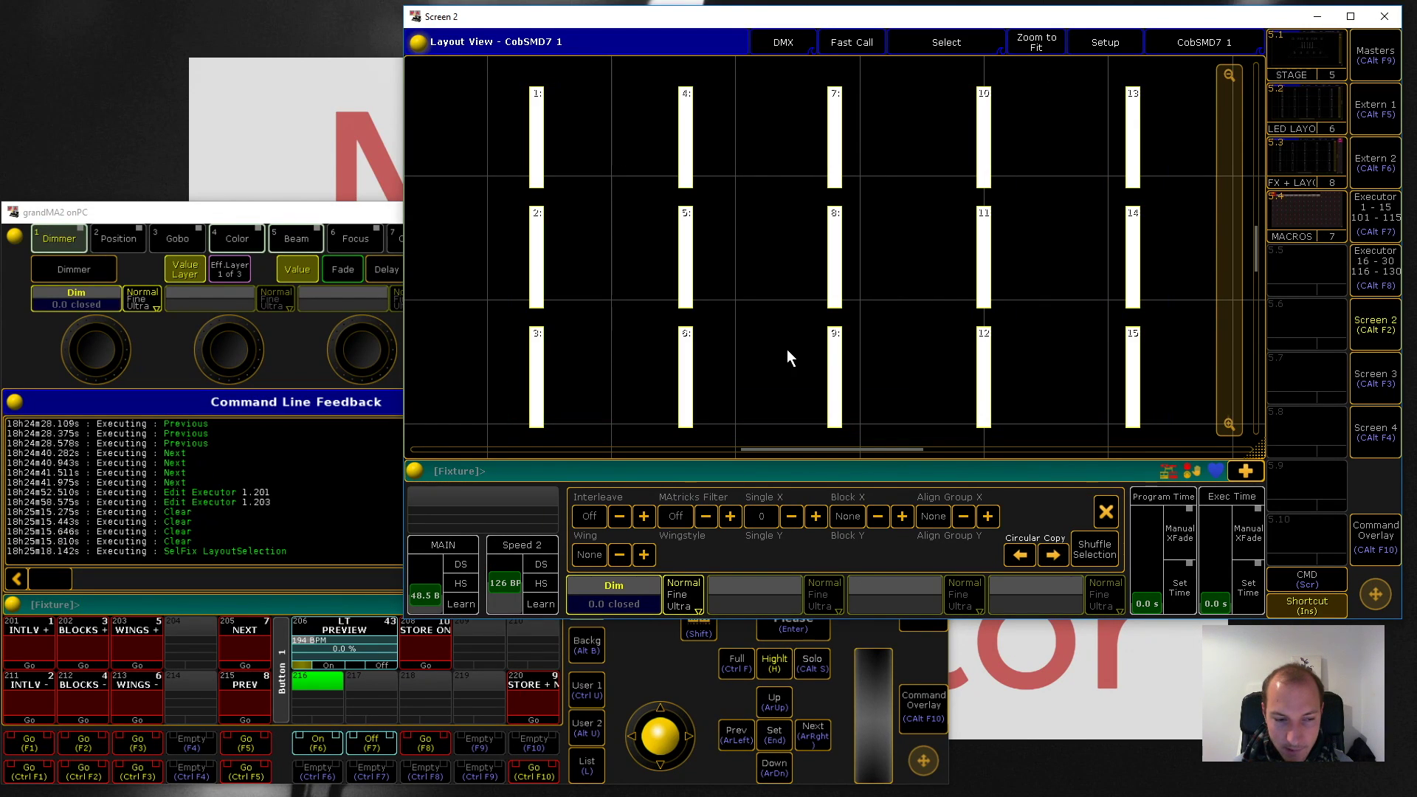
Step: Start the PREVIEW sequence on executor 206 and inspect its cues' CMD column in the sequence editor
{"action": "left_click", "coordinate": [334, 664]}
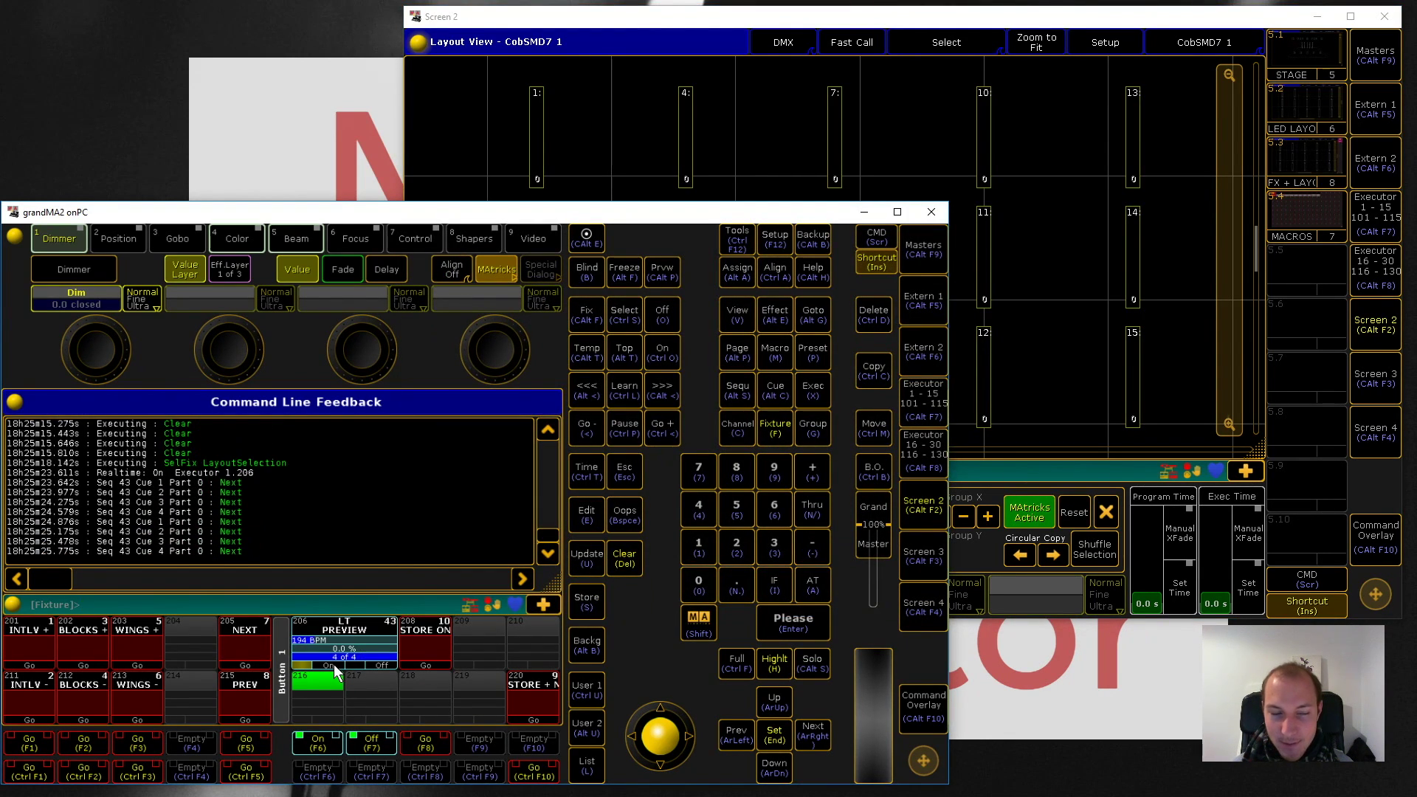
{"action": "left_click", "coordinate": [347, 642]}
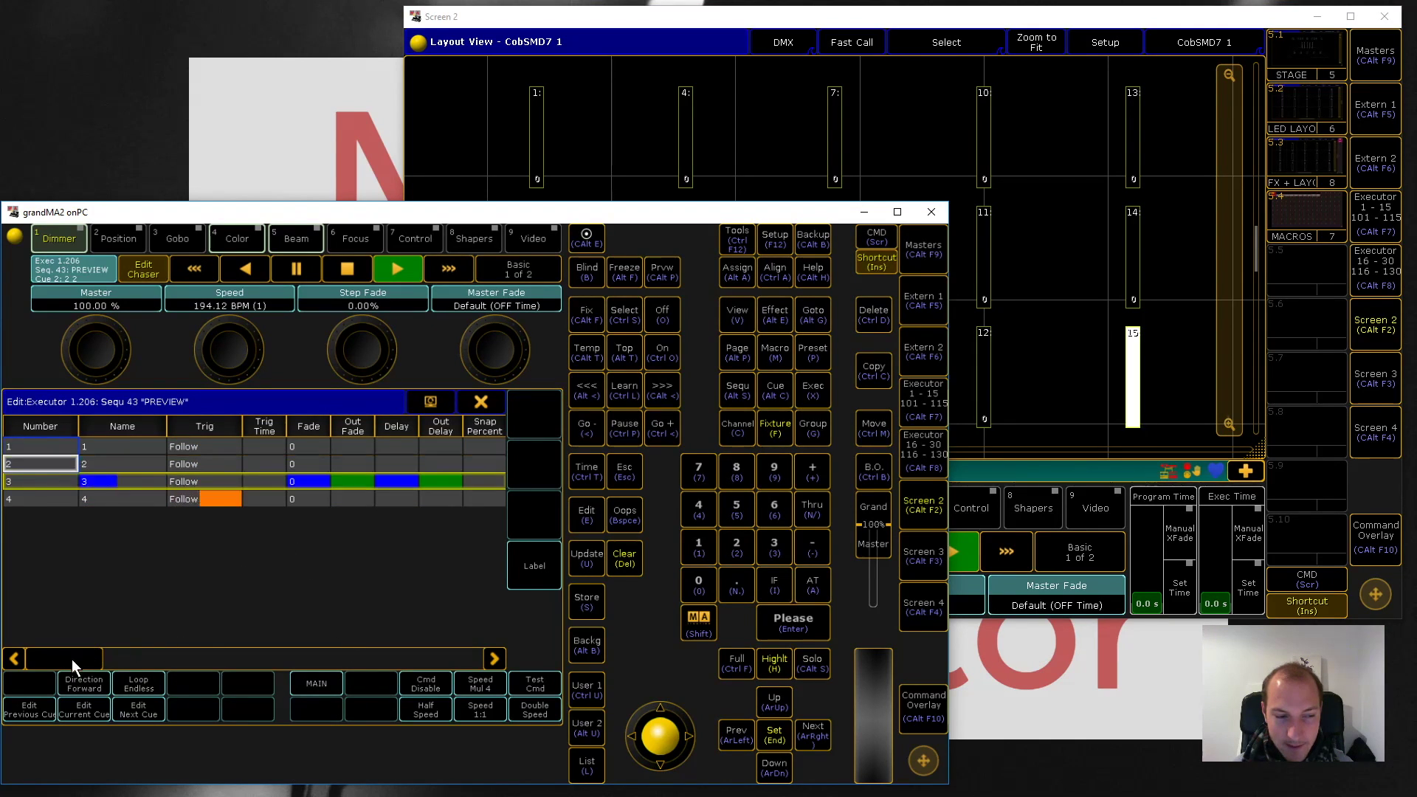
{"action": "left_click_drag", "start_coordinate": [72, 659], "coordinate": [207, 647]}
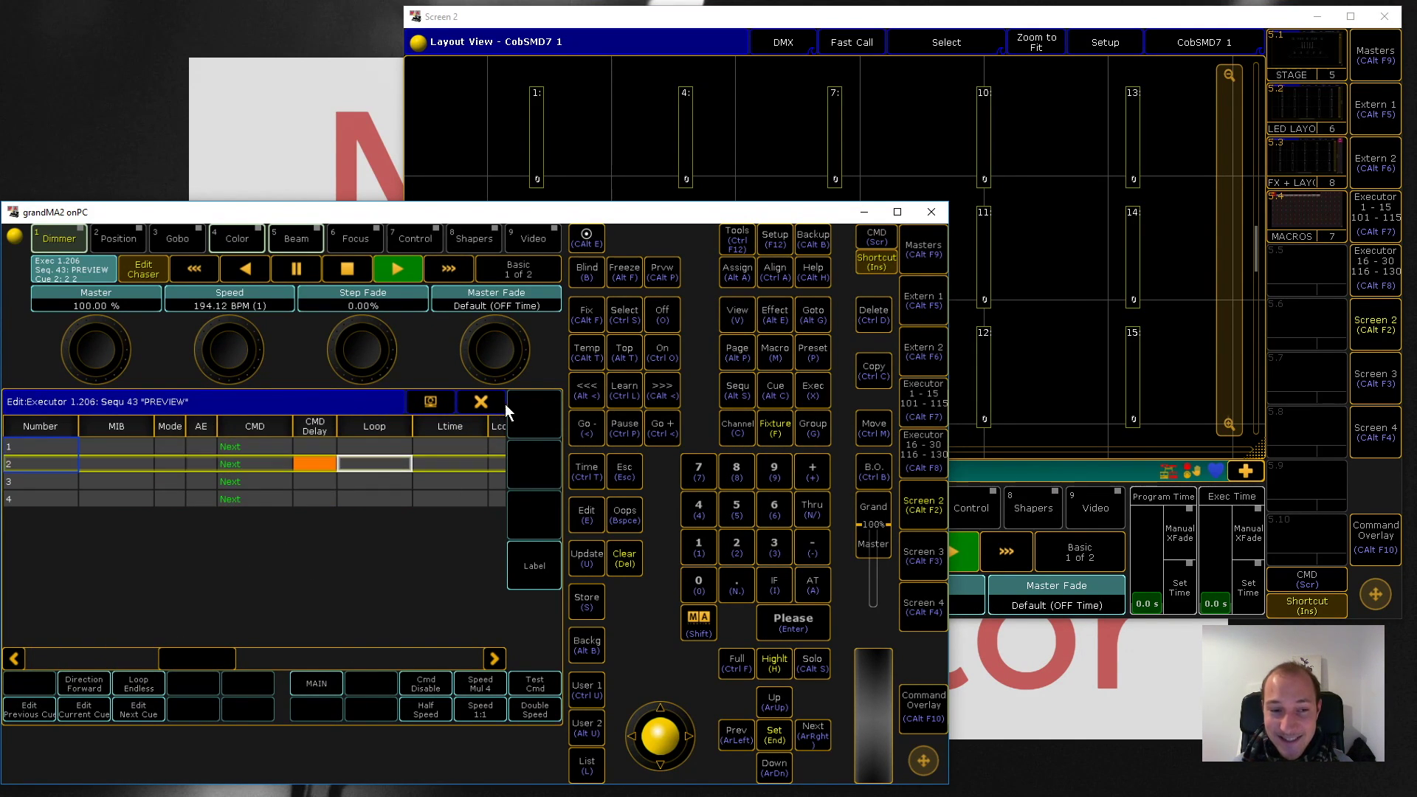
{"action": "left_click", "coordinate": [480, 403]}
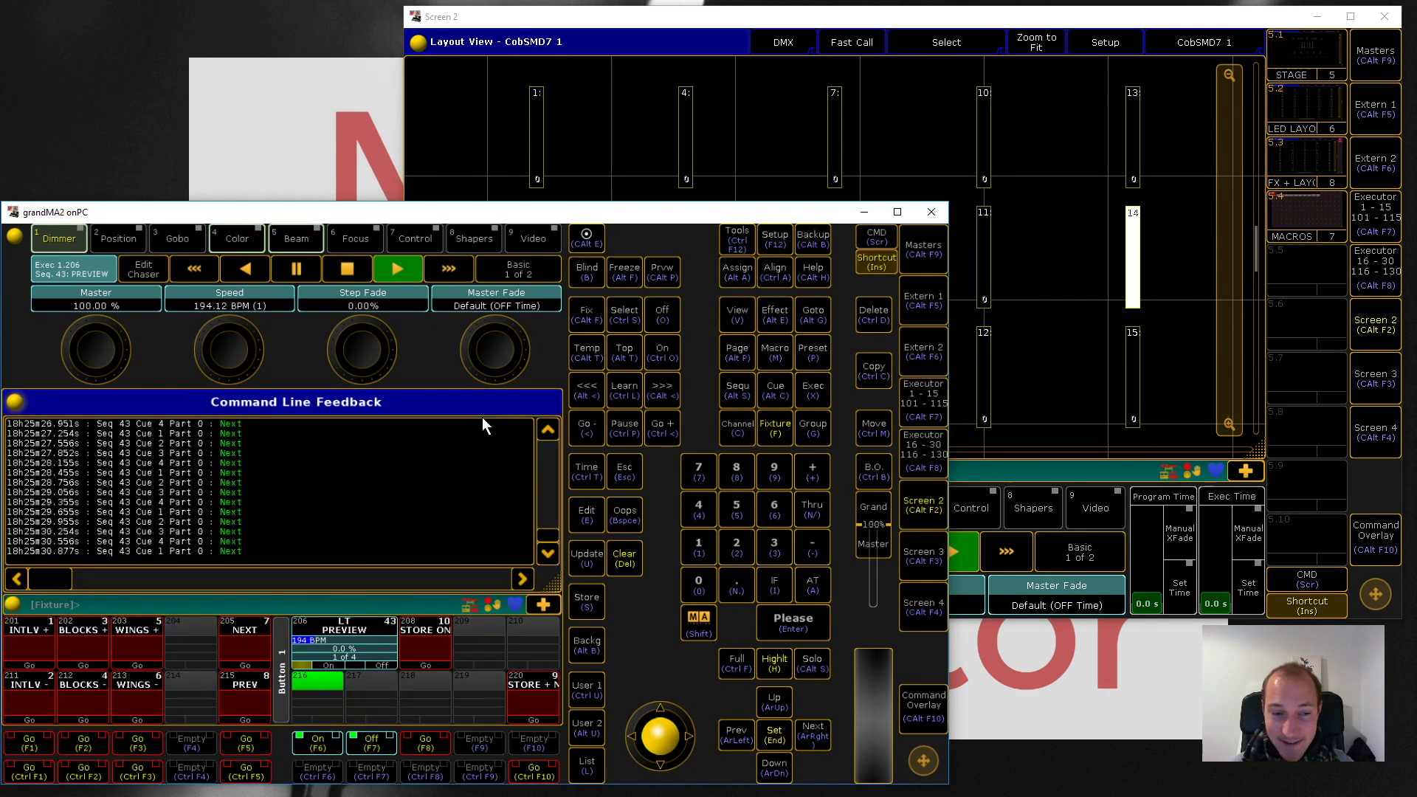
Step: Bring the layout window forward and raise Interleave by three steps with the INTLV + macro while PREVIEW runs
{"action": "left_click", "coordinate": [620, 17]}
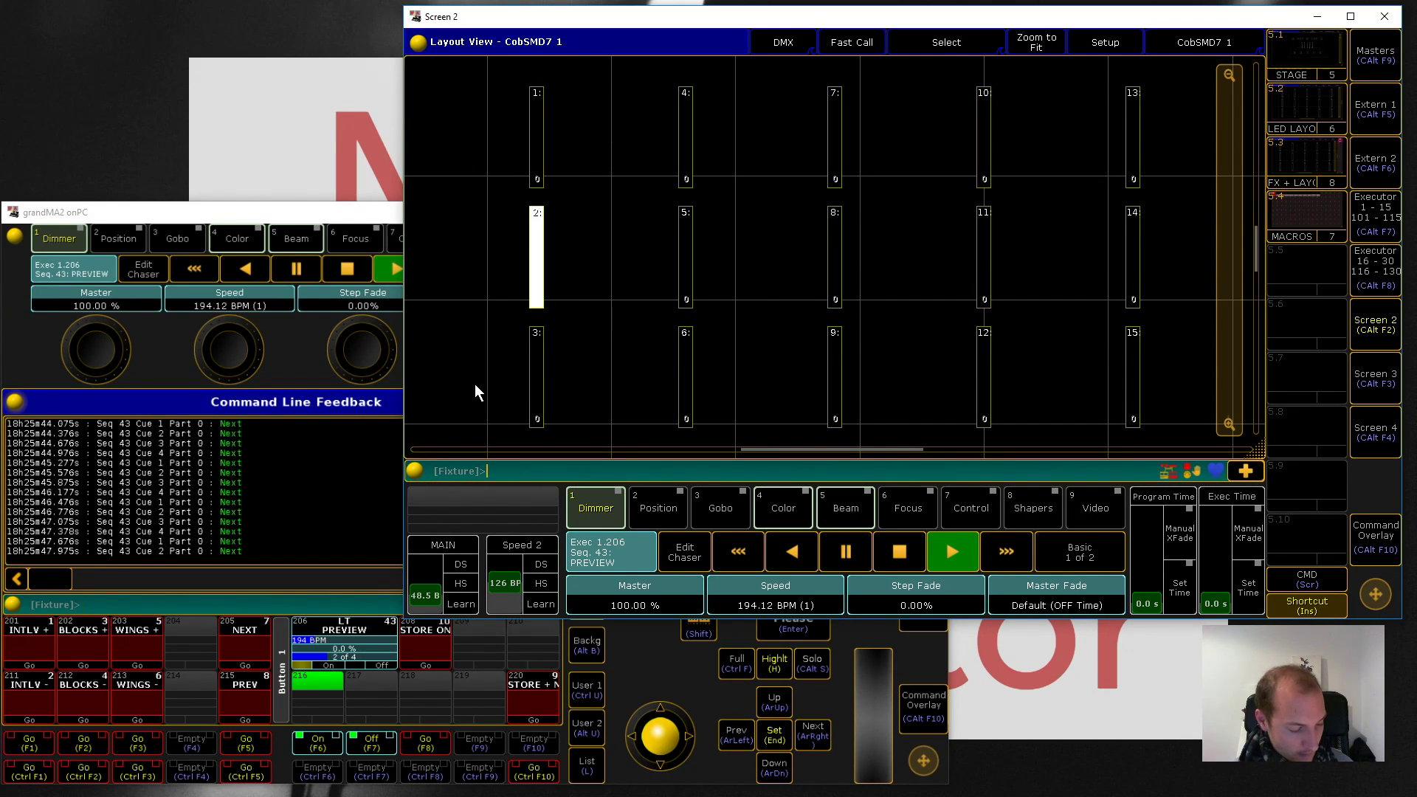
{"action": "key", "text": "F1"}
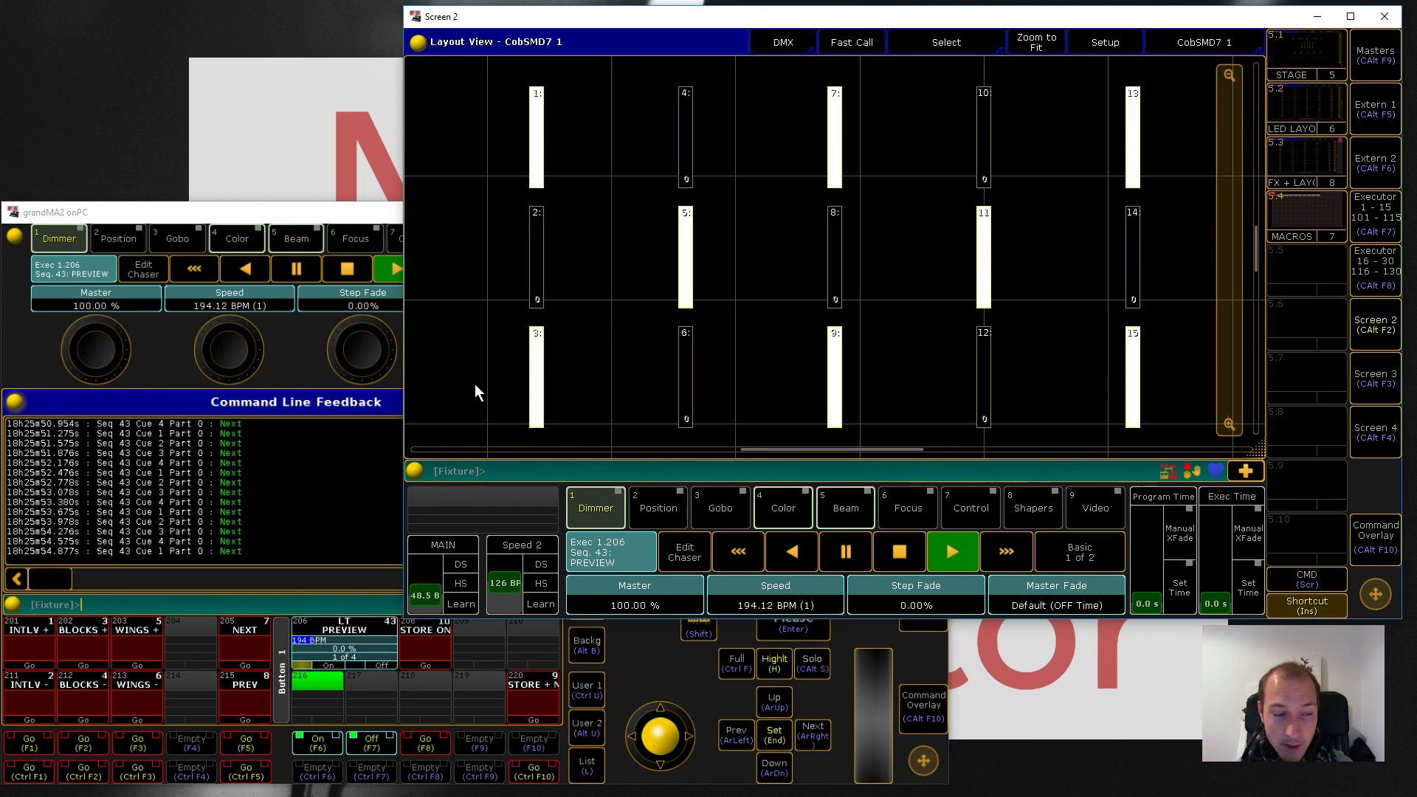
{"action": "key", "text": "F1"}
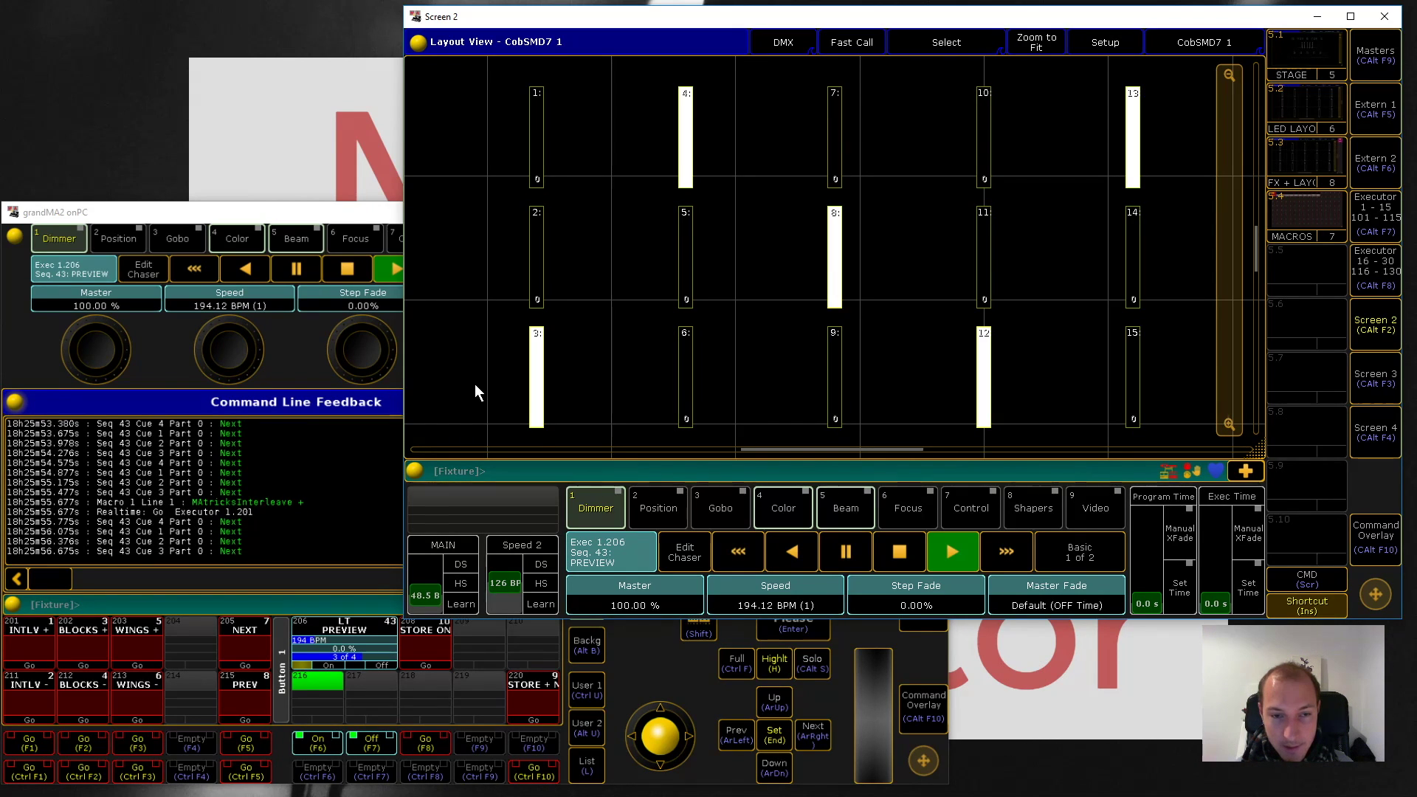
{"action": "key", "text": "F1"}
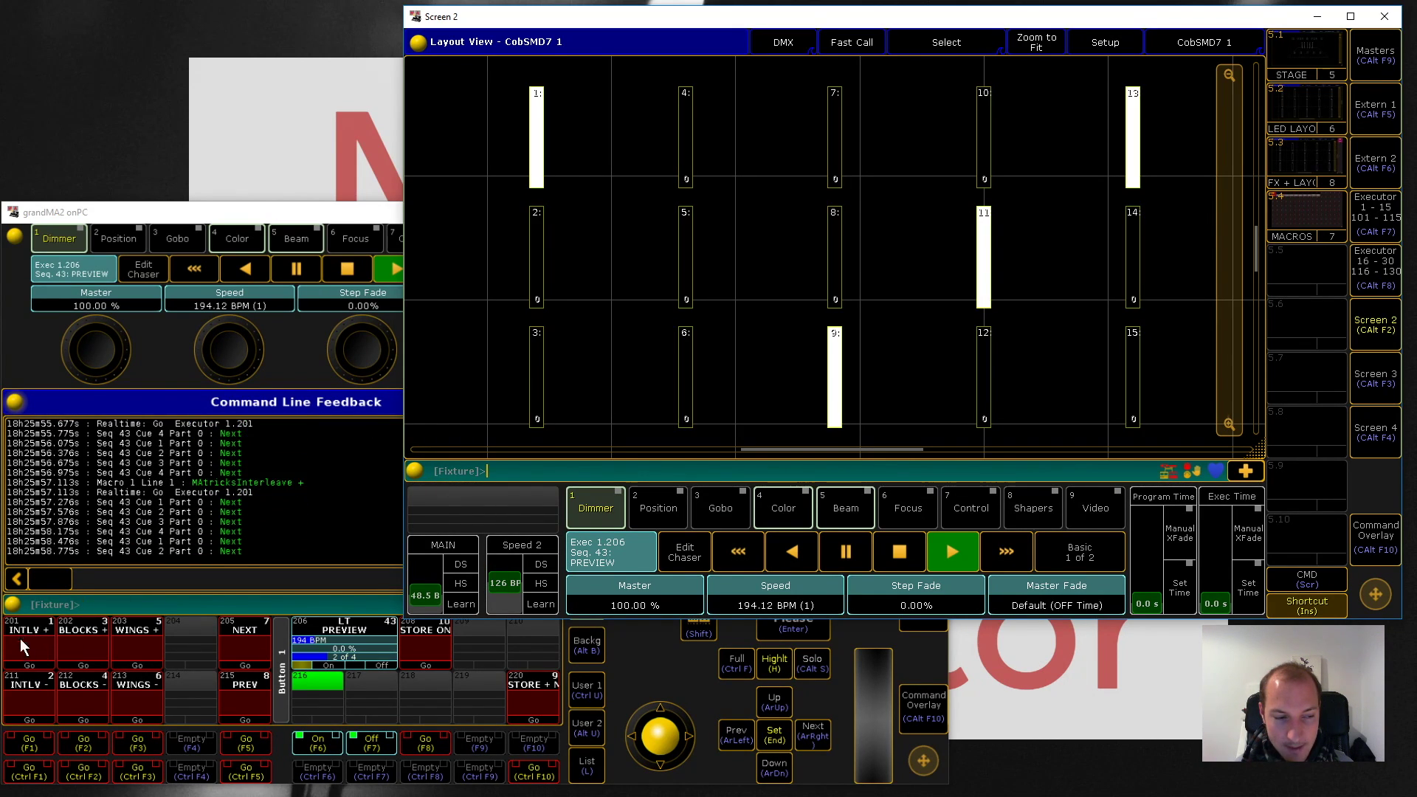
Step: Raise Interleave by three further steps with the INTLV + macro while the PREVIEW sequence runs
{"action": "left_click", "coordinate": [36, 668]}
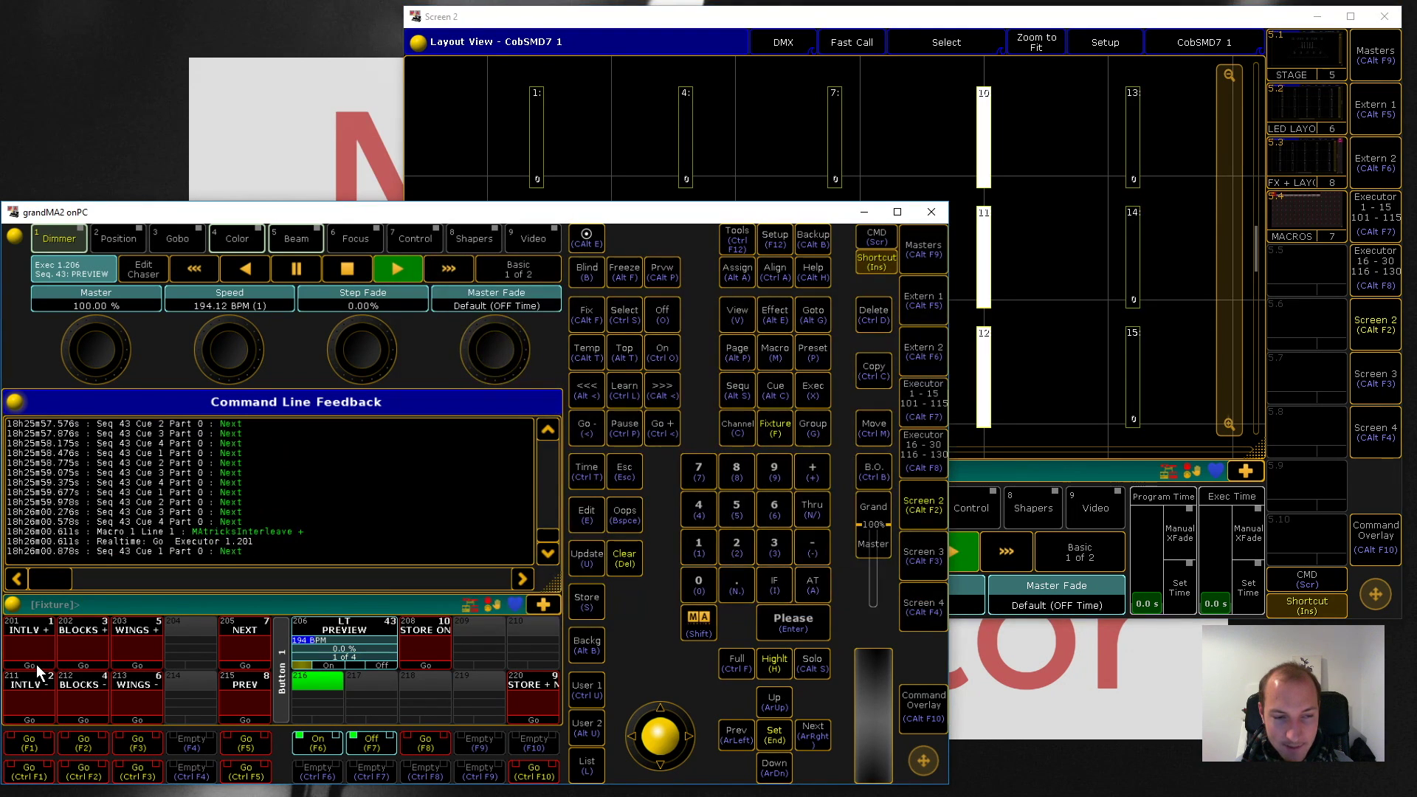
{"action": "left_click", "coordinate": [36, 667]}
{"action": "left_click", "coordinate": [36, 668]}
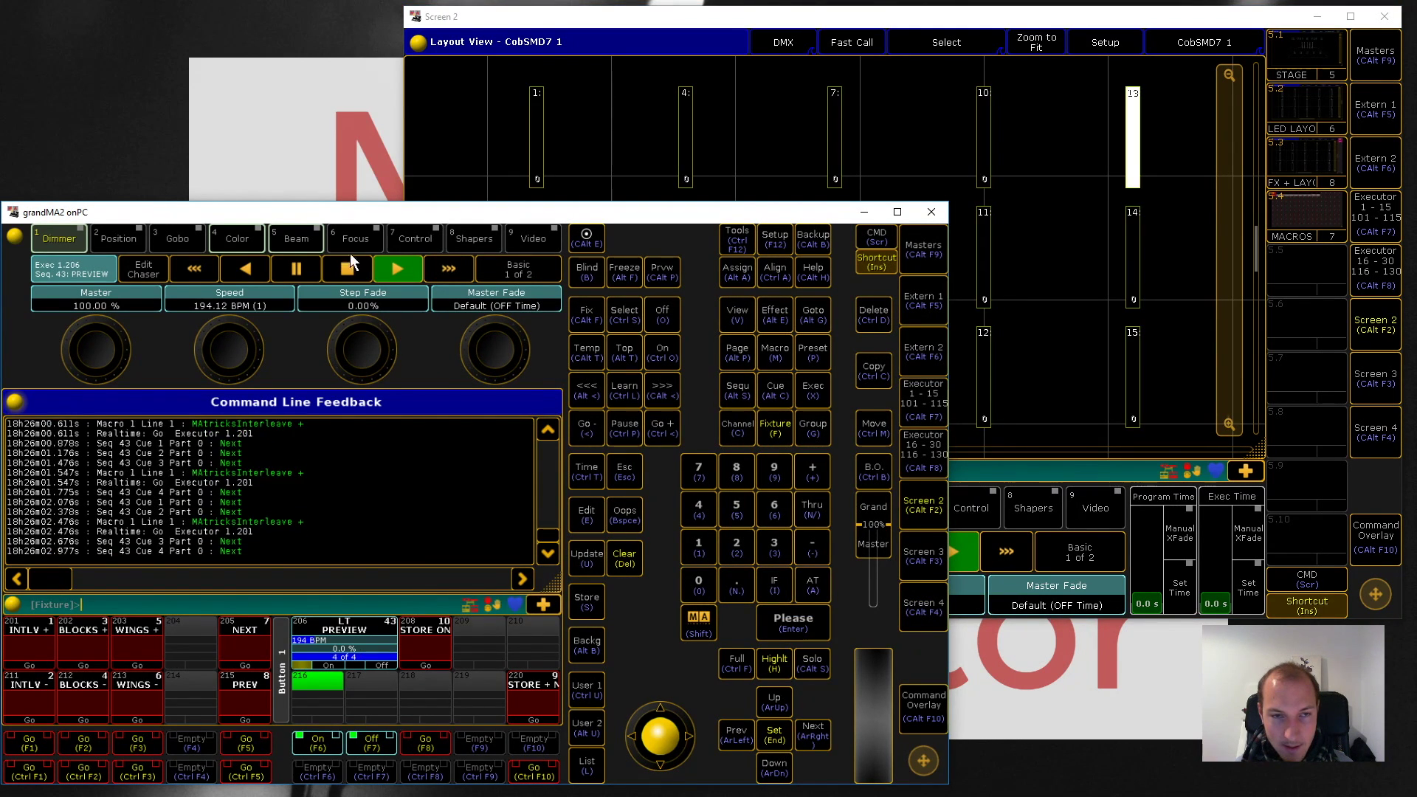
Step: Bring the layout window forward and repeatedly raise Interleave with the INTLV + macro, past the number of selected fixtures
{"action": "left_click", "coordinate": [587, 36]}
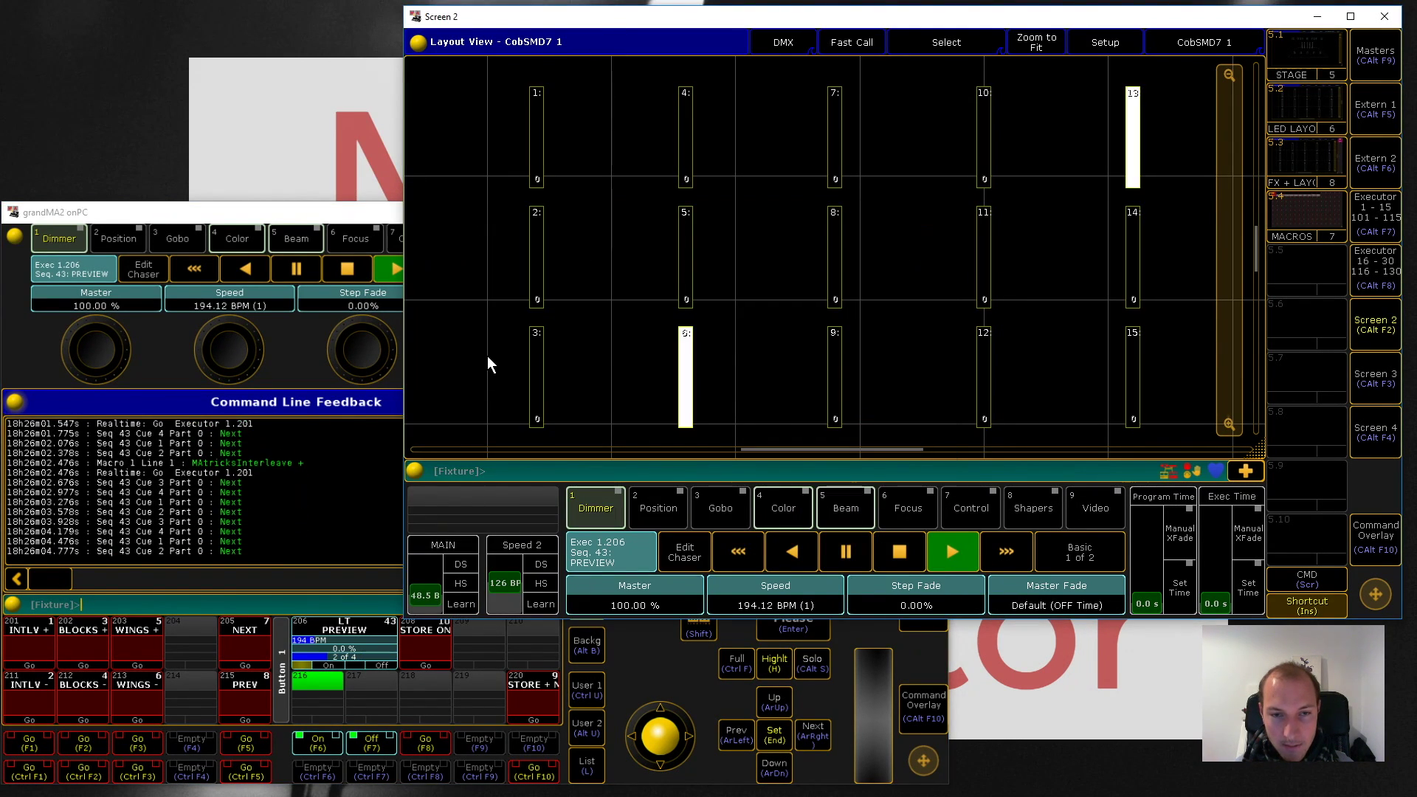
{"action": "key", "text": "F1"}
{"action": "key", "text": "F1"}
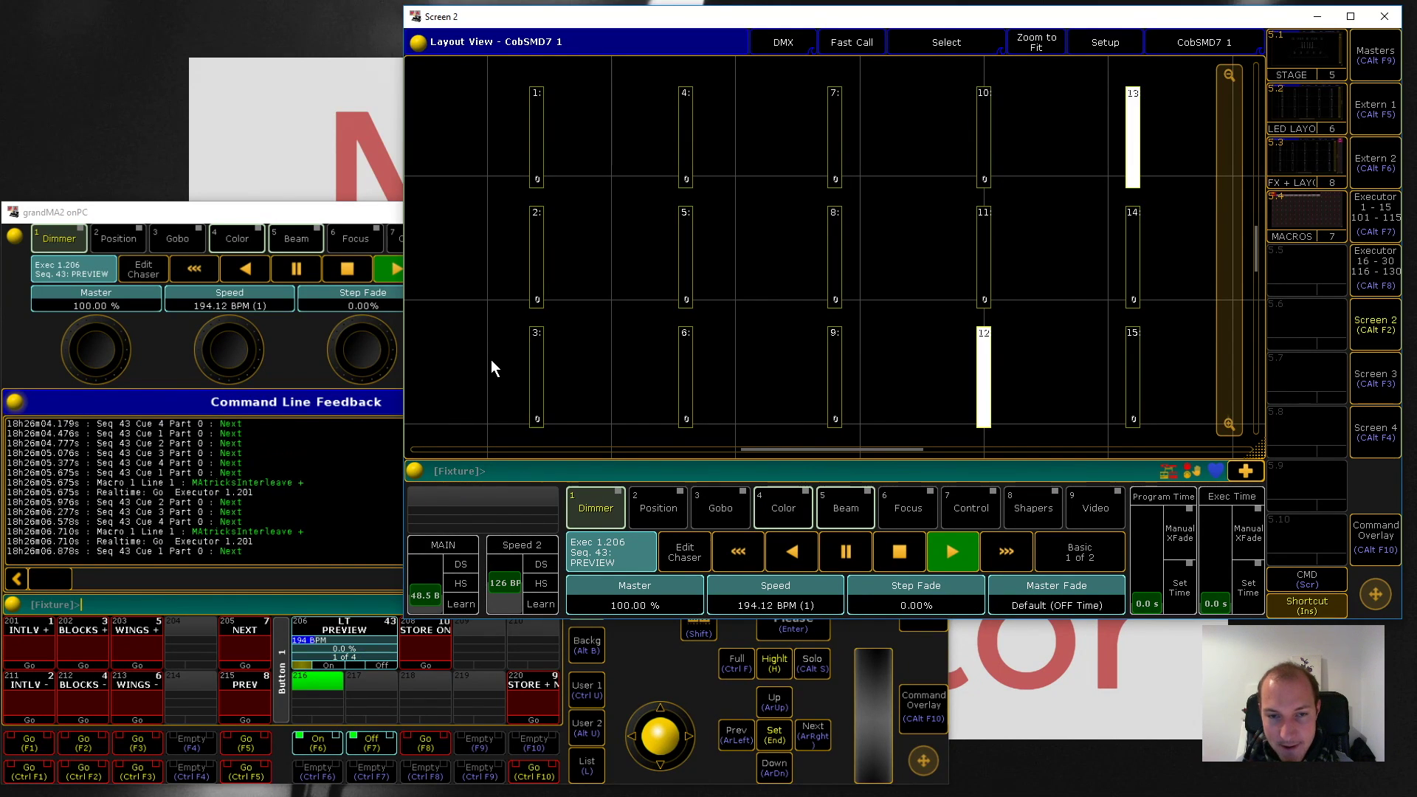
{"action": "key", "text": "F1"}
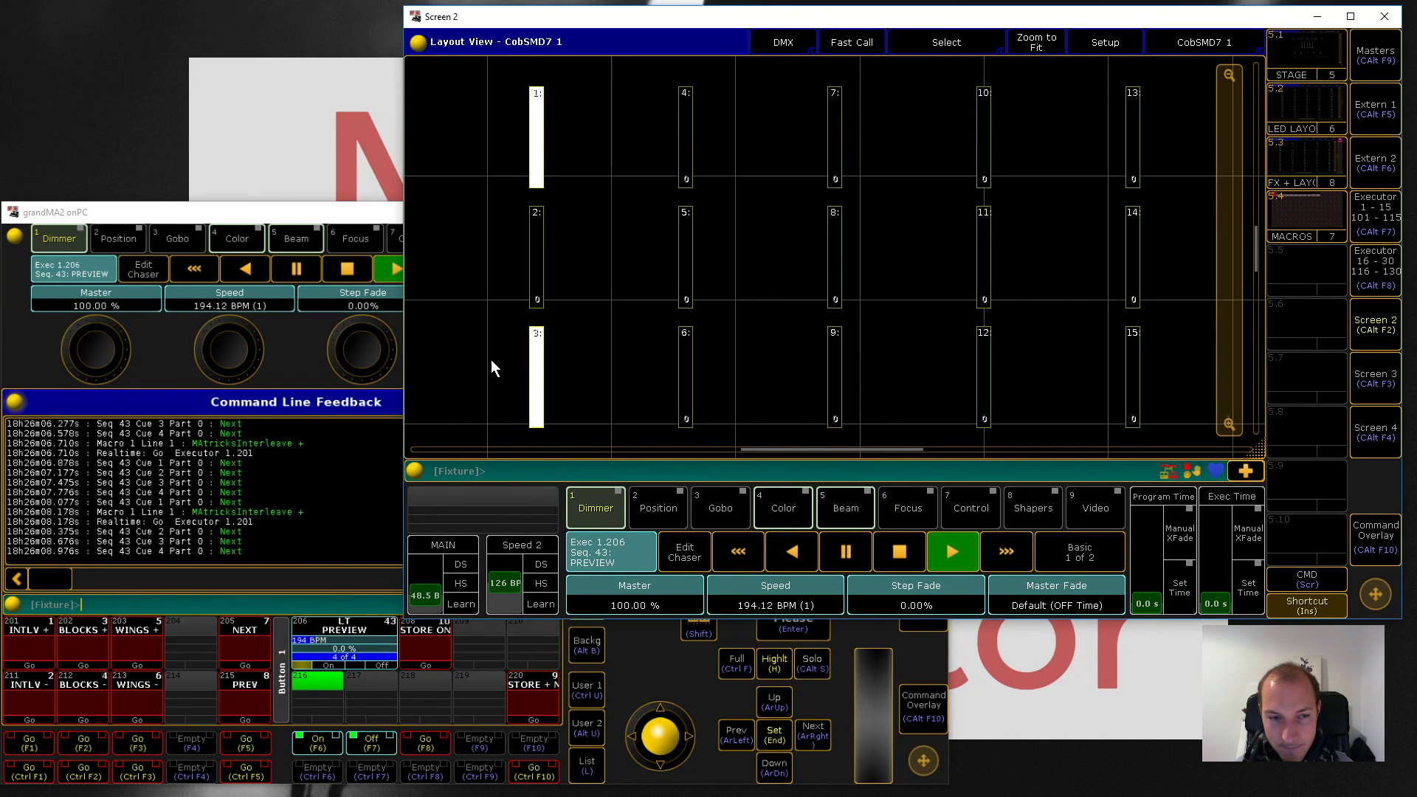
{"action": "key", "text": "F1"}
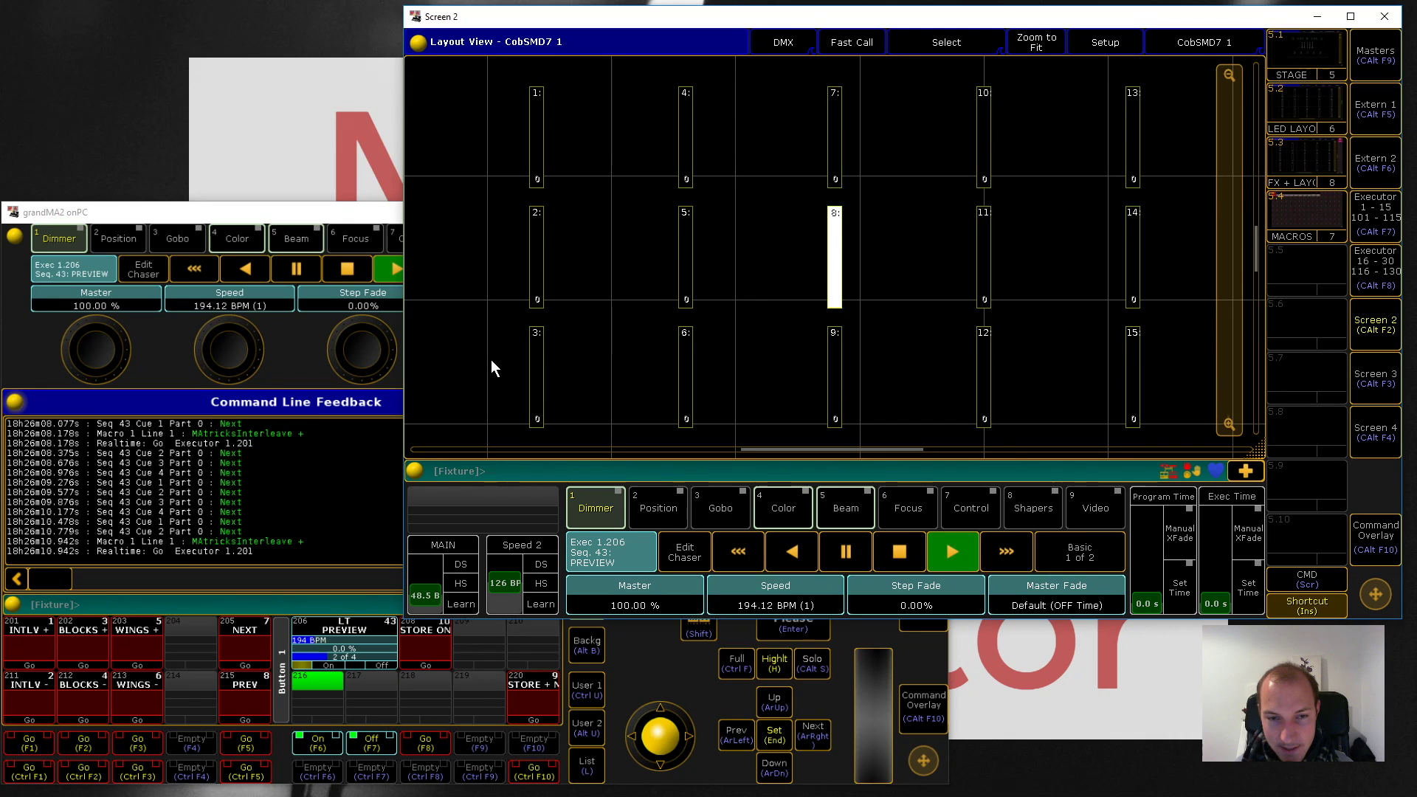
{"action": "key", "text": "F1"}
{"action": "key", "text": "F1"}
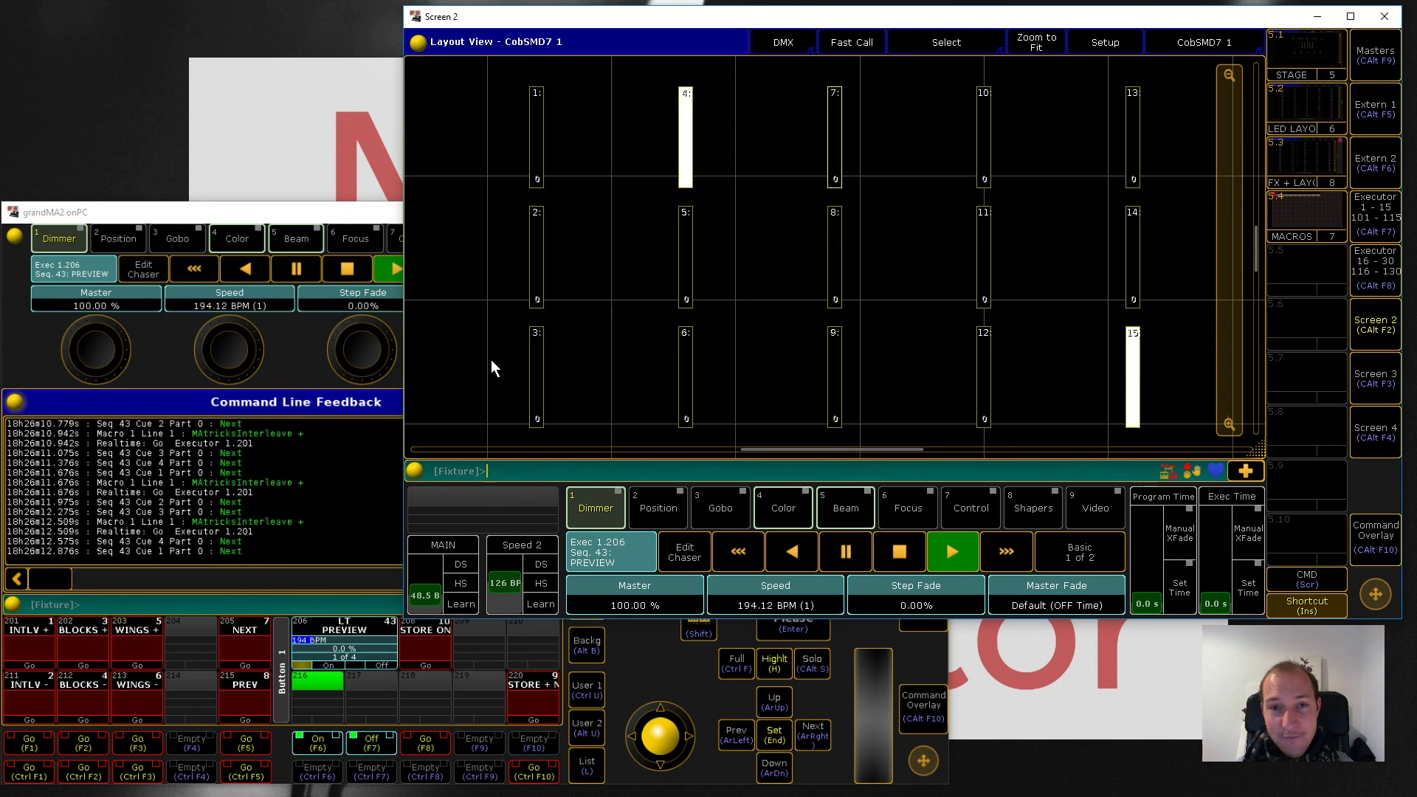
{"action": "key", "text": "F1"}
{"action": "key", "text": "F1"}
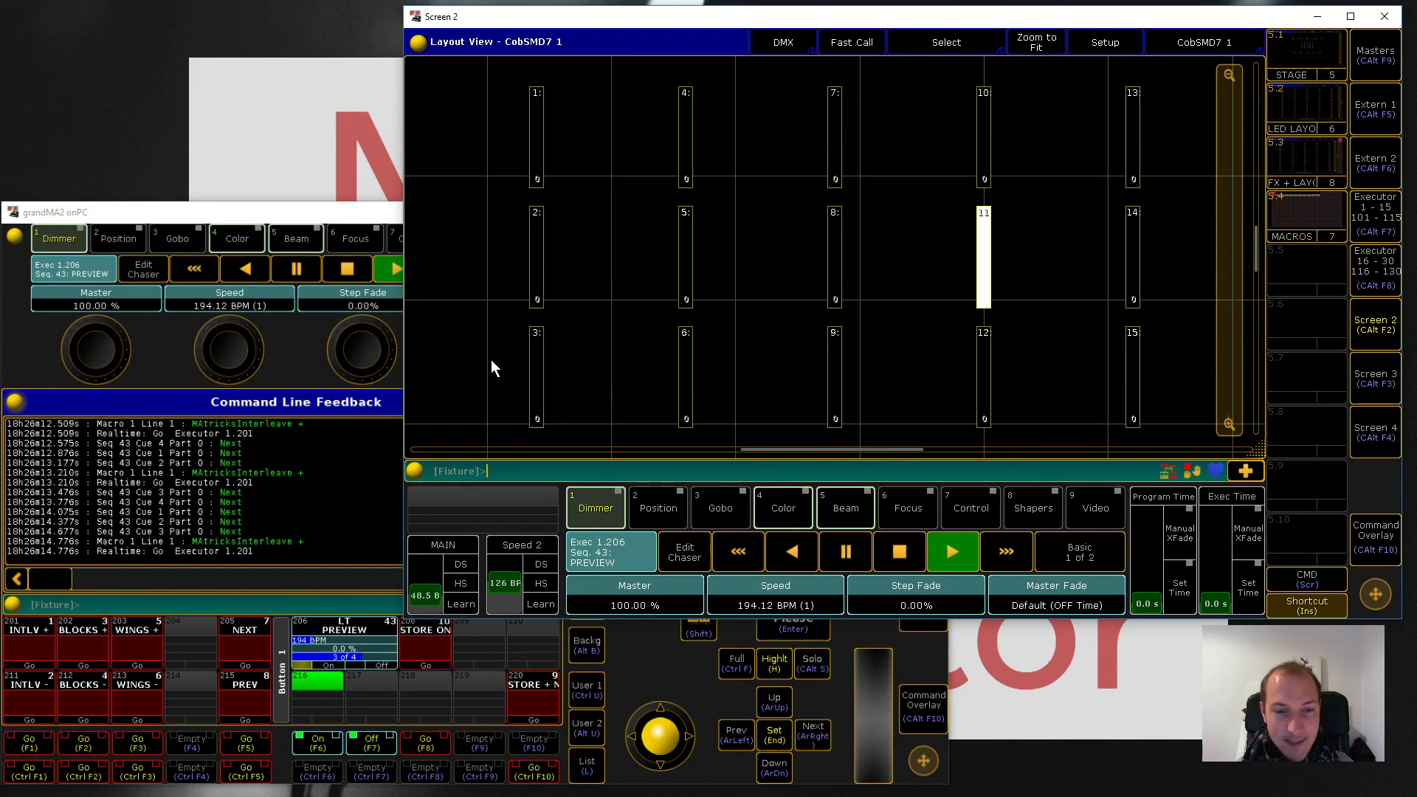
{"action": "key", "text": "F1"}
{"action": "key", "text": "F1"}
{"action": "key", "text": "F1"}
{"action": "key", "text": "F1"}
{"action": "key", "text": "F1"}
{"action": "key", "text": "F1"}
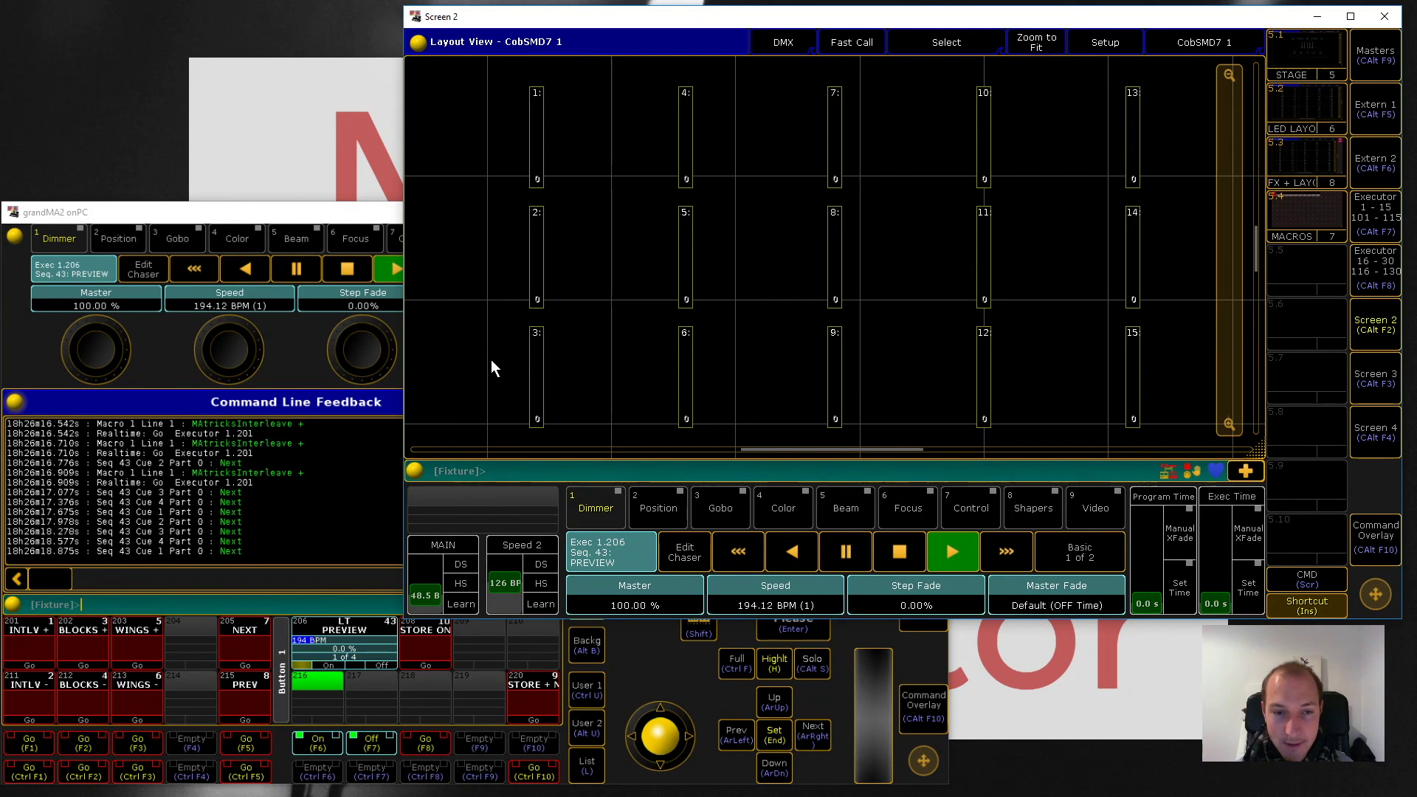
Step: Lower Interleave step by step with the INTLV - macro until whole columns of fixtures light together
{"action": "key", "text": "ctrl+F1"}
{"action": "key", "text": "ctrl+F1"}
{"action": "key", "text": "ctrl+F1"}
{"action": "key", "text": "ctrl+F1"}
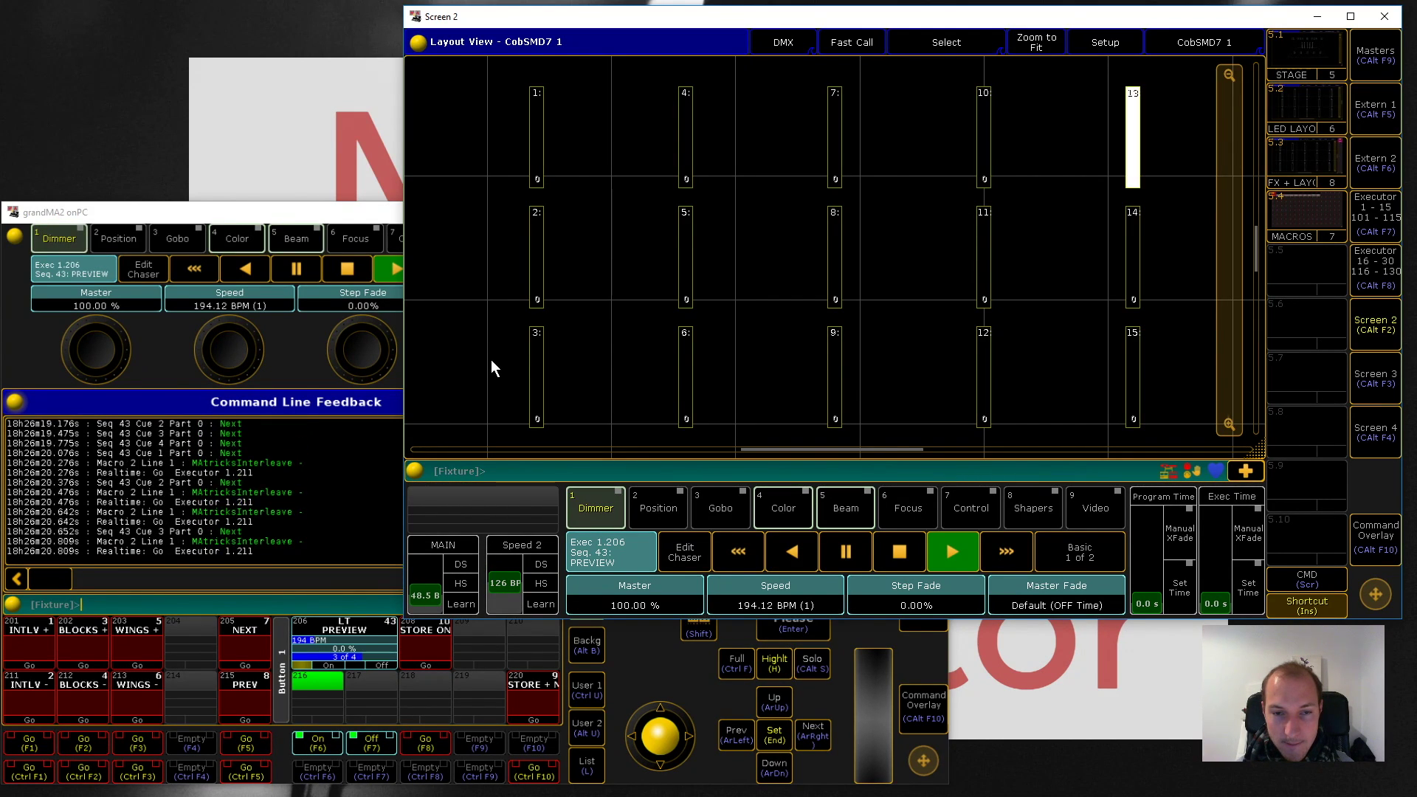
{"action": "key", "text": "ctrl+F1"}
{"action": "key", "text": "ctrl+F1"}
{"action": "key", "text": "ctrl+F1"}
{"action": "key", "text": "ctrl+F1"}
{"action": "key", "text": "ctrl+F1"}
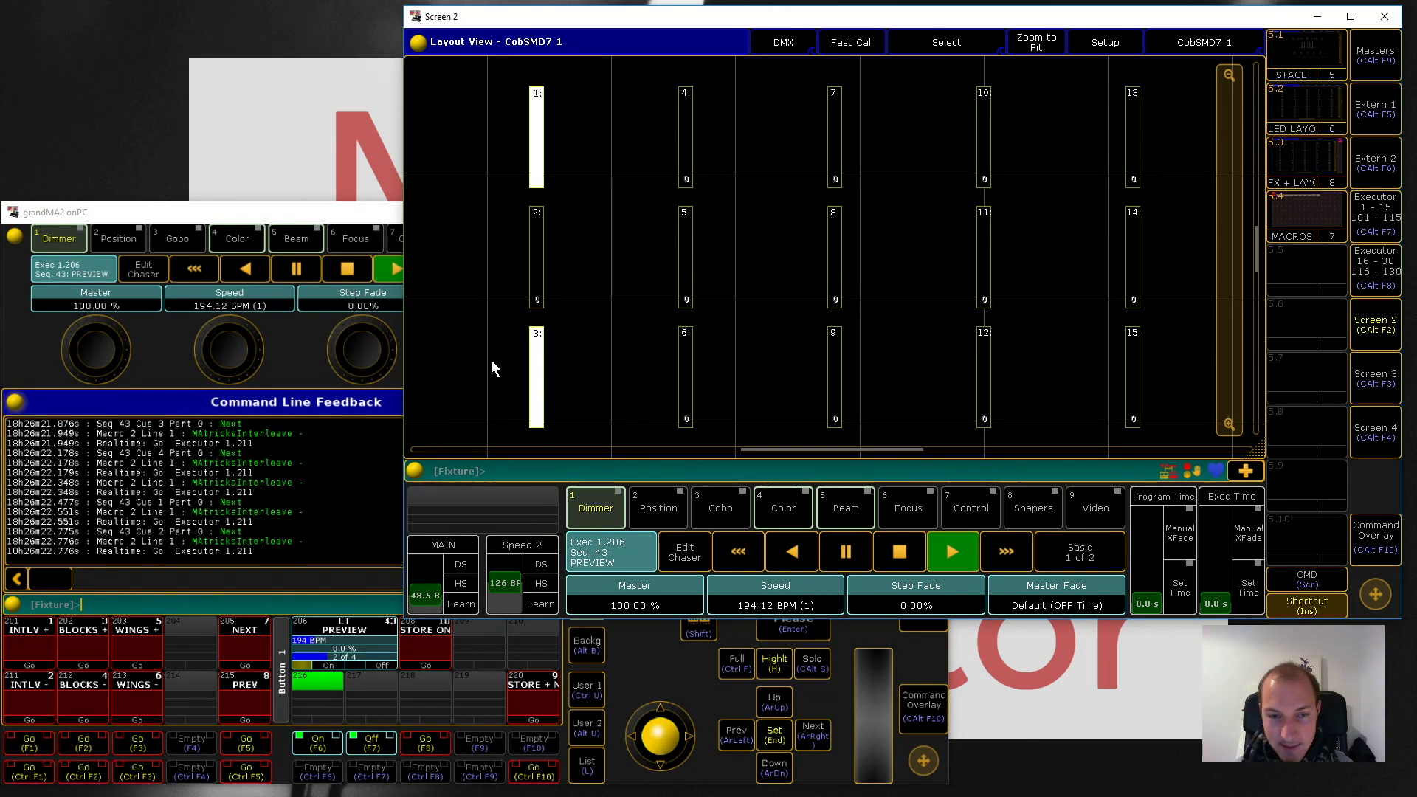
{"action": "key", "text": "ctrl+F1"}
{"action": "key", "text": "ctrl+F1"}
{"action": "key", "text": "ctrl+F1"}
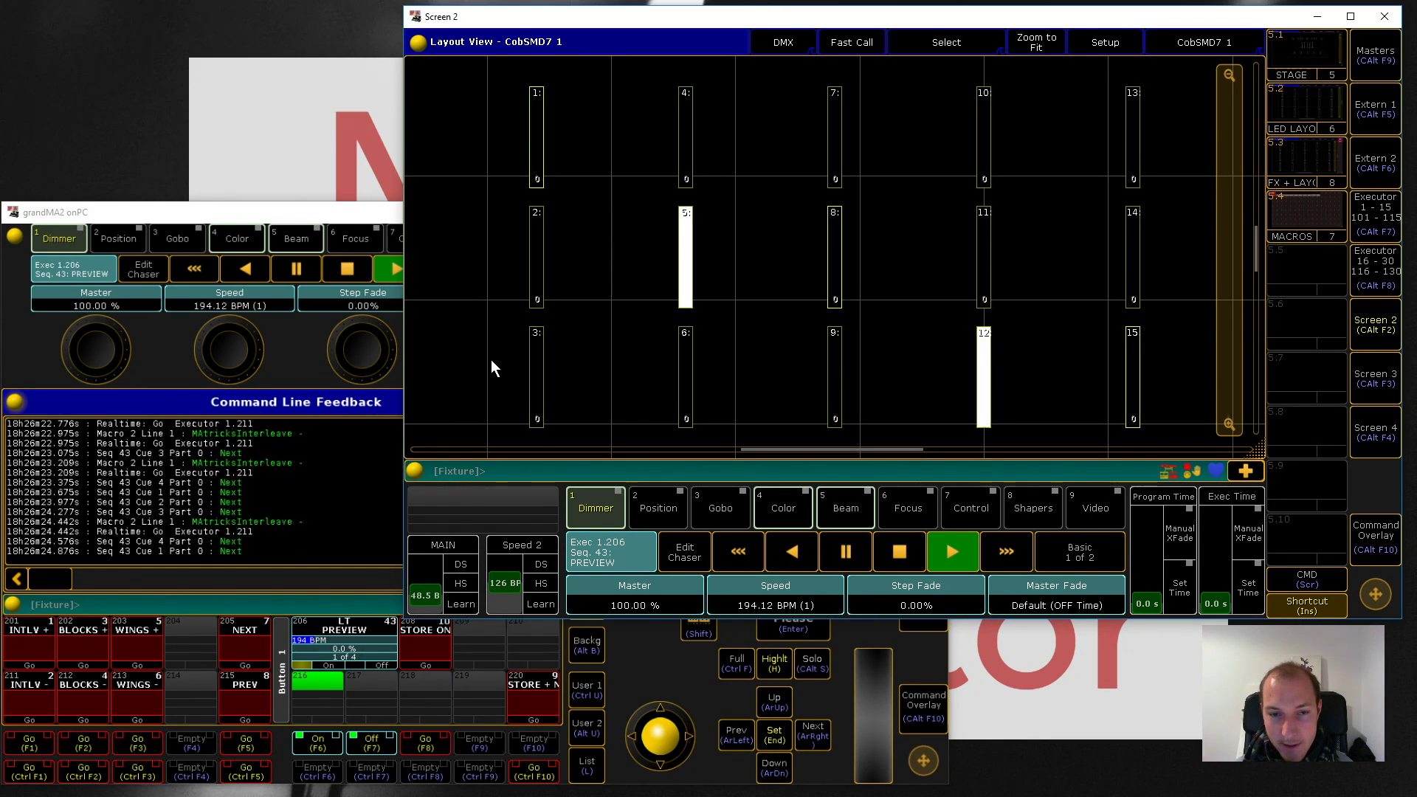
{"action": "key", "text": "ctrl+F1"}
{"action": "key", "text": "ctrl+F1"}
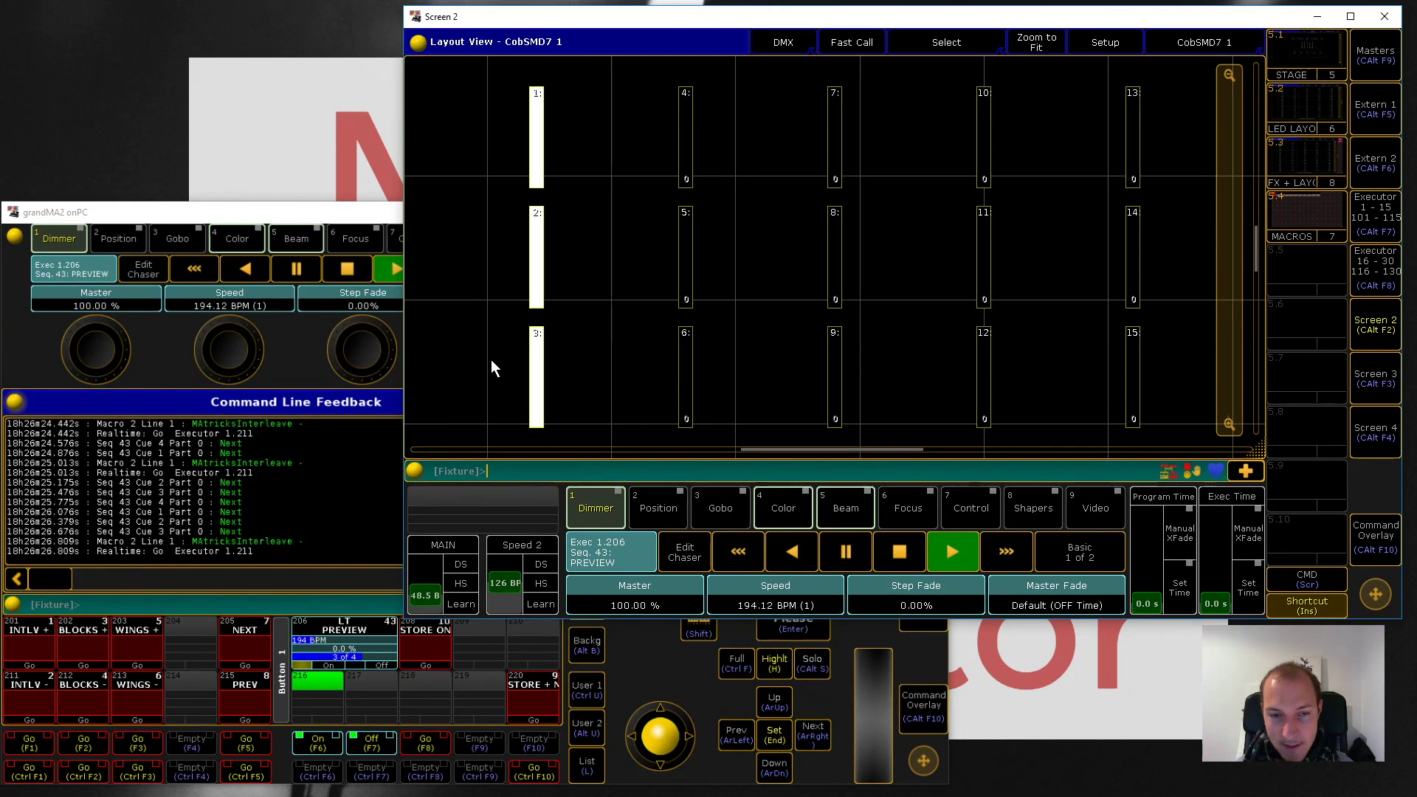
Step: Raise Interleave by two steps, then lower it with the INTLV - macro until it is off
{"action": "key", "text": "F1"}
{"action": "key", "text": "F1"}
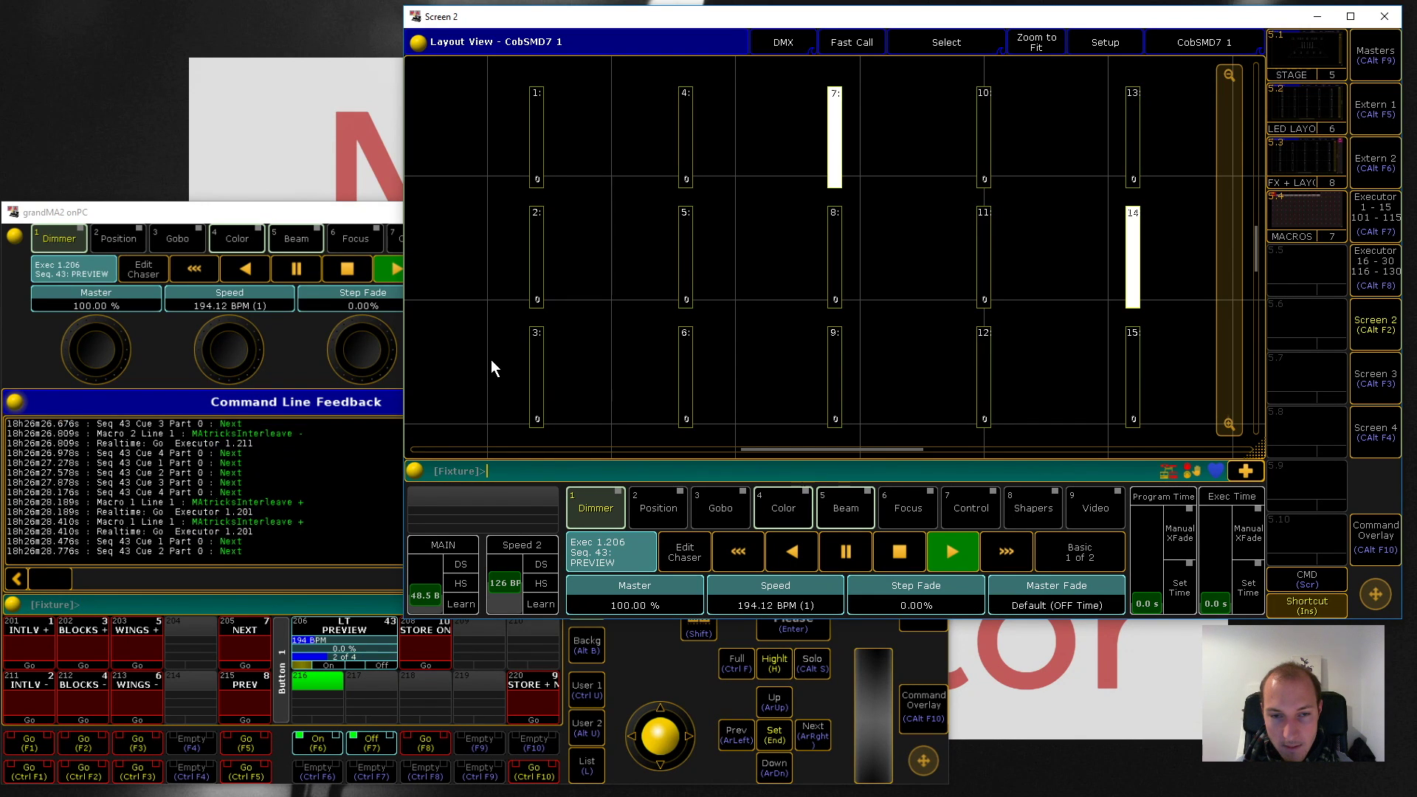
{"action": "key", "text": "ctrl+F1"}
{"action": "key", "text": "ctrl+F1"}
{"action": "key", "text": "ctrl+F1"}
{"action": "key", "text": "ctrl+F1"}
{"action": "key", "text": "ctrl+F1"}
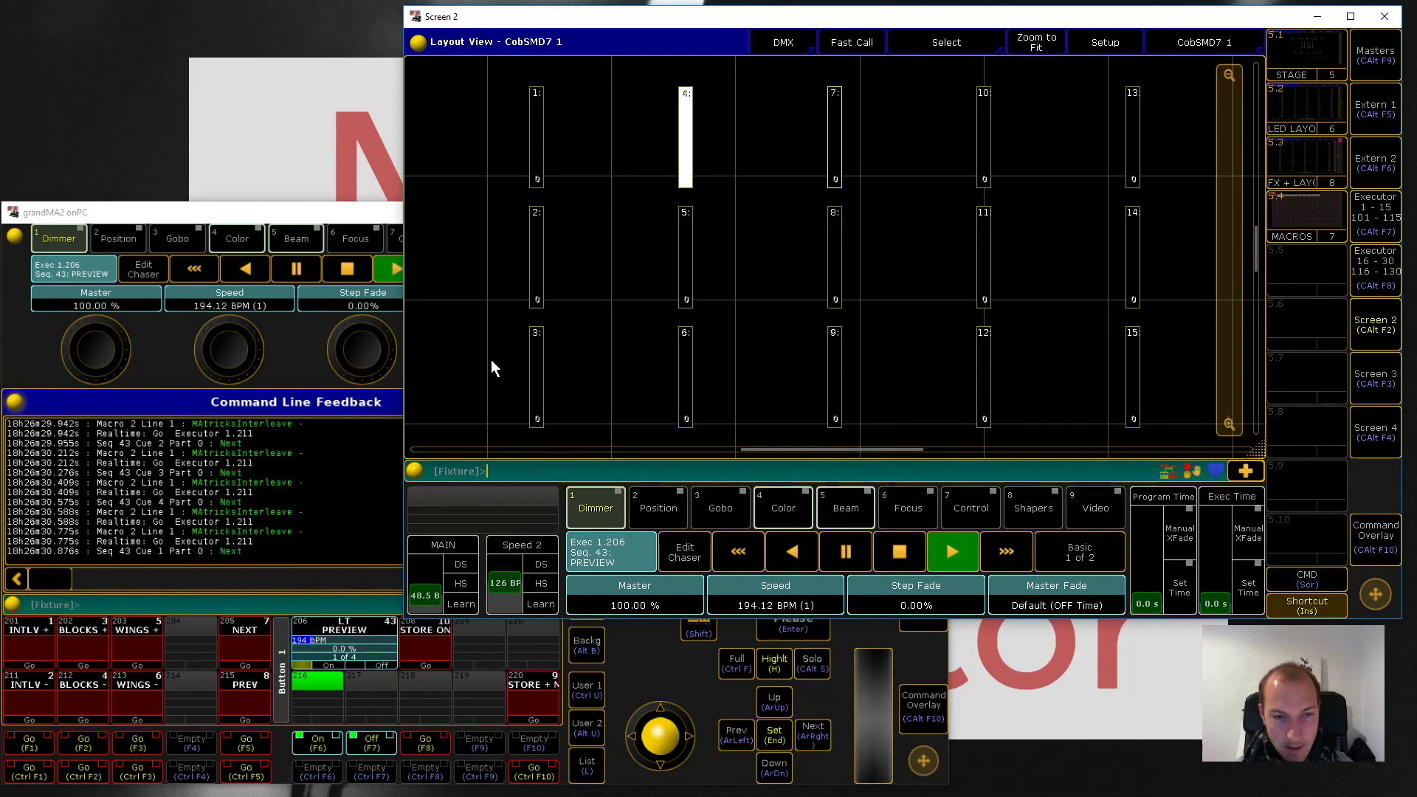
Step: Raise Wings by two steps with the WINGS + macro and add two Blocks steps with the BLOCKS + macro
{"action": "key", "text": "F3"}
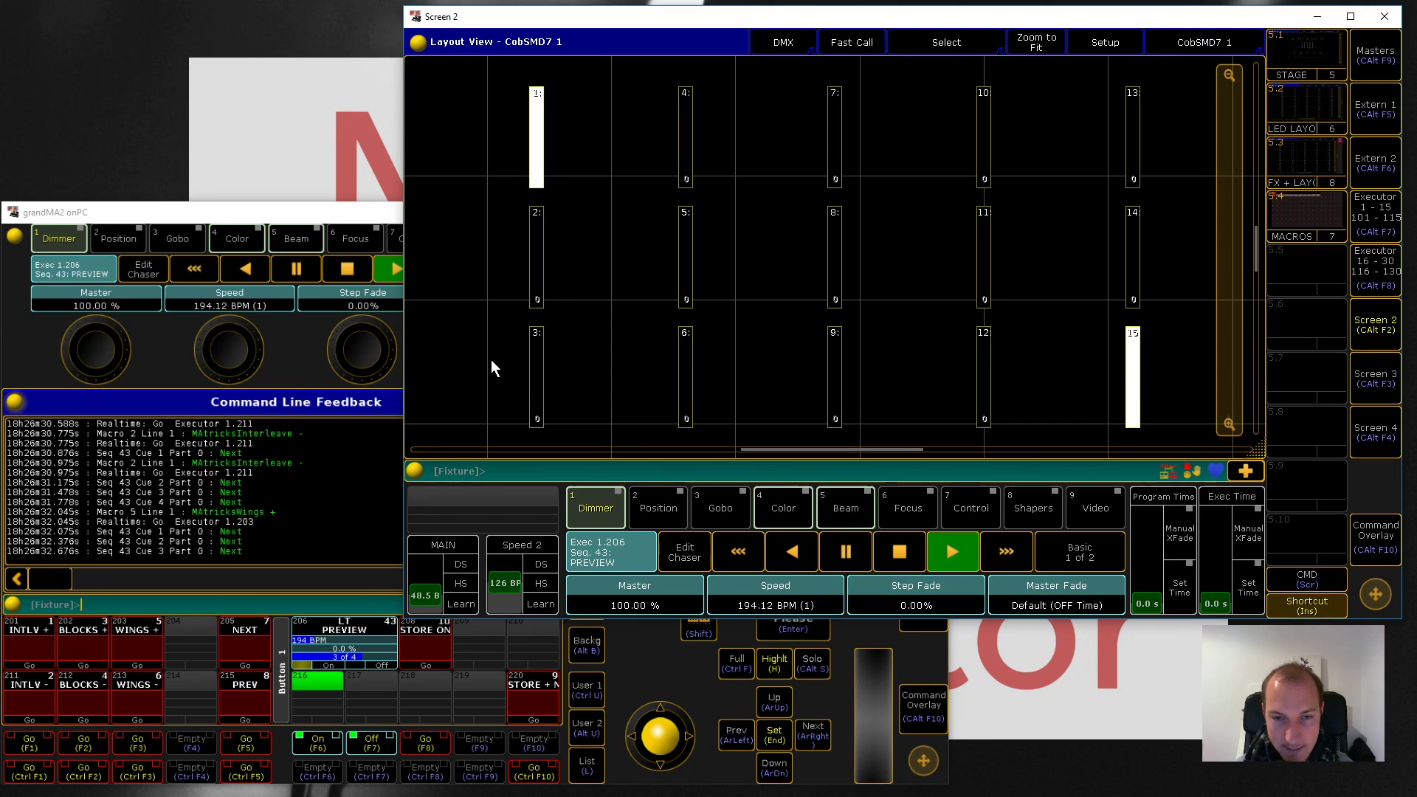
{"action": "key", "text": "F3"}
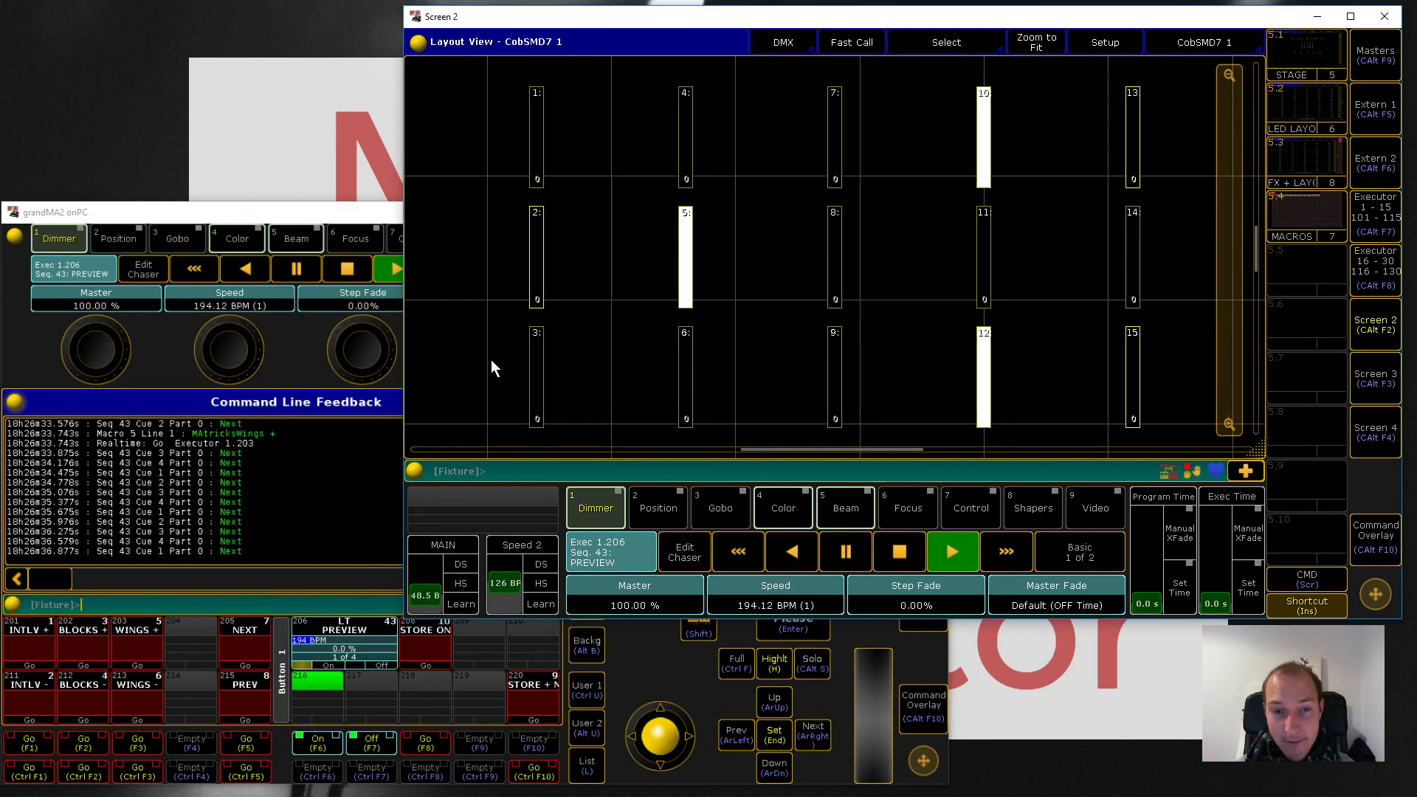
{"action": "key", "text": "F2"}
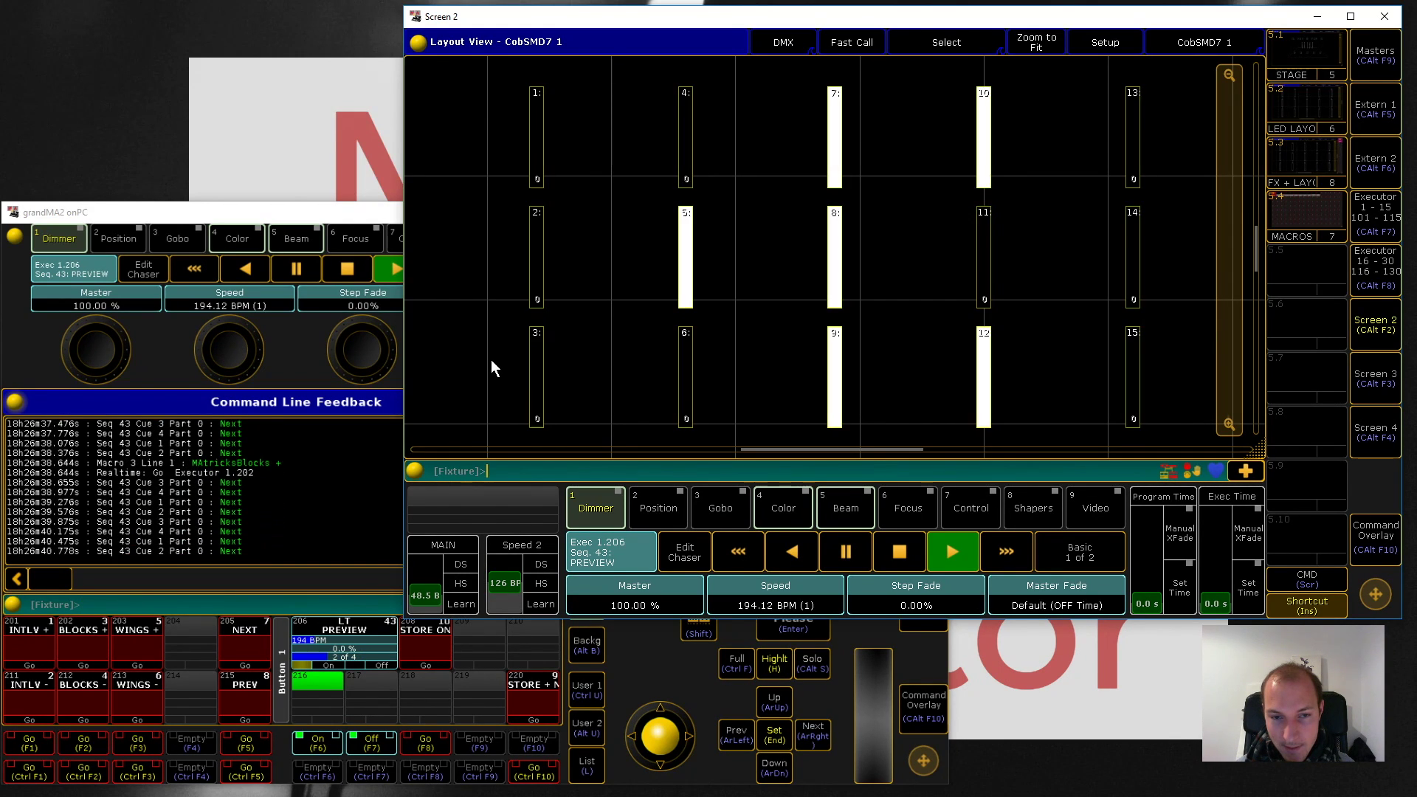
{"action": "key", "text": "F2"}
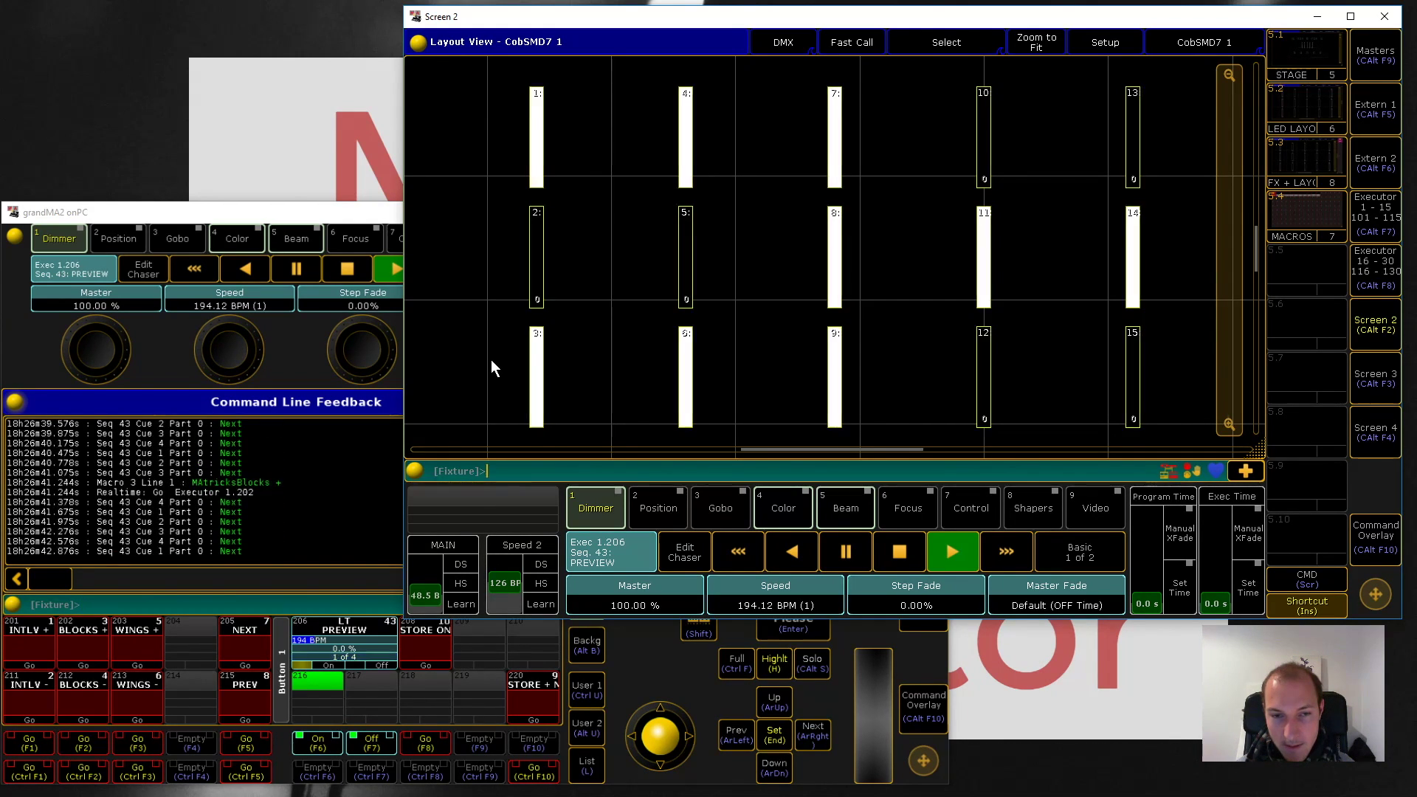
Step: Lower Blocks by three steps with the BLOCKS - macro, keeping the Wings setting active
{"action": "key", "text": "ctrl+F2"}
{"action": "key", "text": "ctrl+F2"}
{"action": "key", "text": "ctrl+F2"}
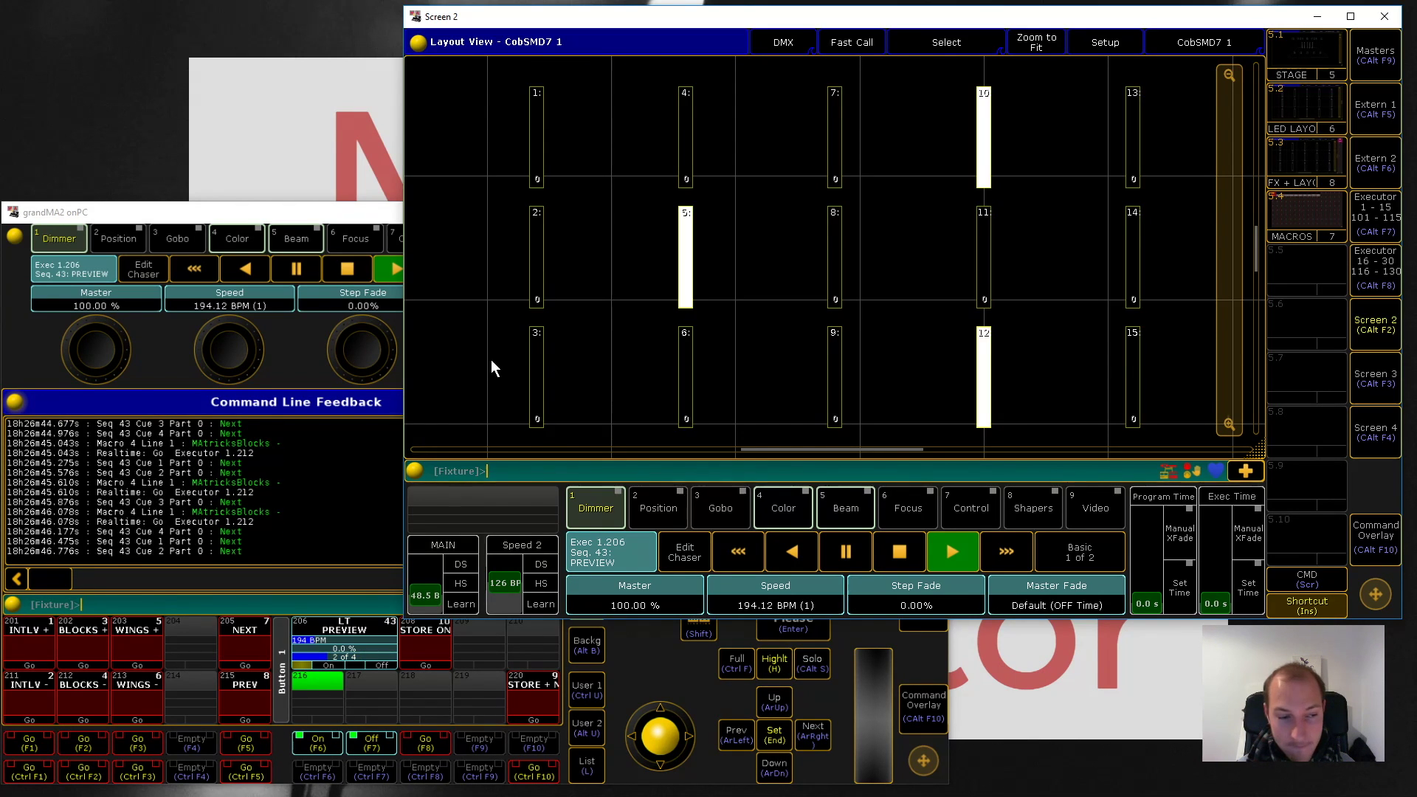
Step: Raise Wings one step at a time with the WINGS + macro through increasingly fine mirrored splits of the selection
{"action": "key", "text": "F3"}
{"action": "key", "text": "F3"}
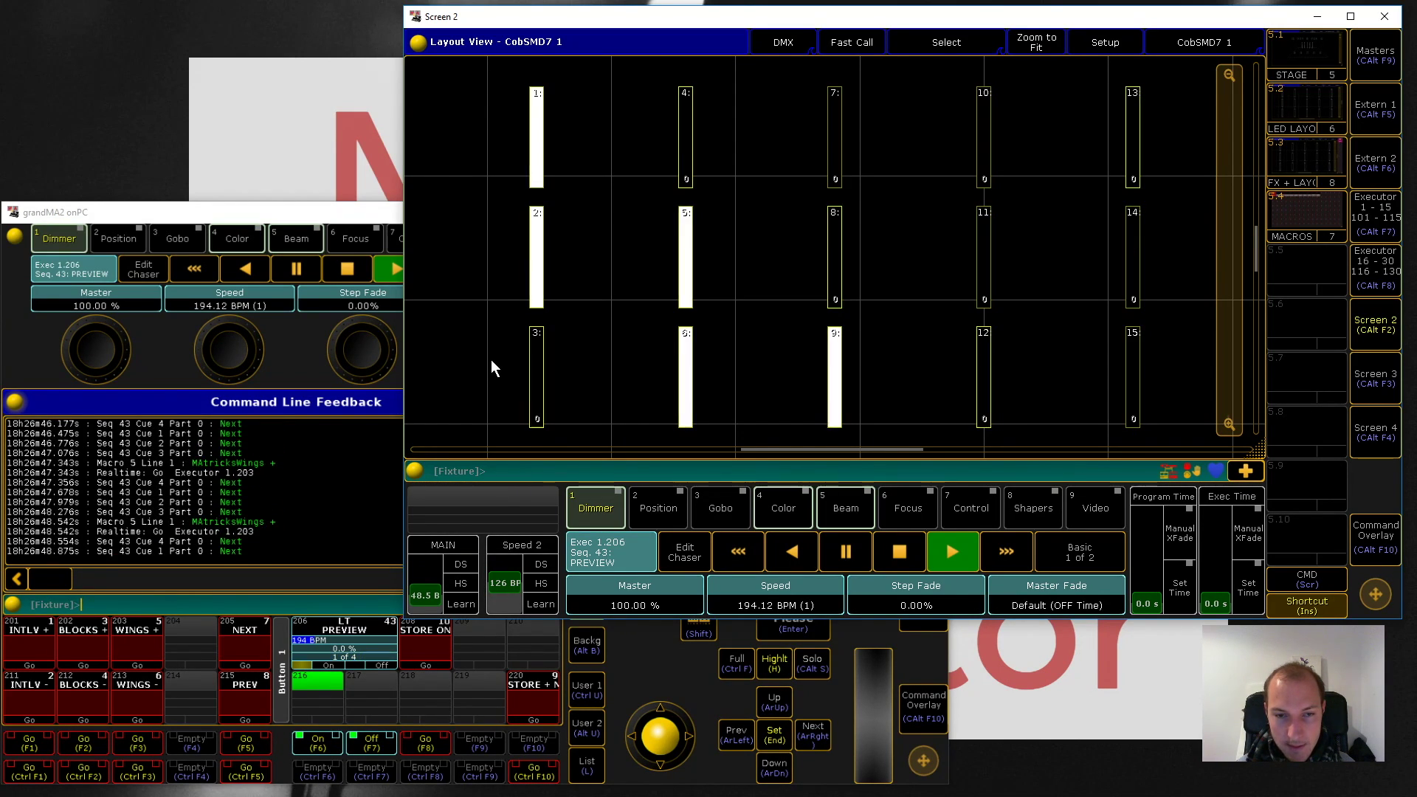
{"action": "key", "text": "F3"}
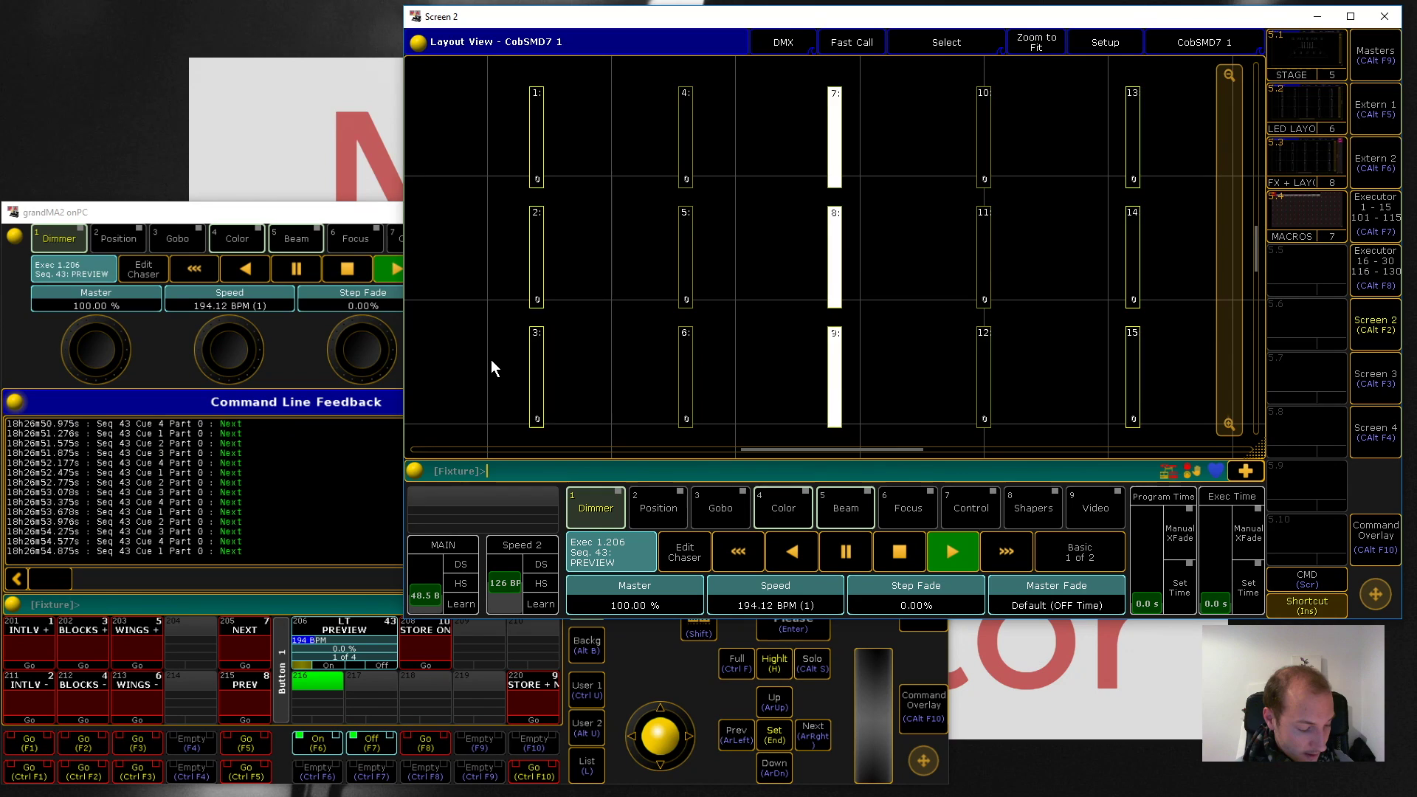
{"action": "key", "text": "F3"}
{"action": "key", "text": "F3"}
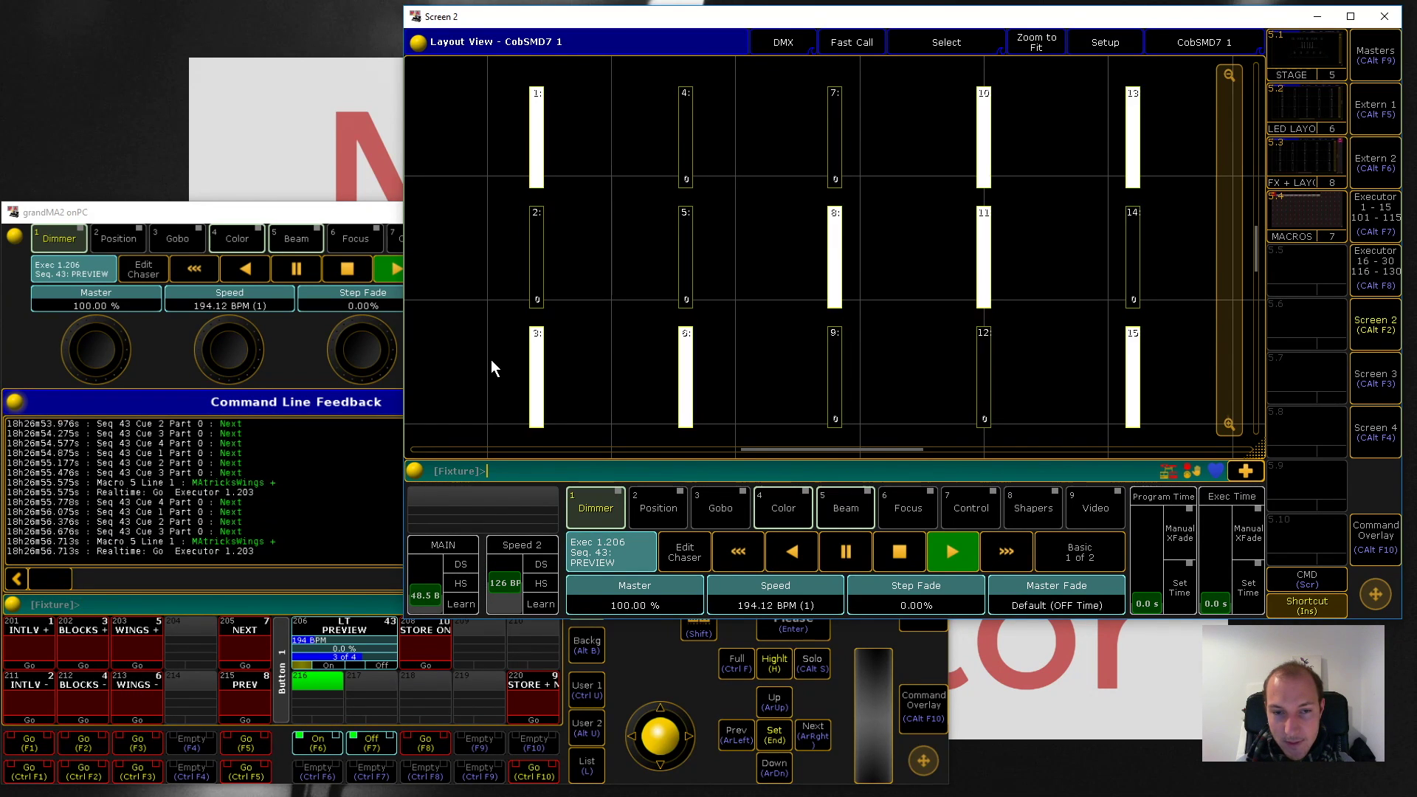
{"action": "key", "text": "F3"}
{"action": "key", "text": "F3"}
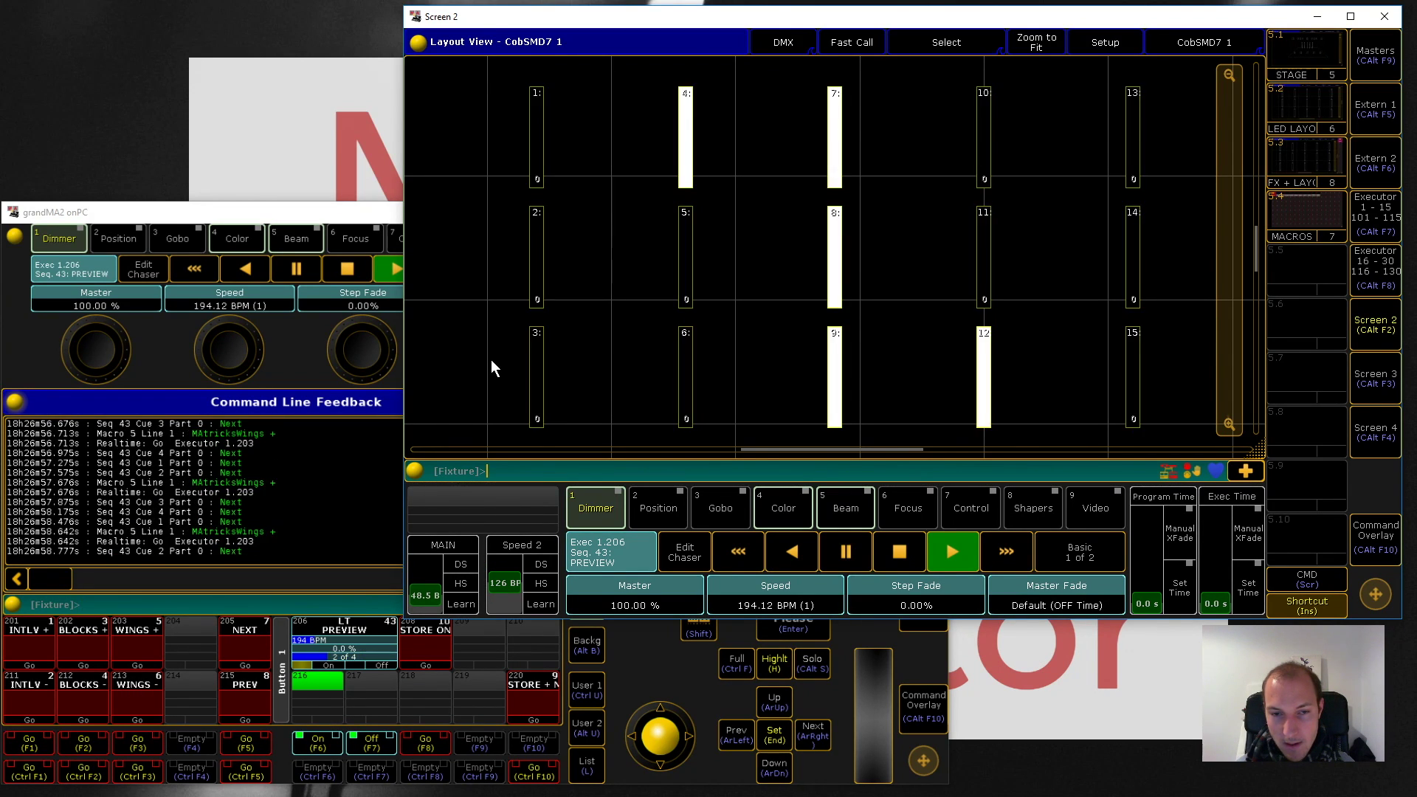
{"action": "key", "text": "F3"}
{"action": "key", "text": "F3"}
{"action": "key", "text": "F3"}
{"action": "key", "text": "F3"}
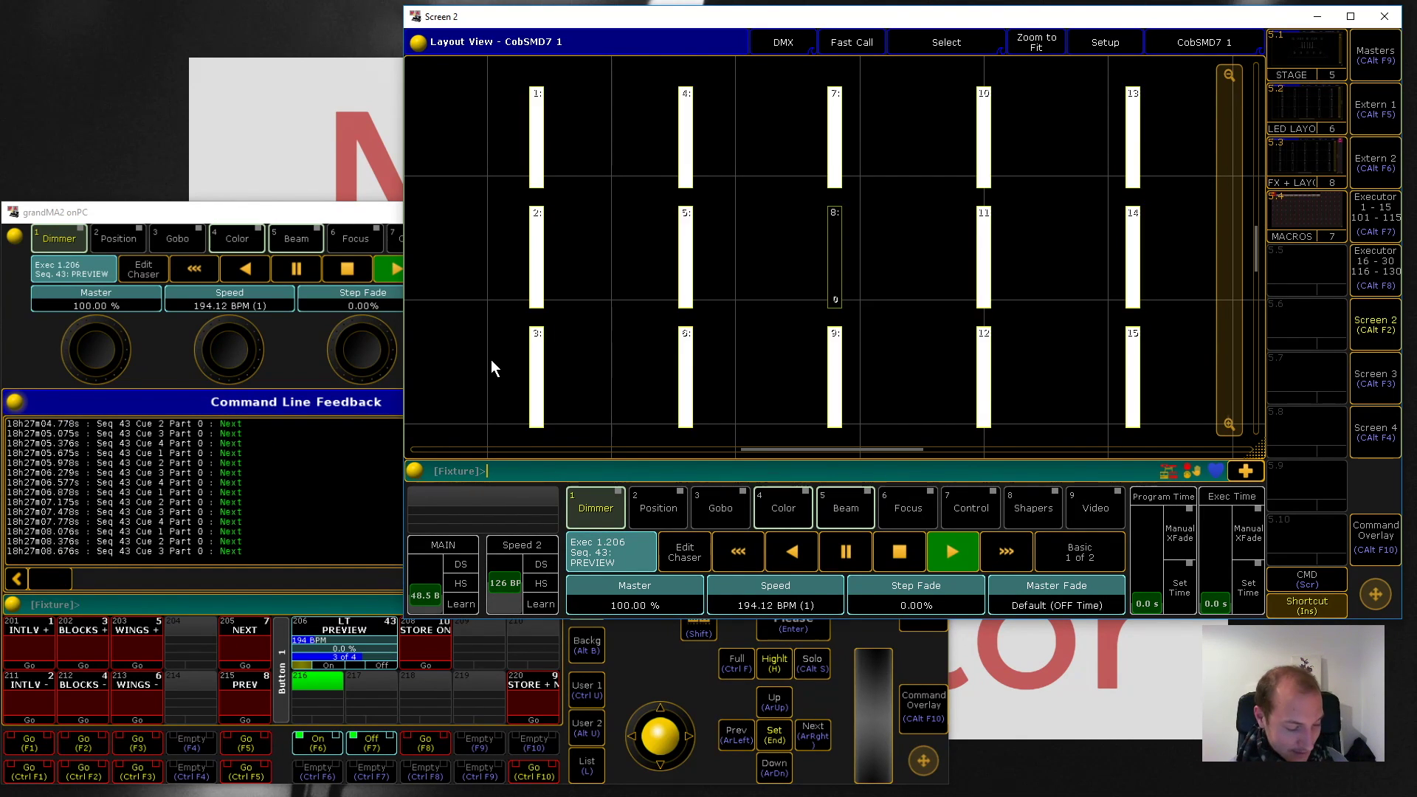
Step: Lower Wings with the WINGS - macro until PREVIEW steps through single fixtures again
{"action": "key", "text": "F3"}
{"action": "key", "text": "F3"}
{"action": "key", "text": "F3"}
{"action": "key", "text": "F3"}
{"action": "key", "text": "F3"}
{"action": "key", "text": "F3"}
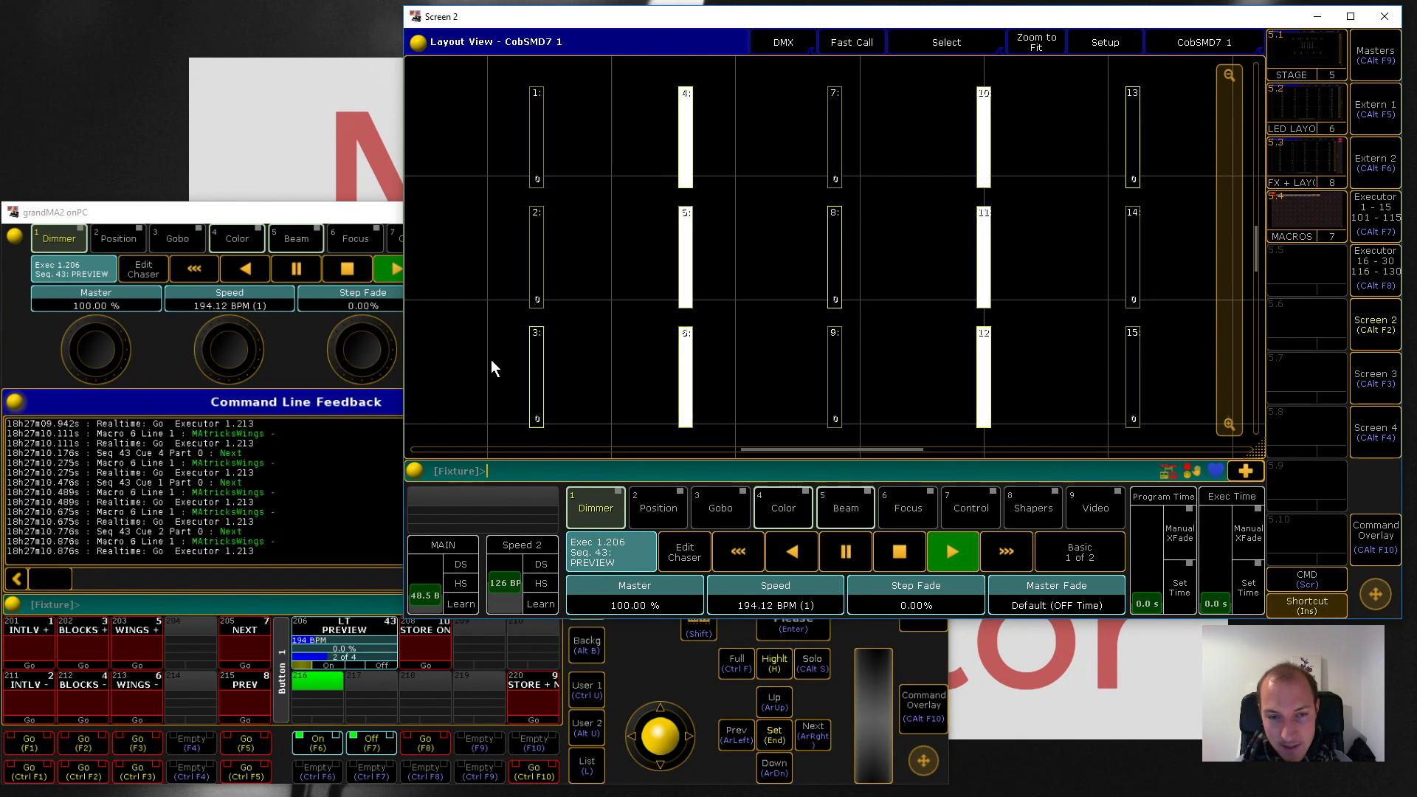
{"action": "key", "text": "ctrl+F3"}
{"action": "key", "text": "ctrl+F3"}
{"action": "key", "text": "ctrl+F3"}
{"action": "key", "text": "ctrl+F3"}
{"action": "key", "text": "ctrl+F3"}
{"action": "key", "text": "ctrl+F3"}
{"action": "key", "text": "ctrl+F3"}
{"action": "key", "text": "ctrl+F3"}
{"action": "key", "text": "ctrl+F3"}
{"action": "key", "text": "ctrl+F3"}
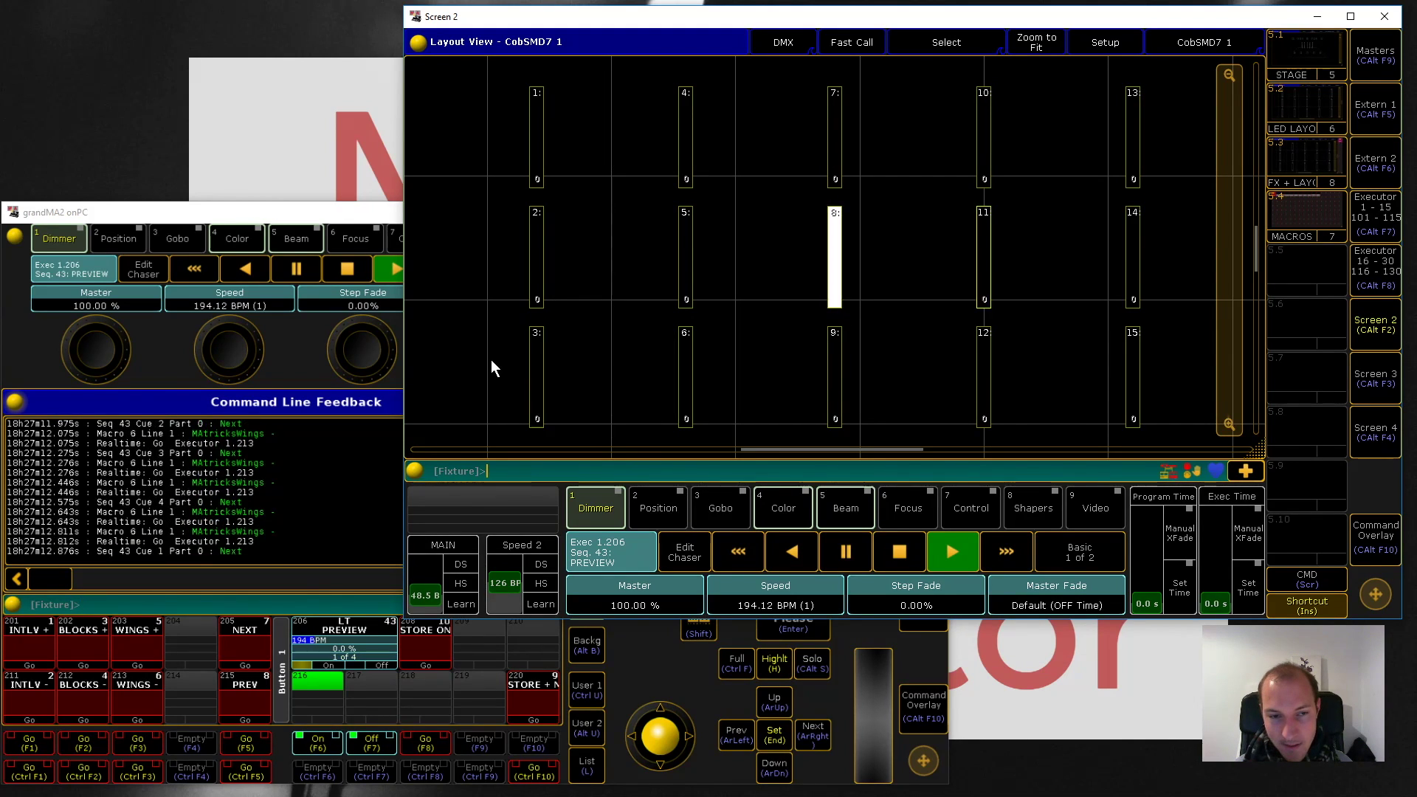
{"action": "key", "text": "ctrl+F3"}
{"action": "key", "text": "ctrl+F3"}
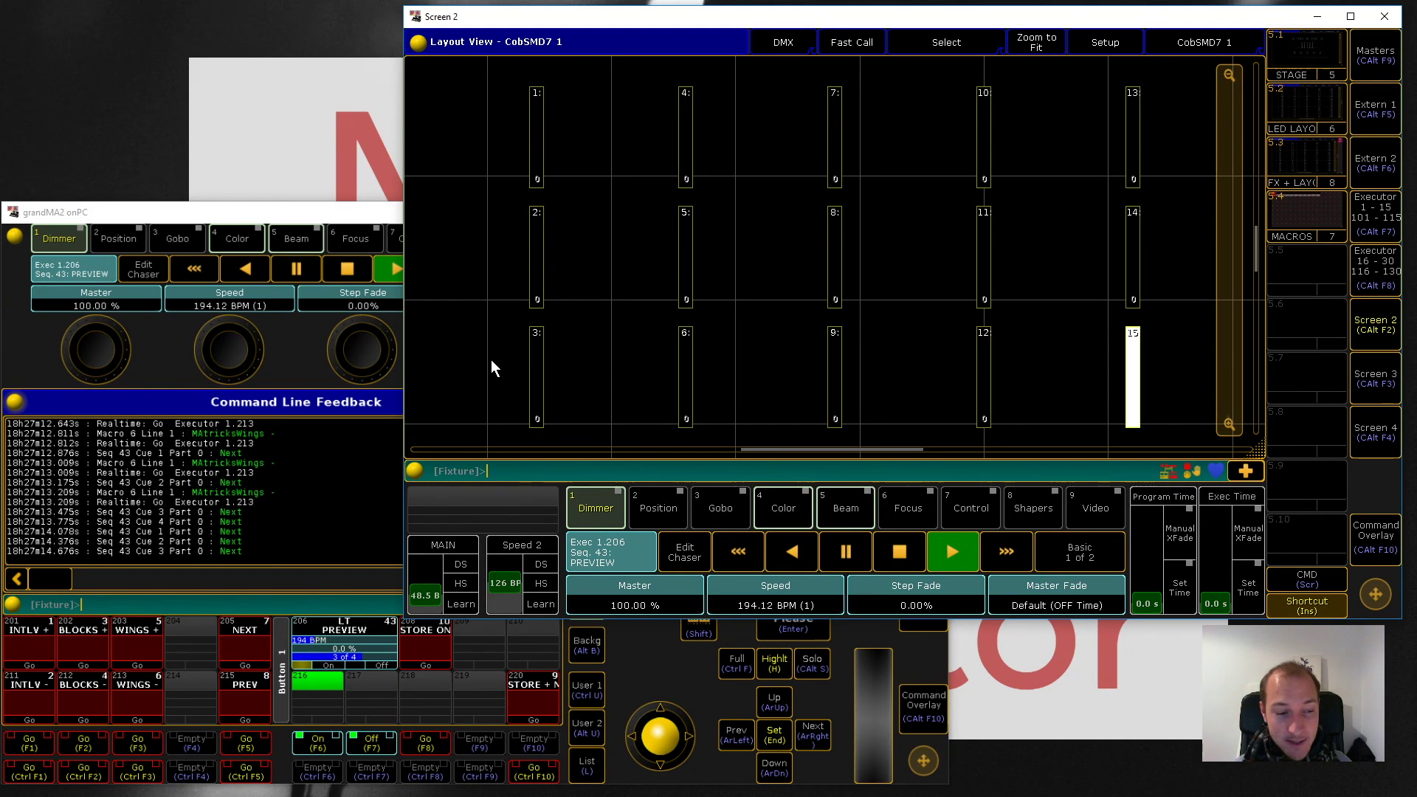
Step: Raise Blocks by seven steps with the BLOCKS + macro to group the selected fixtures into larger blocks
{"action": "key", "text": "F2"}
{"action": "key", "text": "F2"}
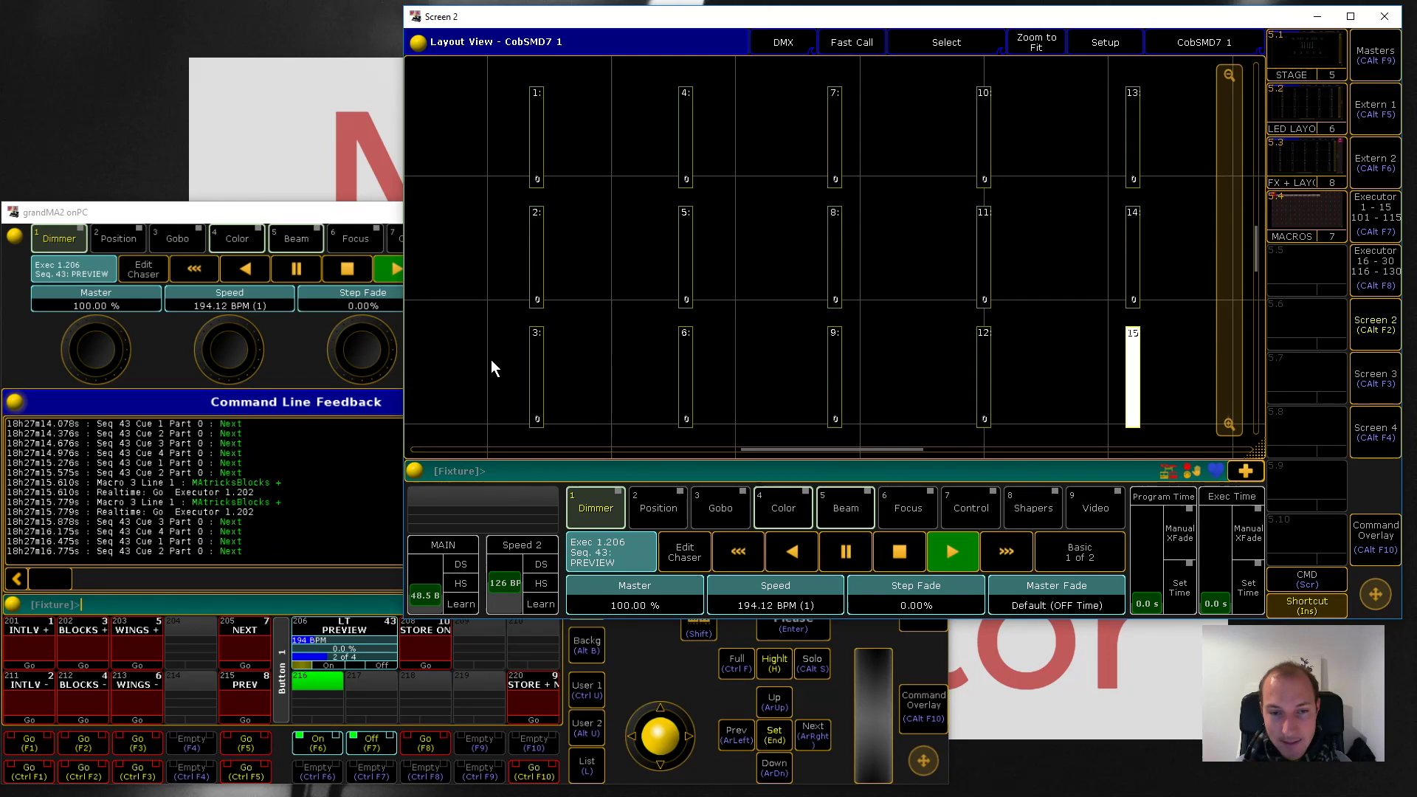
{"action": "key", "text": "F2"}
{"action": "key", "text": "F2"}
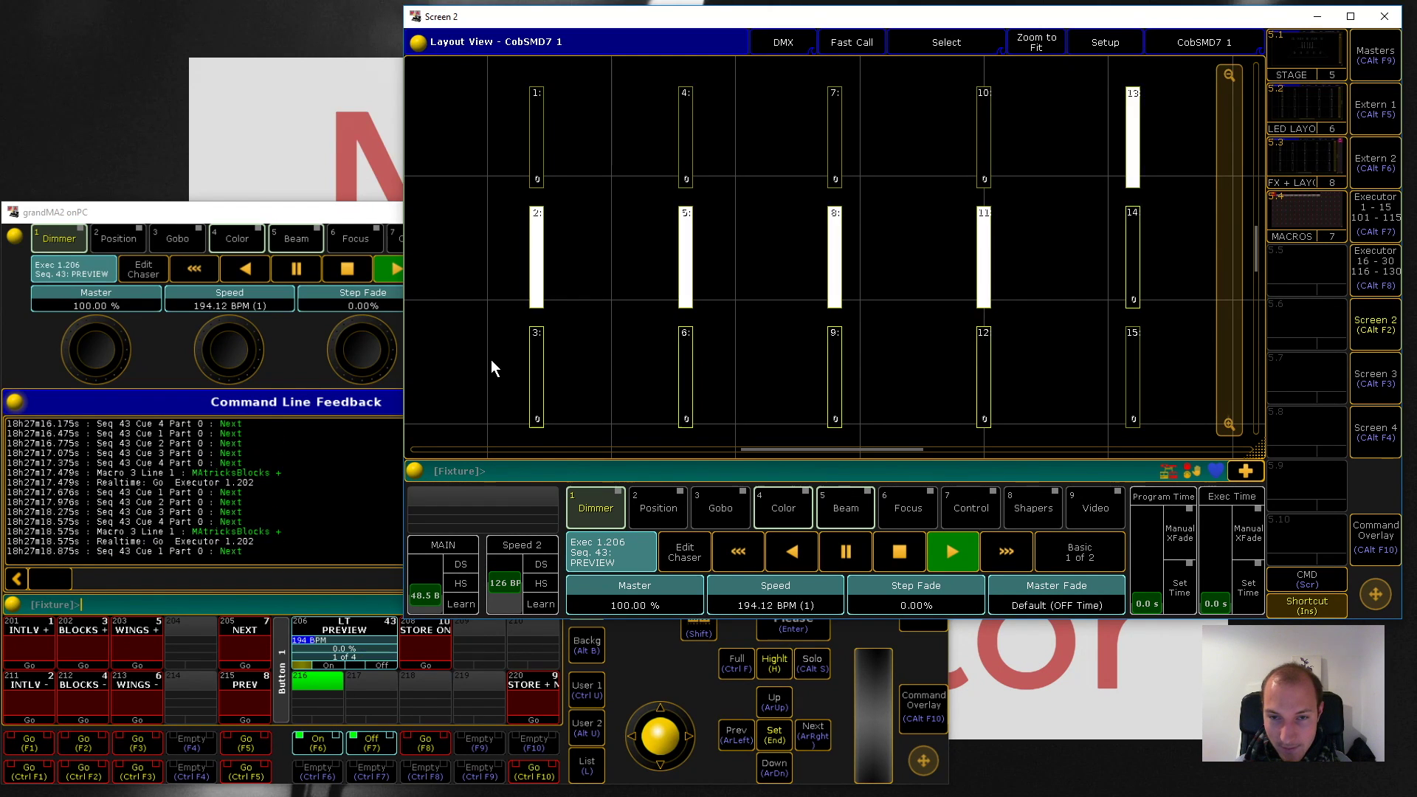
{"action": "key", "text": "F2"}
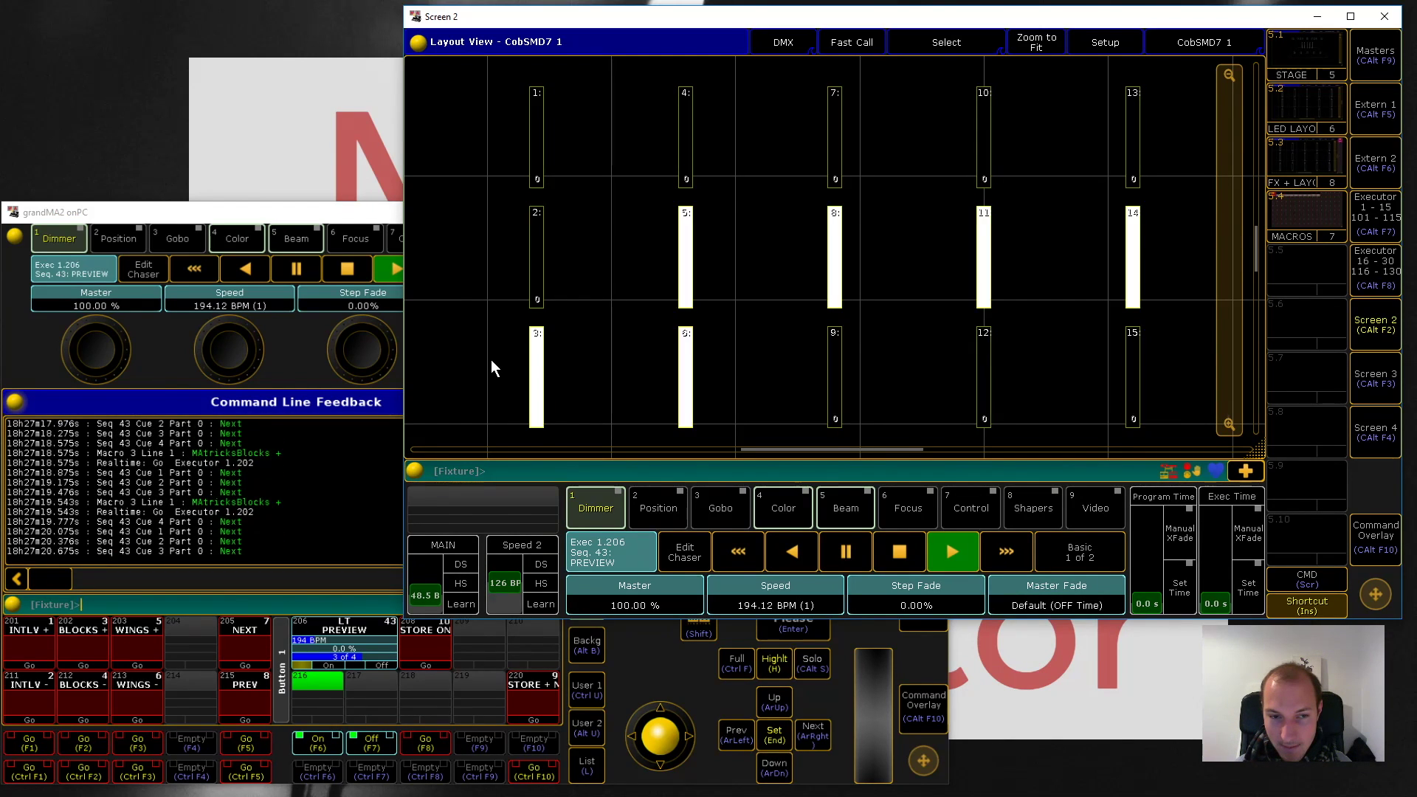
{"action": "key", "text": "F2"}
{"action": "key", "text": "F2"}
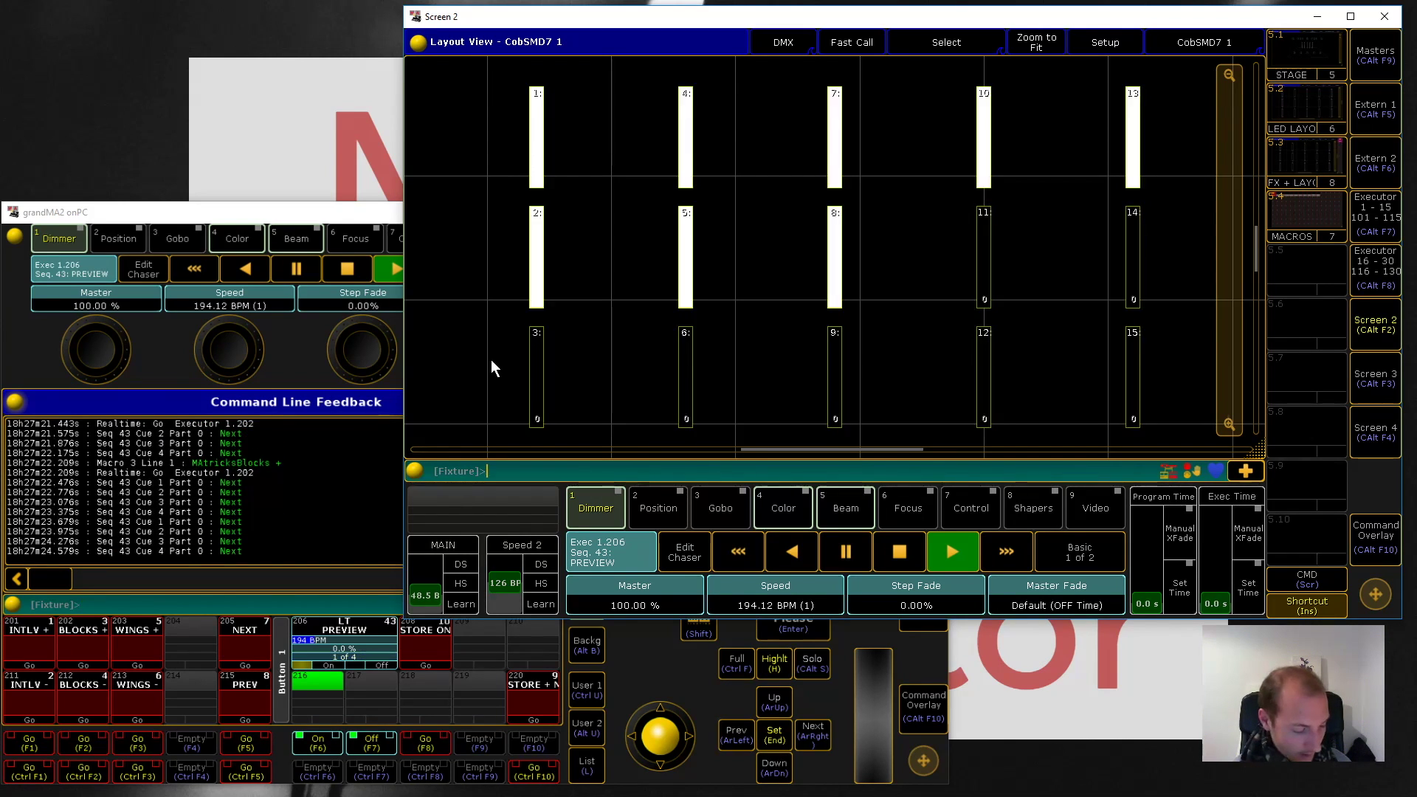
Step: Lower Blocks with the BLOCKS - macro until PREVIEW steps through single fixtures
{"action": "key", "text": "ctrl+F2"}
{"action": "key", "text": "ctrl+F2"}
{"action": "key", "text": "ctrl+F2"}
{"action": "key", "text": "ctrl+F2"}
{"action": "key", "text": "ctrl+F2"}
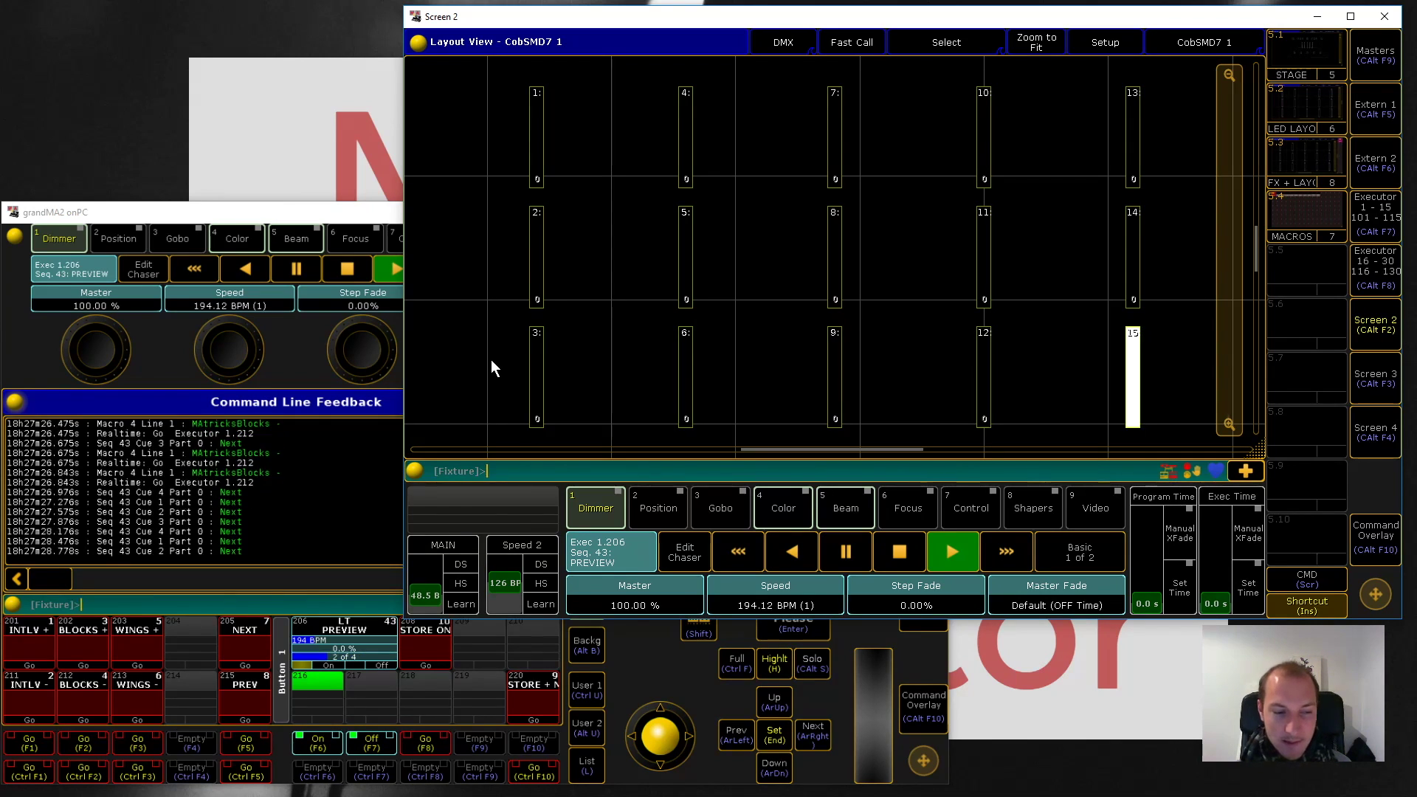
Step: Raise Interleave by three steps with the INTLV + macro and switch off the PREVIEW sequence
{"action": "key", "text": "F1"}
{"action": "key", "text": "F1"}
{"action": "key", "text": "F1"}
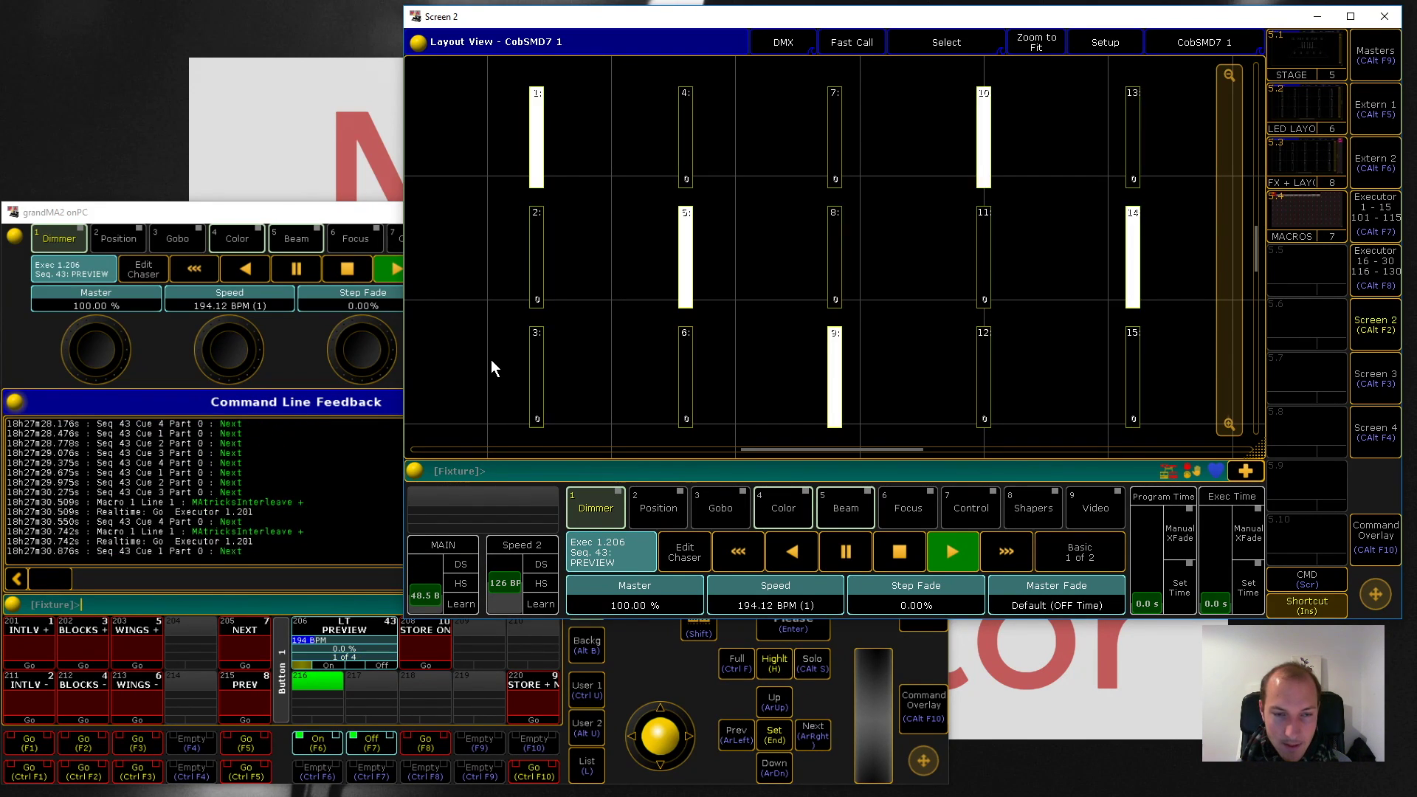
{"action": "left_click", "coordinate": [382, 664]}
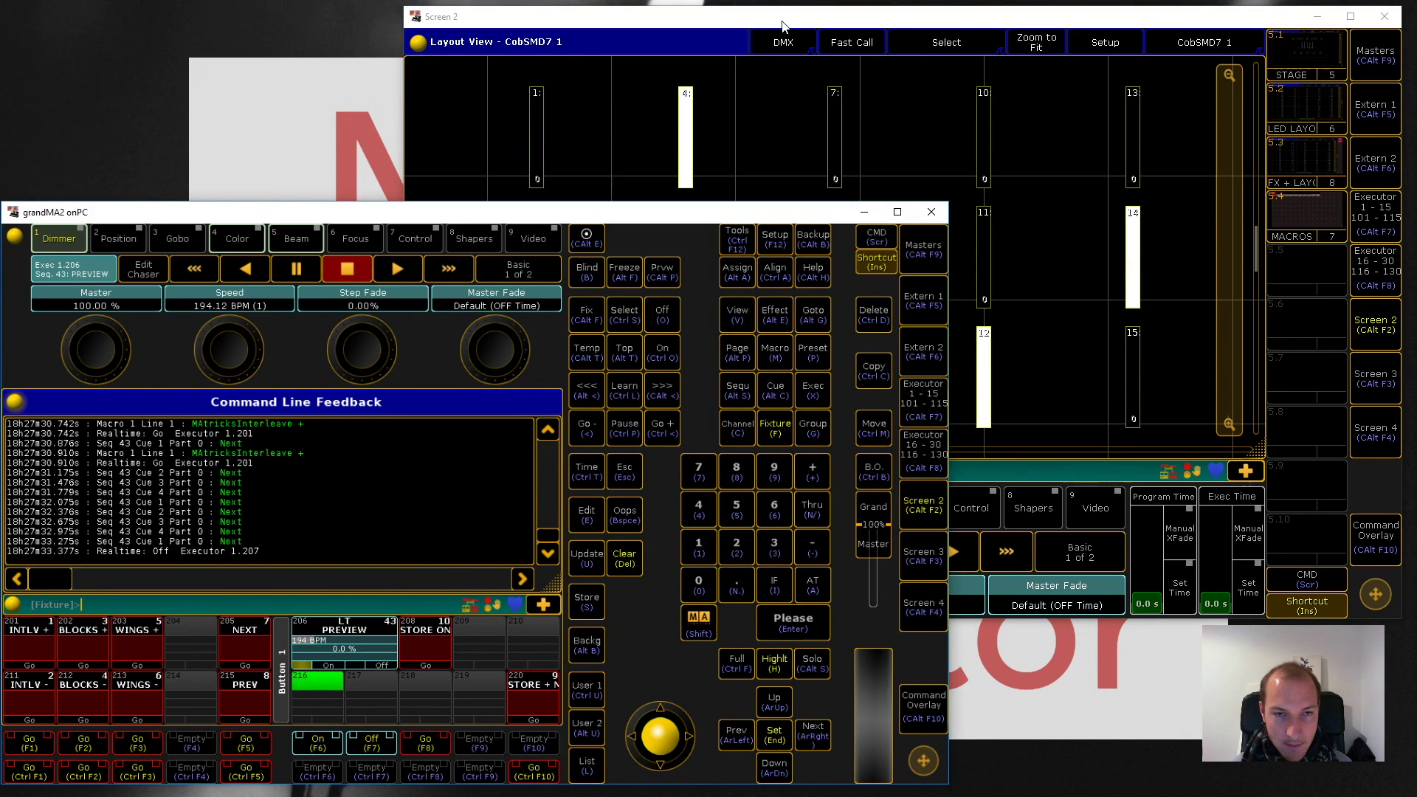
Step: Lower Interleave by four steps with the INTLV - macro while watching the layout on Screen 2
{"action": "left_click", "coordinate": [784, 26]}
{"action": "key", "text": "ctrl+F1"}
{"action": "key", "text": "ctrl+F1"}
{"action": "key", "text": "ctrl+F1"}
{"action": "key", "text": "ctrl+F1"}
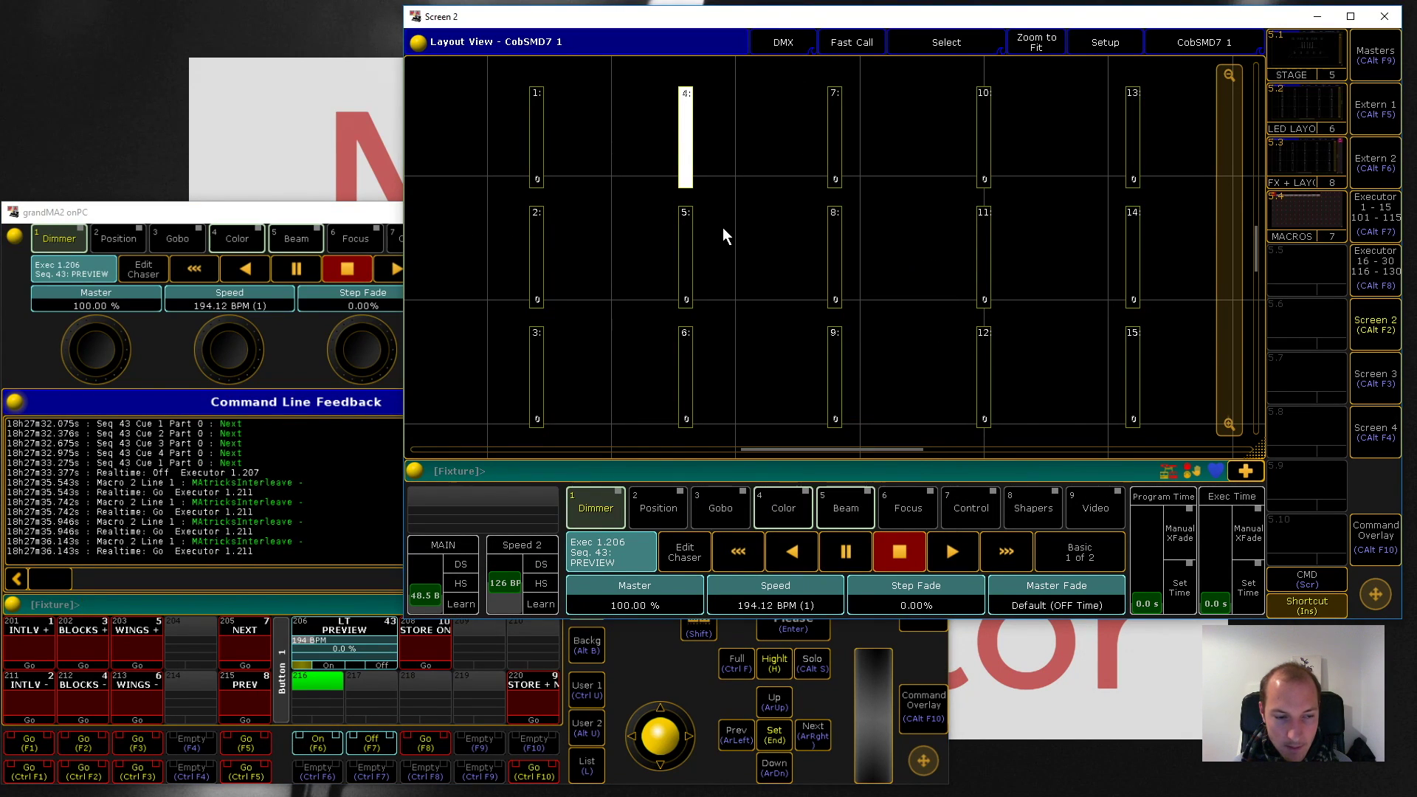
Step: Step the selection forward twice with the NEXT macro and back three times with the PREV macro
{"action": "key", "text": "F5"}
{"action": "key", "text": "F5"}
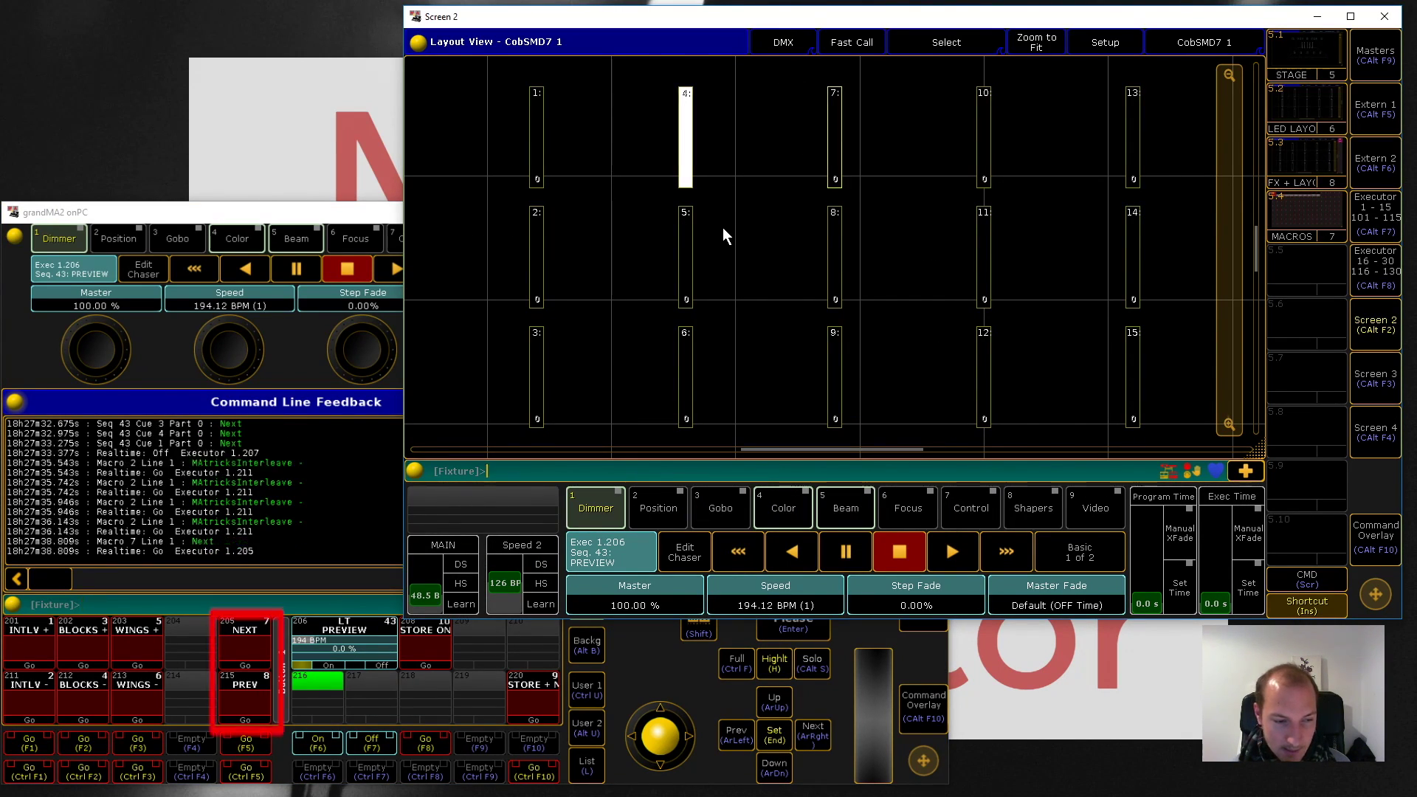
{"action": "key", "text": "ctrl+F5"}
{"action": "key", "text": "ctrl+F5"}
{"action": "key", "text": "ctrl+F5"}
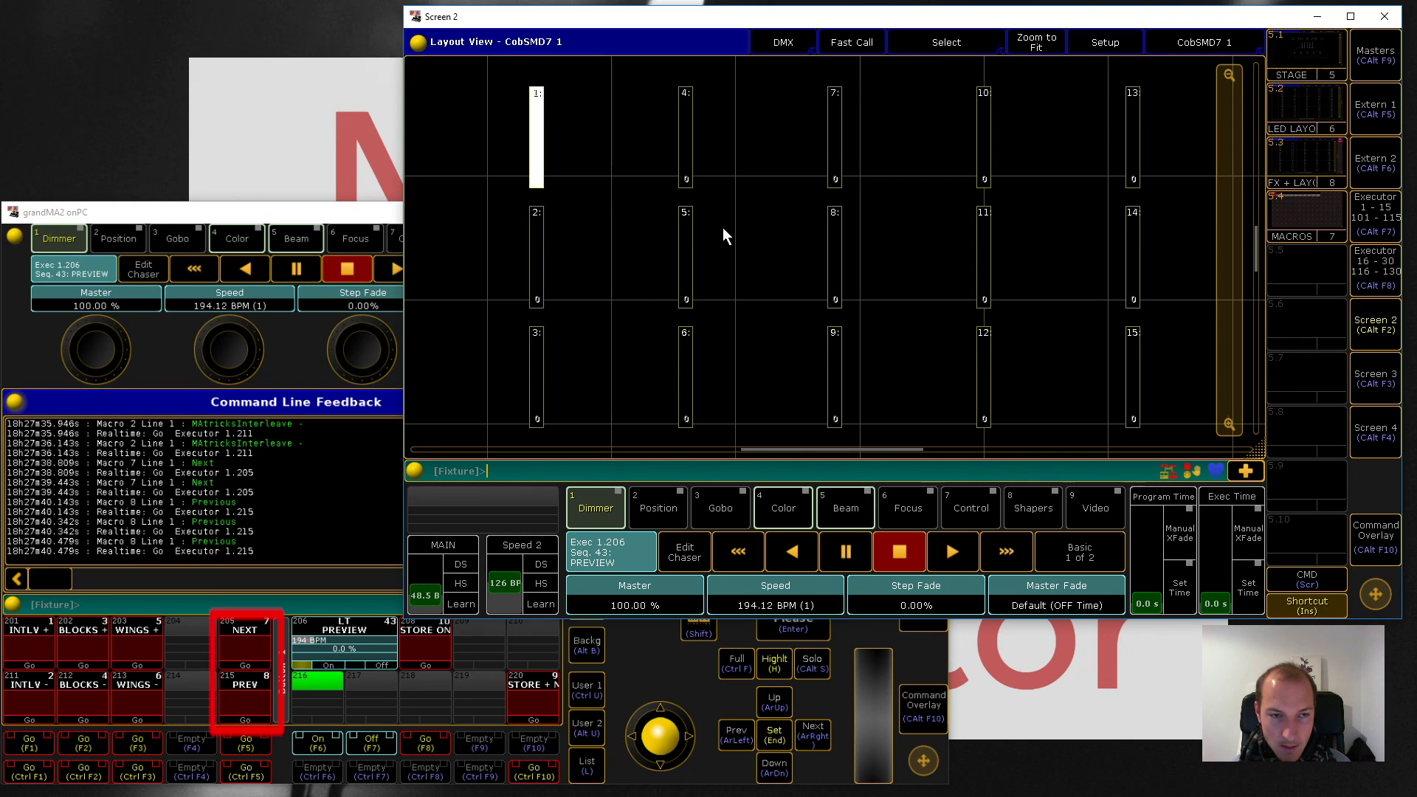
Step: Raise Interleave by two steps with the INTLV + macro and advance through the resulting groups with NEXT
{"action": "key", "text": "F1"}
{"action": "key", "text": "F1"}
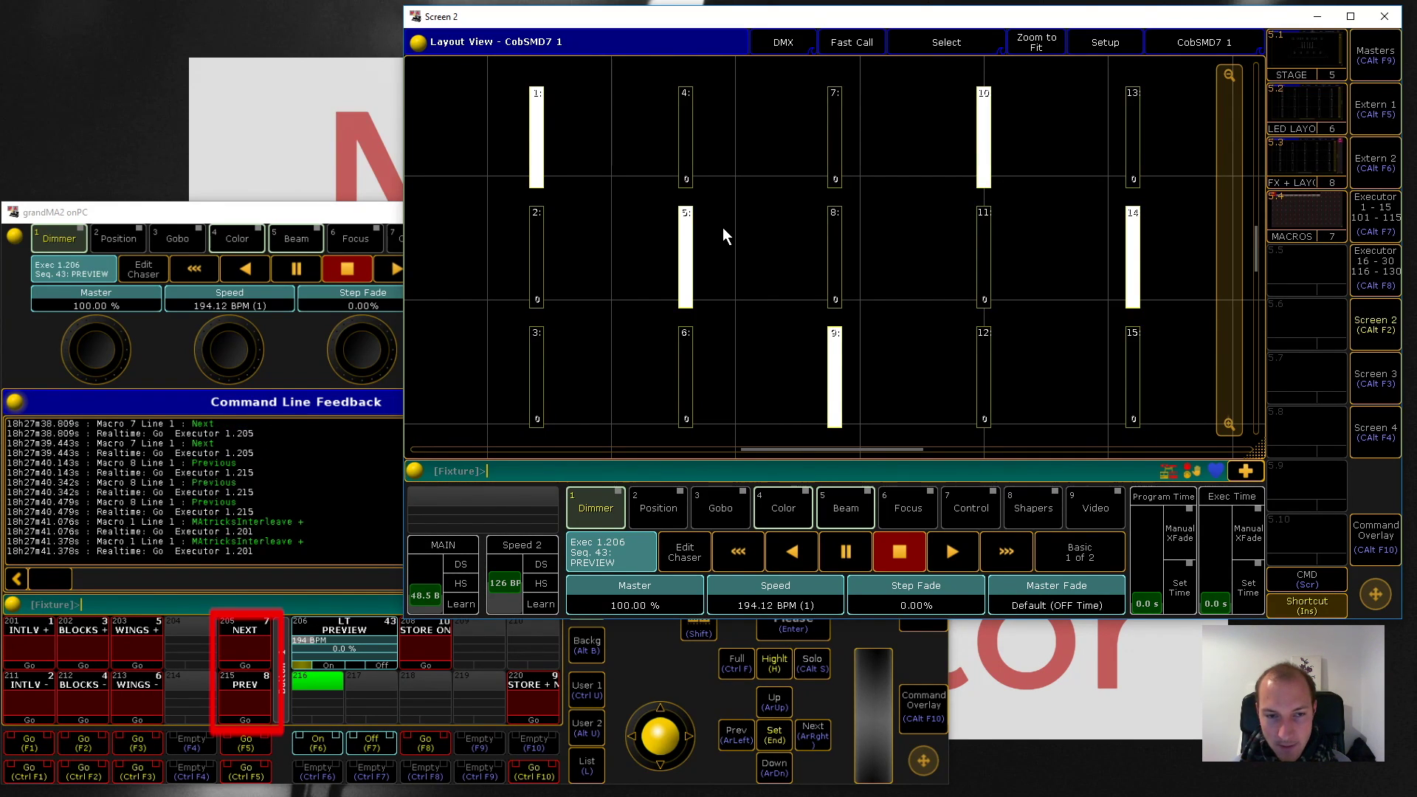
{"action": "key", "text": "F5"}
{"action": "key", "text": "F5"}
{"action": "key", "text": "F5"}
{"action": "key", "text": "F5"}
{"action": "key", "text": "F5"}
{"action": "key", "text": "F5"}
{"action": "key", "text": "F5"}
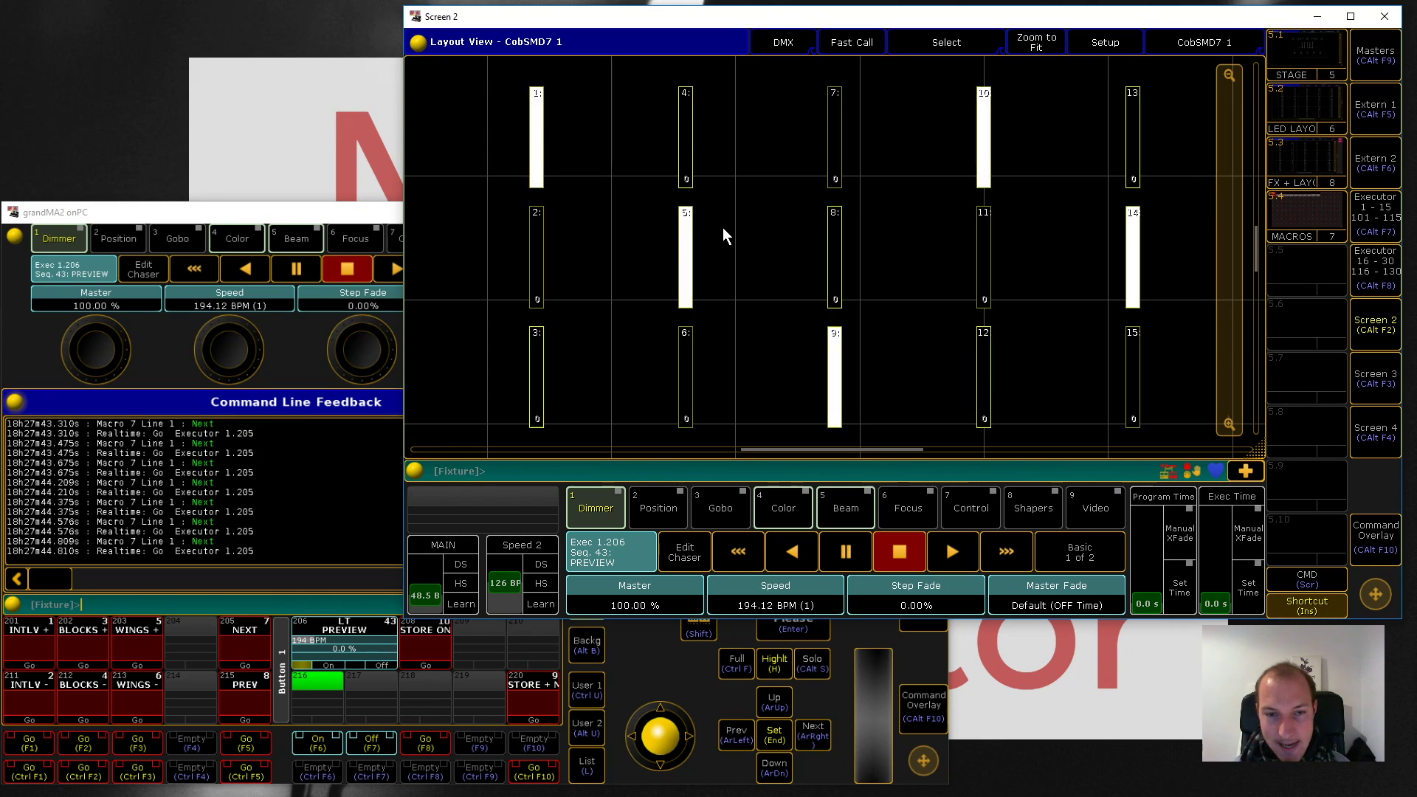
{"action": "key", "text": "F5"}
{"action": "key", "text": "F5"}
{"action": "key", "text": "F5"}
Step: Raise Interleave and Blocks by one step each with their + macros, advancing through the fixture groups with NEXT
{"action": "key", "text": "F1"}
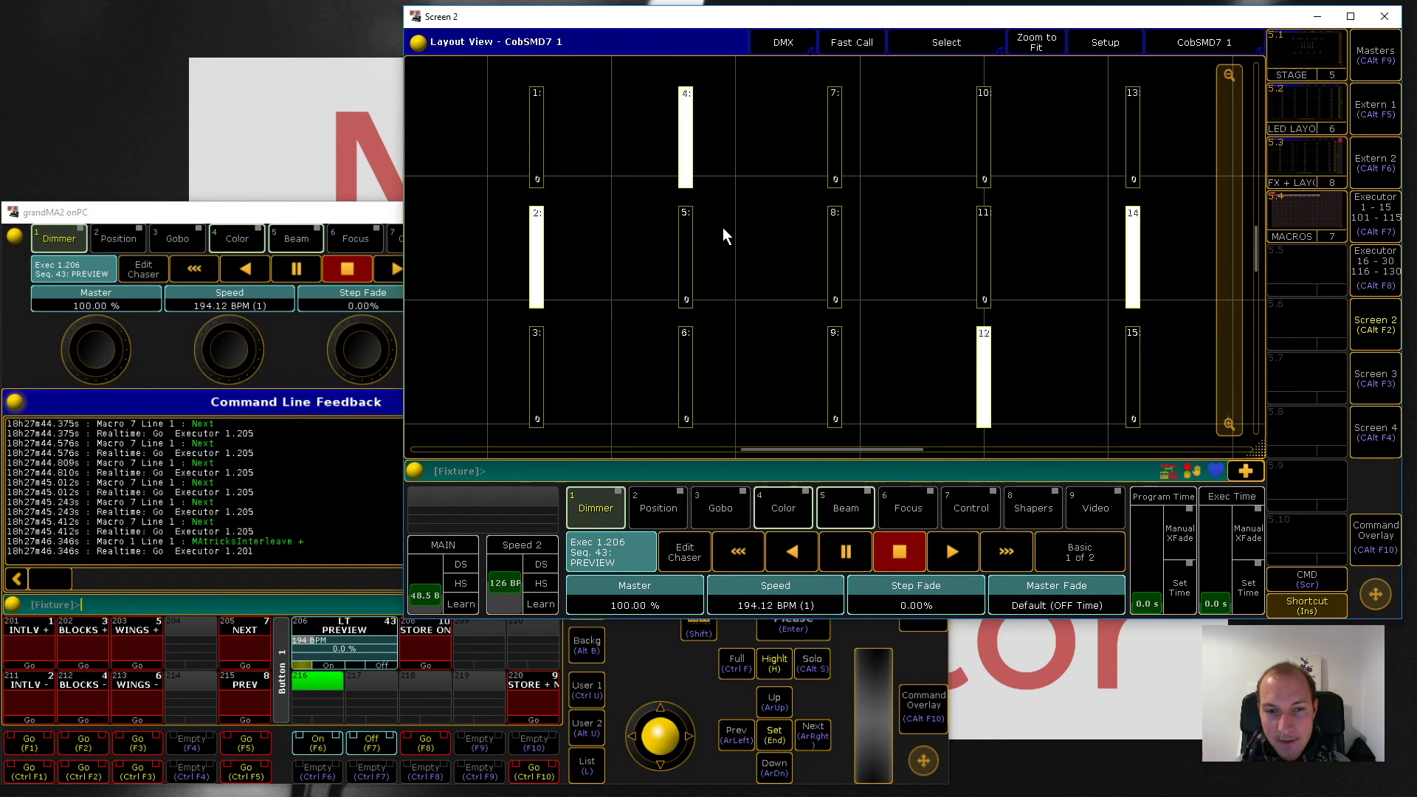
{"action": "key", "text": "F5"}
{"action": "key", "text": "F5"}
{"action": "key", "text": "F5"}
{"action": "key", "text": "F5"}
{"action": "key", "text": "F5"}
{"action": "key", "text": "F5"}
{"action": "key", "text": "F5"}
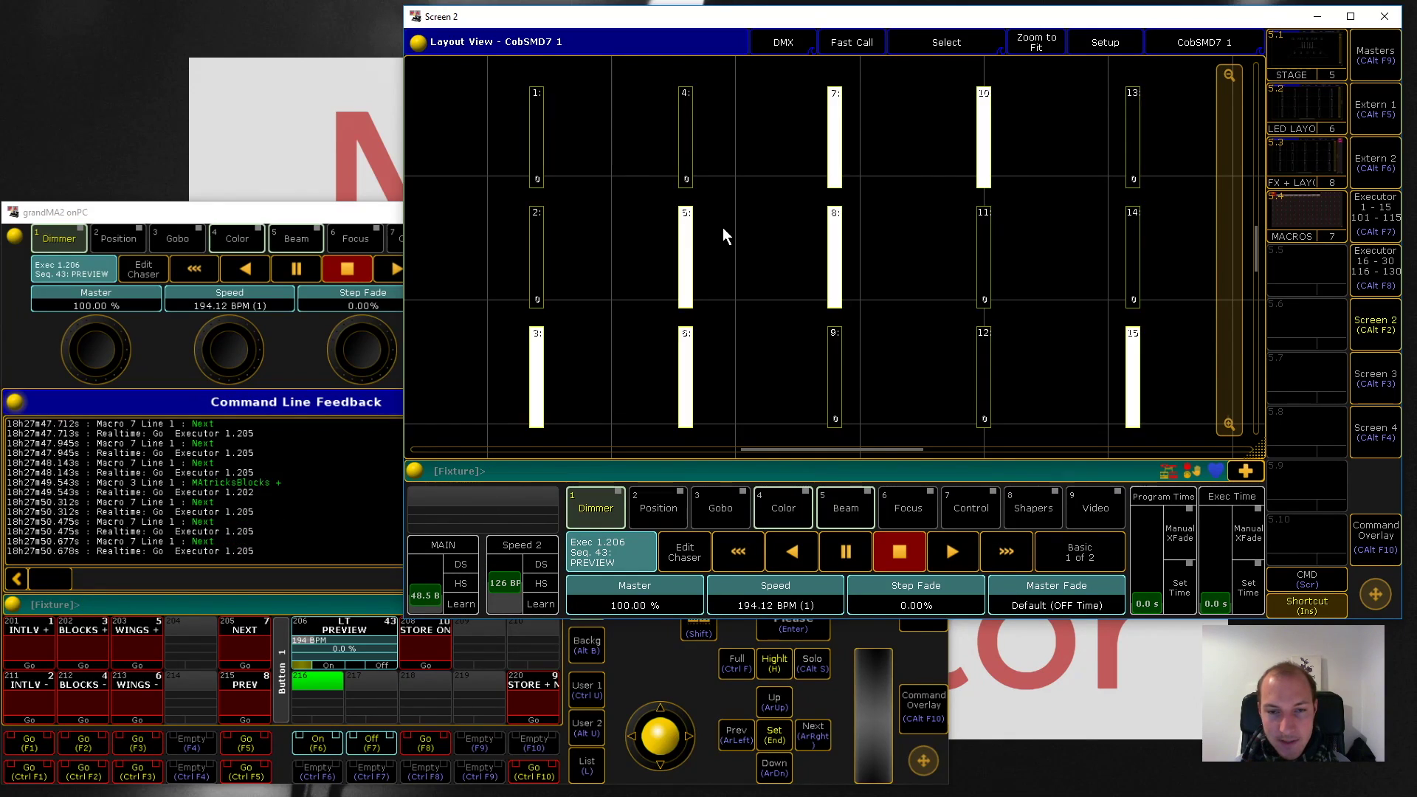
Step: Raise Wings by two steps with the WINGS + macro and advance two groups with NEXT
{"action": "key", "text": "F3"}
{"action": "key", "text": "F3"}
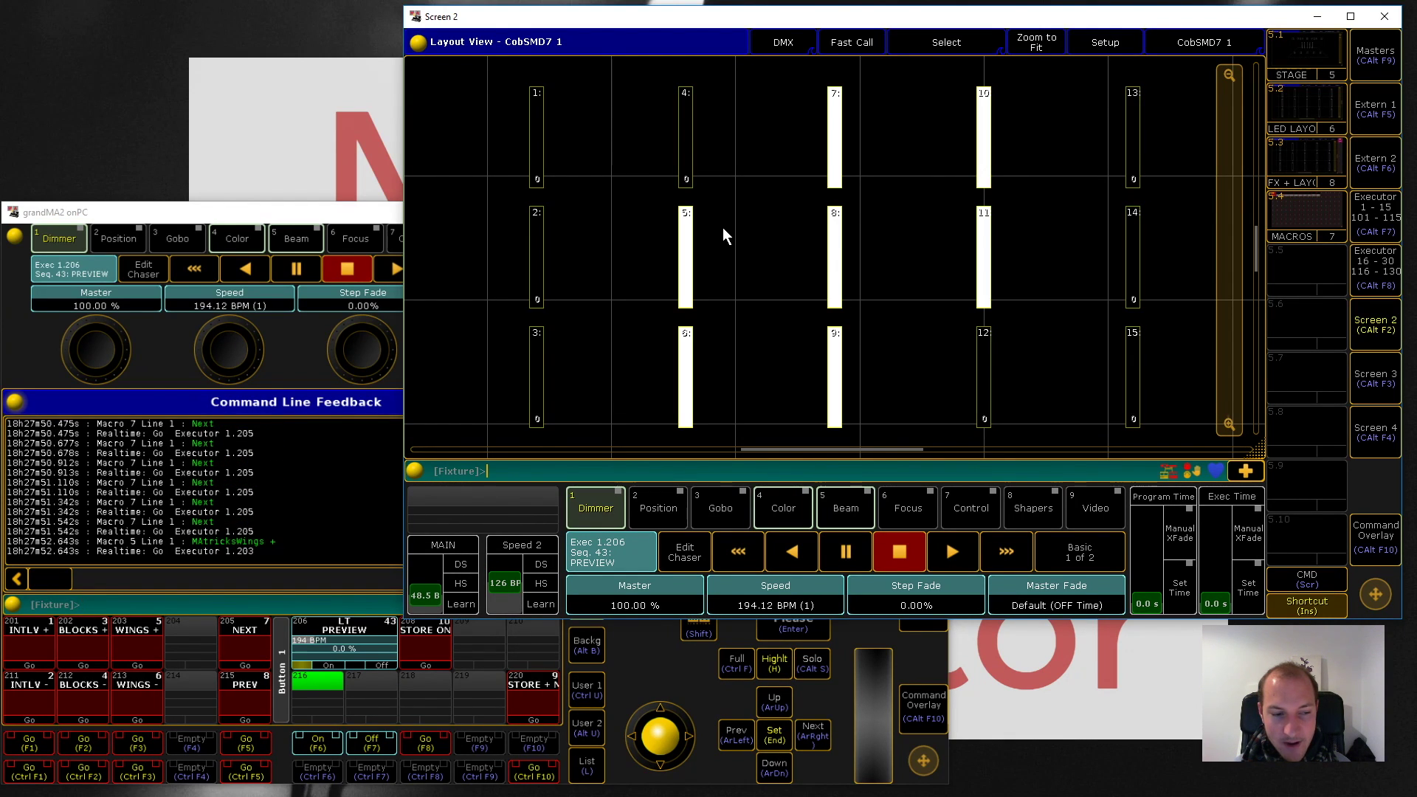
{"action": "key", "text": "F5"}
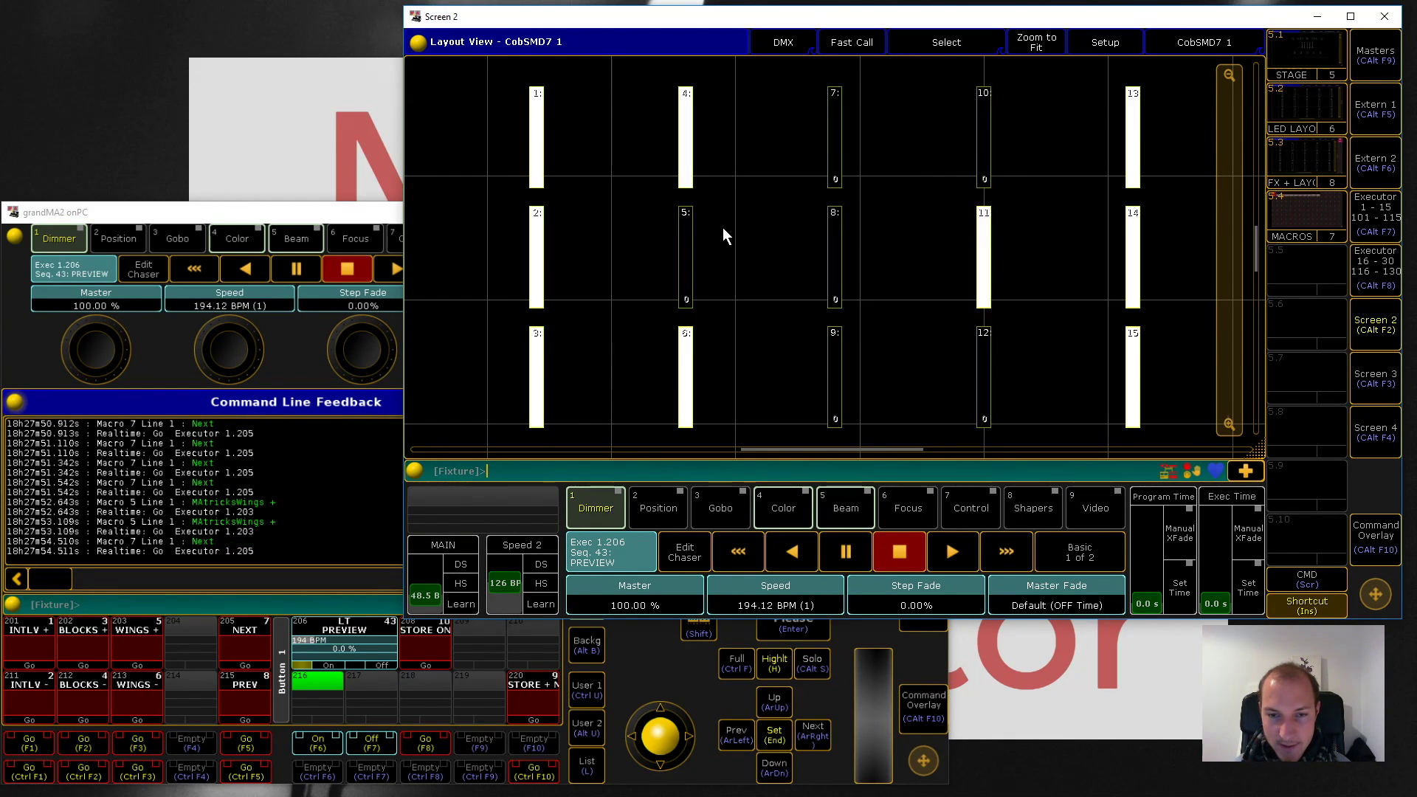
{"action": "key", "text": "F5"}
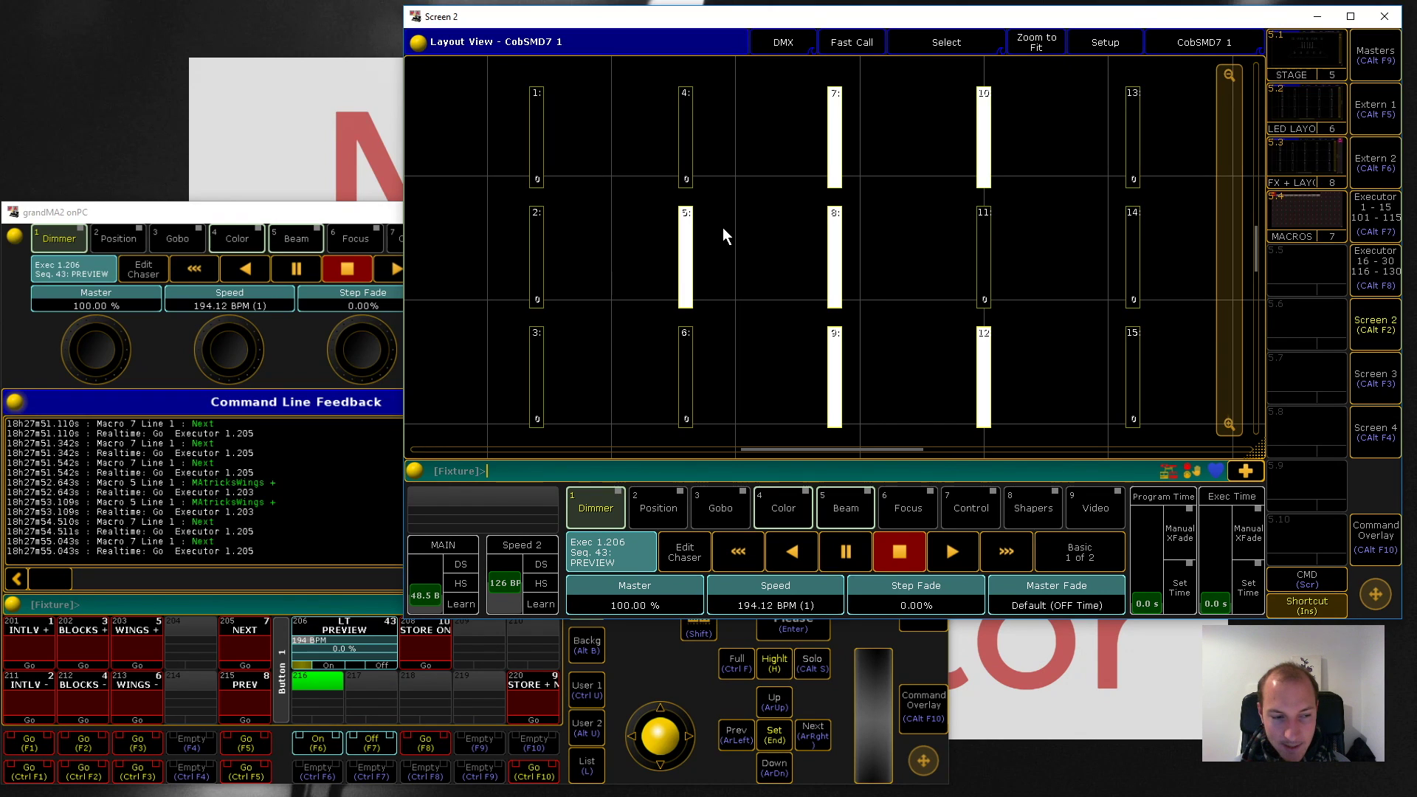
Step: Remove the wings with repeated WINGS - macro runs and step back four groups with PREV
{"action": "key", "text": "ctrl+F3"}
{"action": "key", "text": "ctrl+F3"}
{"action": "key", "text": "ctrl+F3"}
{"action": "key", "text": "ctrl+F3"}
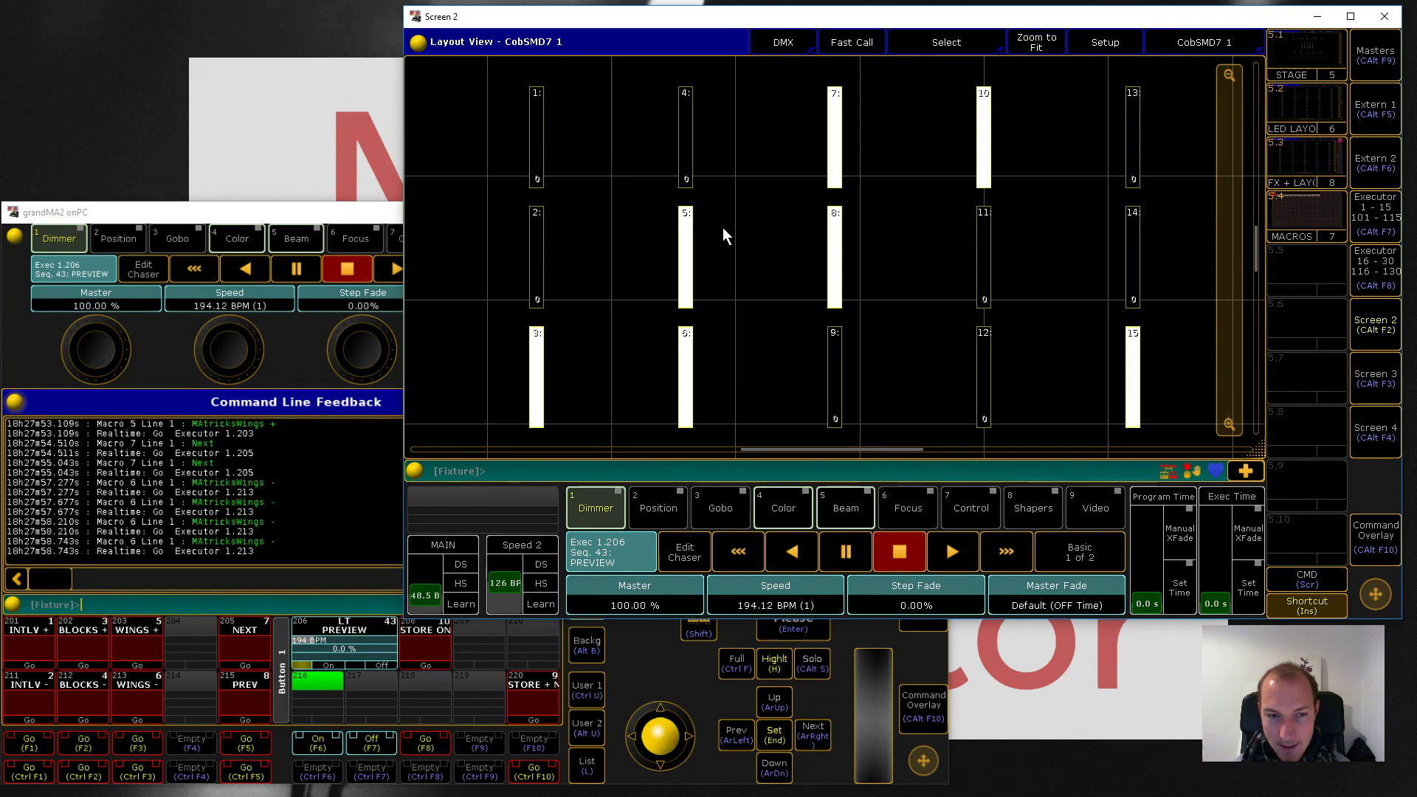
{"action": "key", "text": "ctrl+F3"}
{"action": "key", "text": "ctrl+F3"}
{"action": "key", "text": "ctrl+F3"}
{"action": "key", "text": "ctrl+F3"}
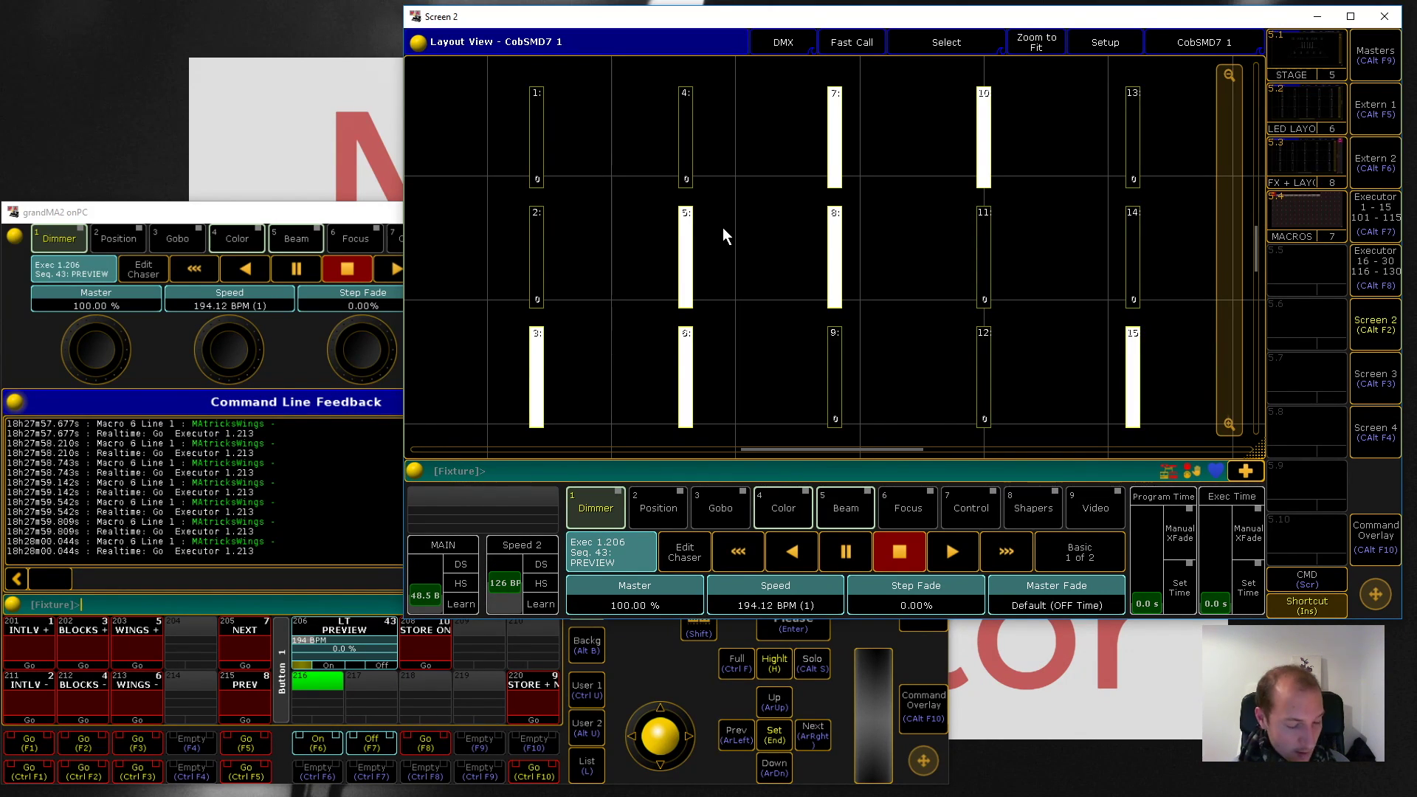
{"action": "key", "text": "ctrl+F5"}
{"action": "key", "text": "ctrl+F5"}
{"action": "key", "text": "ctrl+F5"}
{"action": "key", "text": "ctrl+F5"}
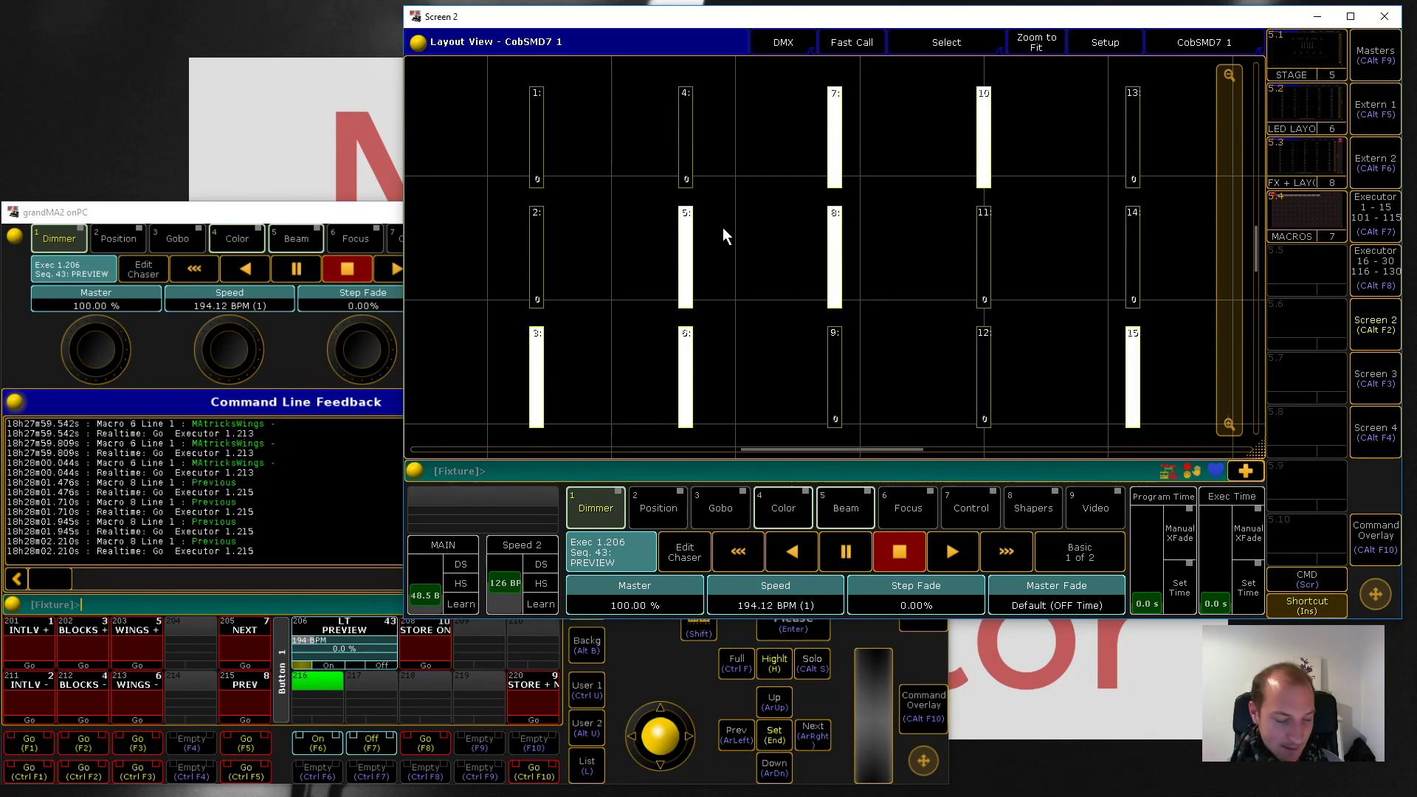
Step: Clear the programmer and select fixtures 1 to 15 in the CobSMD7 1 layout
{"action": "key", "text": "BackSpace"}
{"action": "key", "text": "BackSpace"}
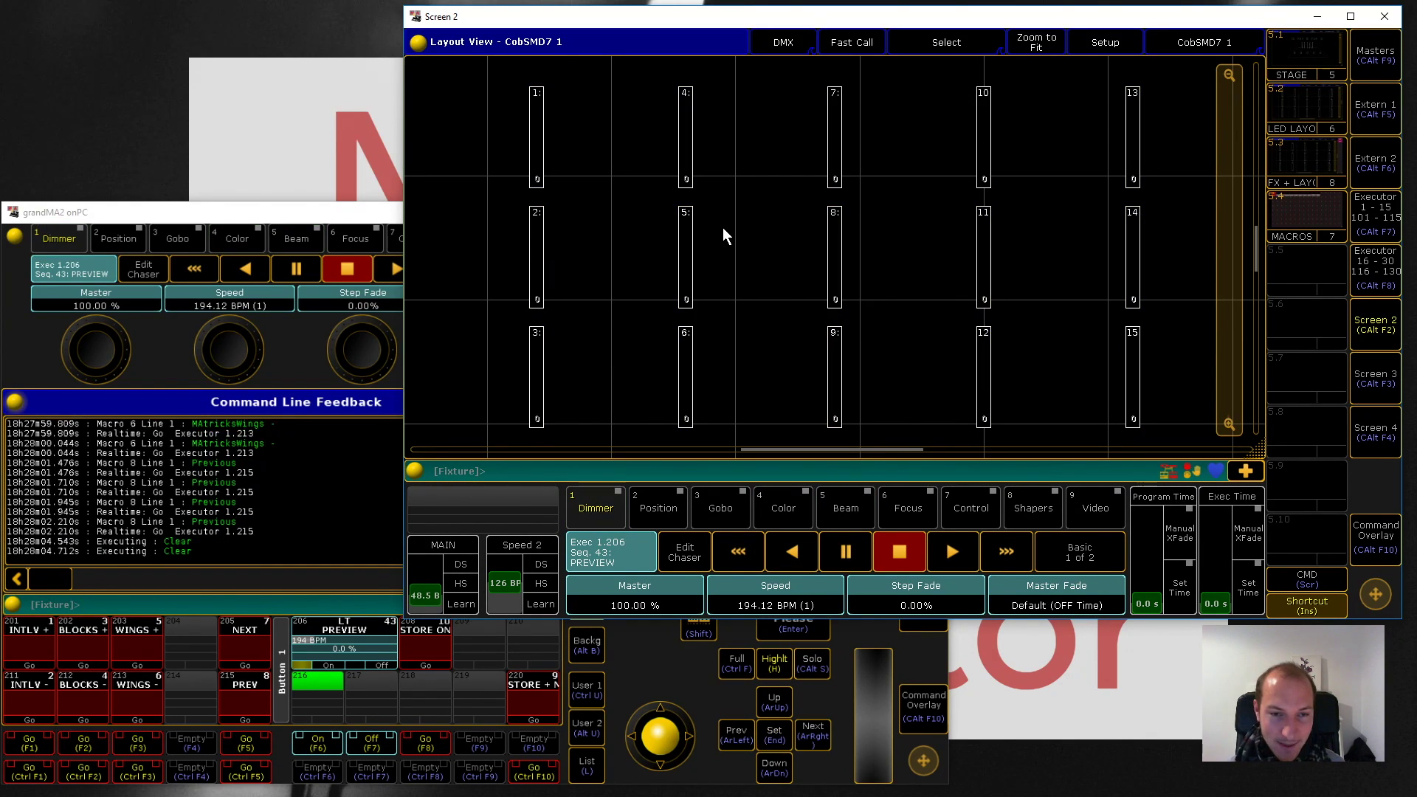
{"action": "key", "text": "BackSpace"}
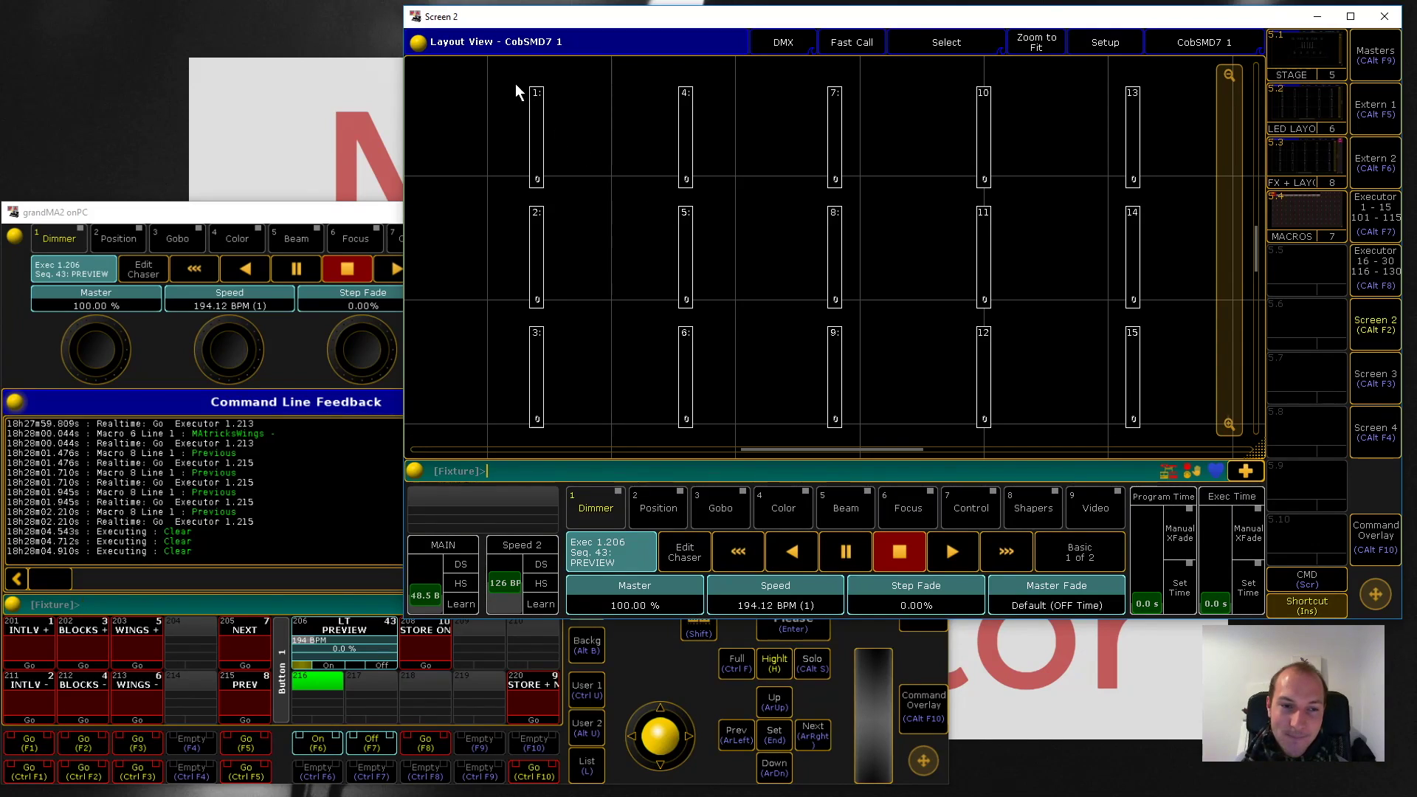
{"action": "left_click_drag", "start_coordinate": [501, 74], "coordinate": [1164, 434]}
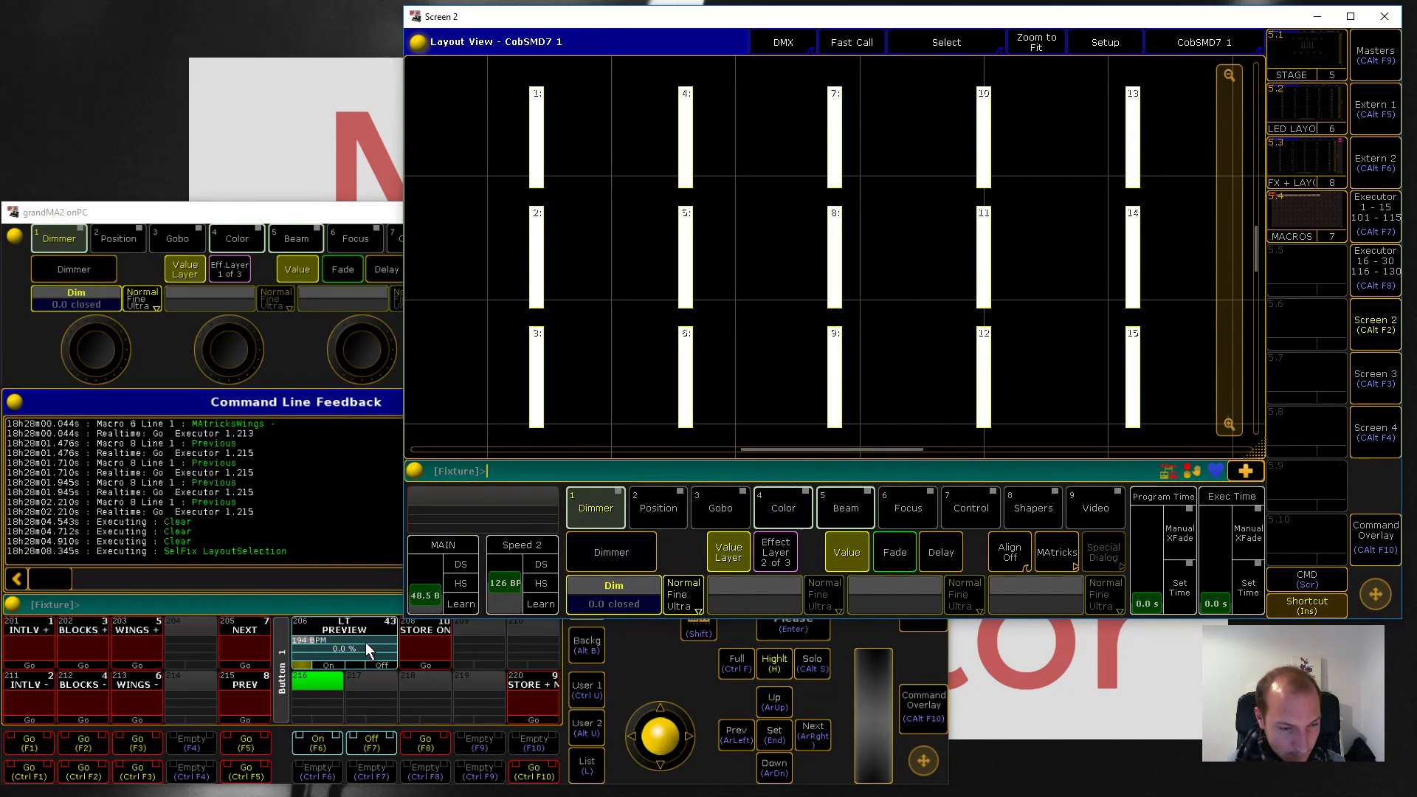
Step: Start the PREVIEW sequence and raise Blocks by three steps with the BLOCKS + macro
{"action": "left_click", "coordinate": [333, 665]}
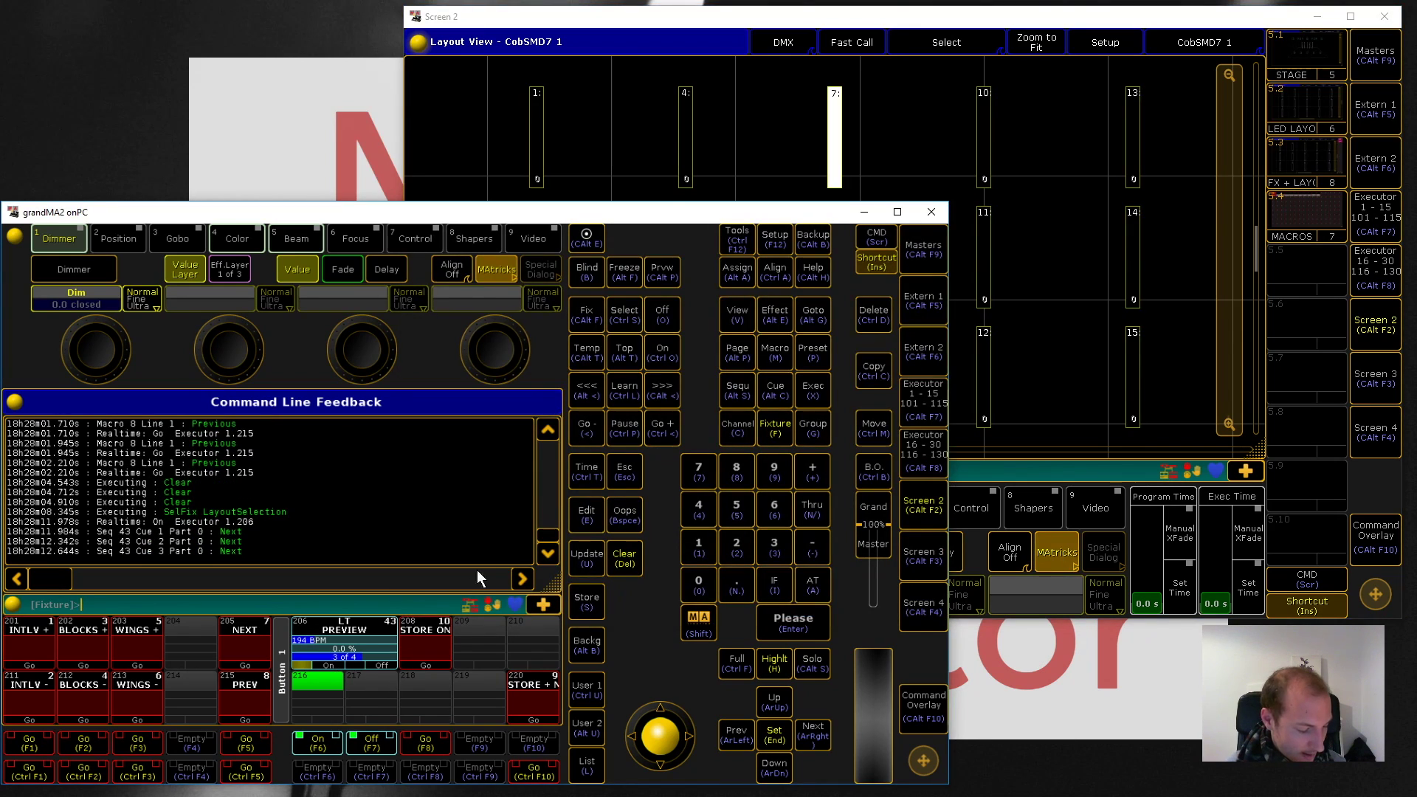
{"action": "left_click", "coordinate": [728, 22]}
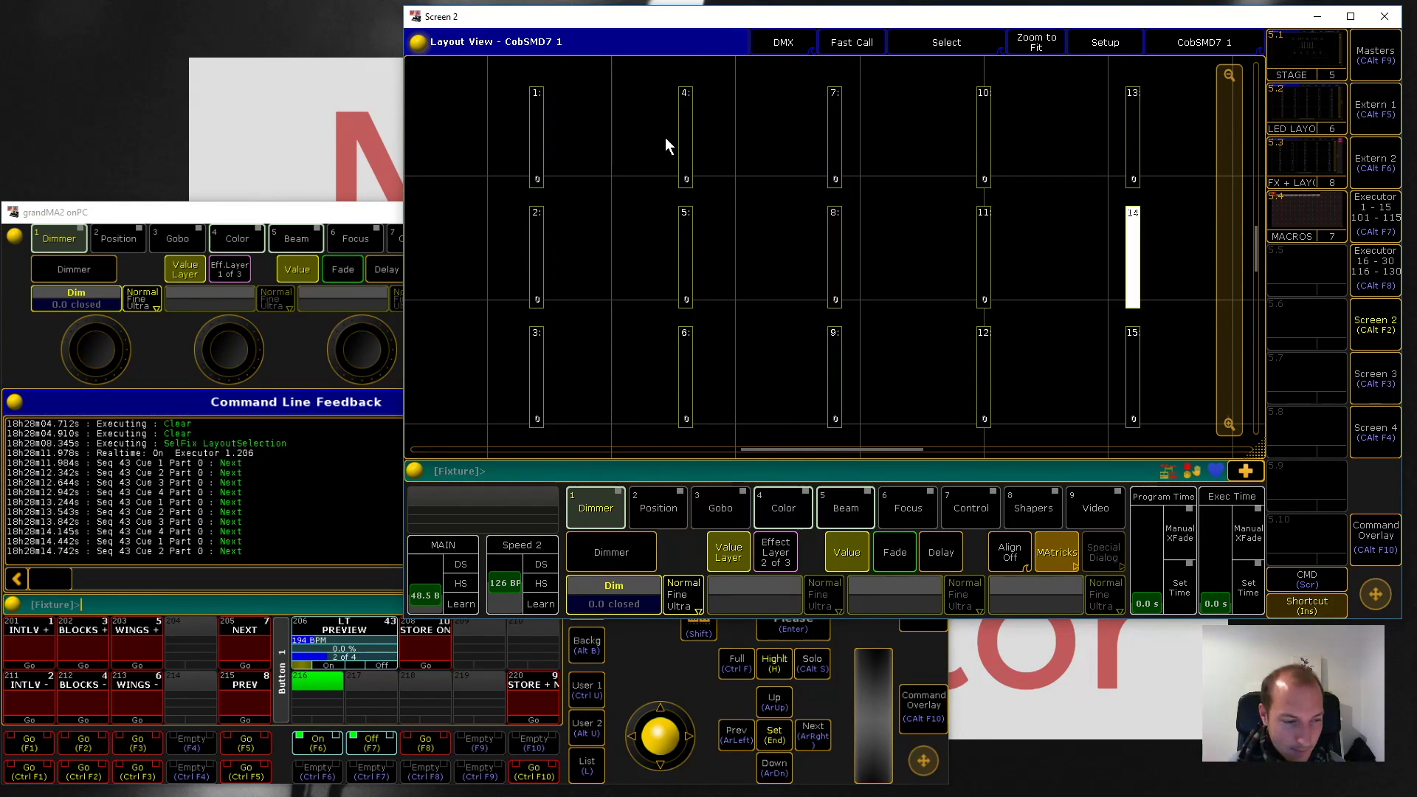
{"action": "key", "text": "F2"}
{"action": "key", "text": "F2"}
{"action": "key", "text": "F2"}
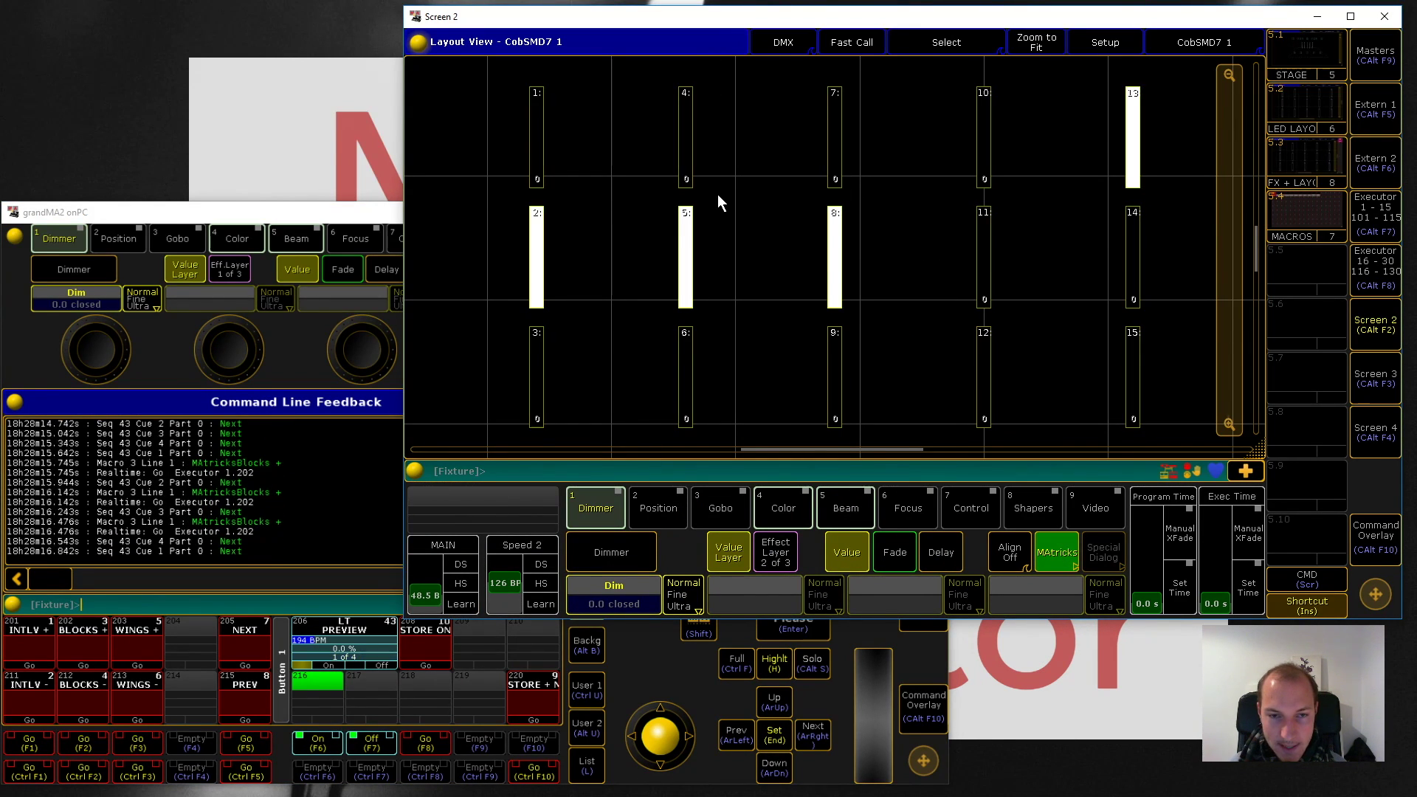
Step: Lower Blocks with the BLOCKS - macro until PREVIEW lights one fixture at a time
{"action": "key", "text": "ctrl+F2"}
{"action": "key", "text": "ctrl+F2"}
{"action": "key", "text": "ctrl+F2"}
{"action": "key", "text": "ctrl+F2"}
{"action": "key", "text": "ctrl+F2"}
{"action": "key", "text": "ctrl+F2"}
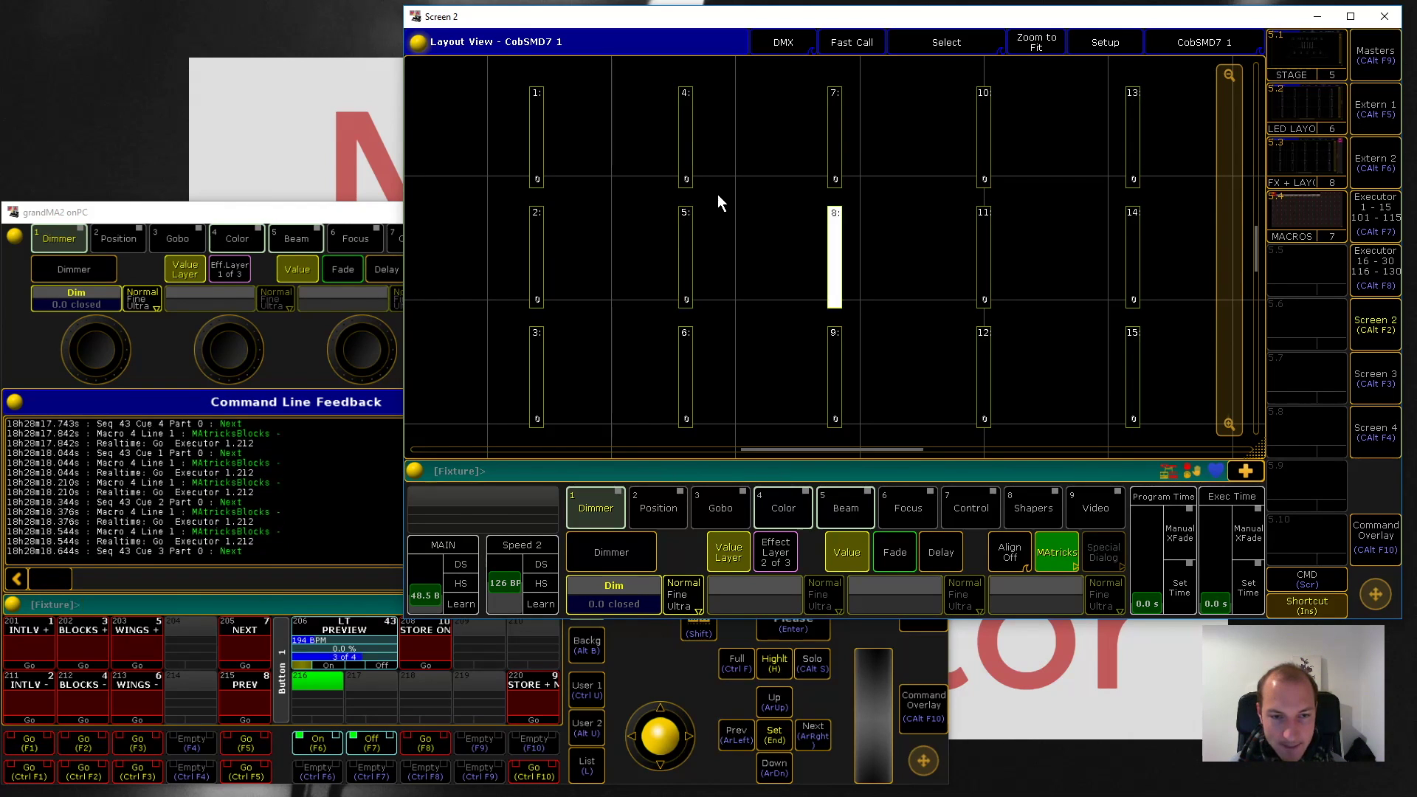
Step: Raise Wings by six steps with the WINGS + macro while PREVIEW is running
{"action": "key", "text": "F3"}
{"action": "key", "text": "F3"}
{"action": "key", "text": "F3"}
{"action": "key", "text": "F3"}
{"action": "key", "text": "F3"}
{"action": "key", "text": "F3"}
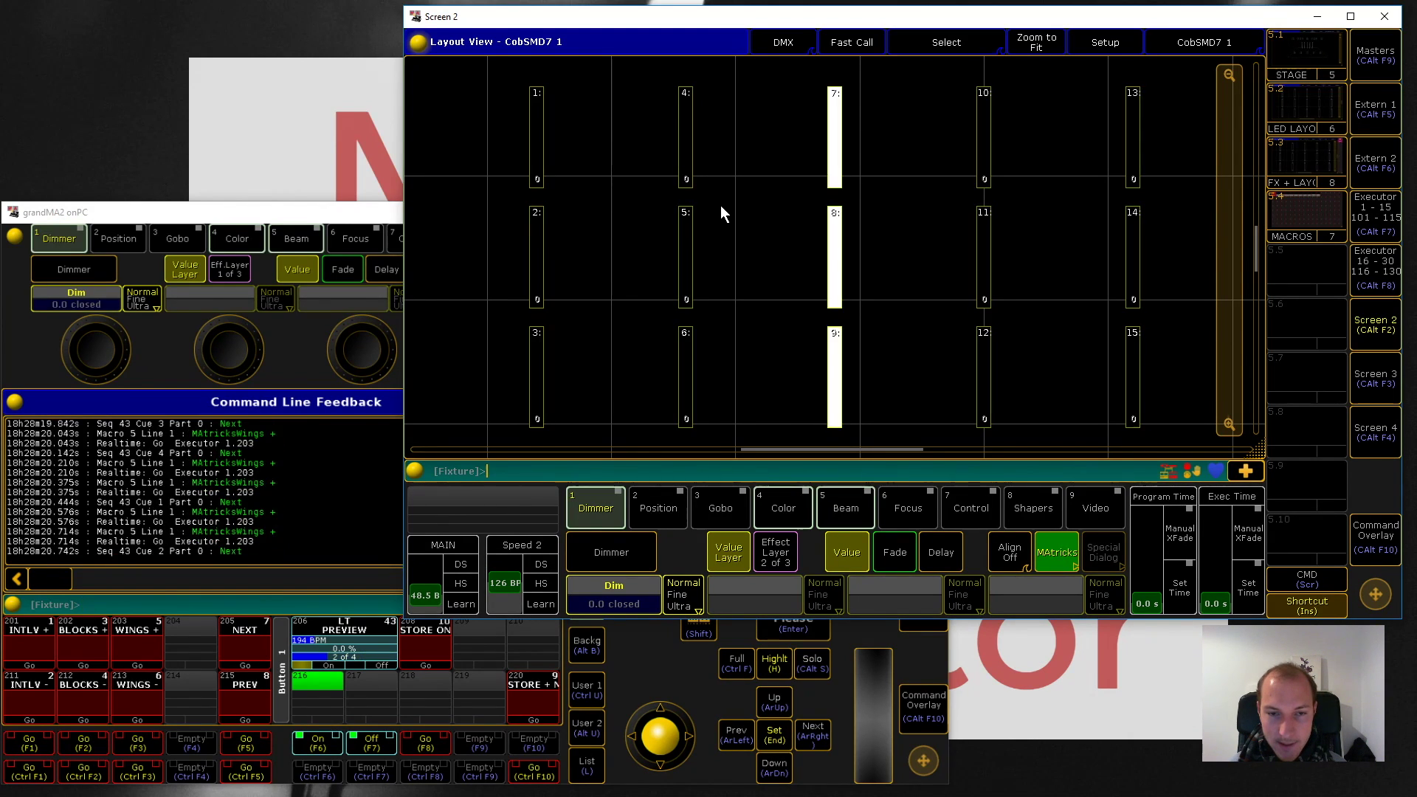
Step: Lower Wings with the WINGS - macro until PREVIEW lights mirrored pairs of fixture columns
{"action": "key", "text": "ctrl+F3"}
{"action": "key", "text": "ctrl+F3"}
{"action": "key", "text": "ctrl+F3"}
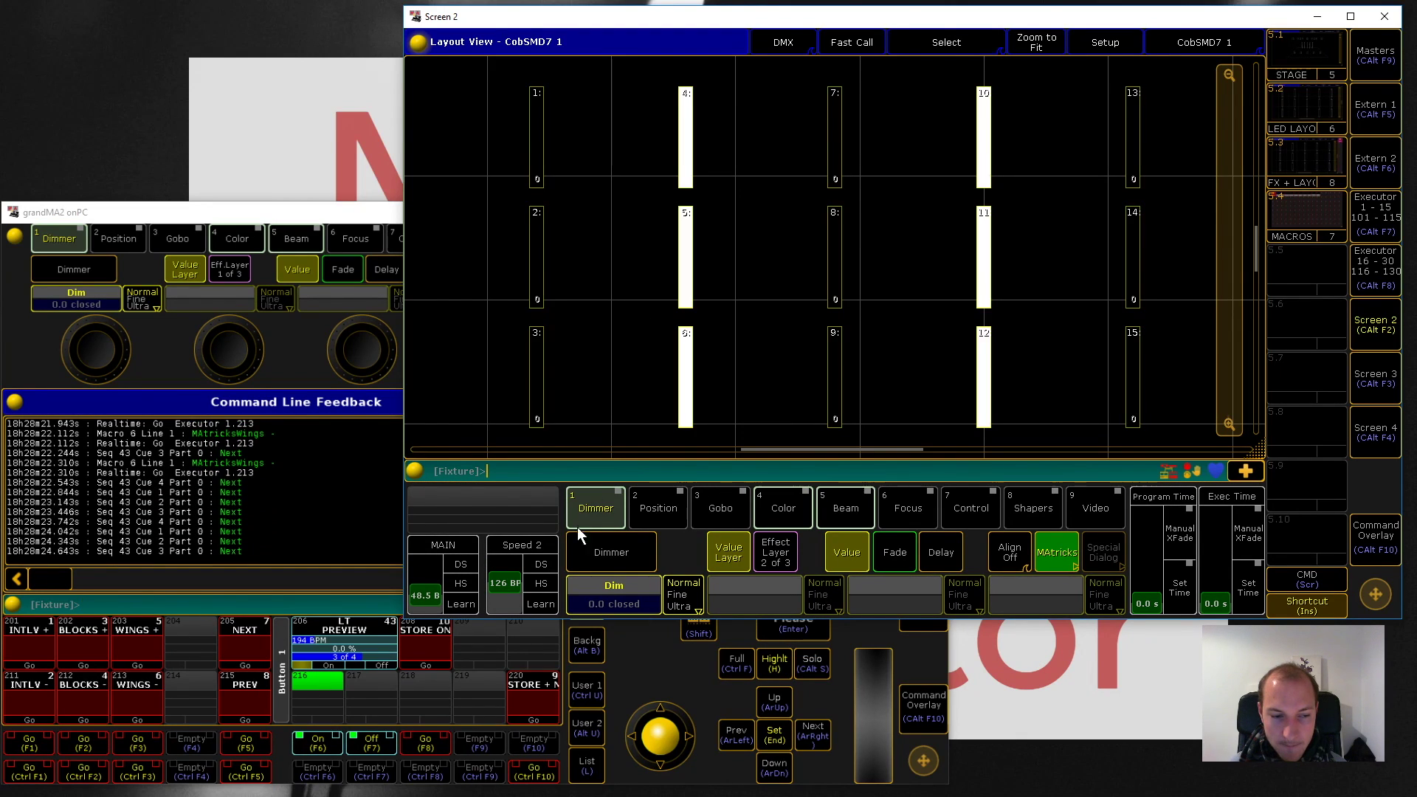
Step: Switch off PREVIEW and use the PREV and NEXT macros to select the outermost pair of fixture columns
{"action": "left_click", "coordinate": [377, 670]}
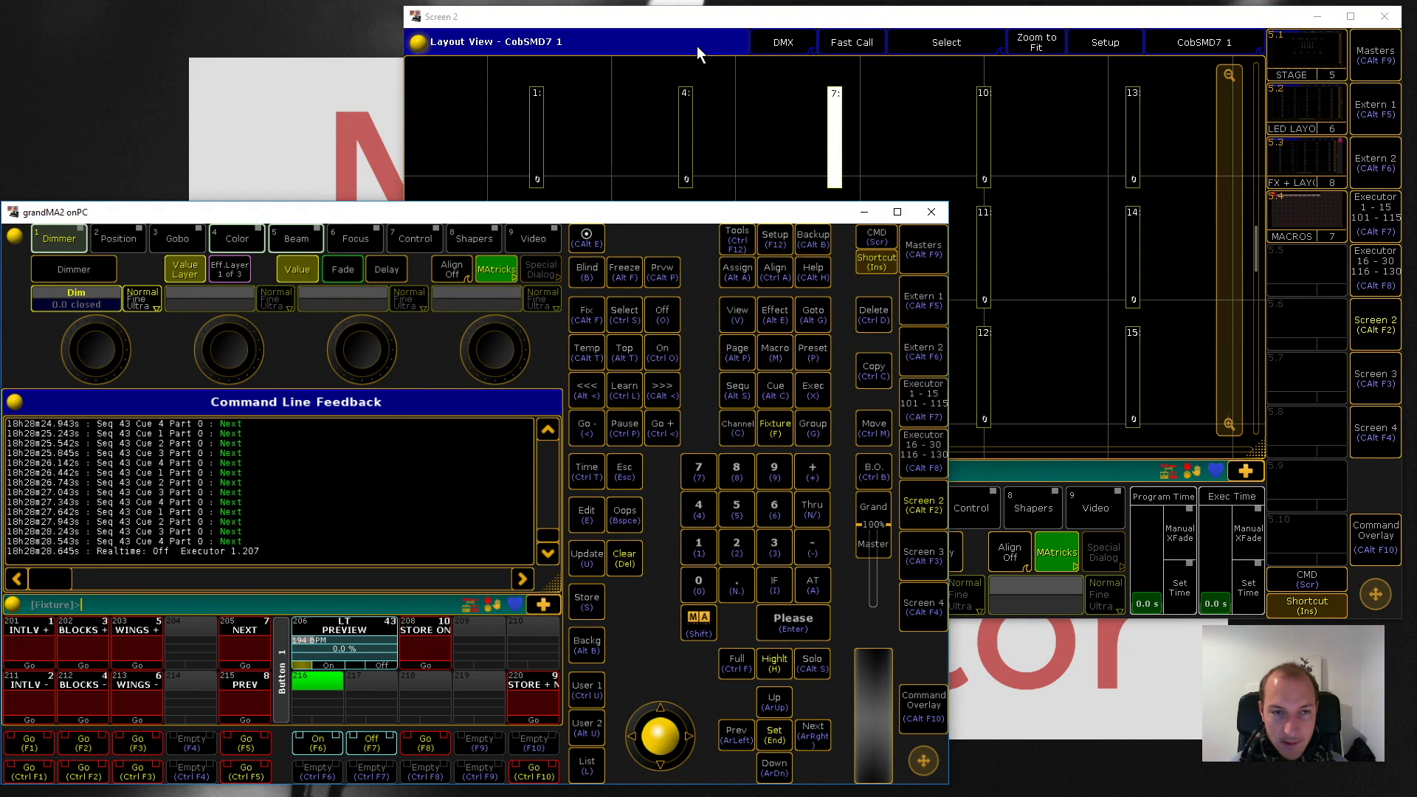
{"action": "left_click", "coordinate": [707, 24]}
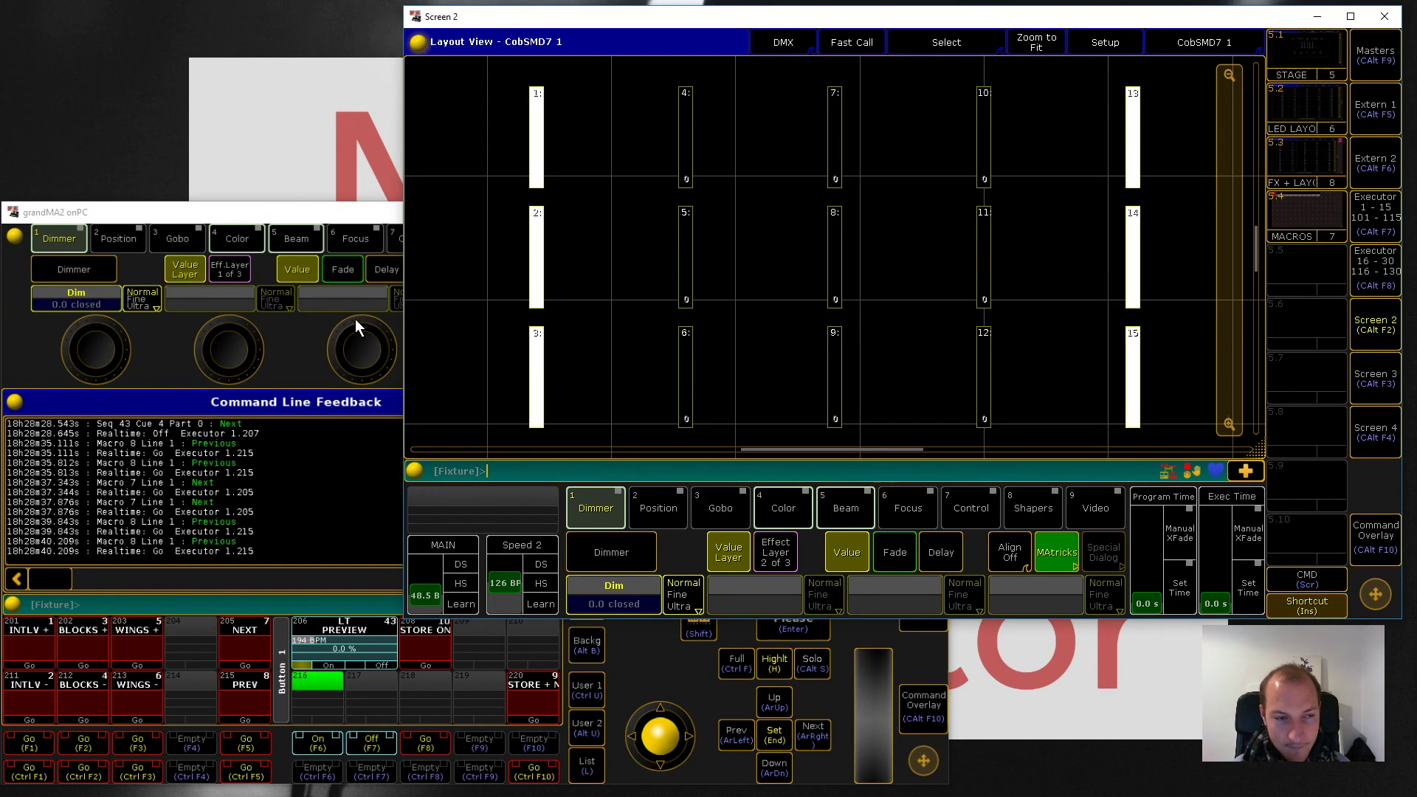
Step: Open the STORE + N macro for editing, examine its command lines, and close the editor
{"action": "left_click", "coordinate": [371, 214]}
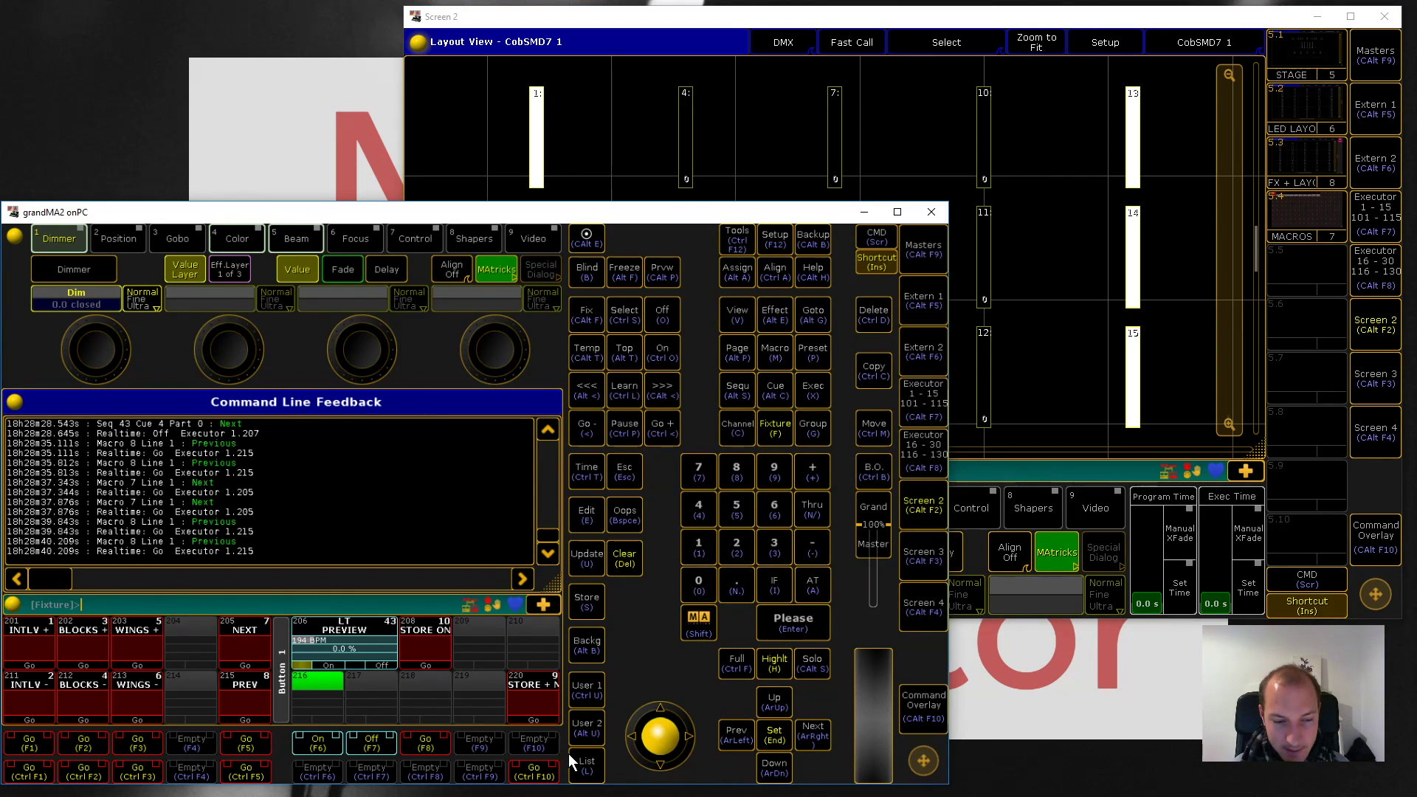
{"action": "key", "text": "e"}
{"action": "left_click", "coordinate": [537, 683]}
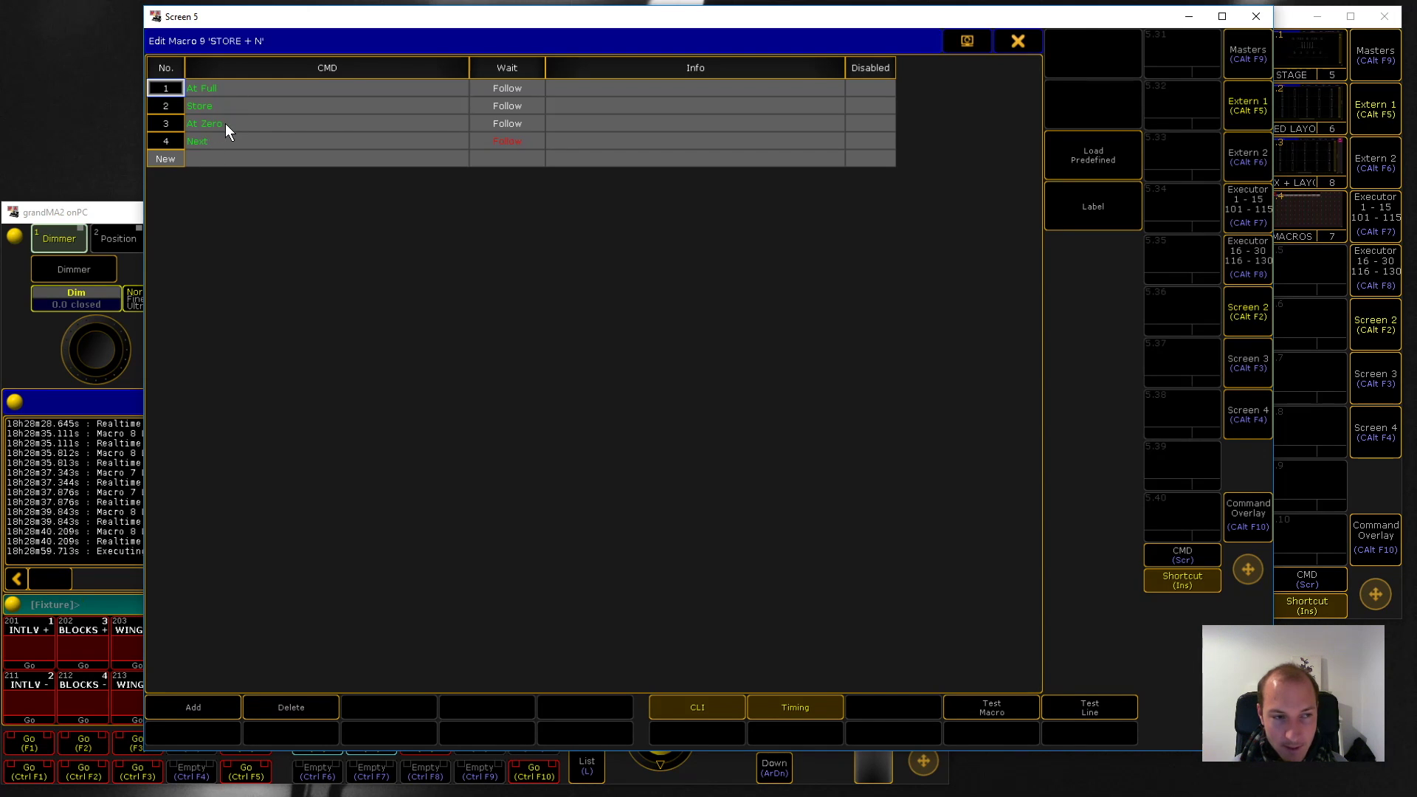
{"action": "left_click", "coordinate": [1011, 45]}
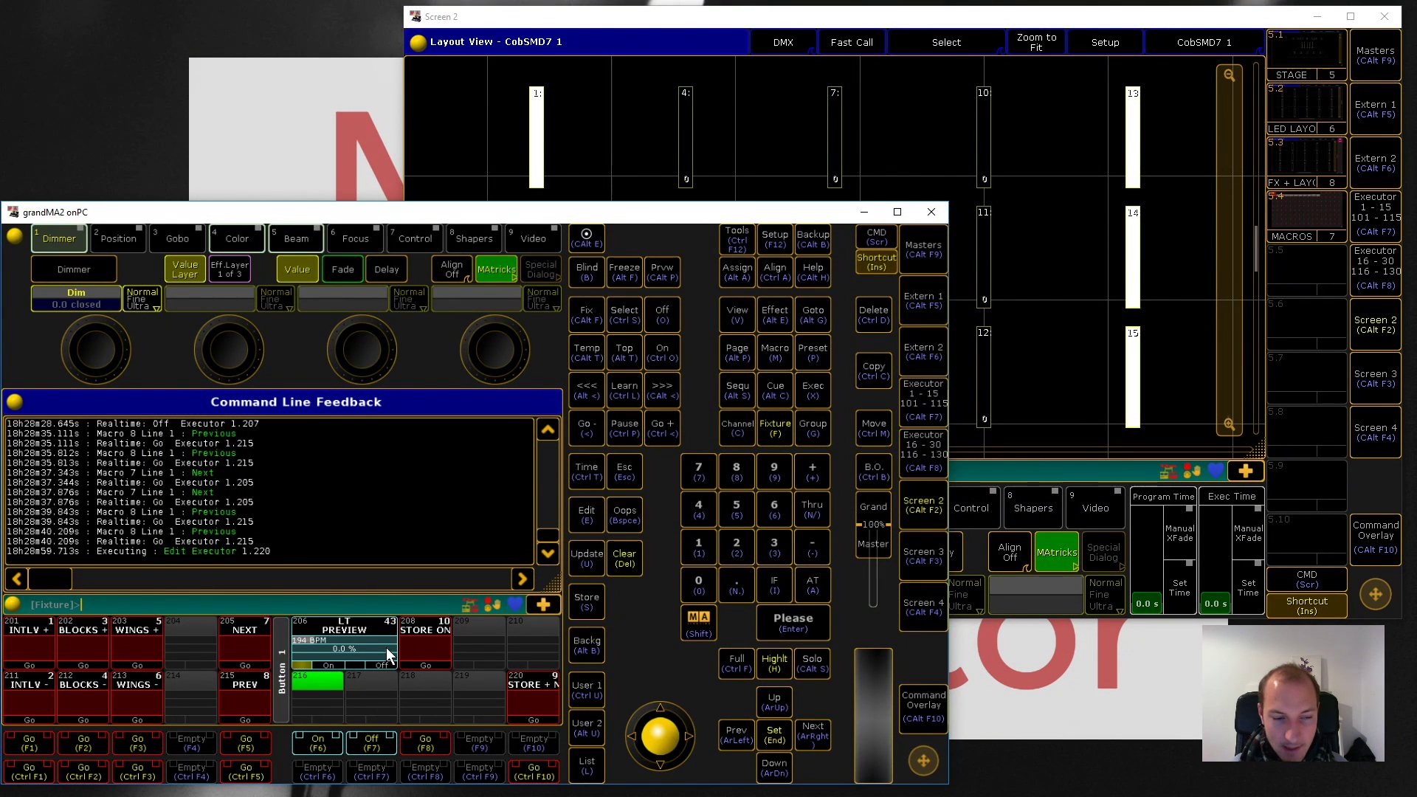
Step: Store the mirrored column groups as three cues on executor 216 with the STORE + N macro, choosing Create Second Cue
{"action": "left_click", "coordinate": [701, 17]}
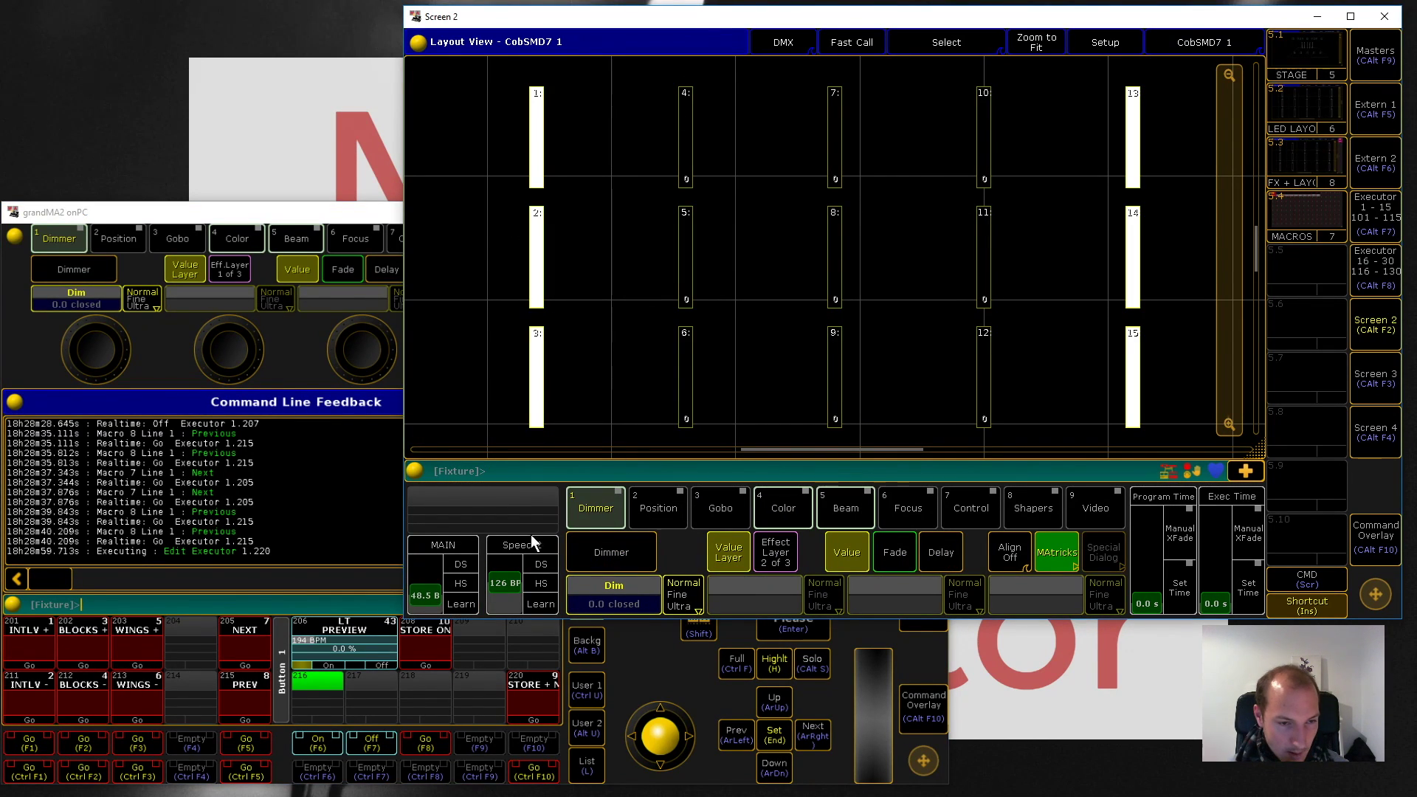
{"action": "left_click", "coordinate": [386, 214]}
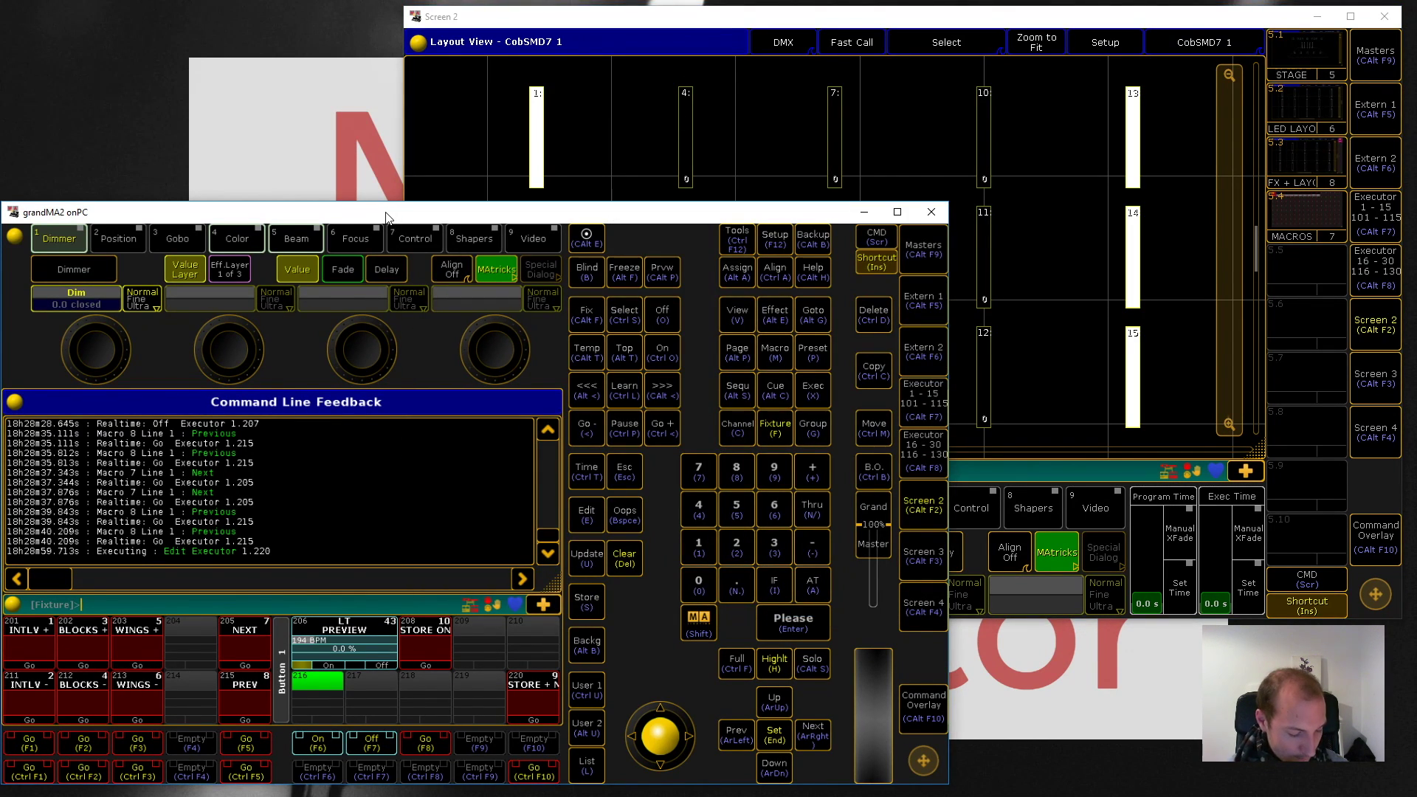
{"action": "left_click", "coordinate": [754, 19]}
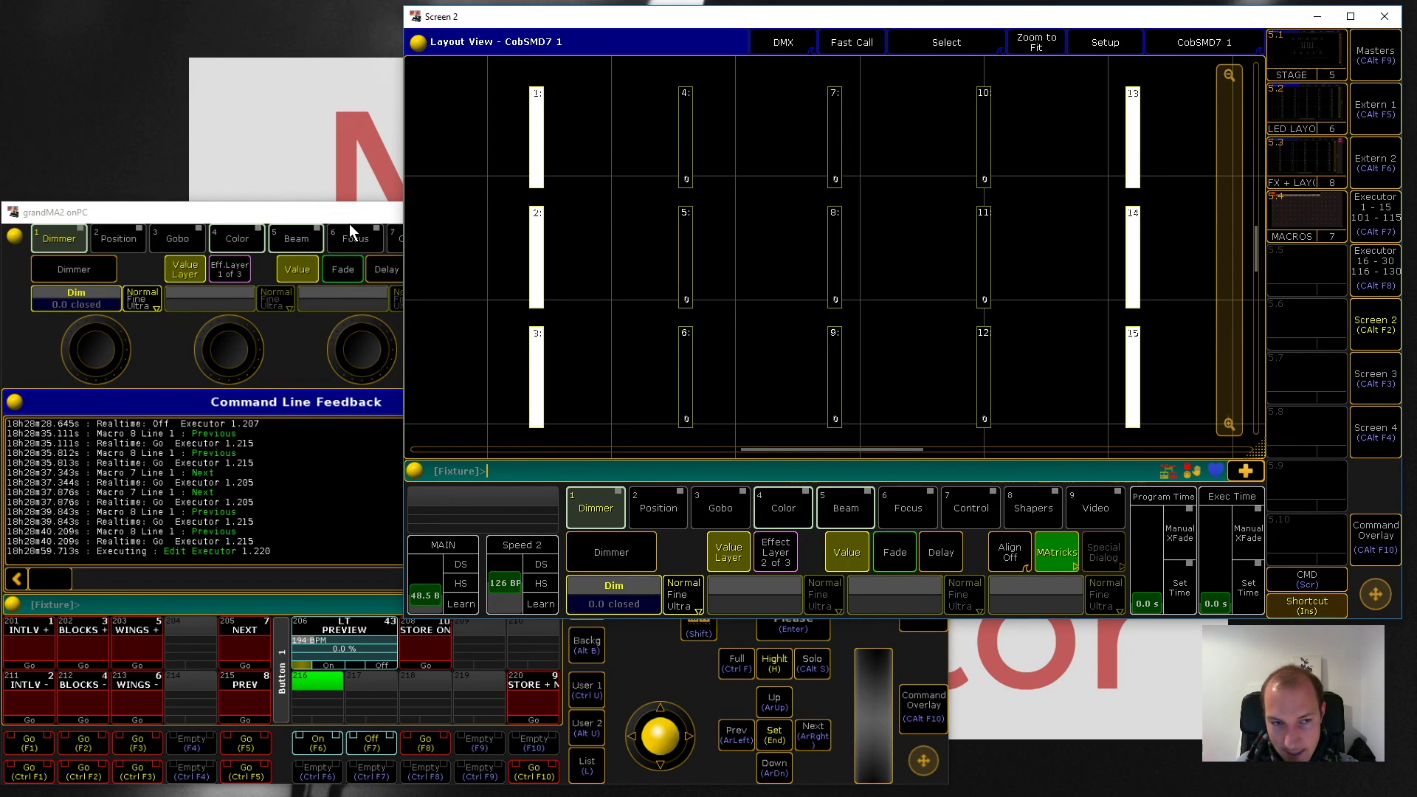
{"action": "key", "text": "ctrl+F10"}
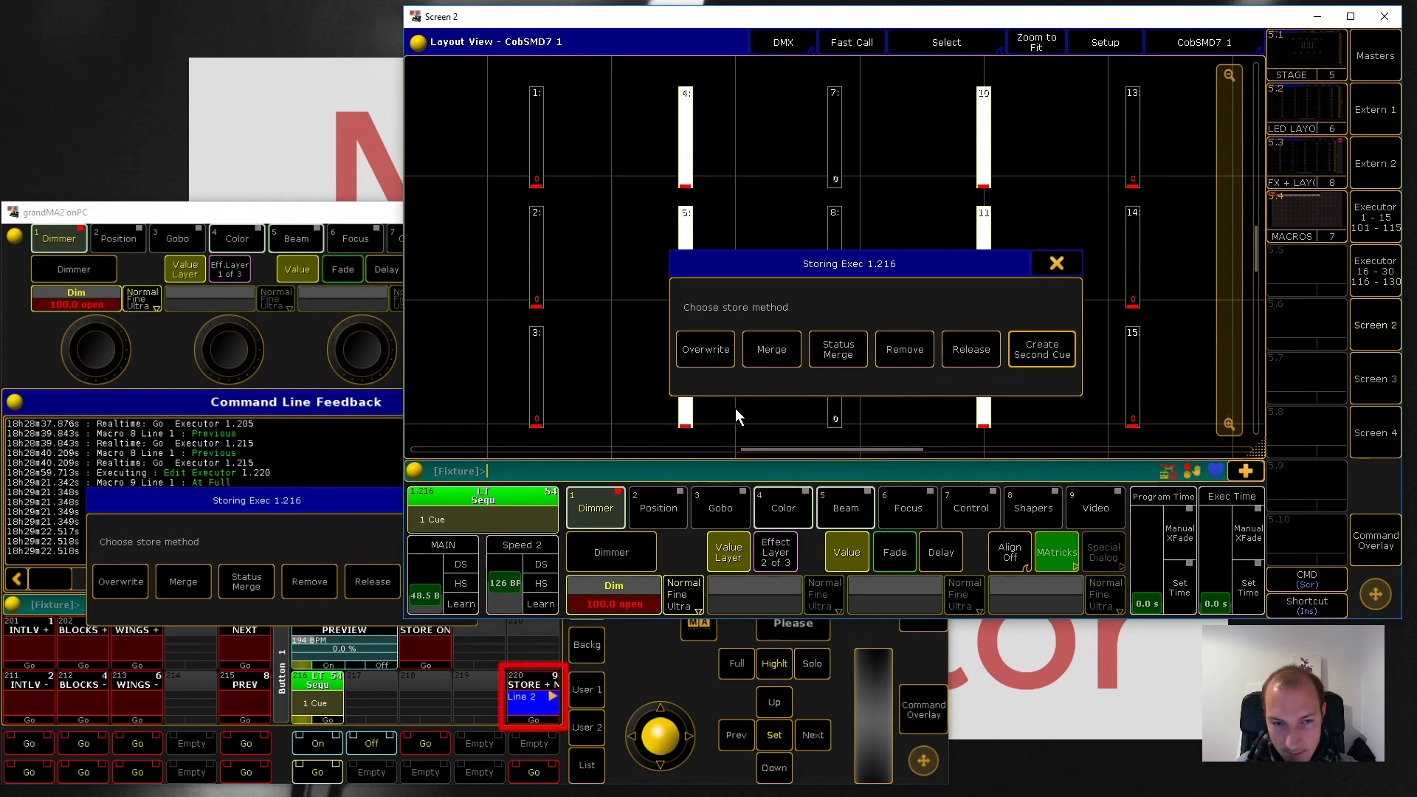
{"action": "left_click", "coordinate": [1046, 345]}
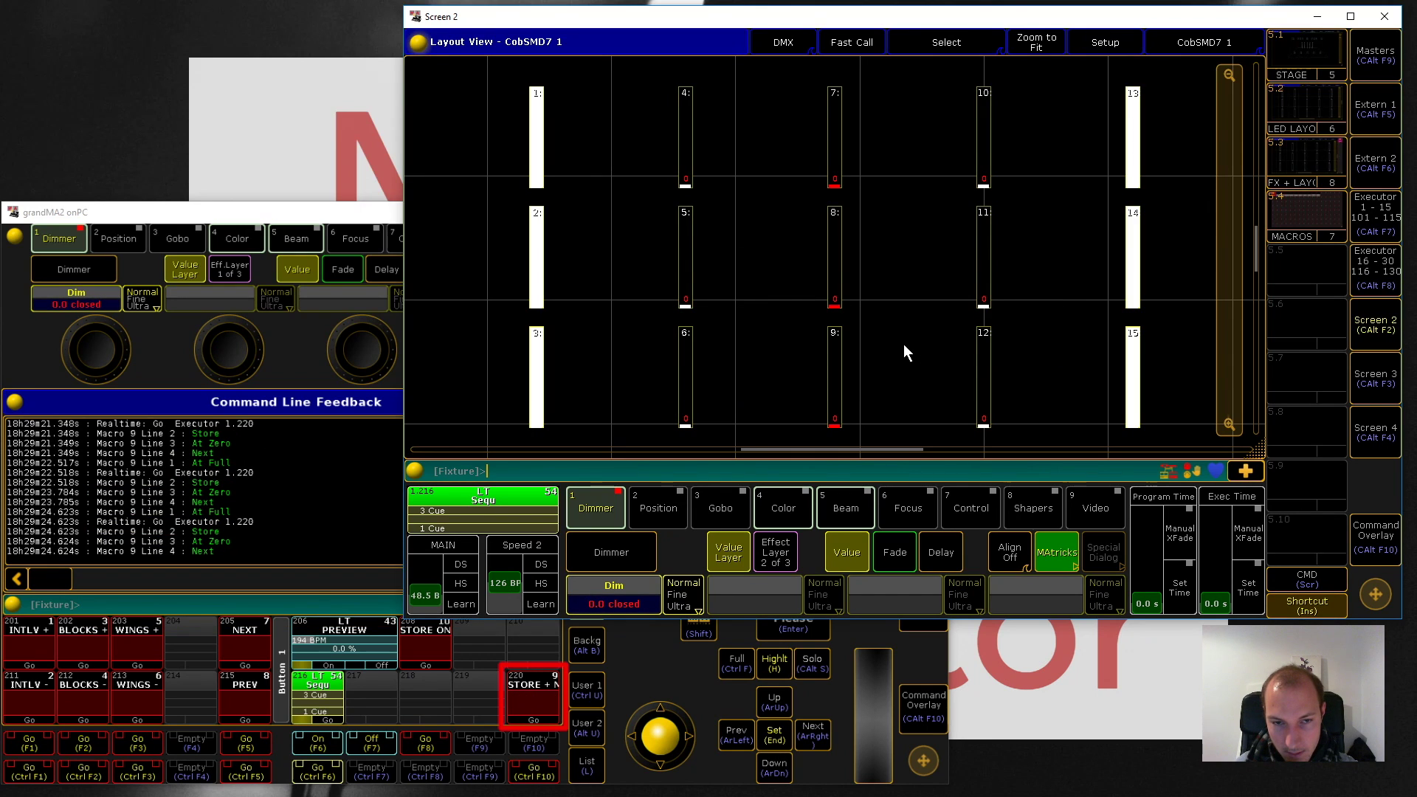
Step: Clear the programmer completely, removing the fixture selection and its dimmer values
{"action": "key", "text": "Delete"}
{"action": "key", "text": "Delete"}
{"action": "key", "text": "Delete"}
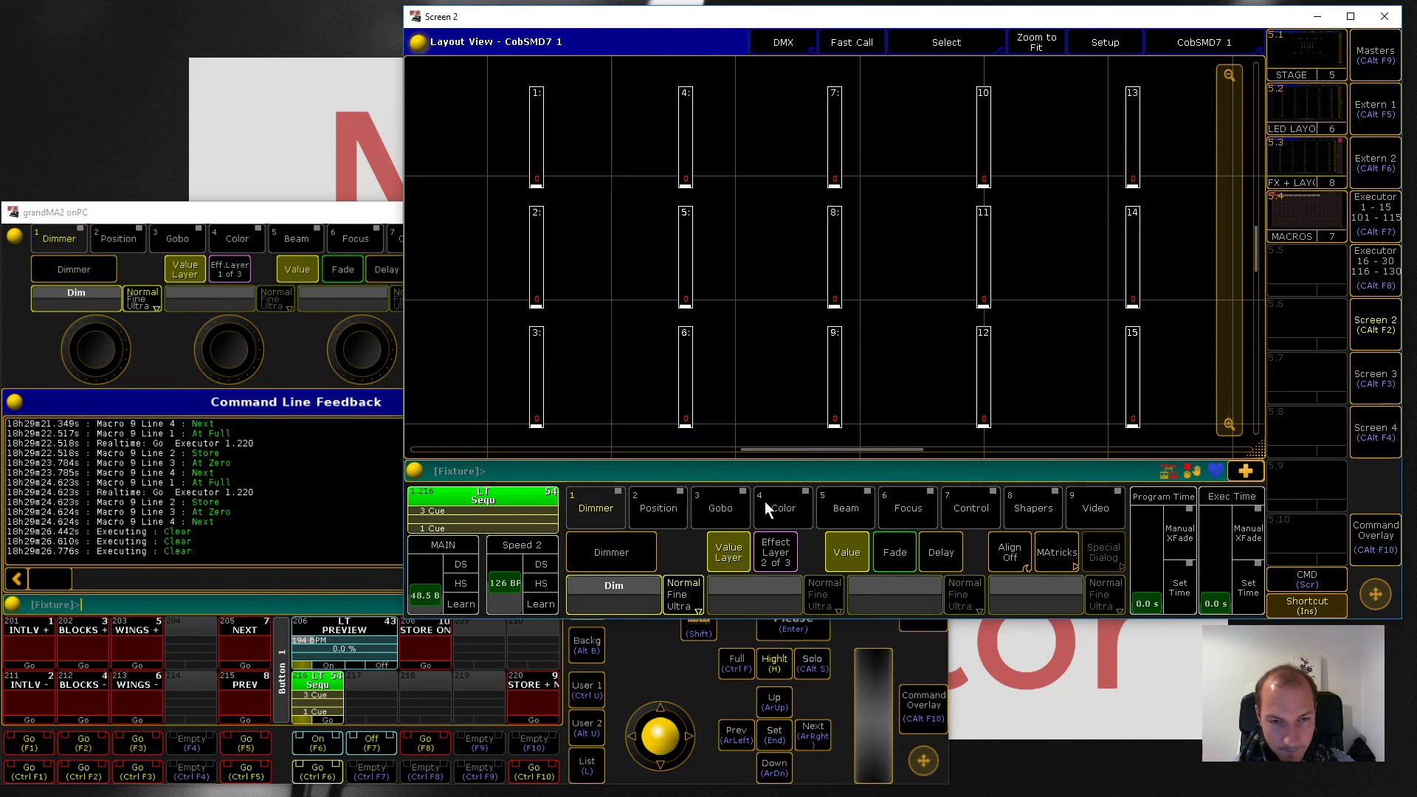
{"action": "key", "text": "Delete"}
{"action": "key", "text": "Delete"}
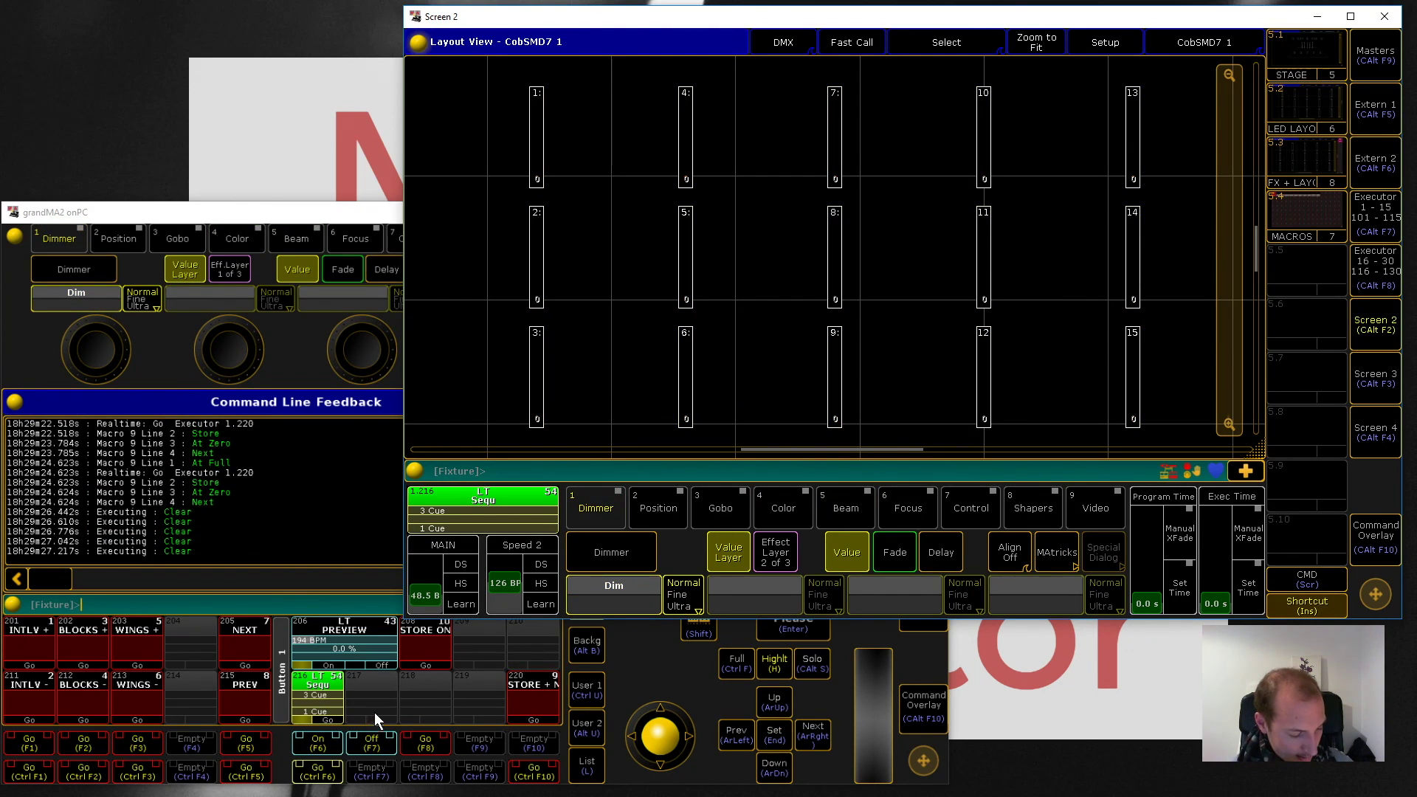
Step: Play through the stored cues on executor 216, clear the programmer again, and switch the executor off
{"action": "key", "text": "ctrl+F6"}
{"action": "key", "text": "ctrl+F6"}
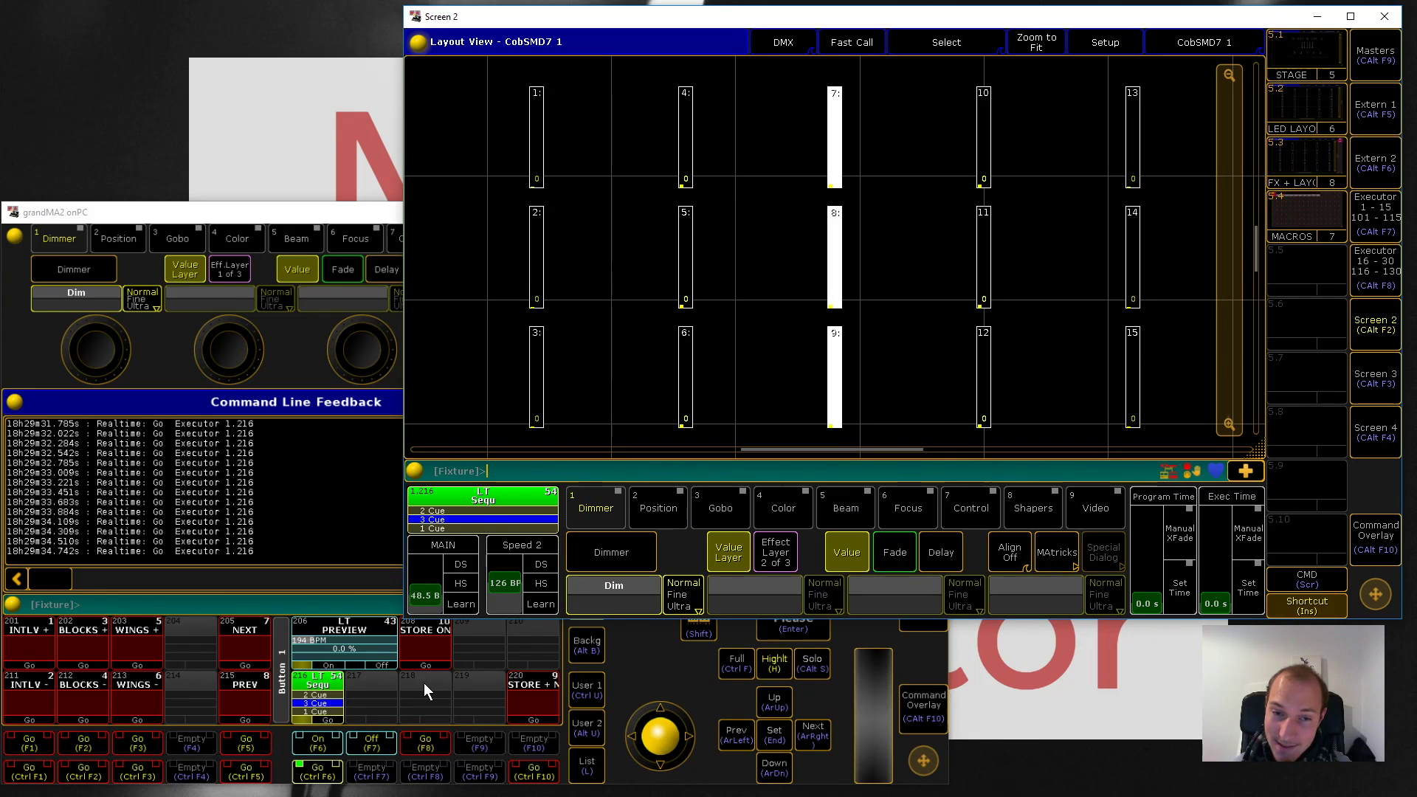
{"action": "key", "text": "BackSpace"}
{"action": "key", "text": "BackSpace"}
{"action": "key", "text": "BackSpace"}
{"action": "key", "text": "BackSpace"}
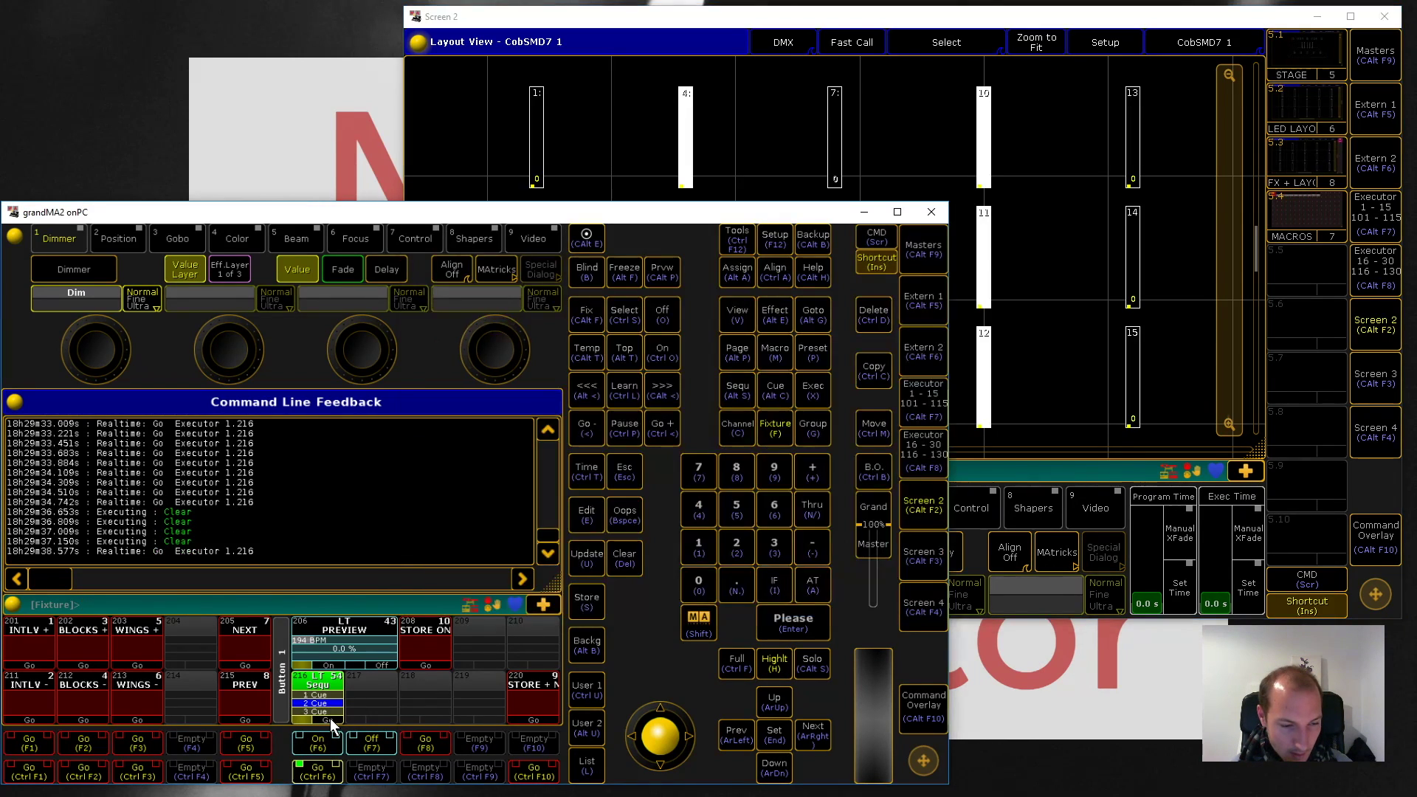
{"action": "left_click", "coordinate": [330, 719]}
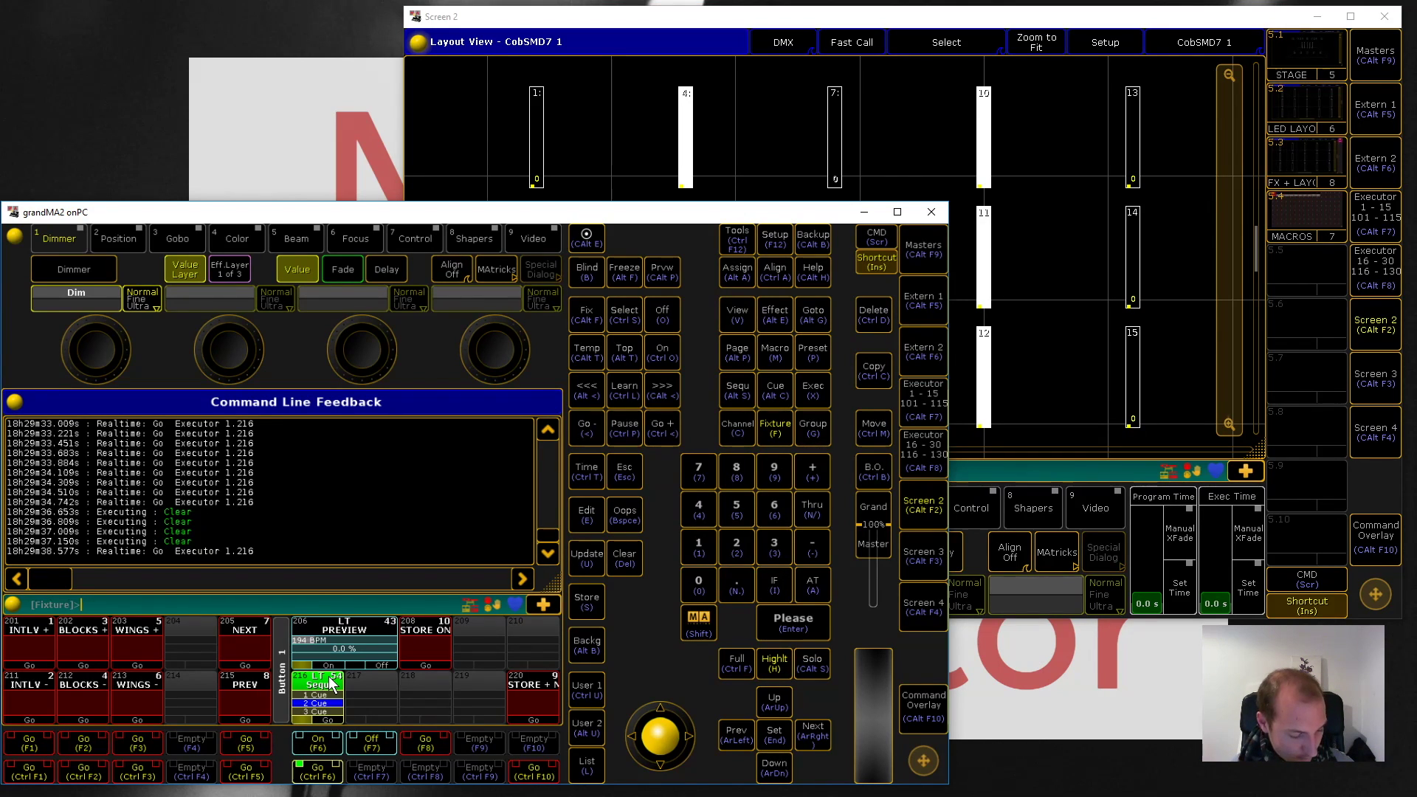
{"action": "left_click", "coordinate": [332, 684]}
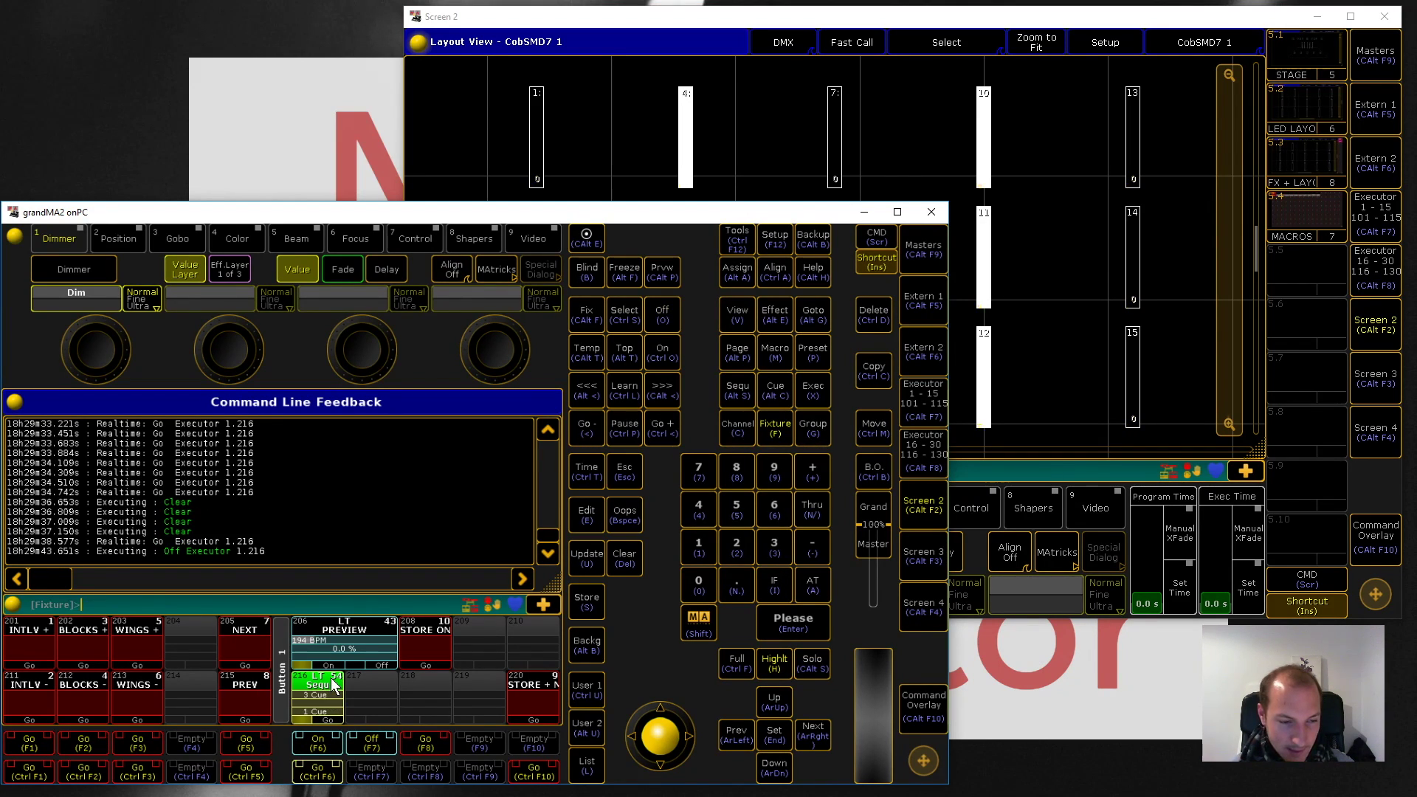
Step: Show the MACROS view on Screen 2
{"action": "left_click", "coordinate": [887, 18]}
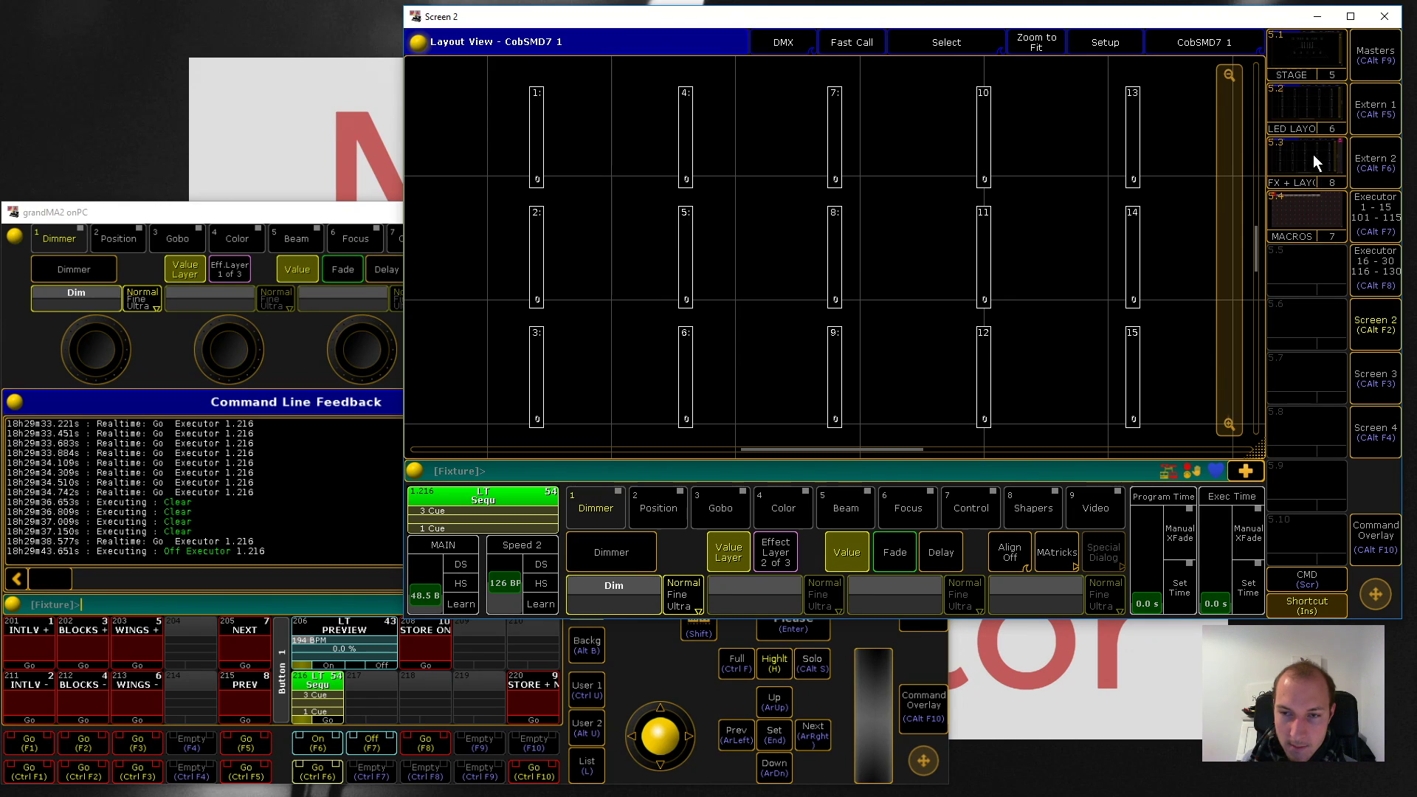
{"action": "left_click", "coordinate": [1301, 200]}
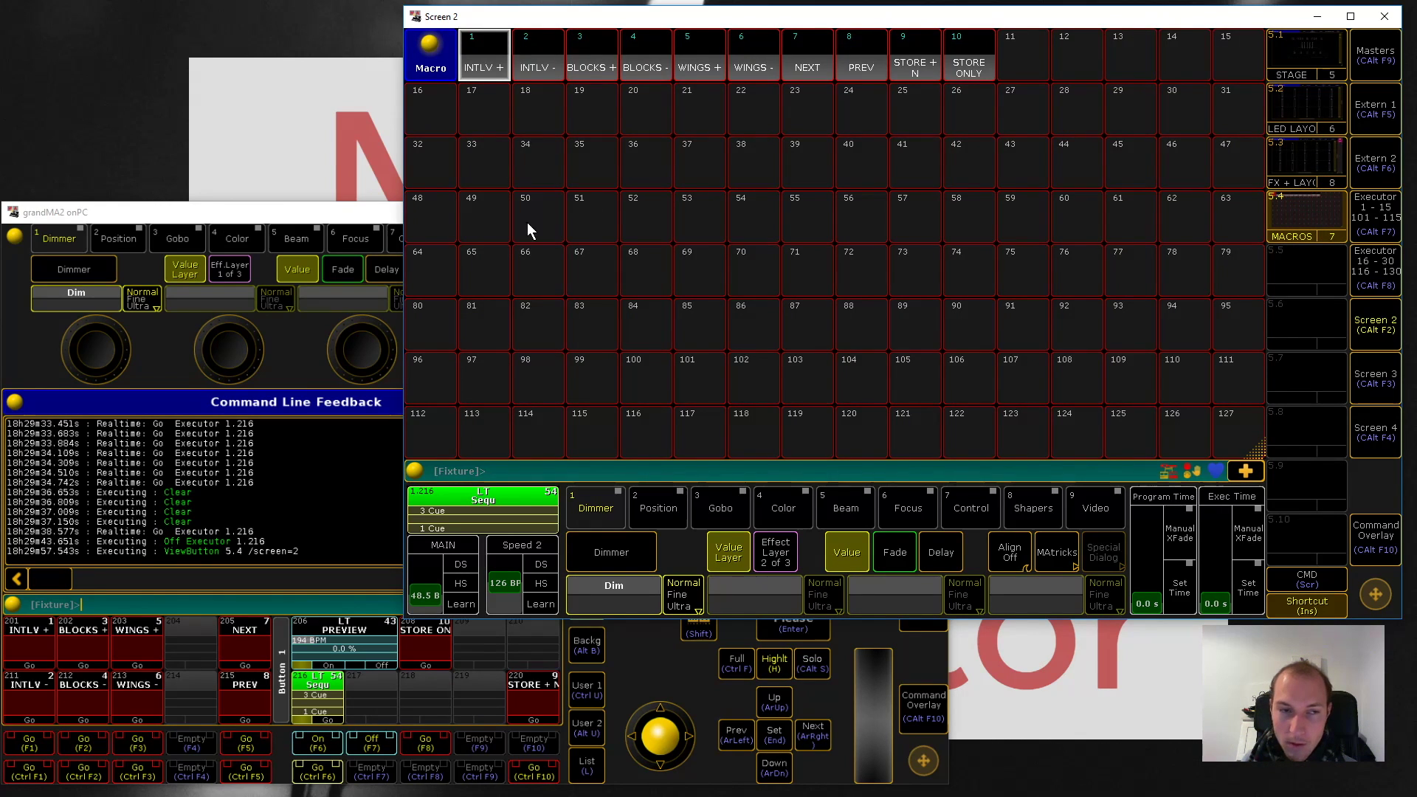